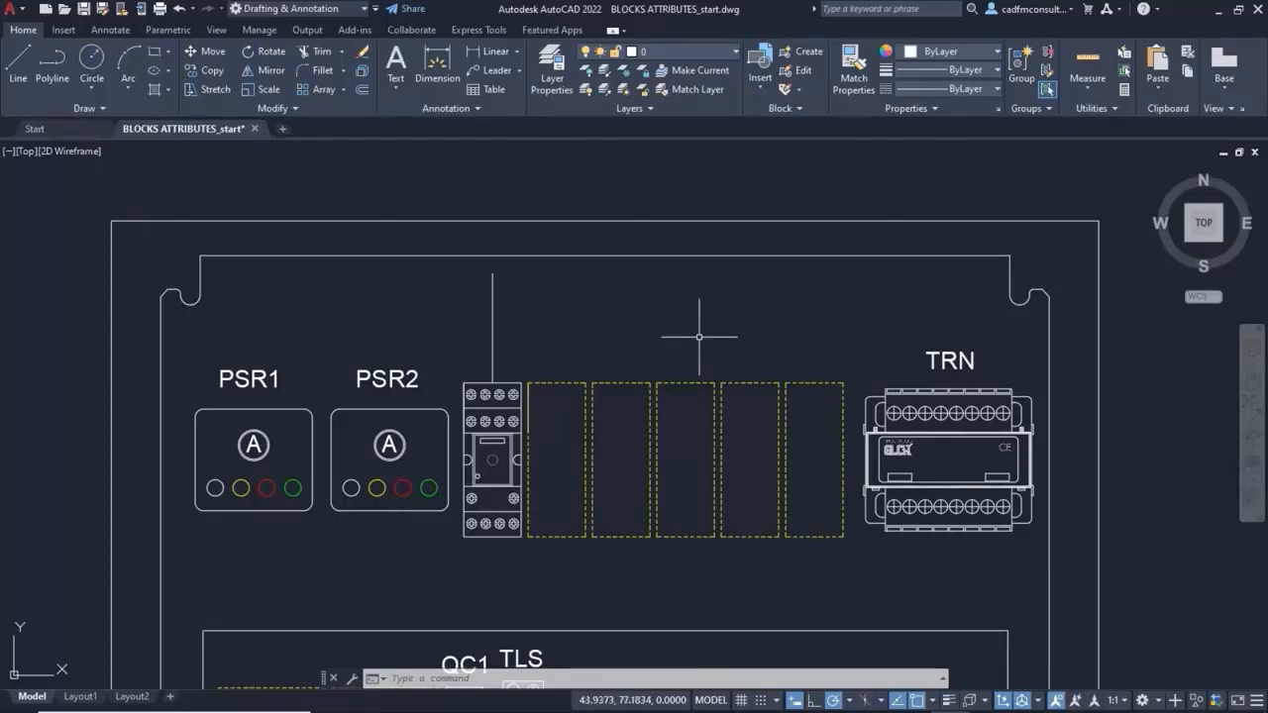
{"action": "left_click", "coordinate": [63, 30]}
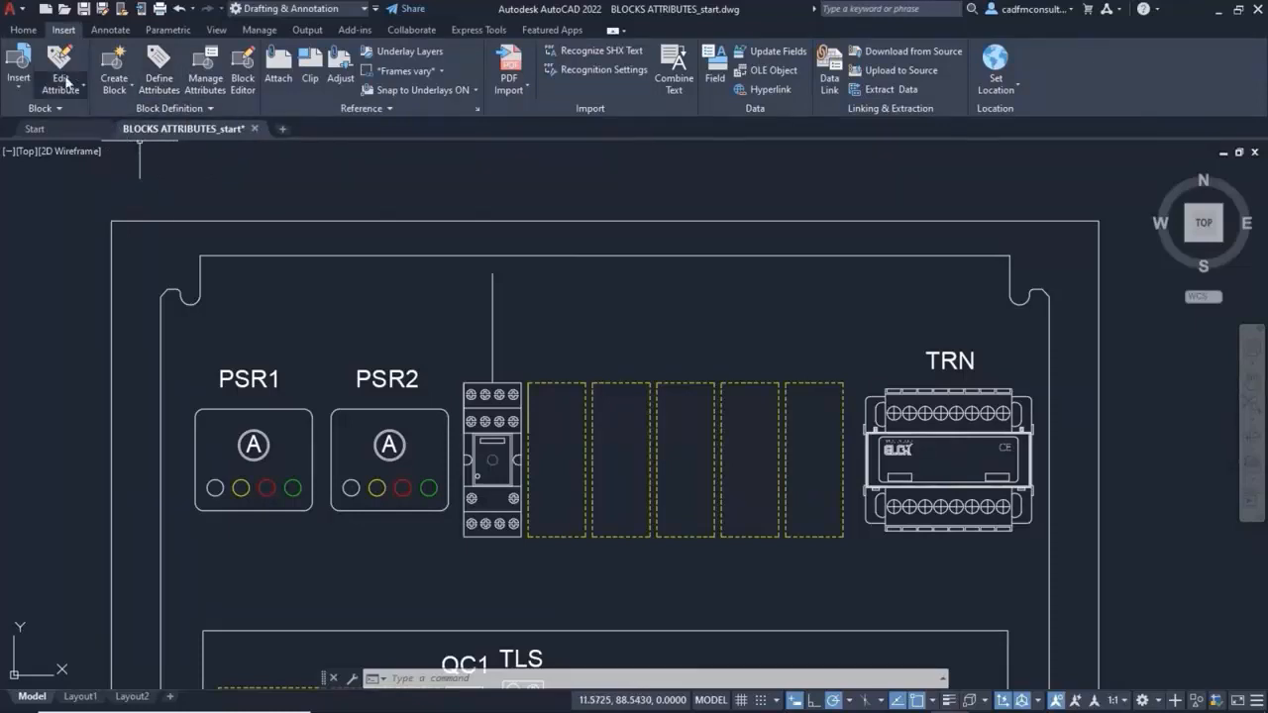
{"action": "left_click", "coordinate": [26, 31]}
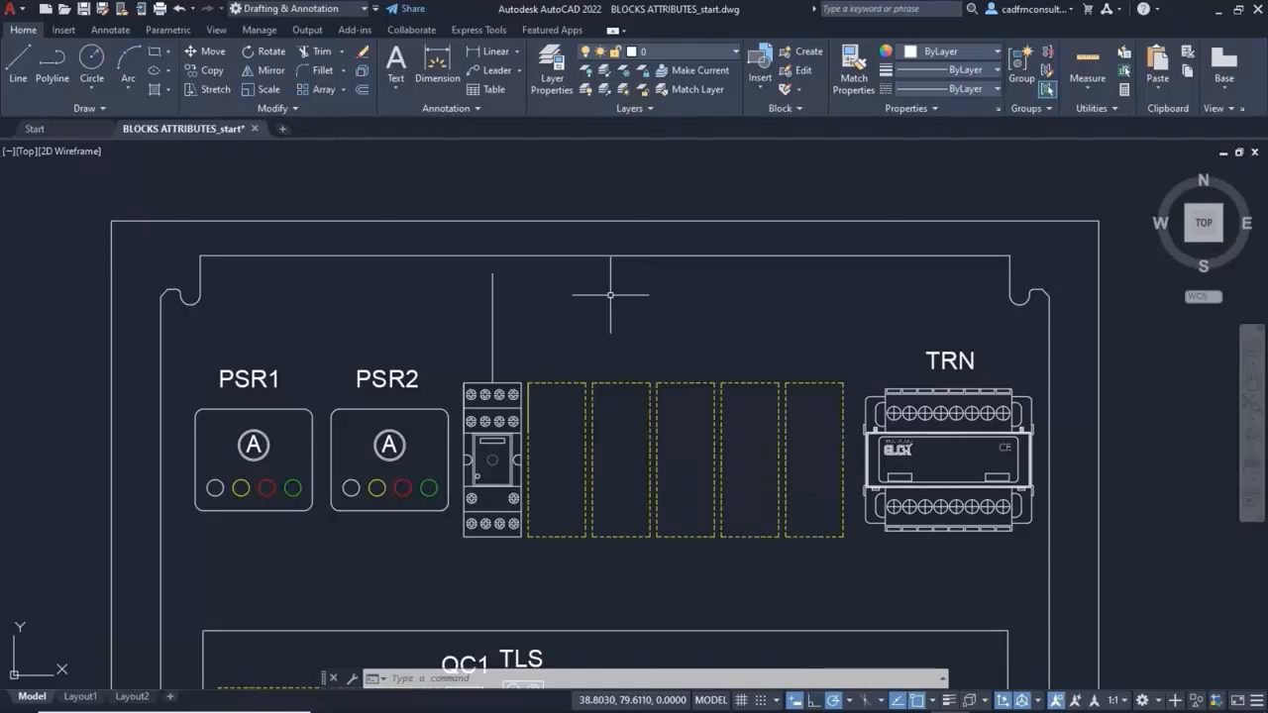
Start an attribute definition with tag REF_DESIGN, prompt "Reference Designator?" and default value R1
{"action": "left_click", "coordinate": [64, 30]}
{"action": "left_click", "coordinate": [156, 94]}
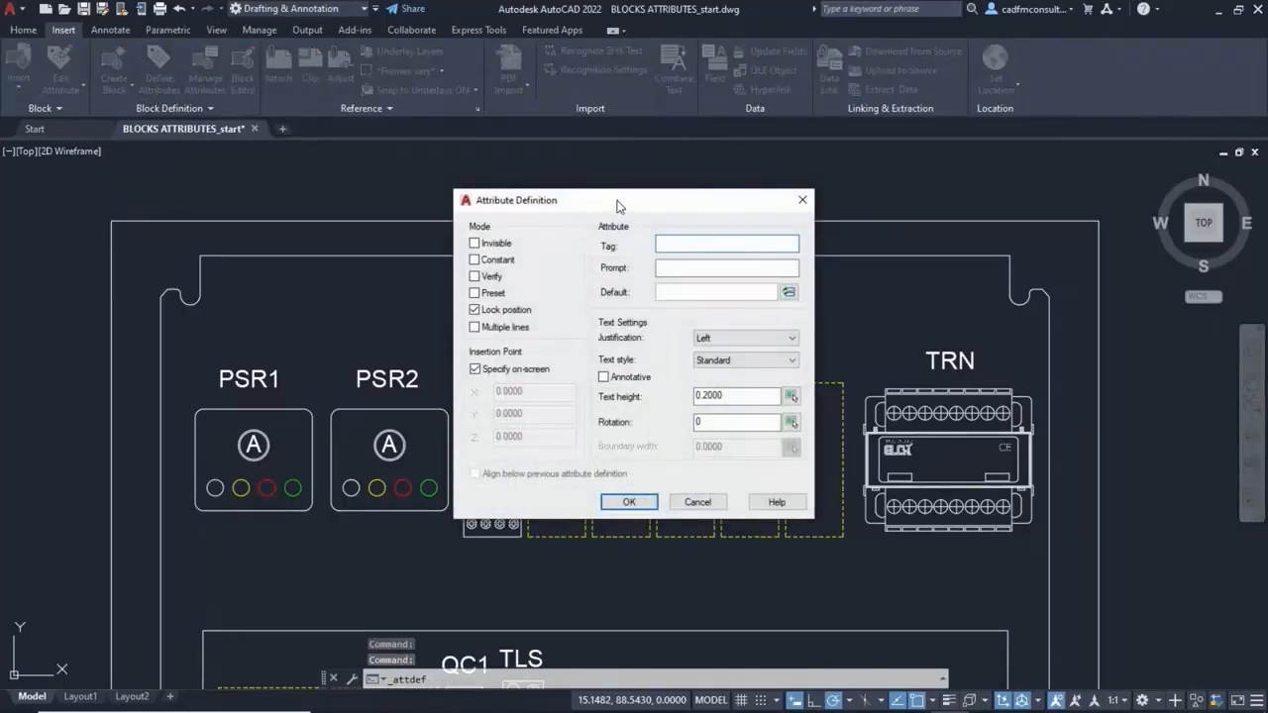
{"action": "left_click_drag", "start_coordinate": [616, 205], "coordinate": [844, 207]}
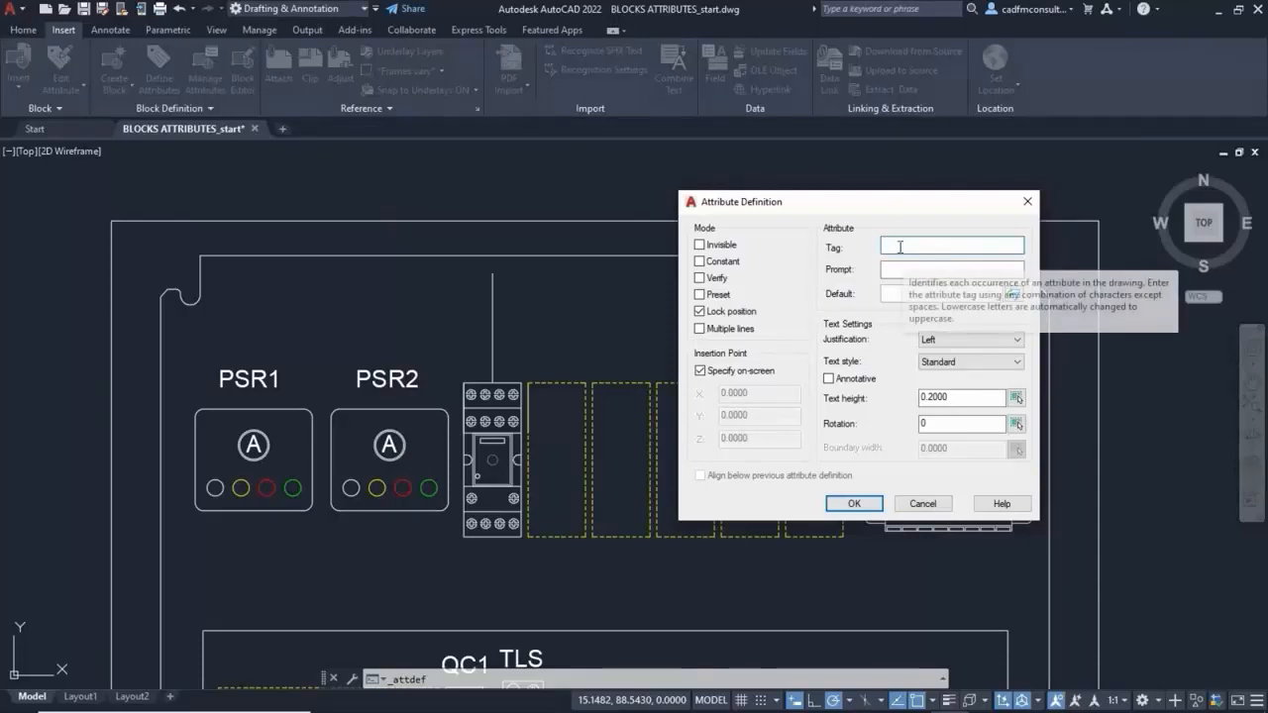
{"action": "type", "text": "RE"}
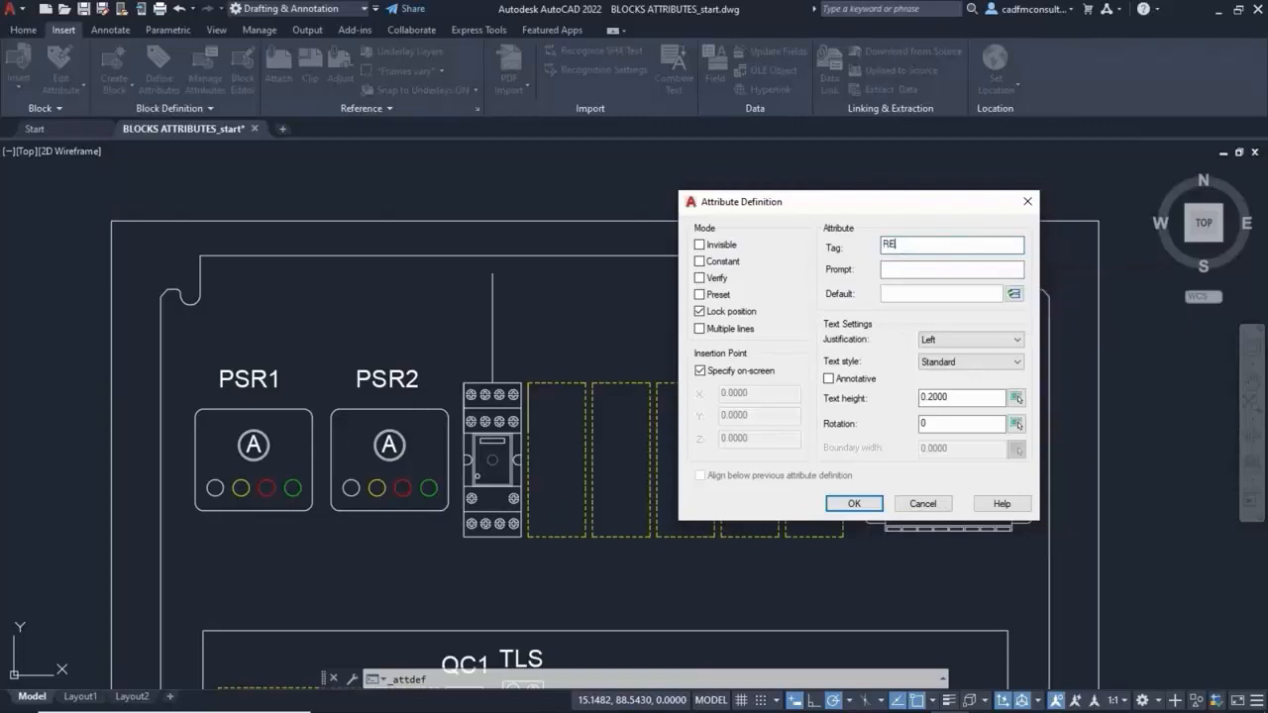
{"action": "type", "text": "F_DESIGN"}
{"action": "key", "text": "Tab"}
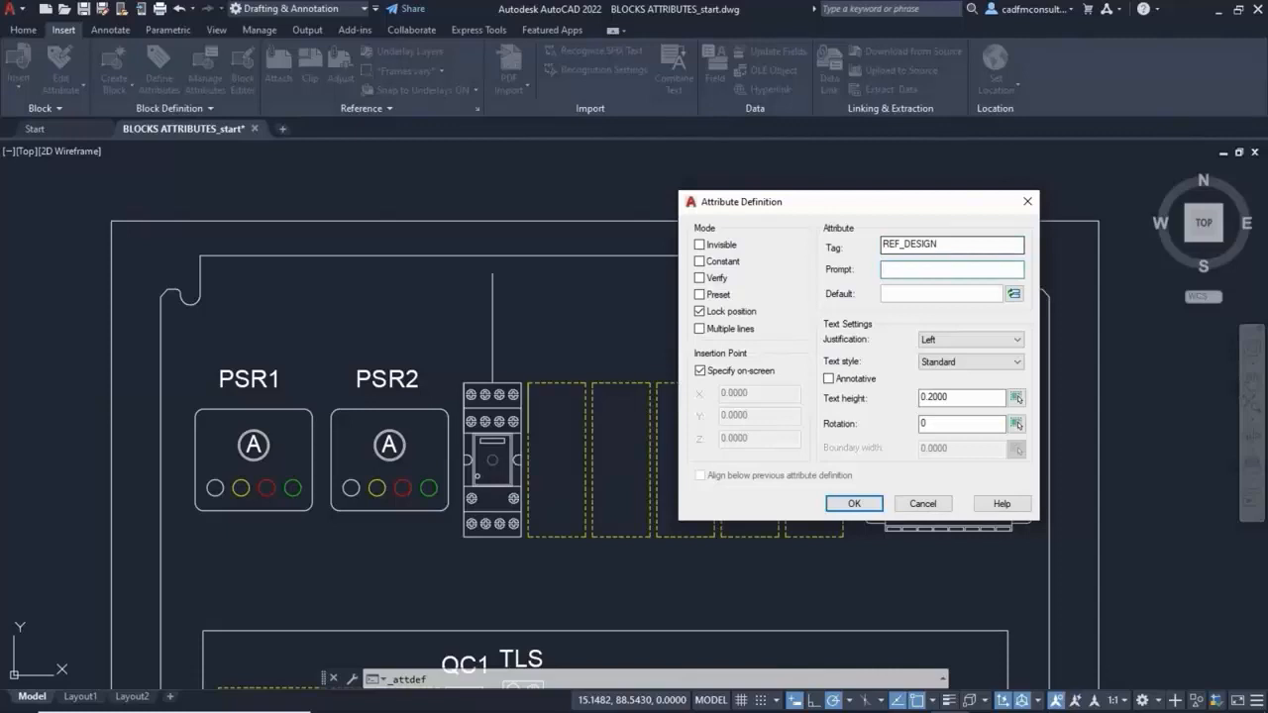
{"action": "type", "text": "Reference Designator?"}
{"action": "left_click", "coordinate": [889, 293]}
{"action": "type", "text": "R1"}
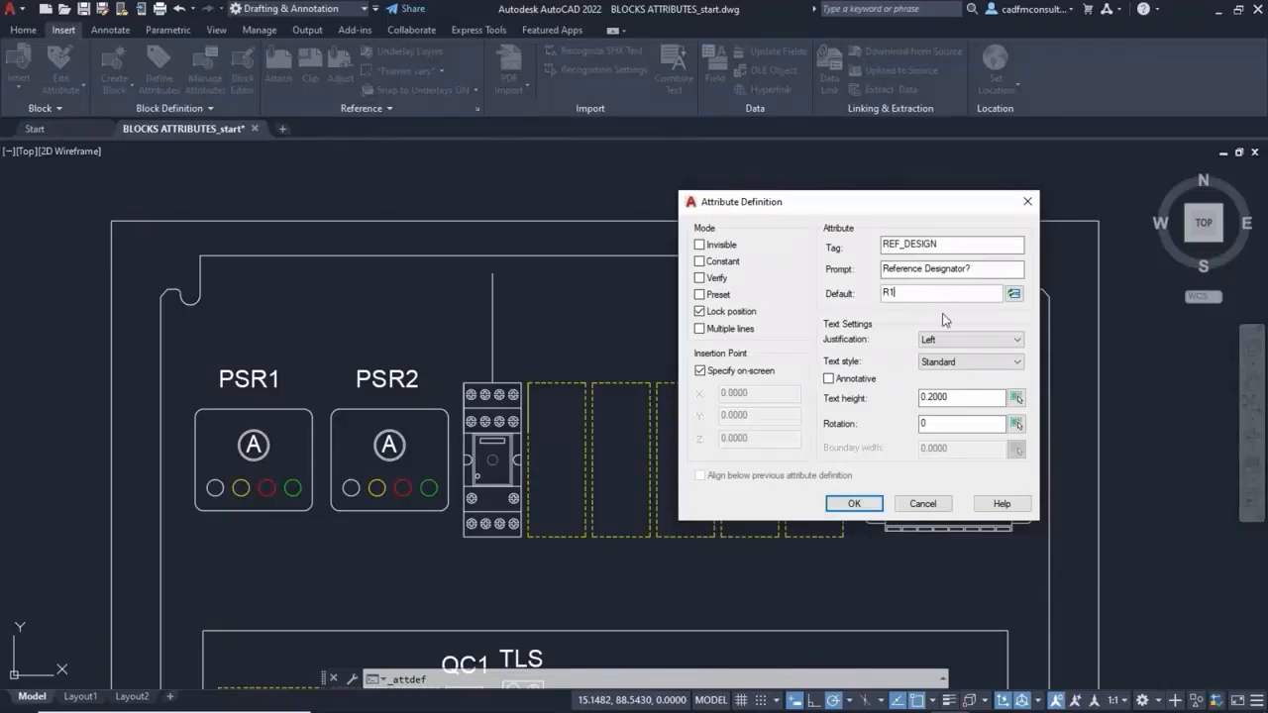
Set the REF_DESIGN attribute's text justification to Middle center and its text height to 1
{"action": "left_click", "coordinate": [954, 342]}
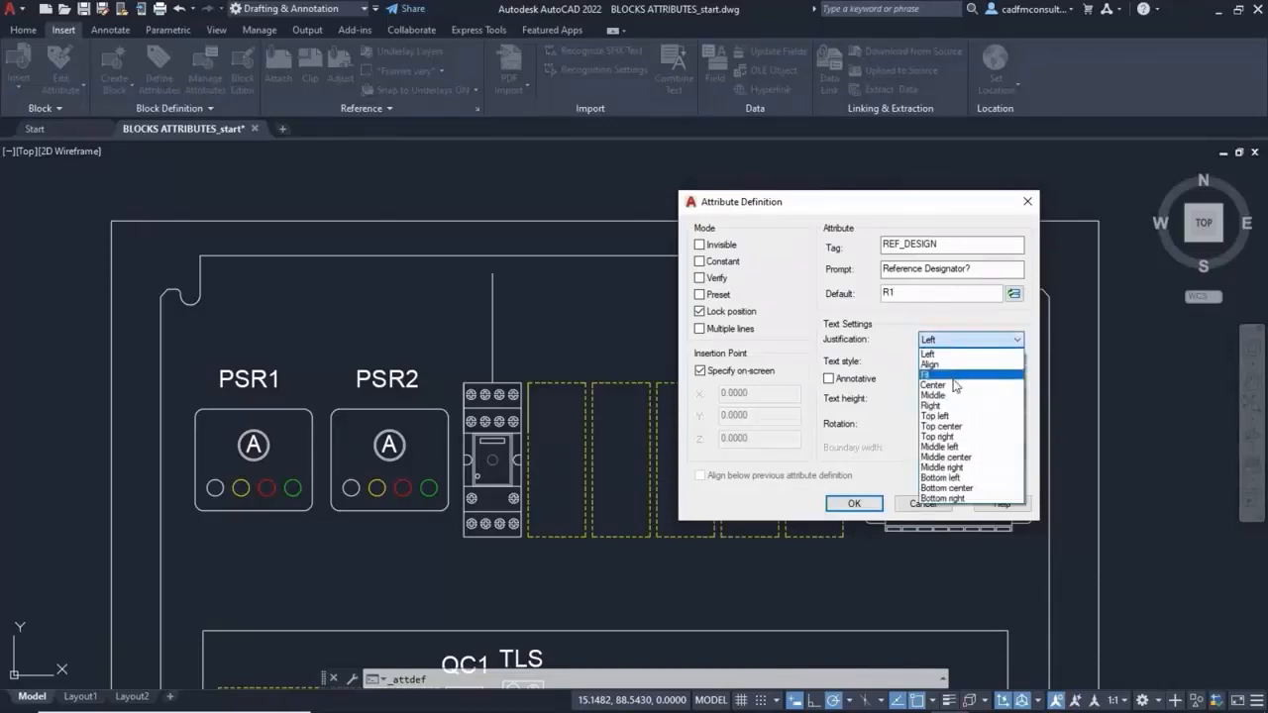
{"action": "left_click", "coordinate": [948, 456]}
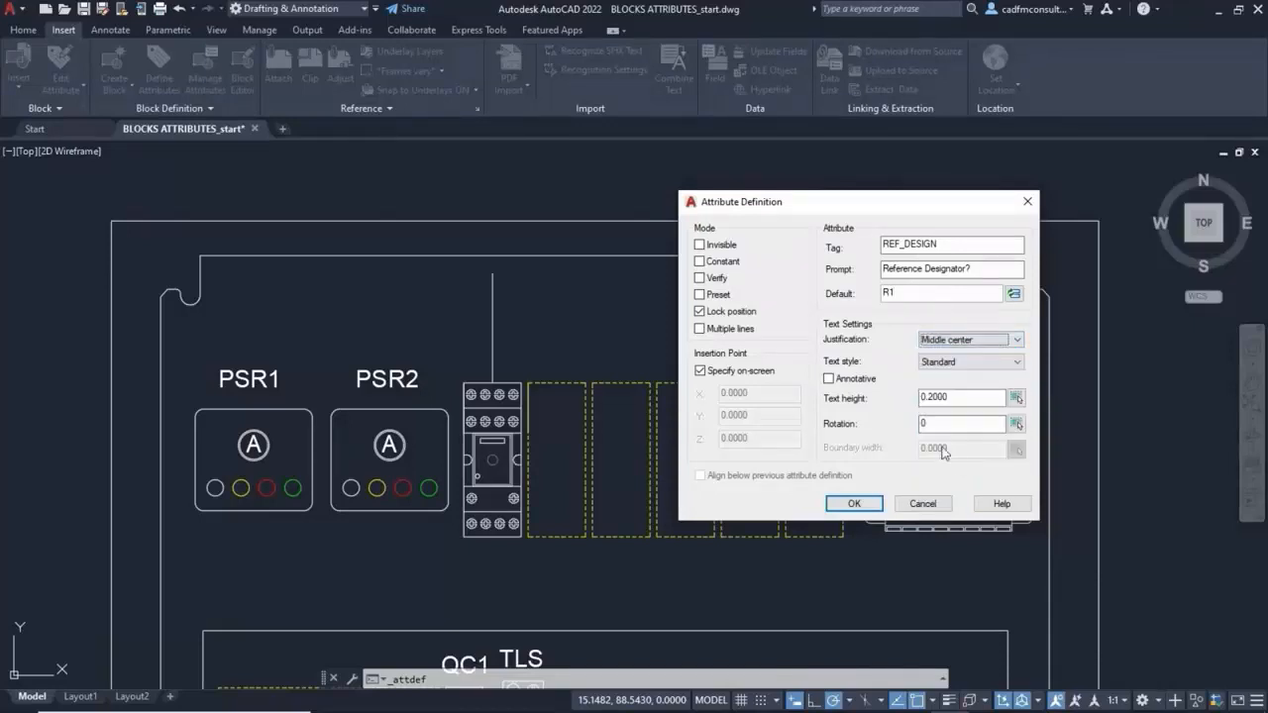
{"action": "double_click", "coordinate": [963, 398]}
{"action": "type", "text": "1"}
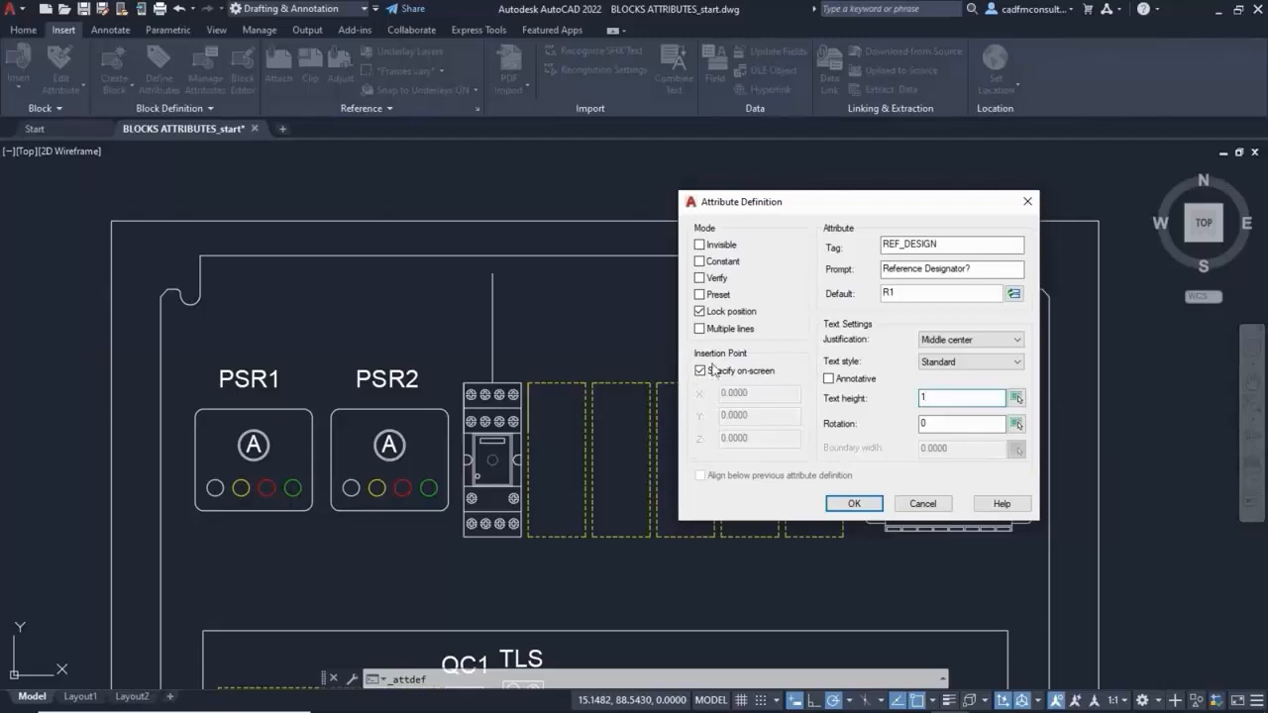
{"action": "left_click", "coordinate": [701, 372]}
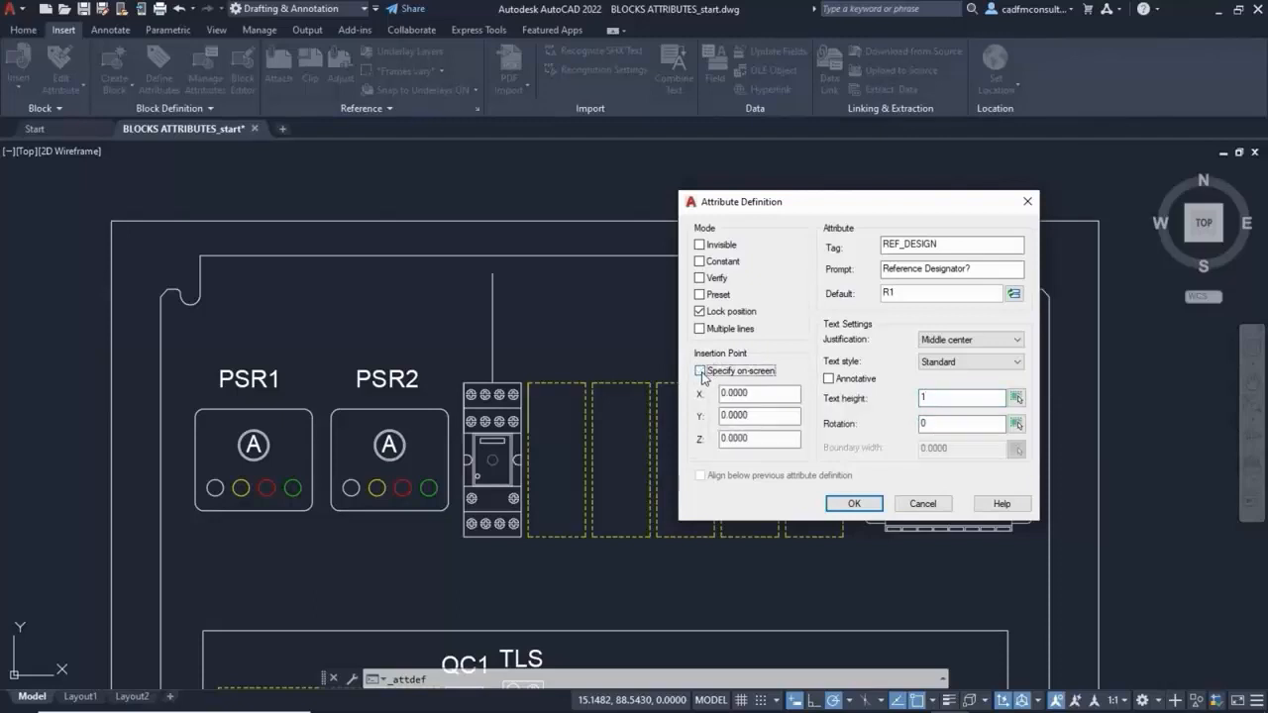
{"action": "left_click", "coordinate": [701, 371]}
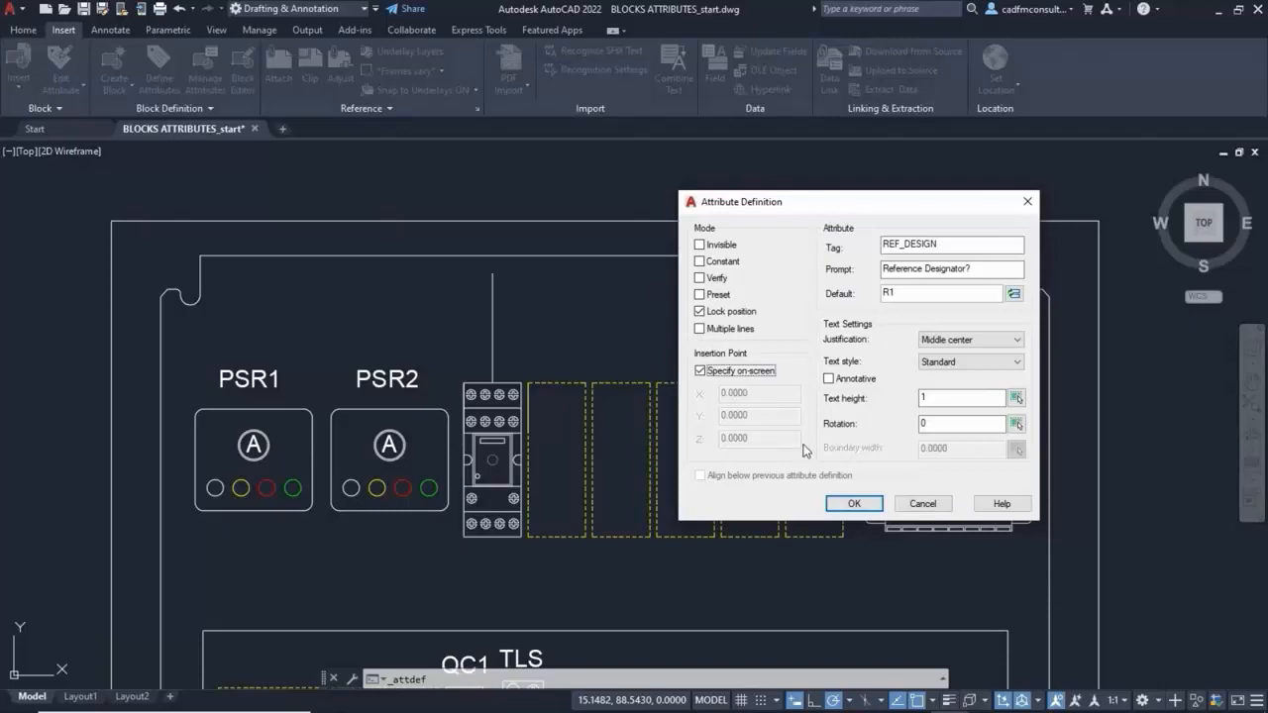
{"action": "left_click", "coordinate": [701, 371]}
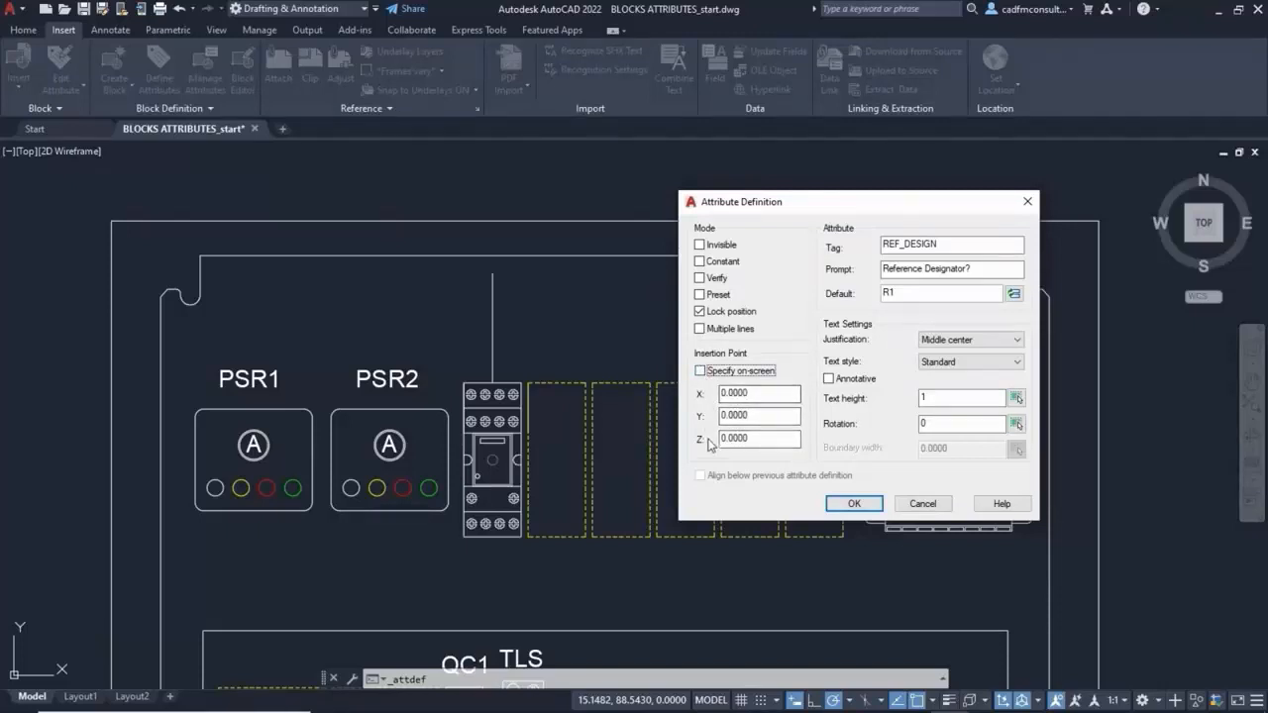
{"action": "left_click", "coordinate": [700, 370]}
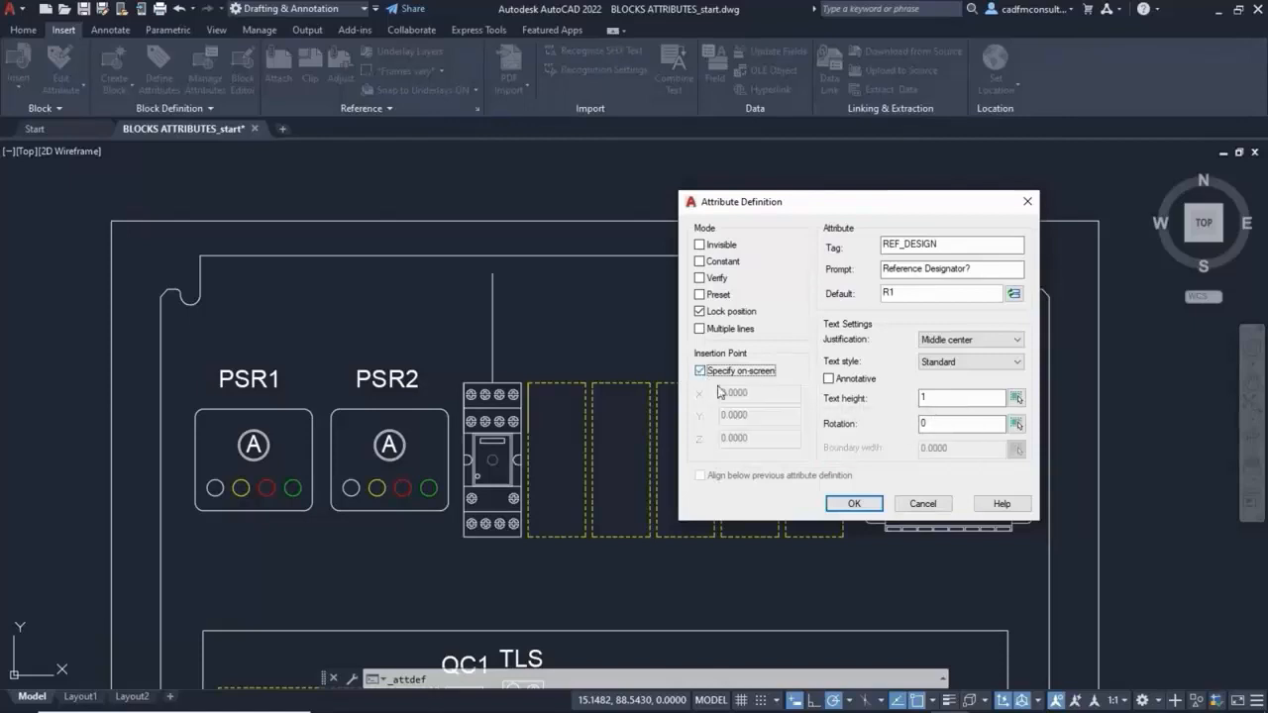
Place the REF_DESIGN attribute on the vertical line just above the relay, using a Nearest object snap
{"action": "left_click", "coordinate": [854, 503]}
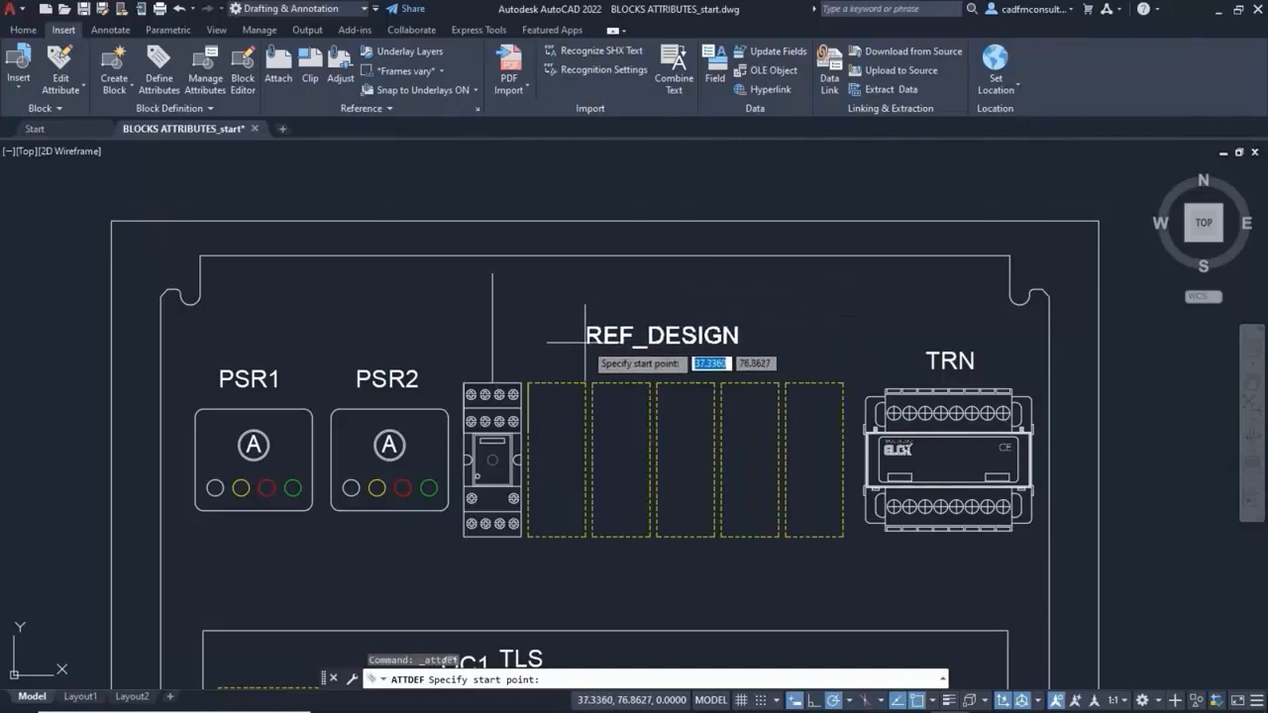
{"action": "right_click", "coordinate": [582, 320], "text": "shift"}
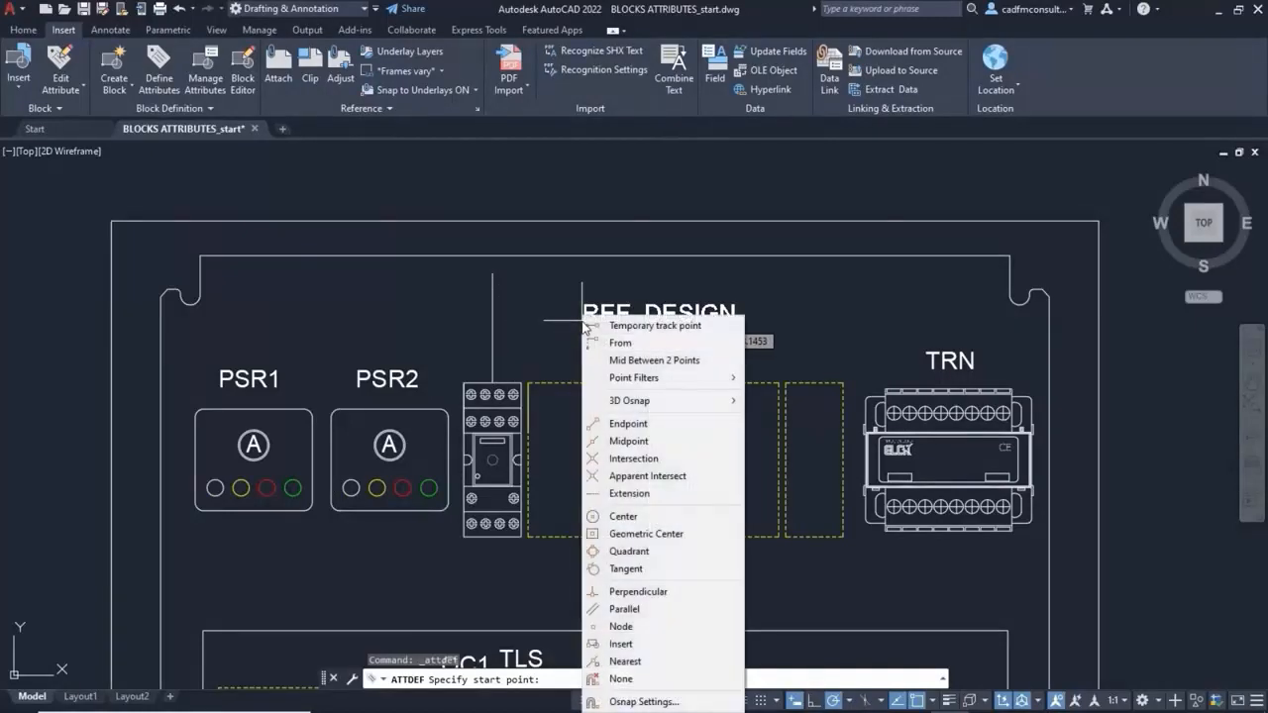
{"action": "left_click", "coordinate": [639, 661]}
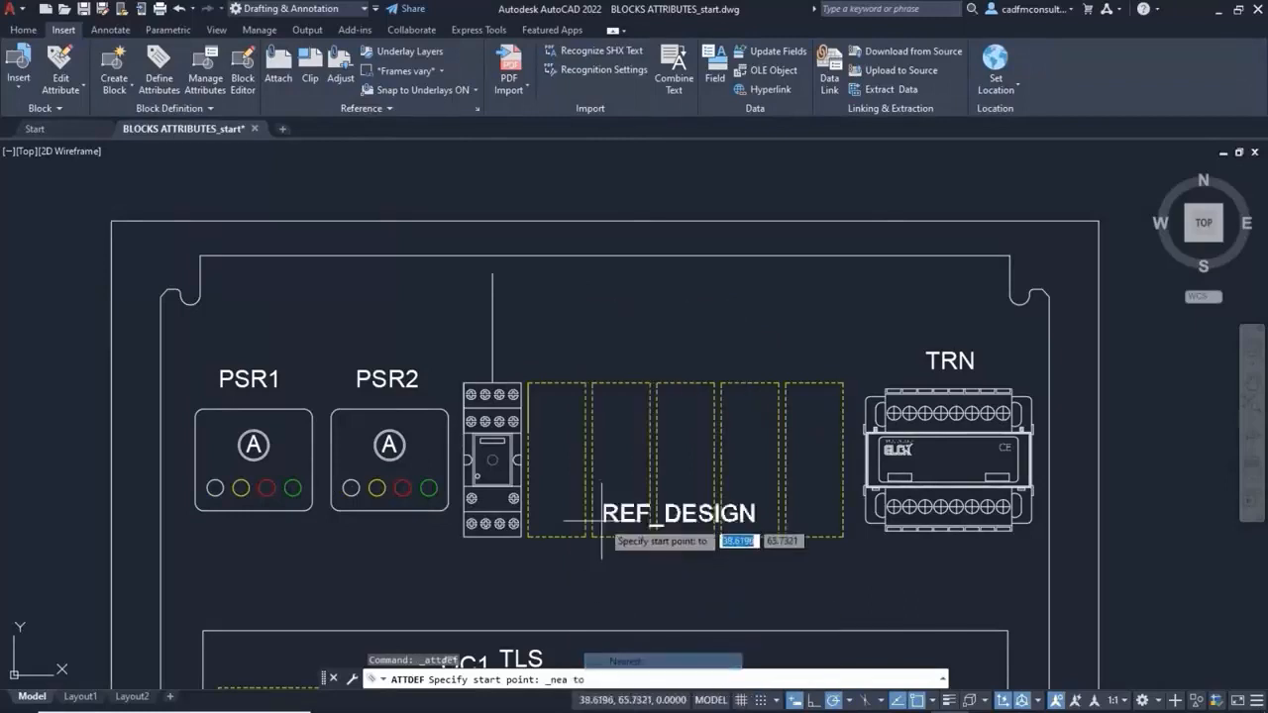
{"action": "left_click", "coordinate": [492, 369]}
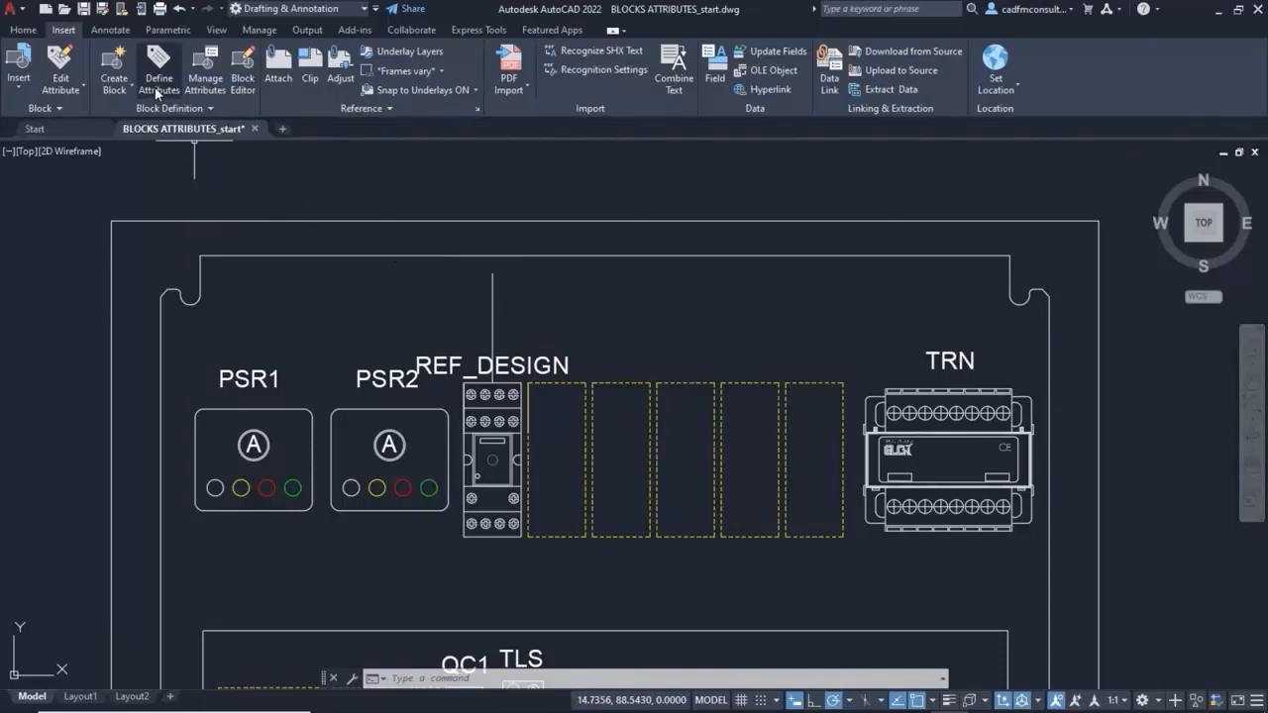
Start a second attribute definition in Invisible mode, with its insertion point specified on-screen
{"action": "right_click", "coordinate": [676, 298]}
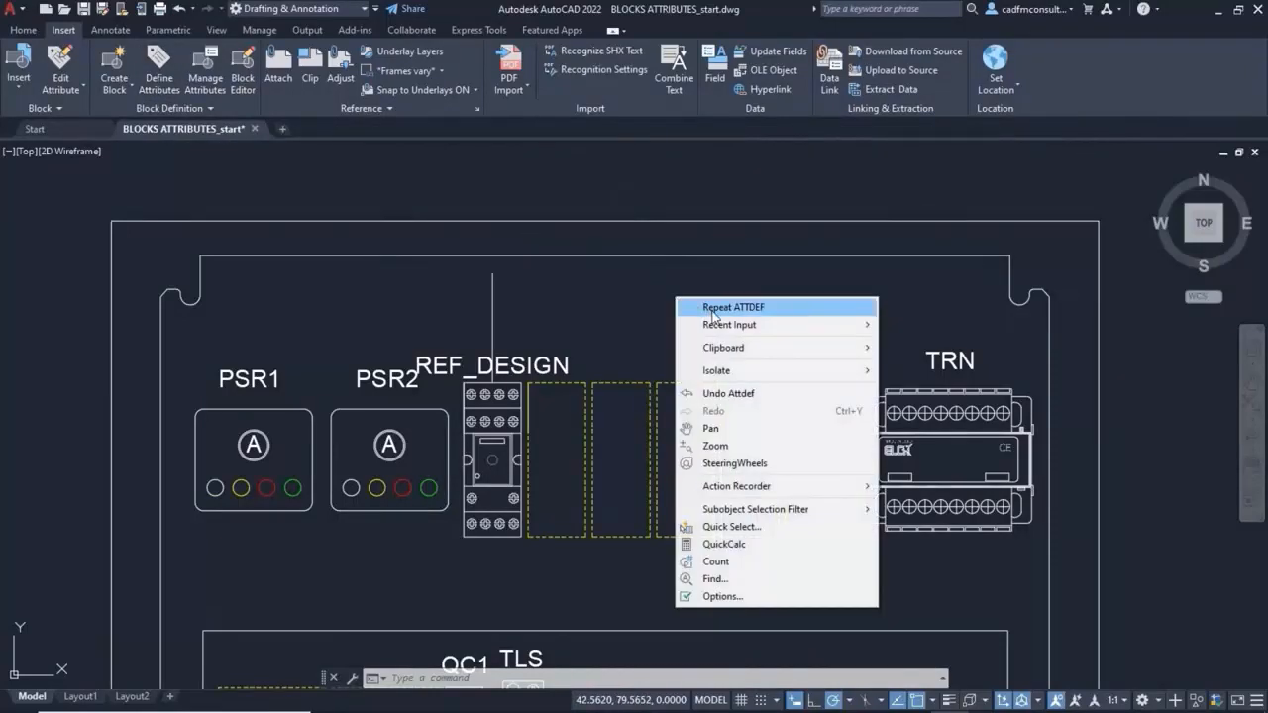
{"action": "left_click", "coordinate": [712, 309]}
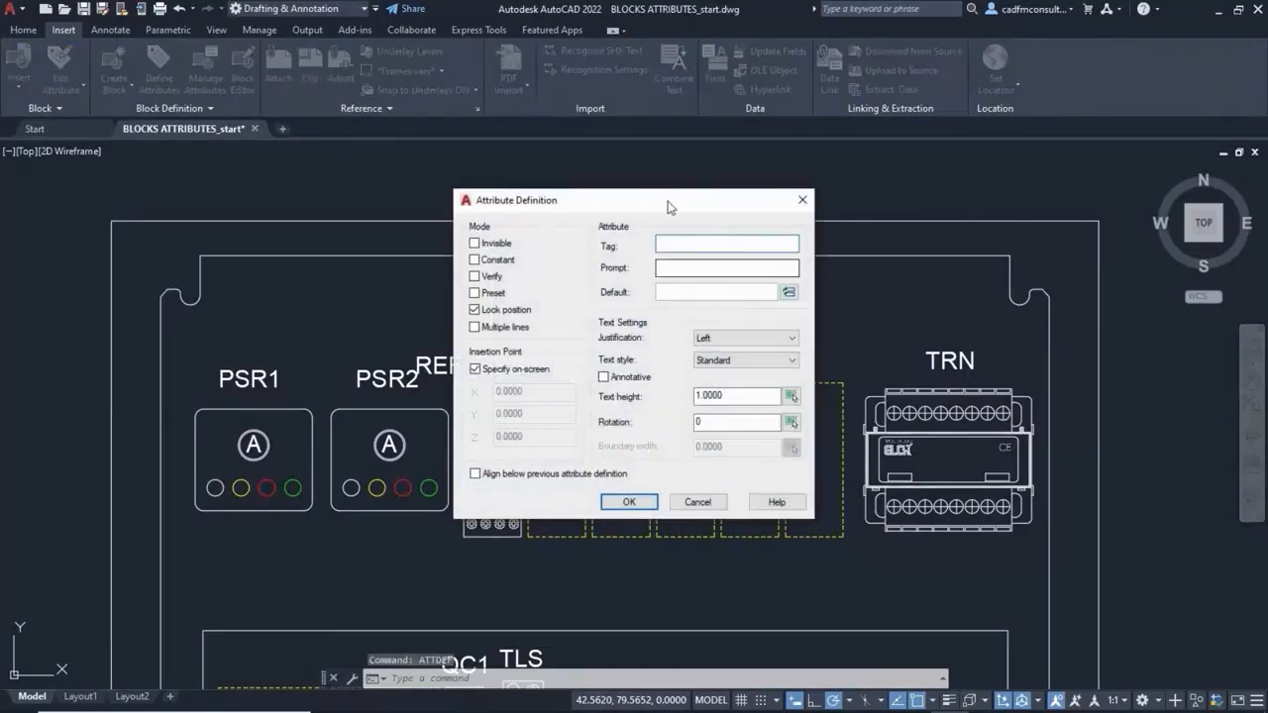
{"action": "left_click_drag", "start_coordinate": [634, 204], "coordinate": [834, 227]}
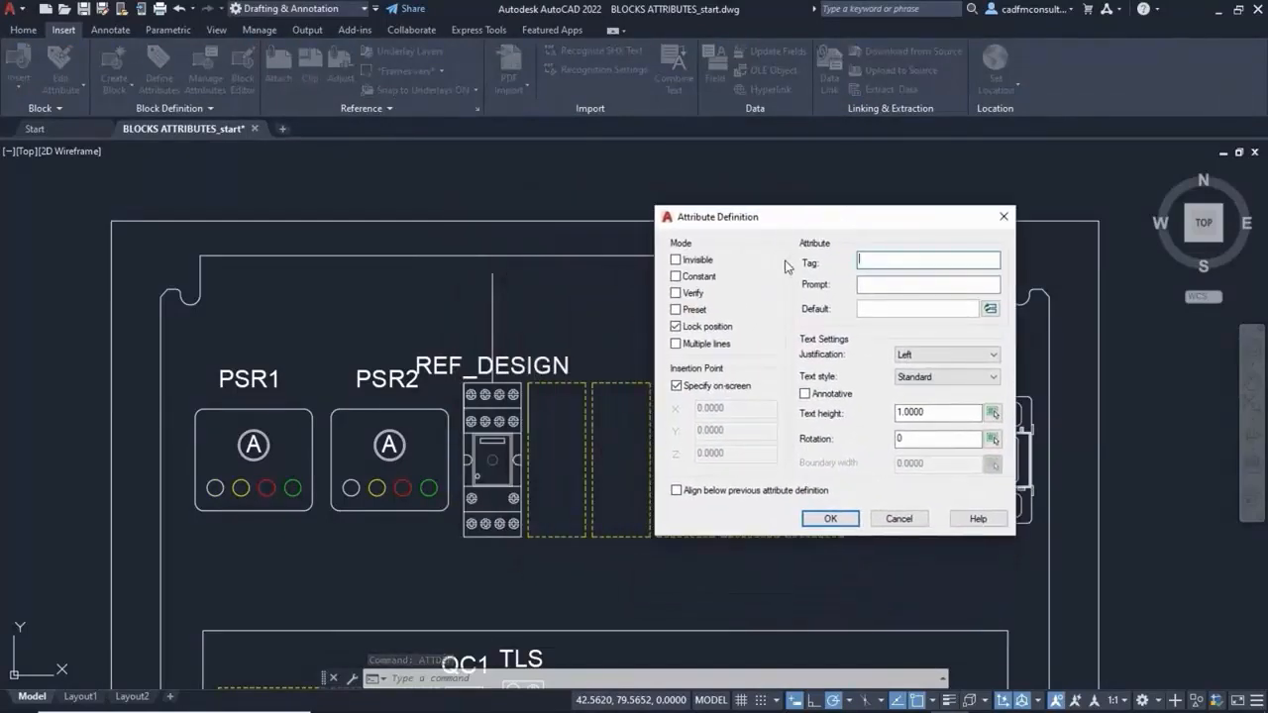
{"action": "left_click", "coordinate": [677, 260]}
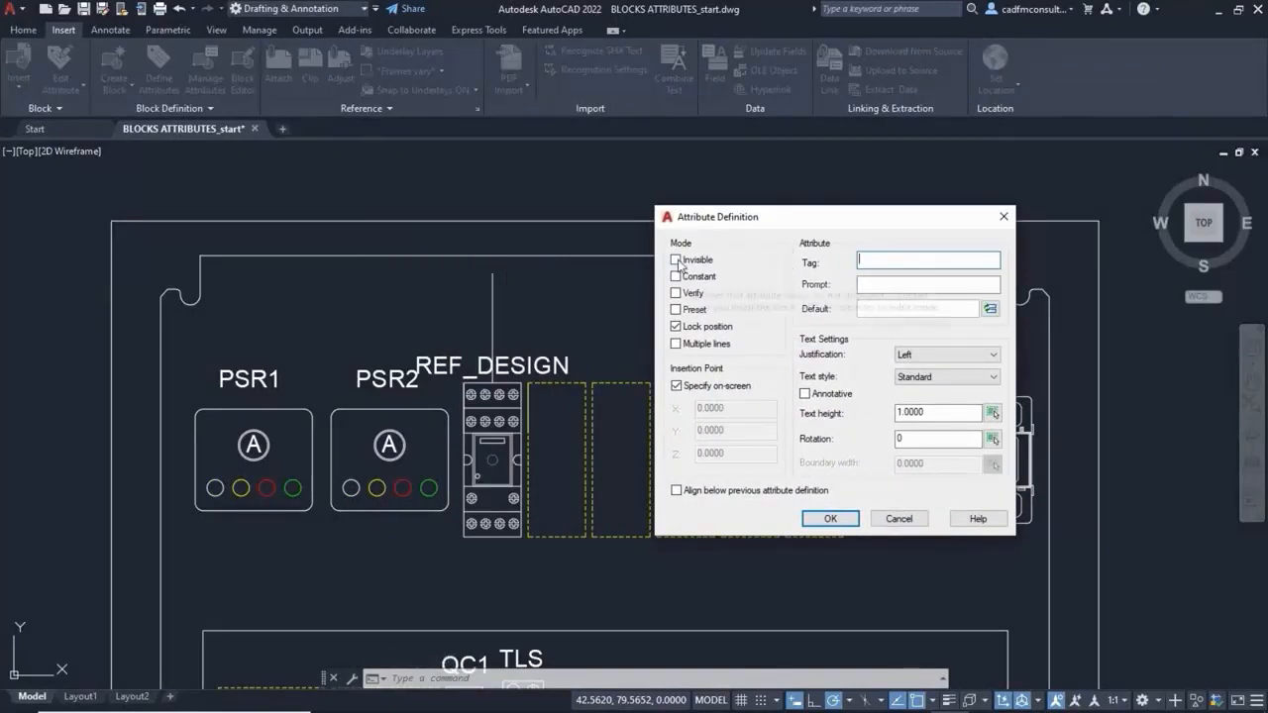
{"action": "left_click", "coordinate": [676, 385]}
{"action": "left_click", "coordinate": [730, 387]}
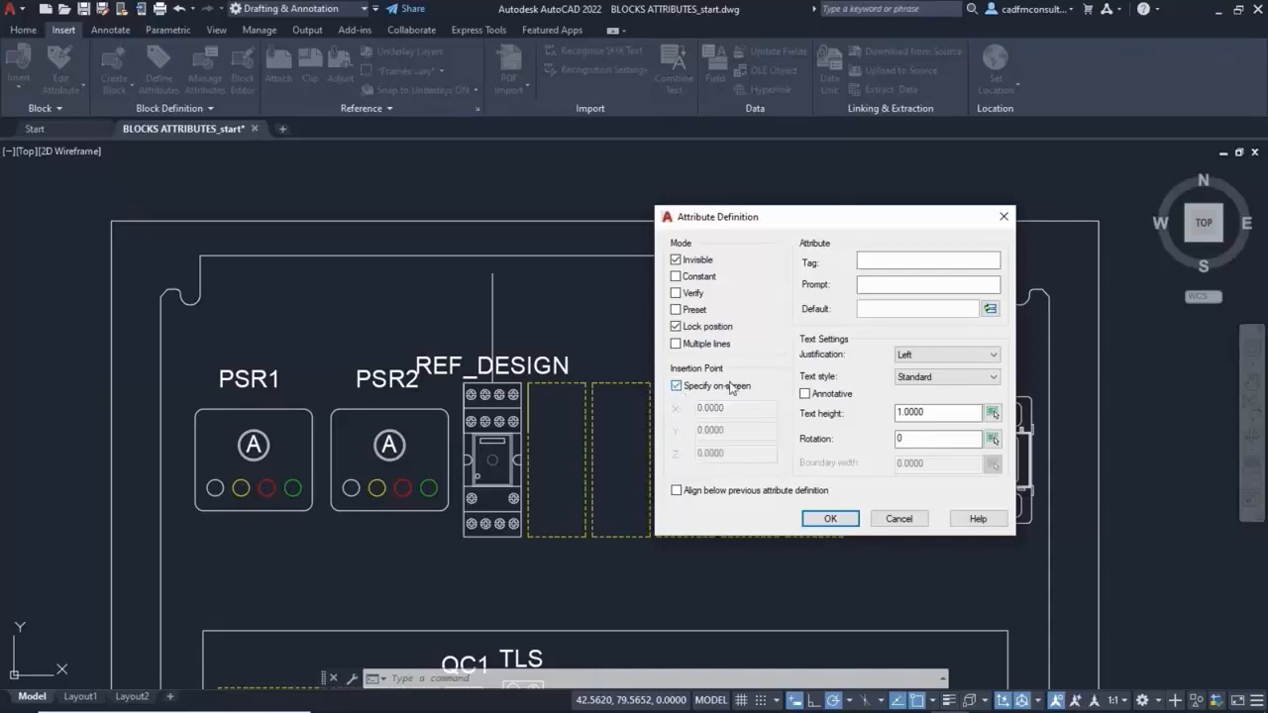
Give the invisible attribute the tag MFR, the prompt "Manufacturer?" and the default value Automation Direct
{"action": "left_click", "coordinate": [867, 261]}
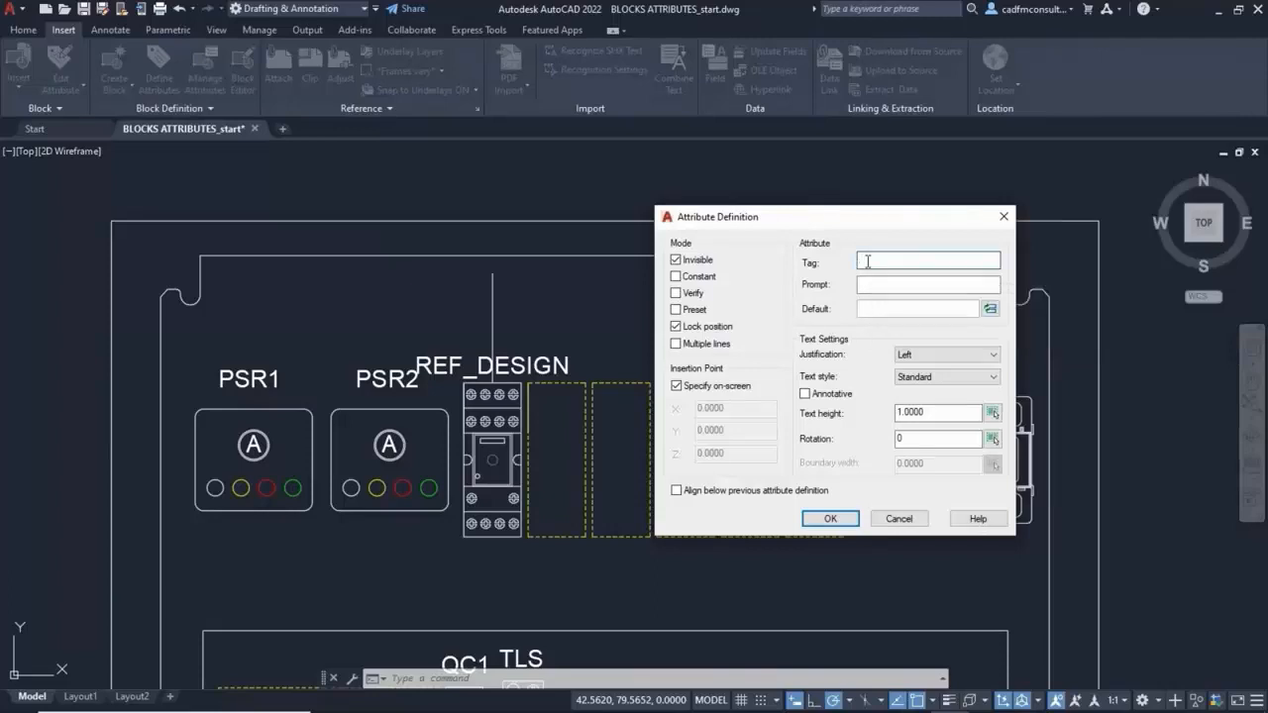
{"action": "type", "text": "MFR"}
{"action": "left_click", "coordinate": [896, 283]}
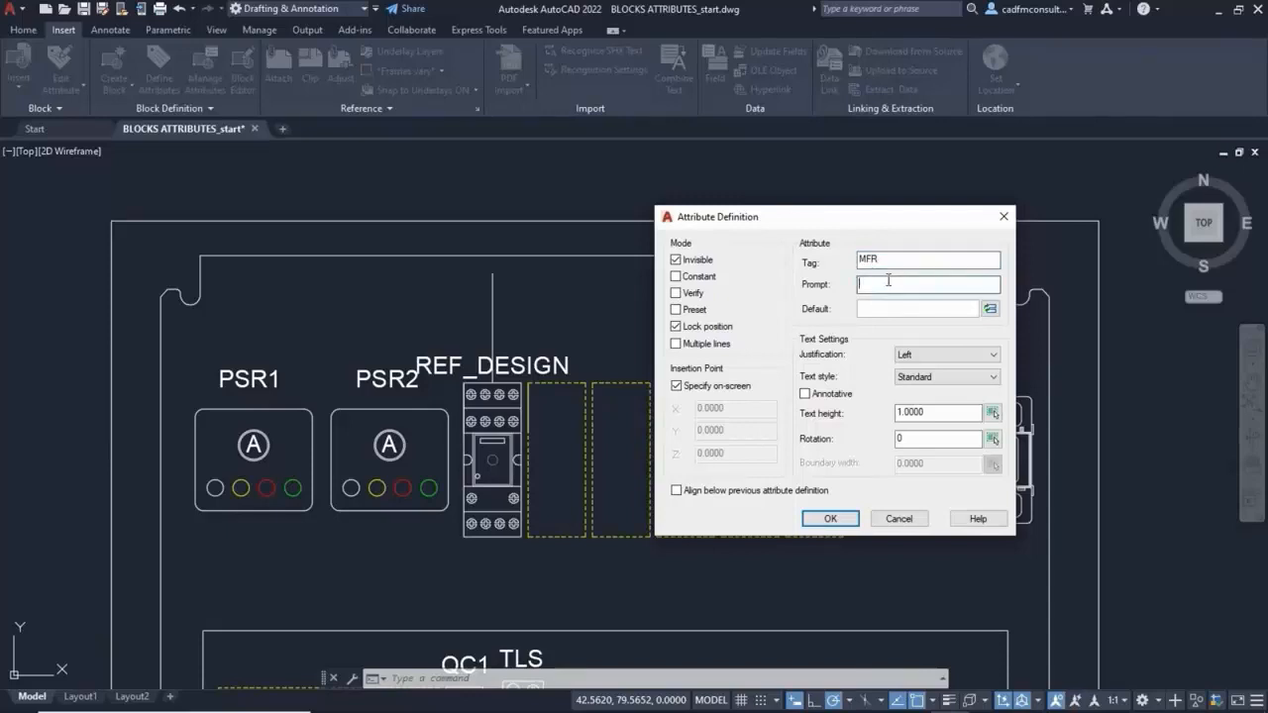
{"action": "type", "text": "Manufacturer?"}
{"action": "left_click", "coordinate": [864, 308]}
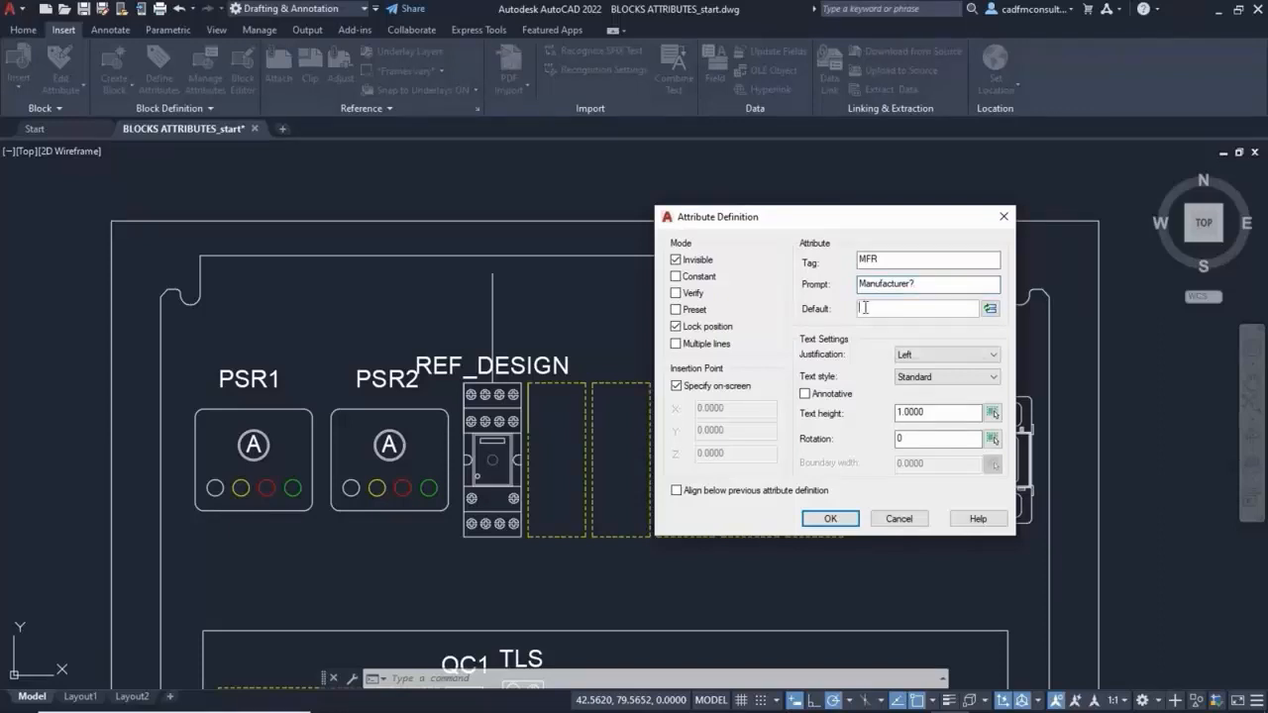
{"action": "type", "text": "uAtomation "}
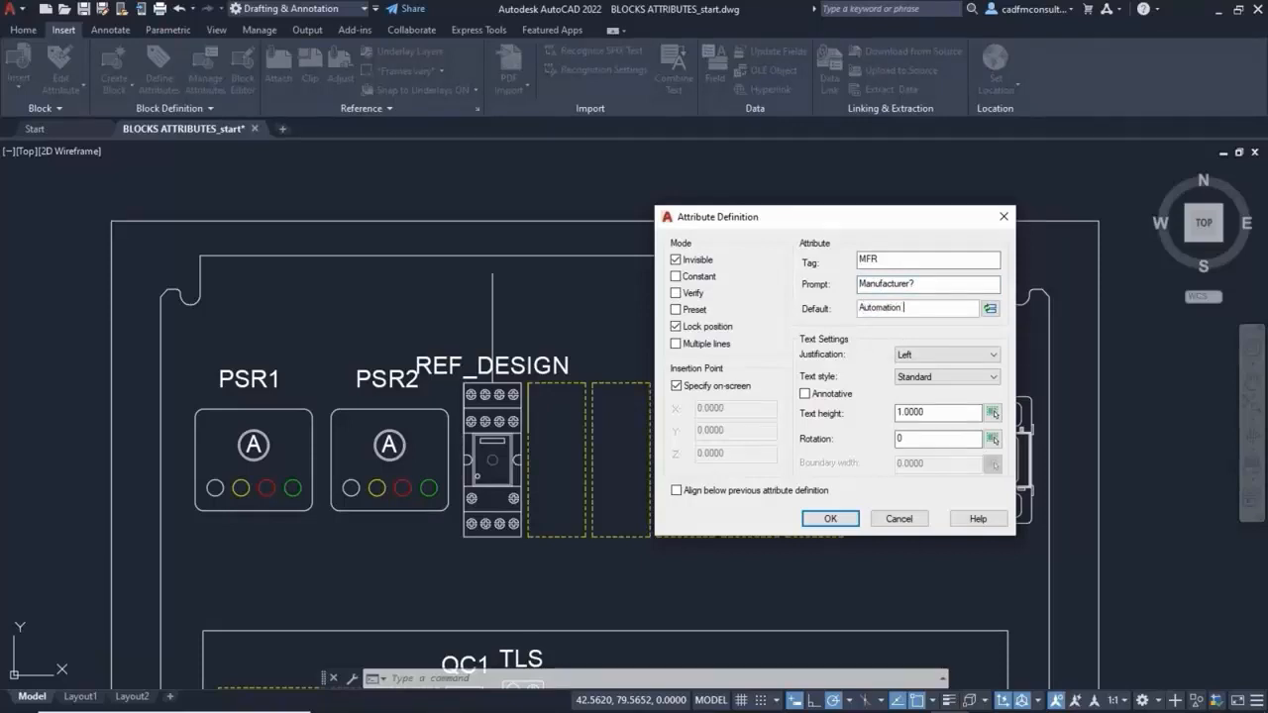
{"action": "type", "text": "Direct"}
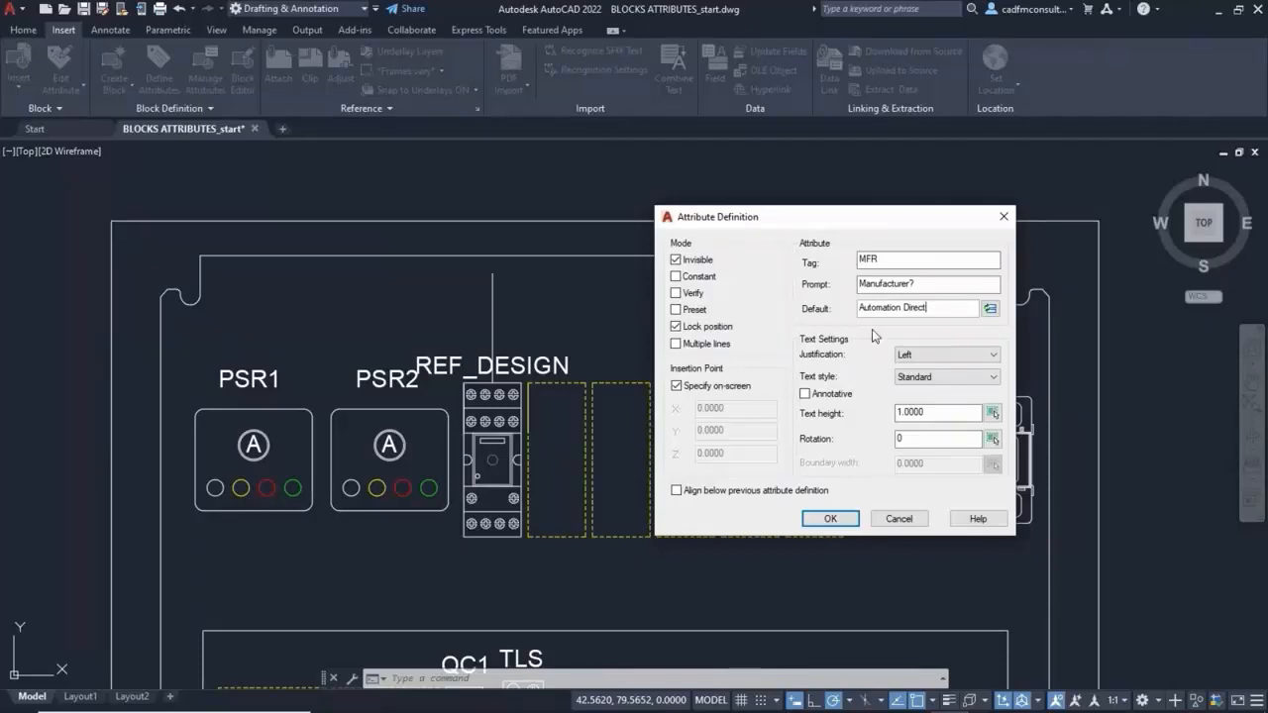
Justify the MFR attribute Middle center and place it on the vertical line just above REF_DESIGN, using a Nearest object snap
{"action": "left_click", "coordinate": [936, 355]}
{"action": "left_click", "coordinate": [935, 473]}
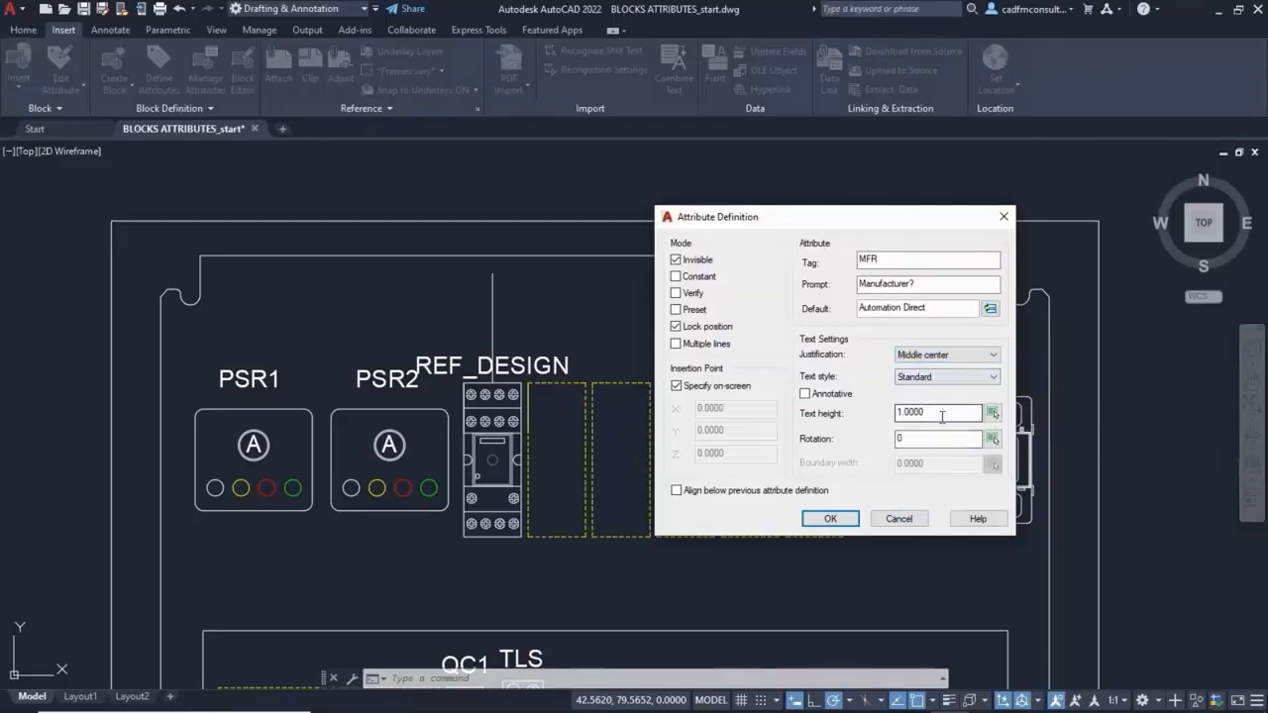
{"action": "left_click", "coordinate": [921, 410]}
{"action": "left_click", "coordinate": [828, 518]}
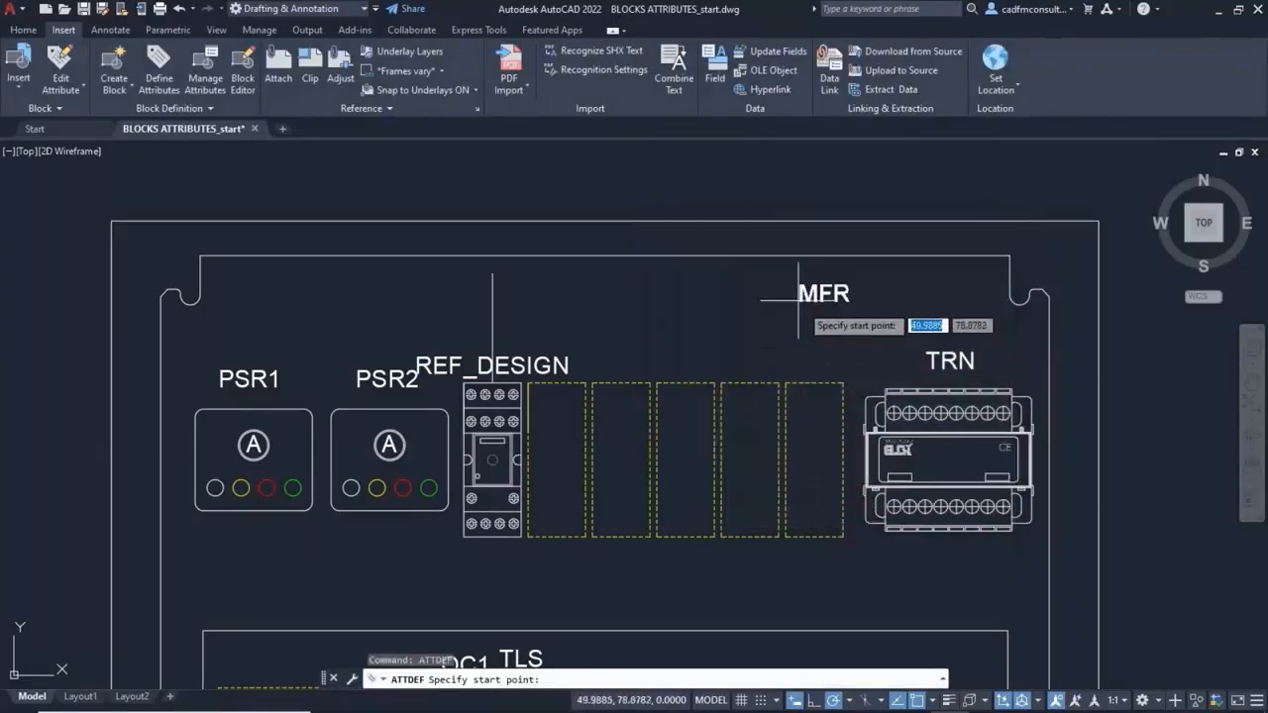
{"action": "right_click", "coordinate": [648, 308], "text": "shift"}
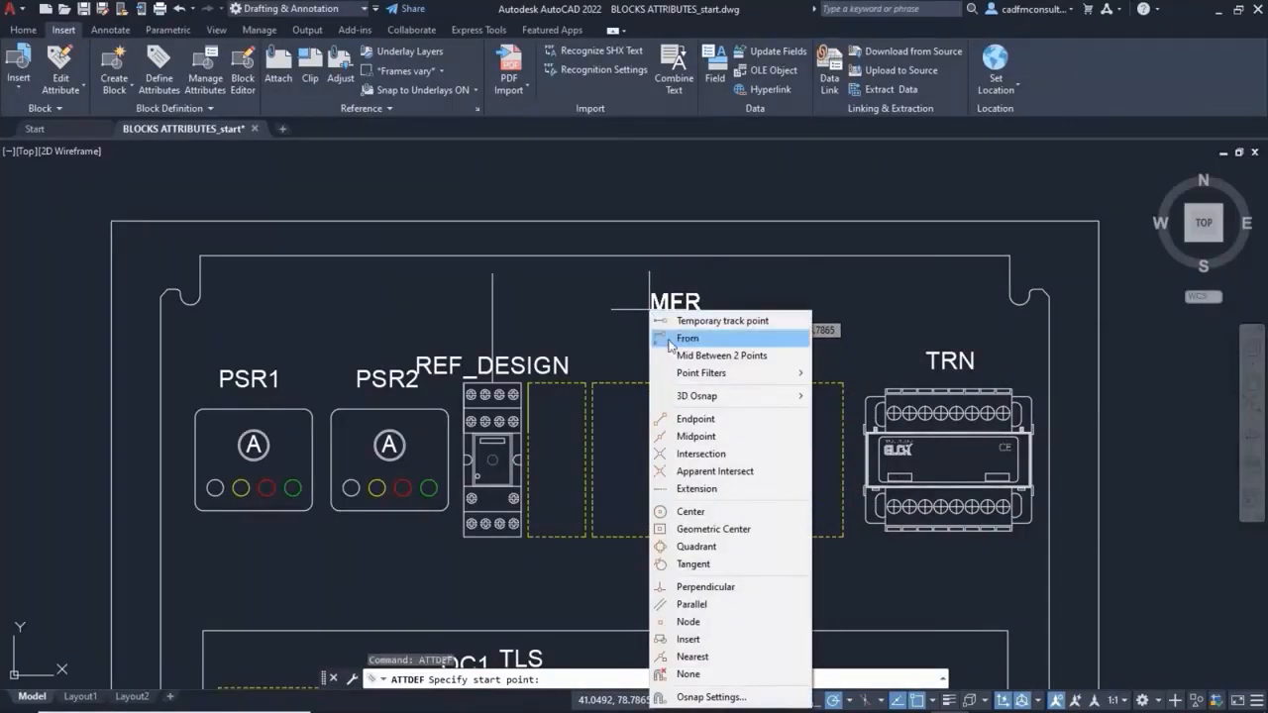
{"action": "left_click", "coordinate": [692, 656]}
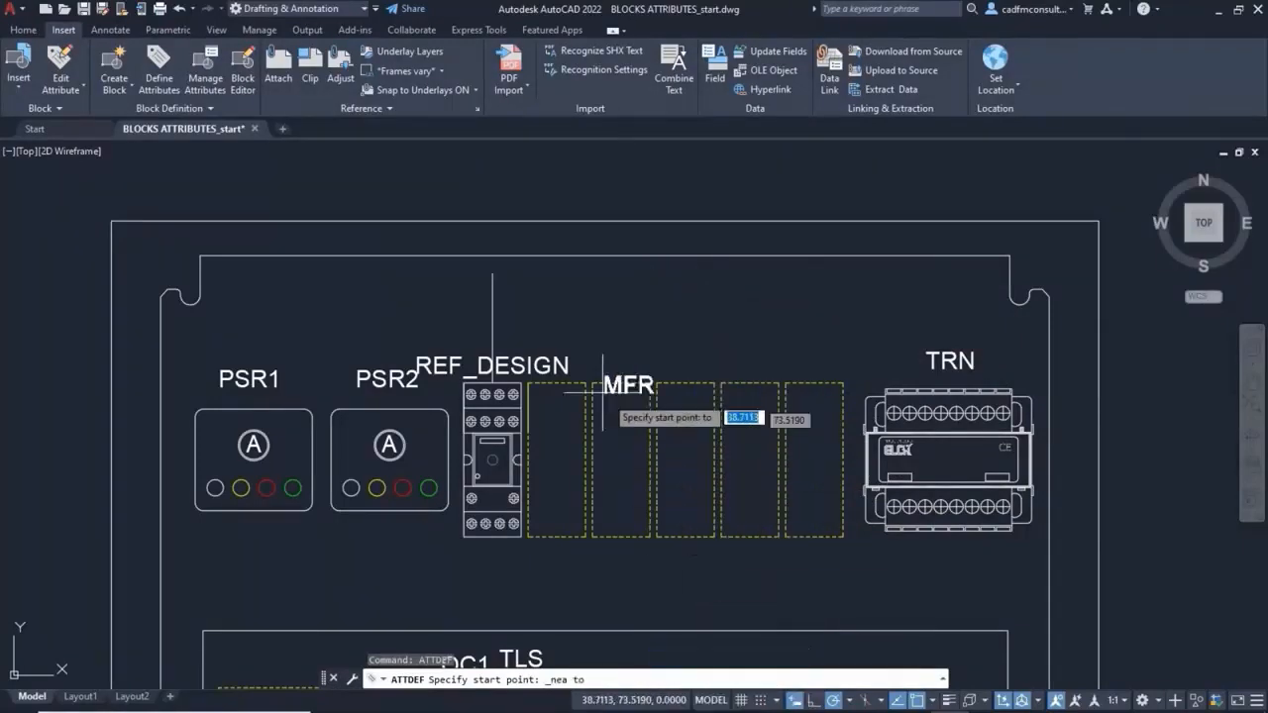
{"action": "left_click", "coordinate": [493, 349]}
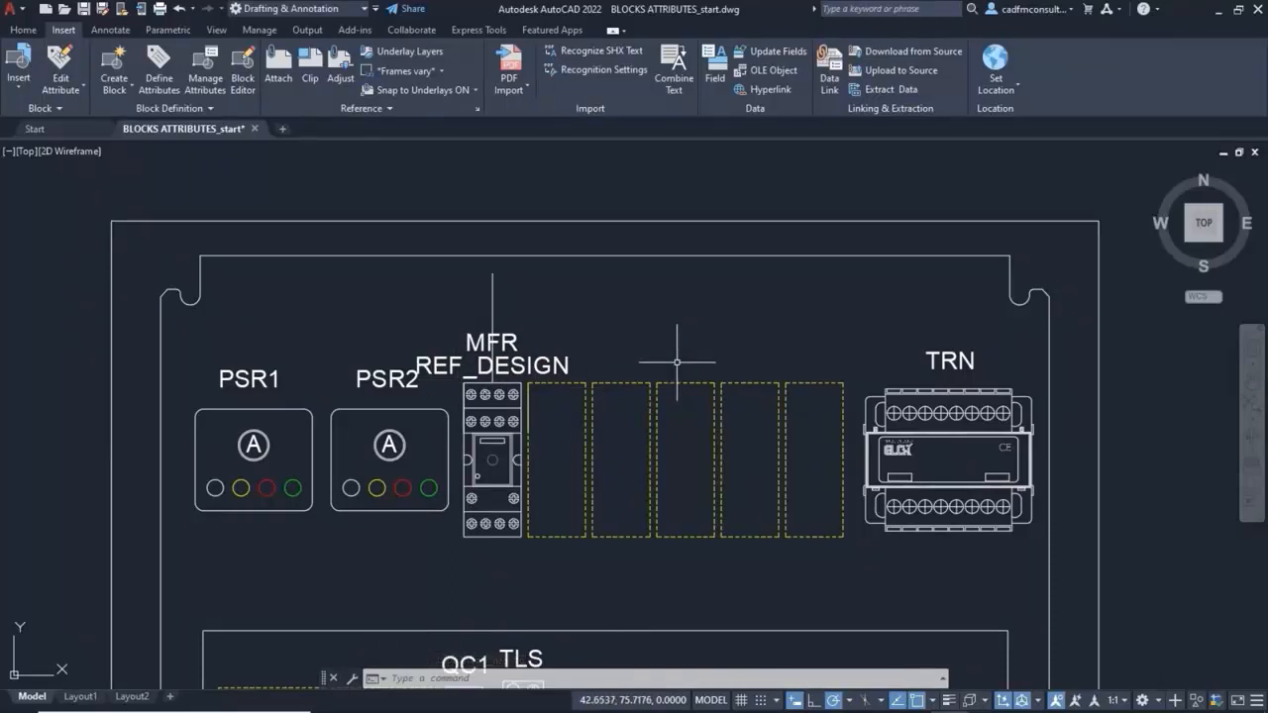
Start a third attribute definition in Invisible mode with the tag PART_NO, the prompt "Part Number?" and the default value R700
{"action": "right_click", "coordinate": [685, 291]}
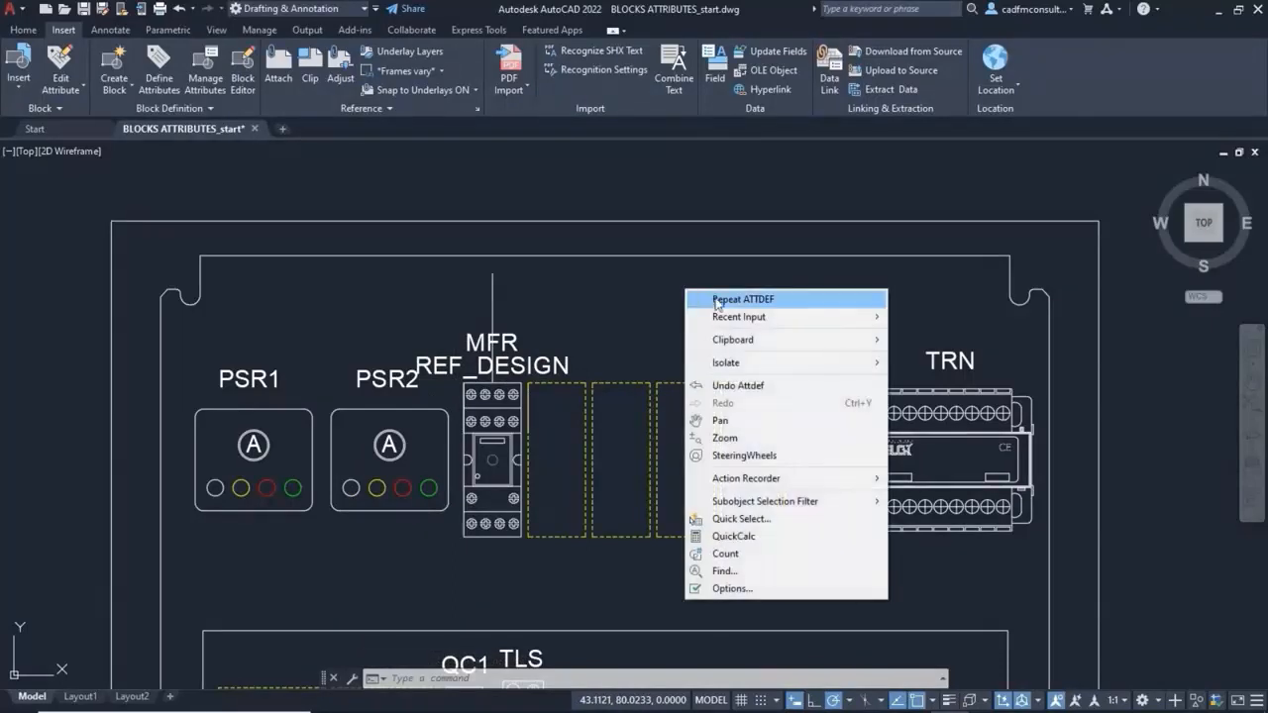
{"action": "left_click", "coordinate": [726, 300]}
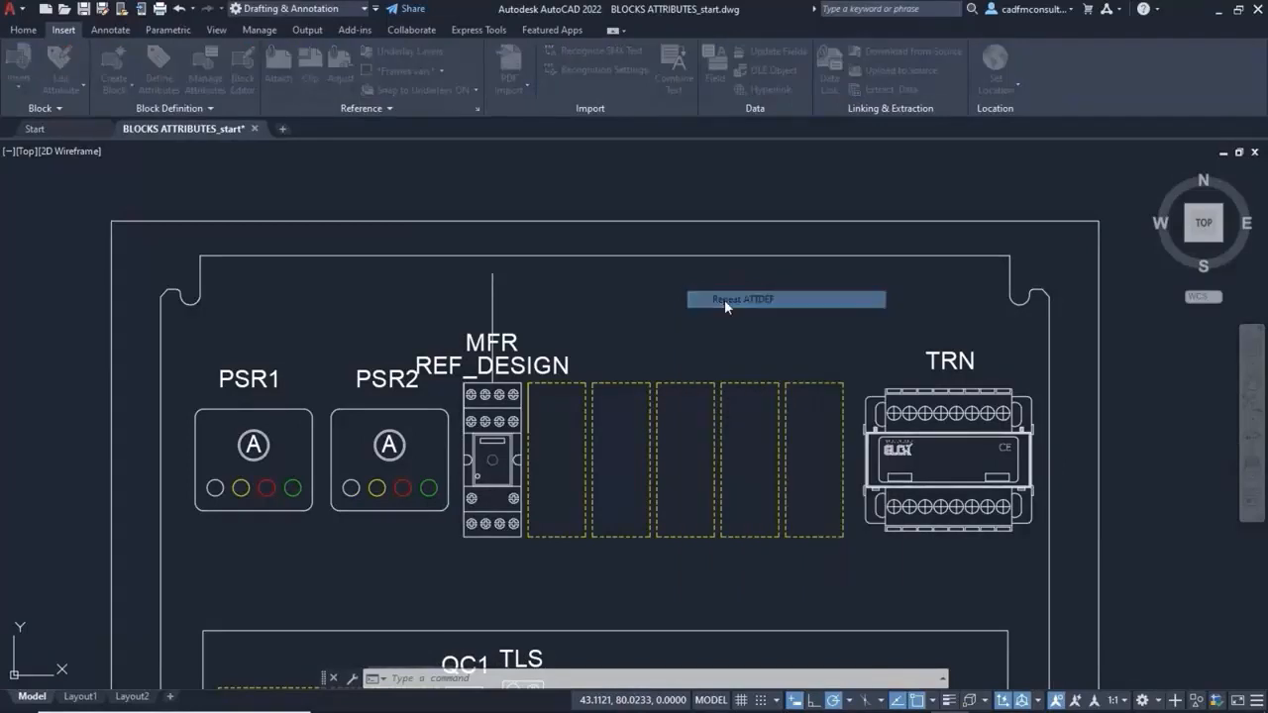
{"action": "left_click_drag", "start_coordinate": [611, 211], "coordinate": [858, 211]}
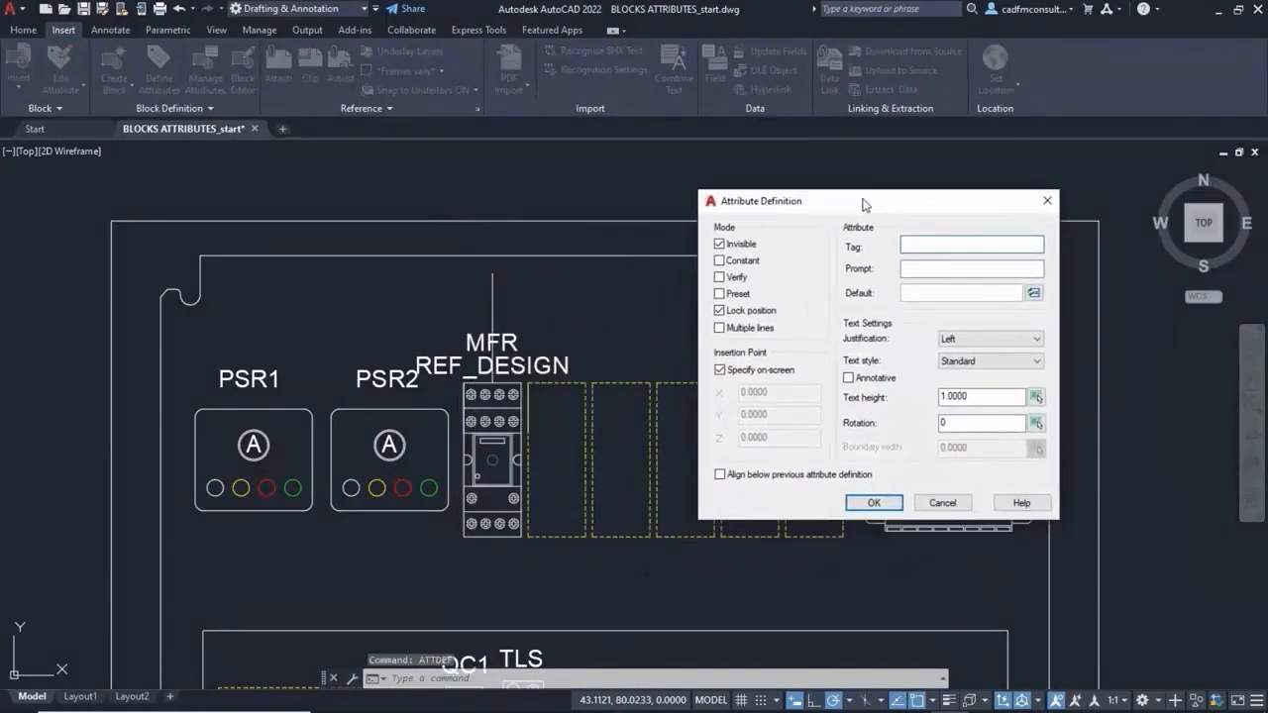
{"action": "left_click", "coordinate": [719, 245]}
{"action": "left_click", "coordinate": [720, 245]}
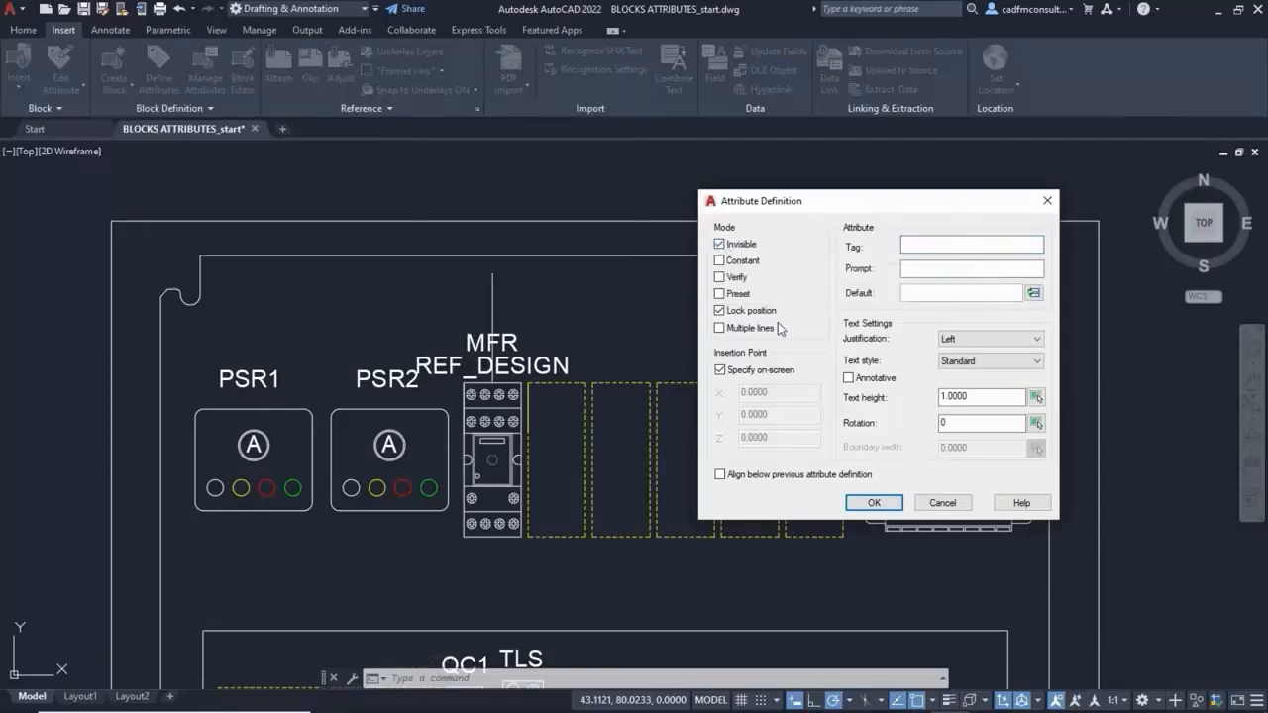
{"action": "left_click", "coordinate": [929, 245]}
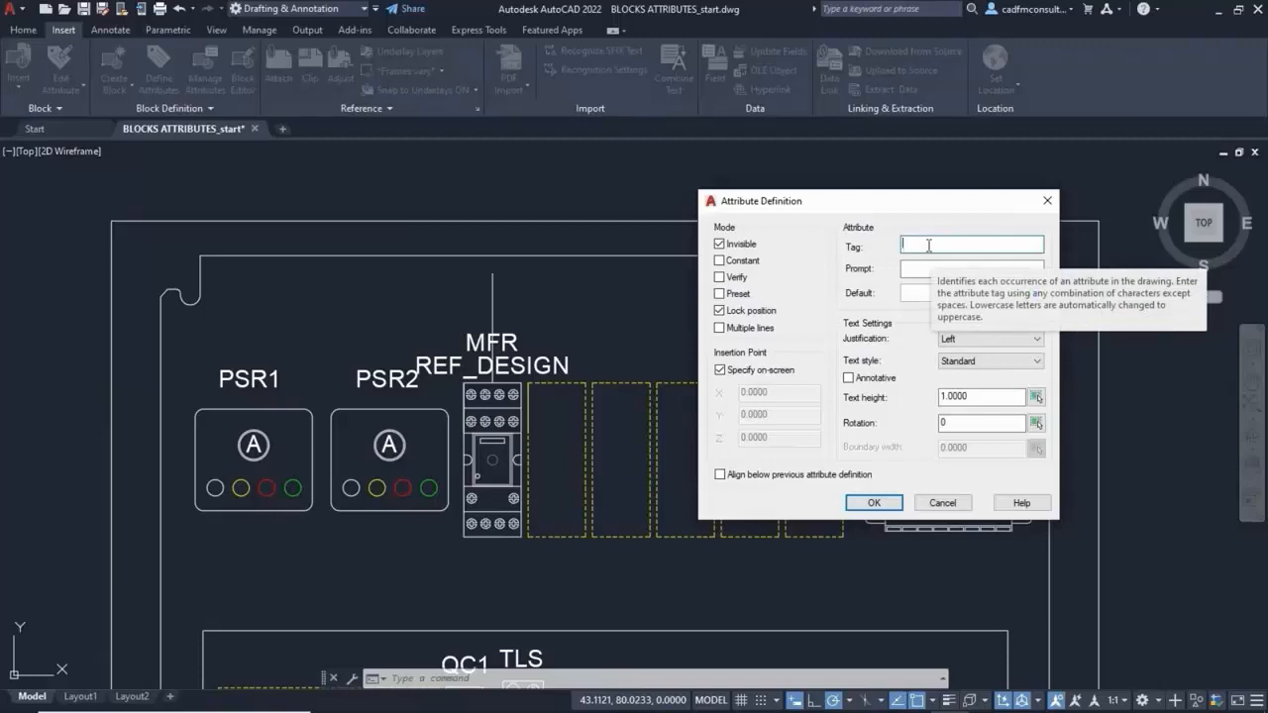
{"action": "type", "text": "PART_NO"}
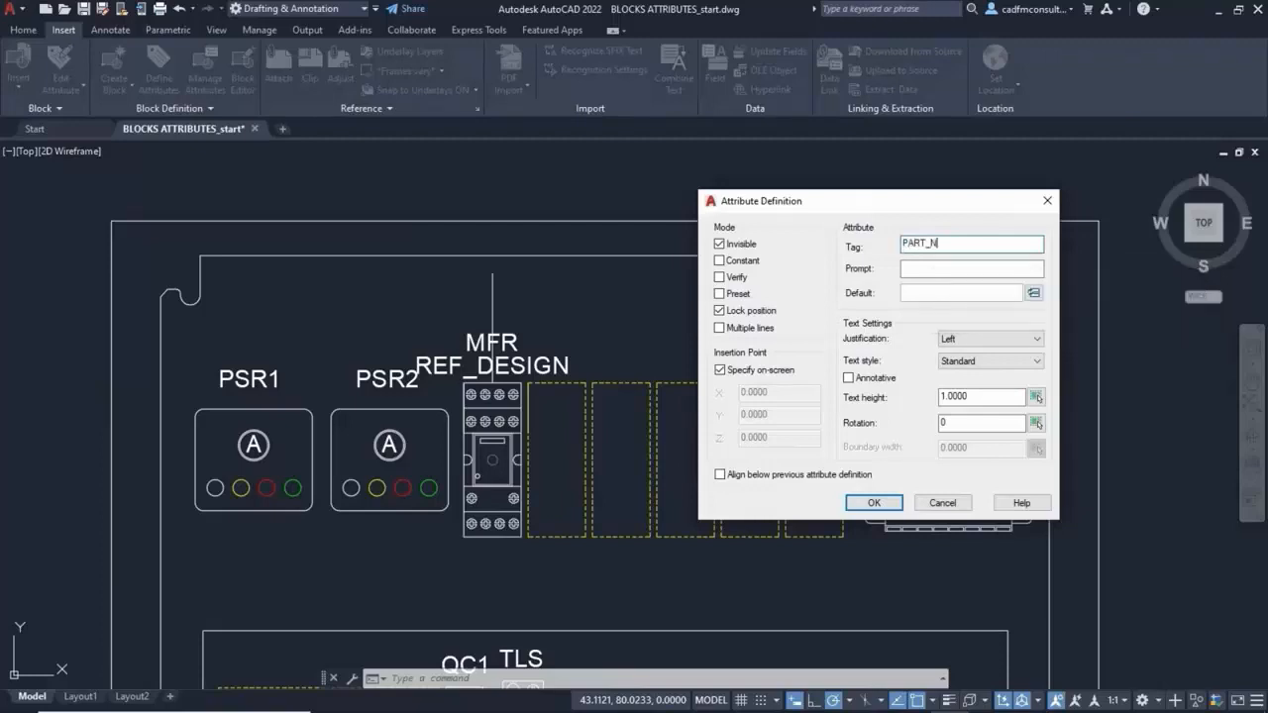
{"action": "left_click", "coordinate": [922, 269]}
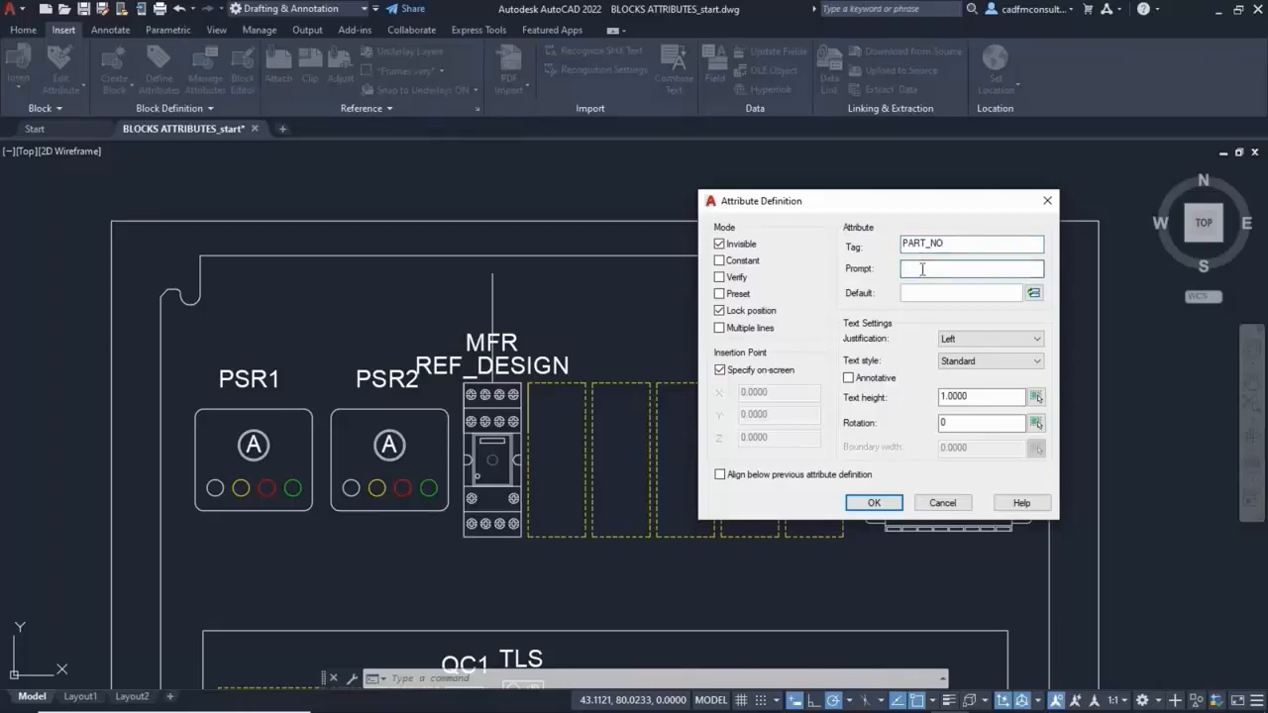
{"action": "type", "text": "Part Number?"}
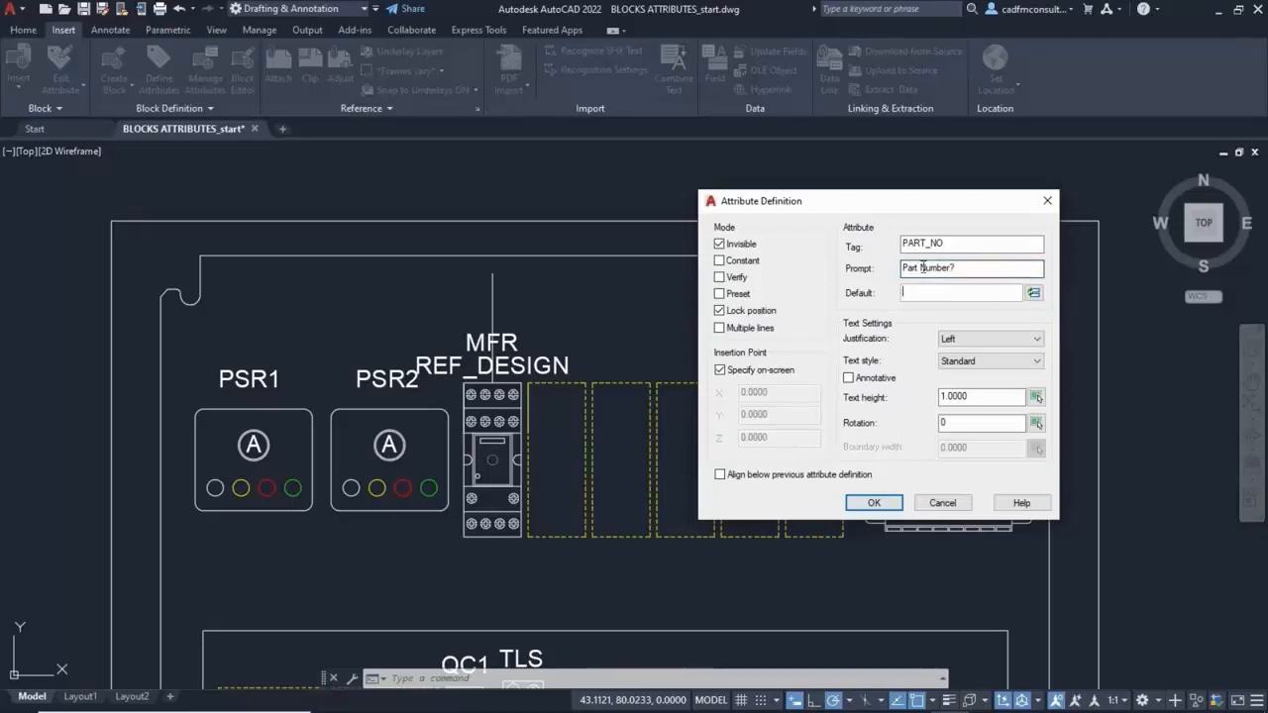
{"action": "type", "text": "R700"}
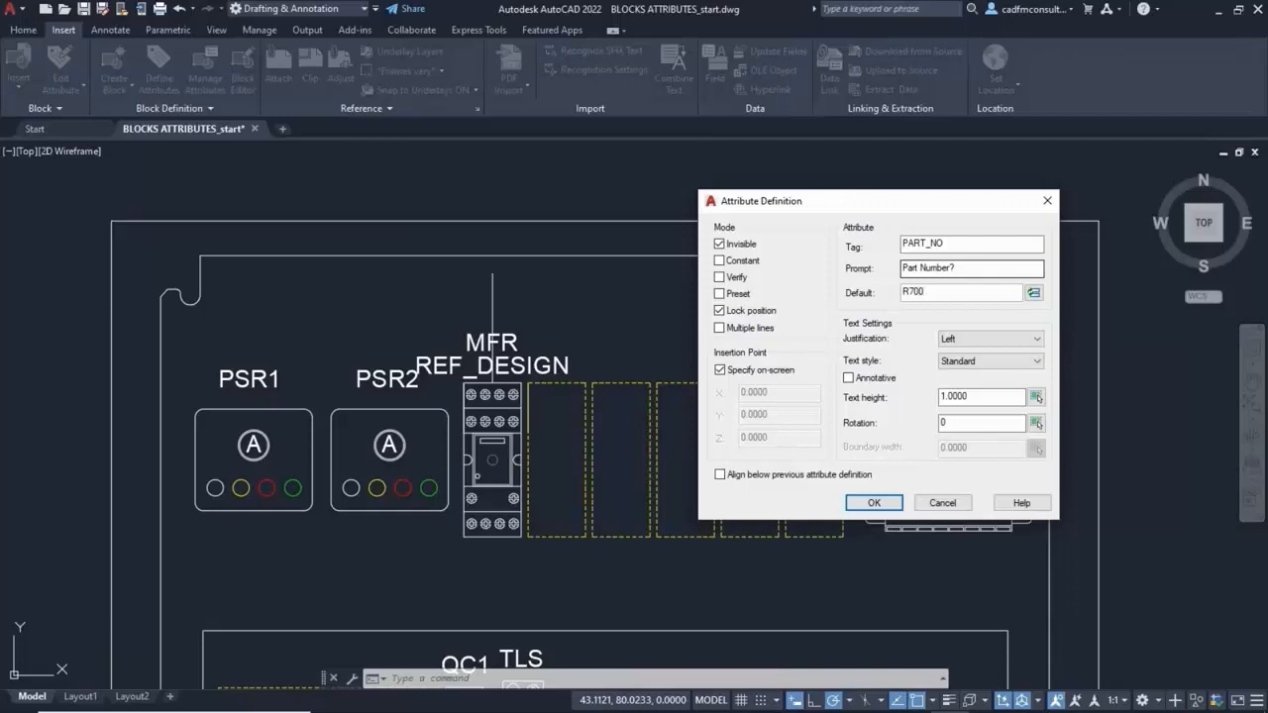
Justify the PART_NO attribute Middle center and place it on the vertical line just above MFR, using a Nearest object snap
{"action": "left_click", "coordinate": [980, 340]}
{"action": "left_click", "coordinate": [985, 458]}
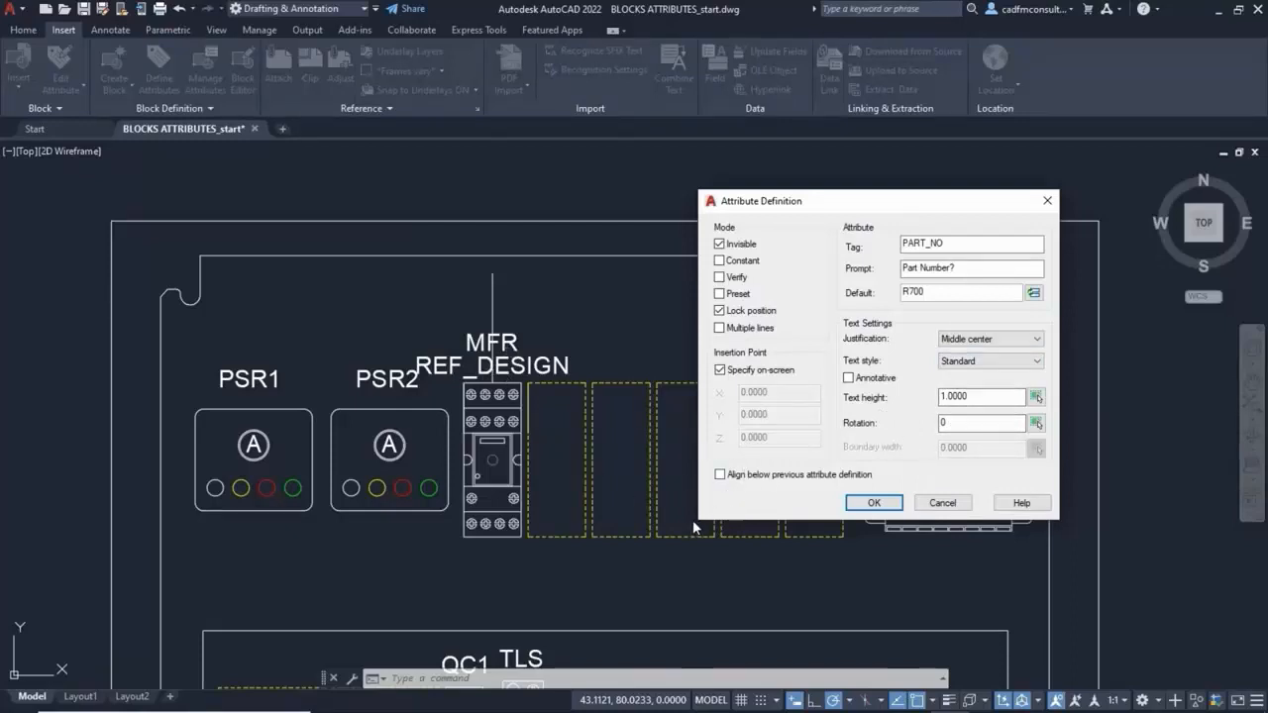
{"action": "left_click", "coordinate": [873, 502]}
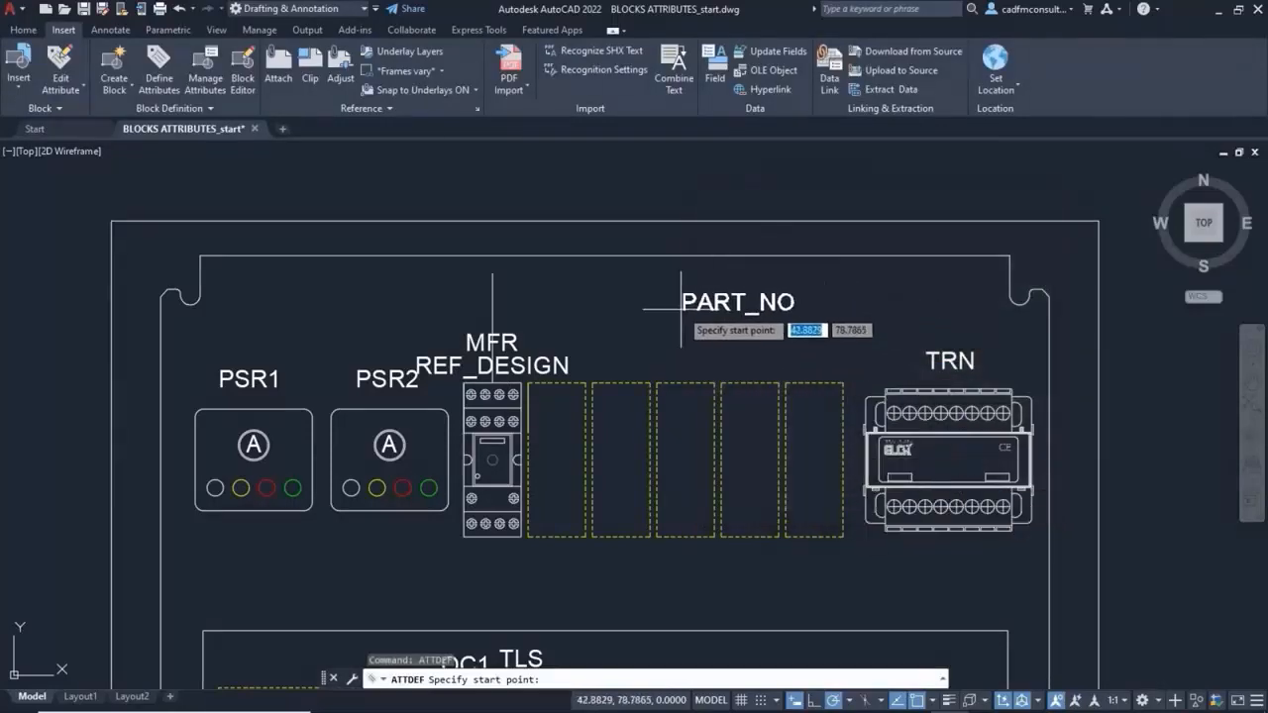
{"action": "right_click", "coordinate": [680, 308], "text": "shift"}
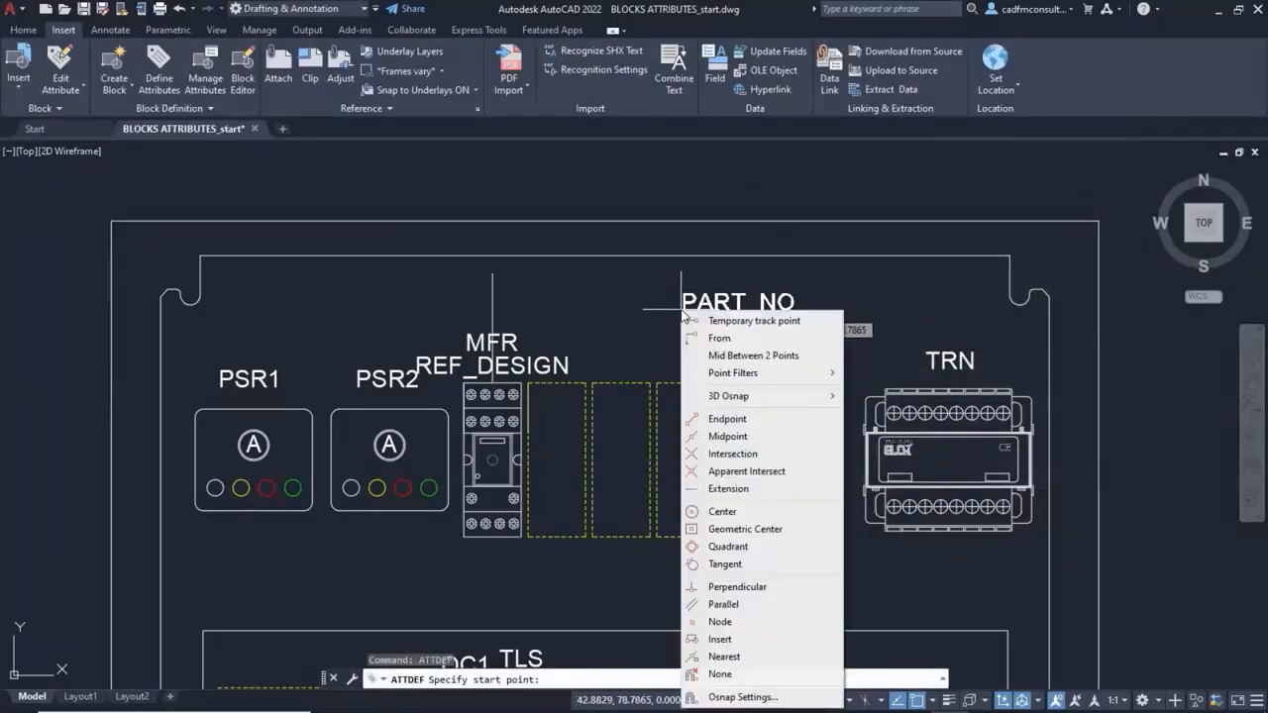
{"action": "left_click", "coordinate": [738, 657]}
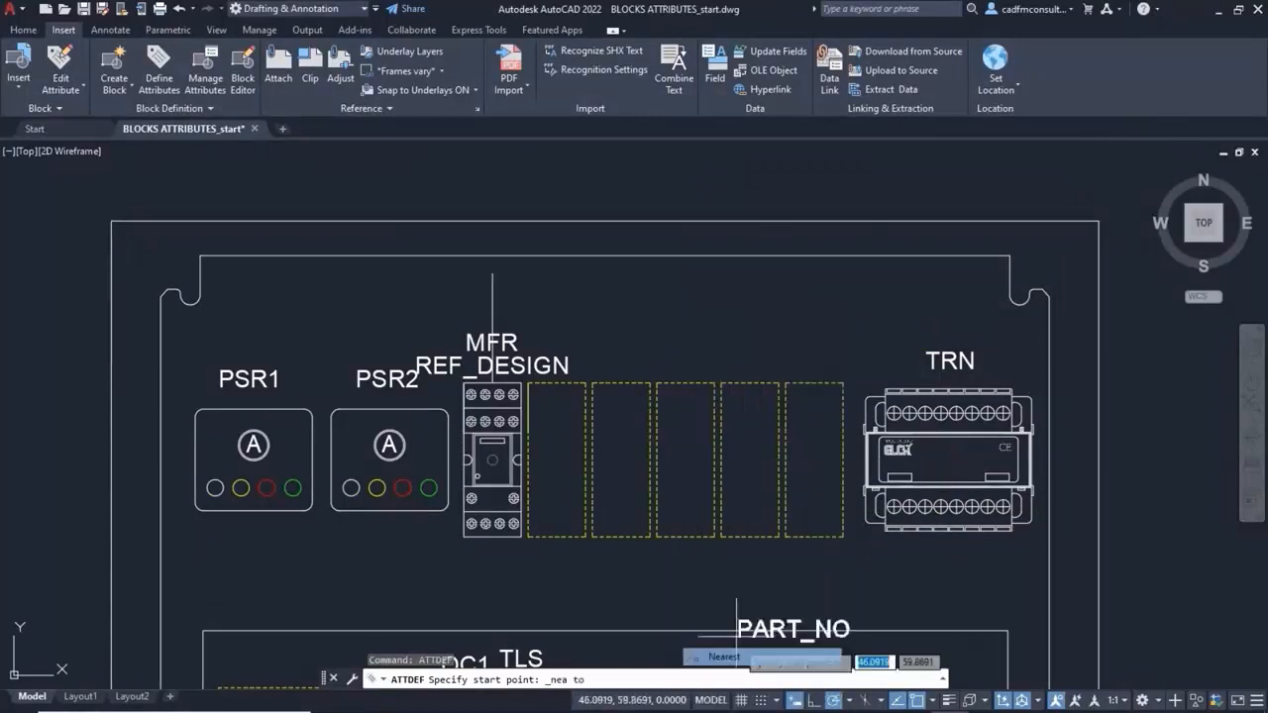
{"action": "left_click", "coordinate": [492, 317]}
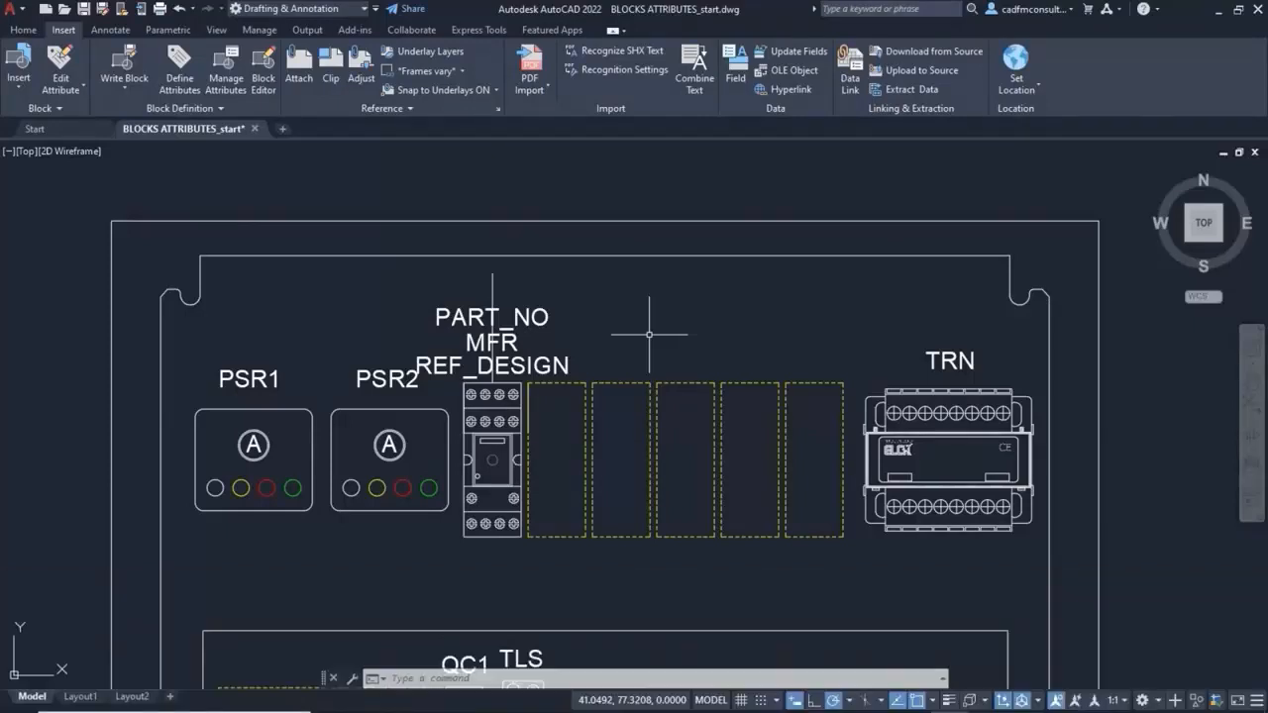
Erase the vertical guide line that runs through the three attributes above the relay
{"action": "left_click", "coordinate": [491, 290]}
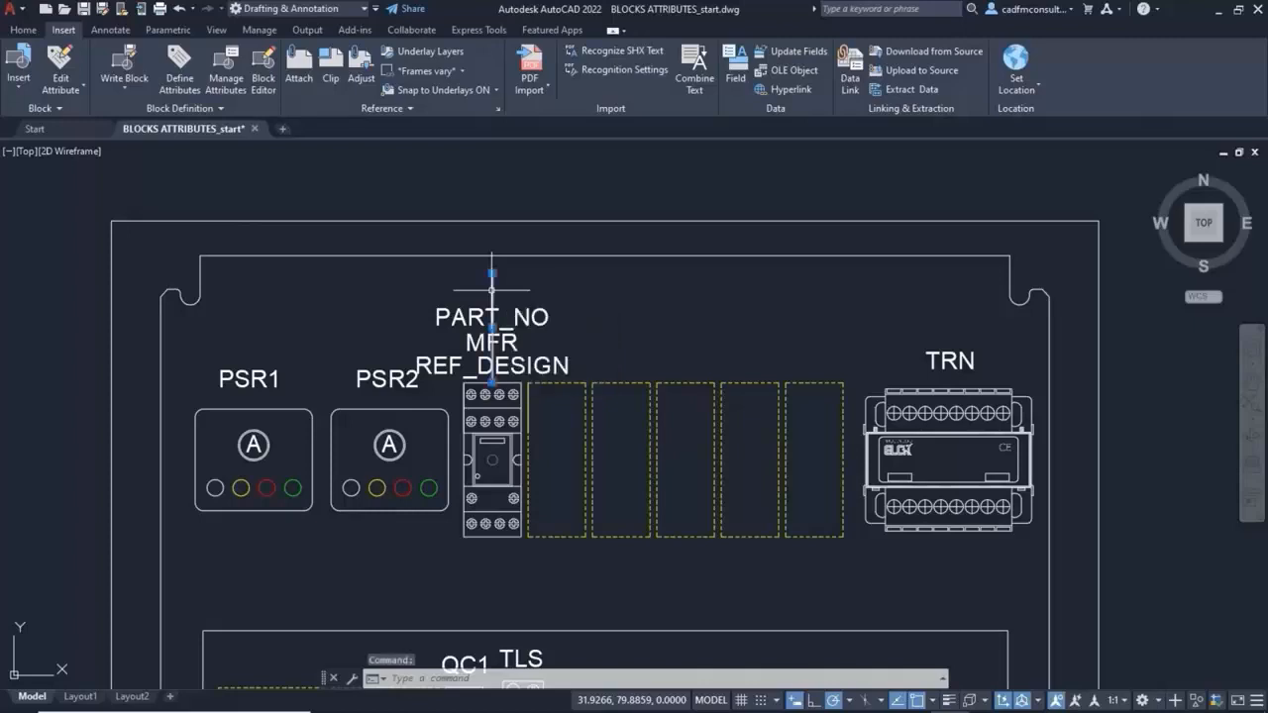
{"action": "key", "text": "Delete"}
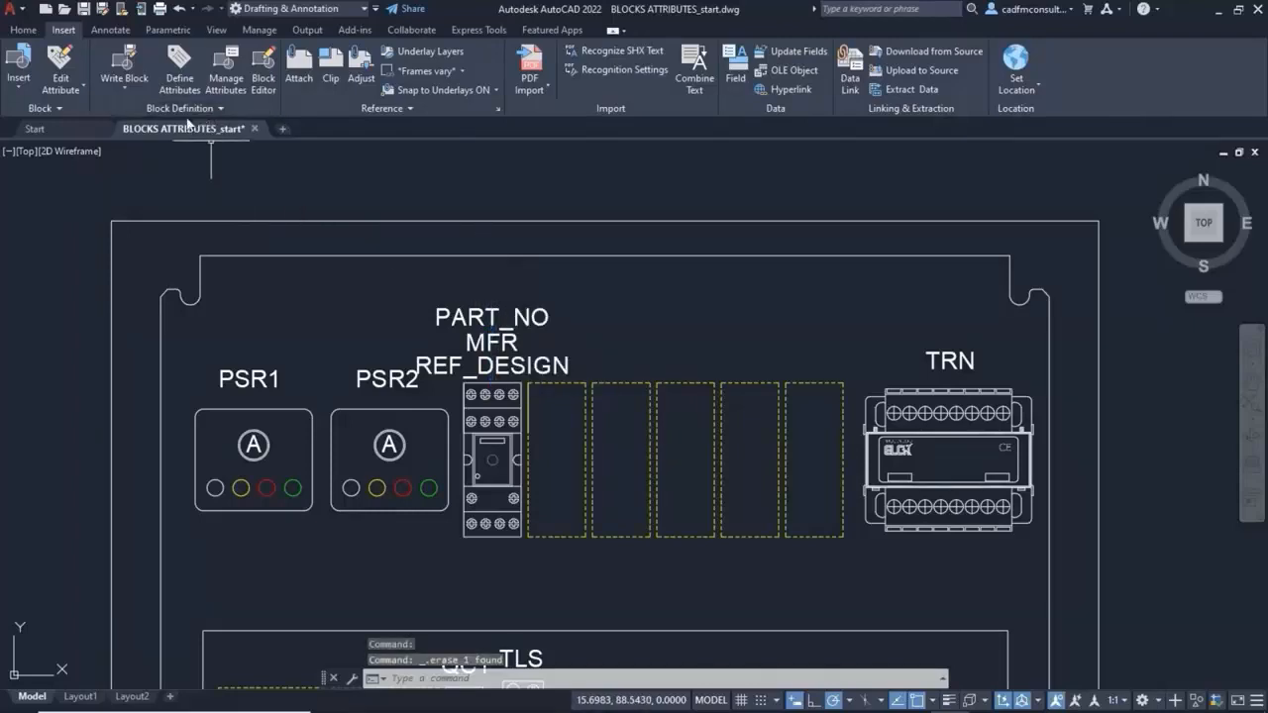
Start a Write Block from objects and set its base point at the midpoint of the relay's bottom edge
{"action": "left_click", "coordinate": [127, 91]}
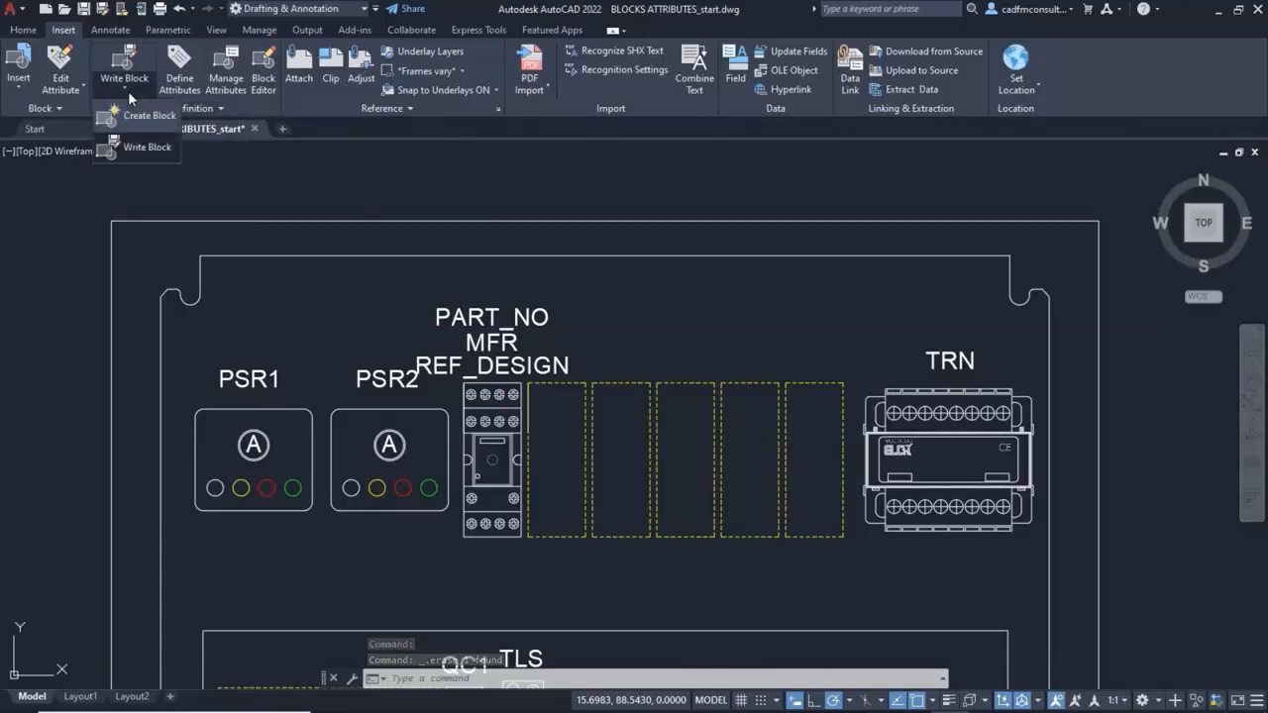
{"action": "left_click", "coordinate": [140, 154]}
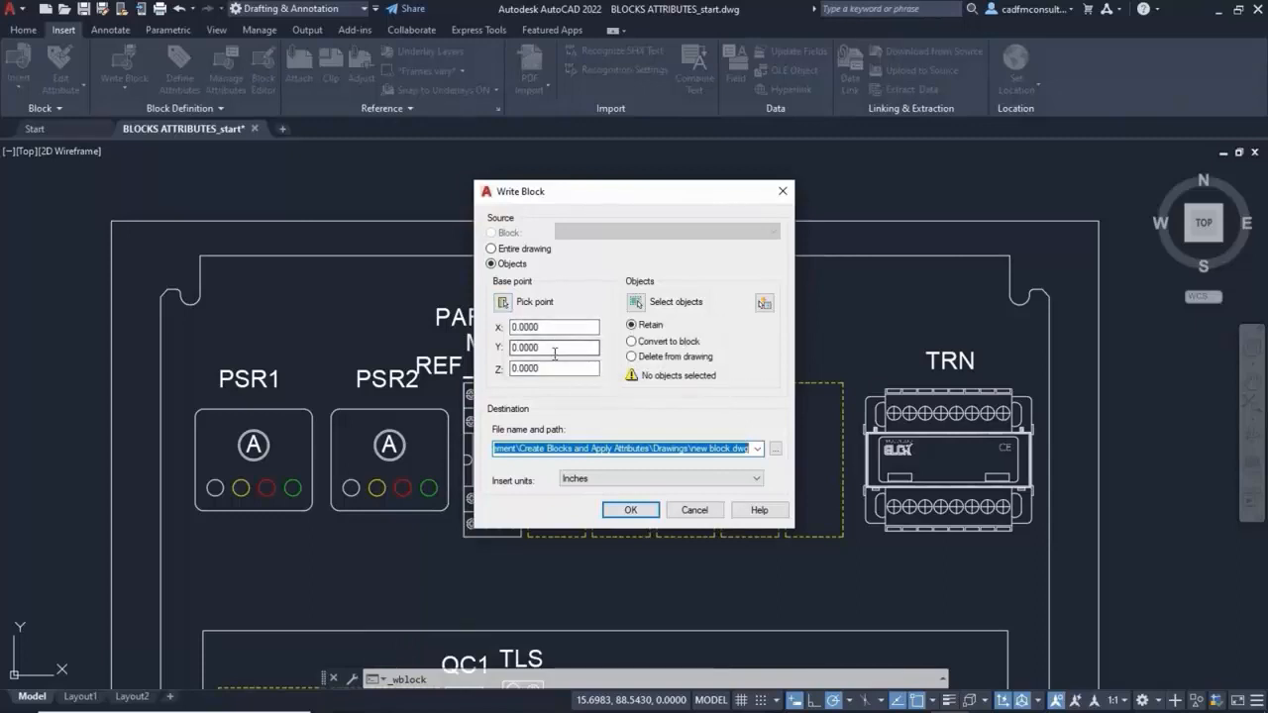
{"action": "left_click", "coordinate": [502, 301]}
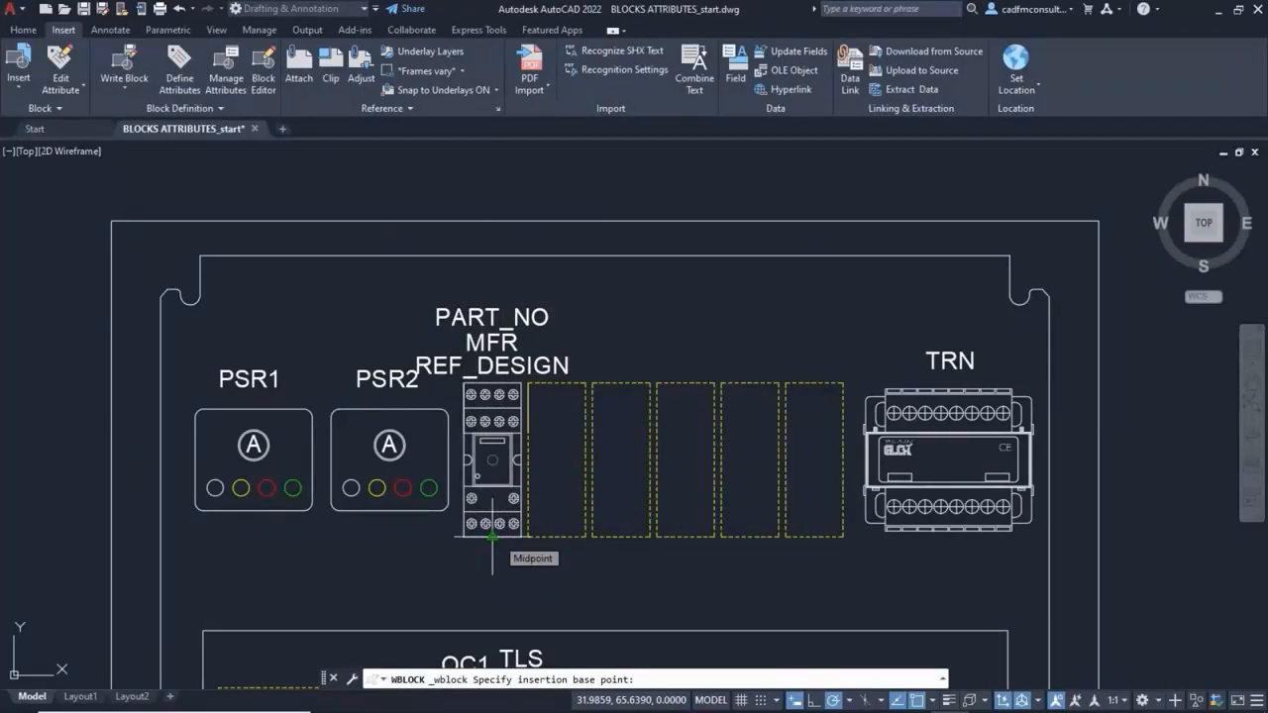
{"action": "left_click", "coordinate": [492, 536]}
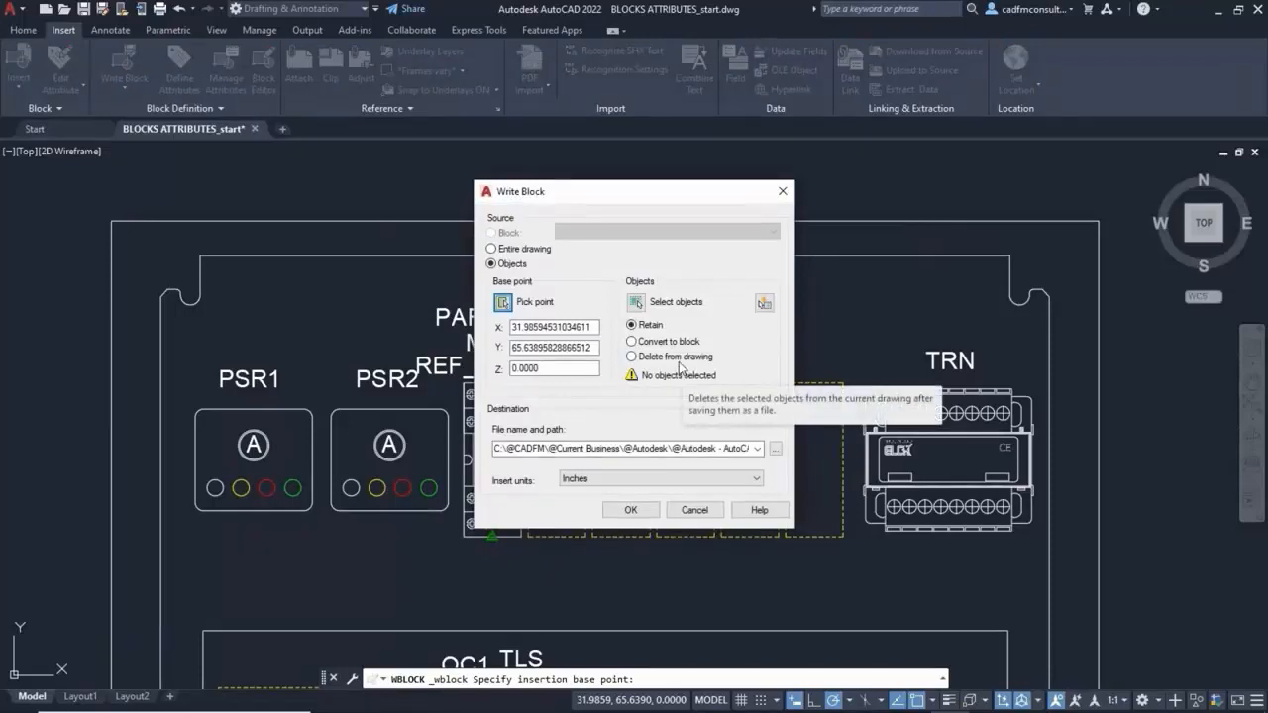
Select the PART_NO, MFR and REF_DESIGN attributes in that order, followed by the whole relay, as the objects for the block
{"action": "left_click", "coordinate": [634, 301]}
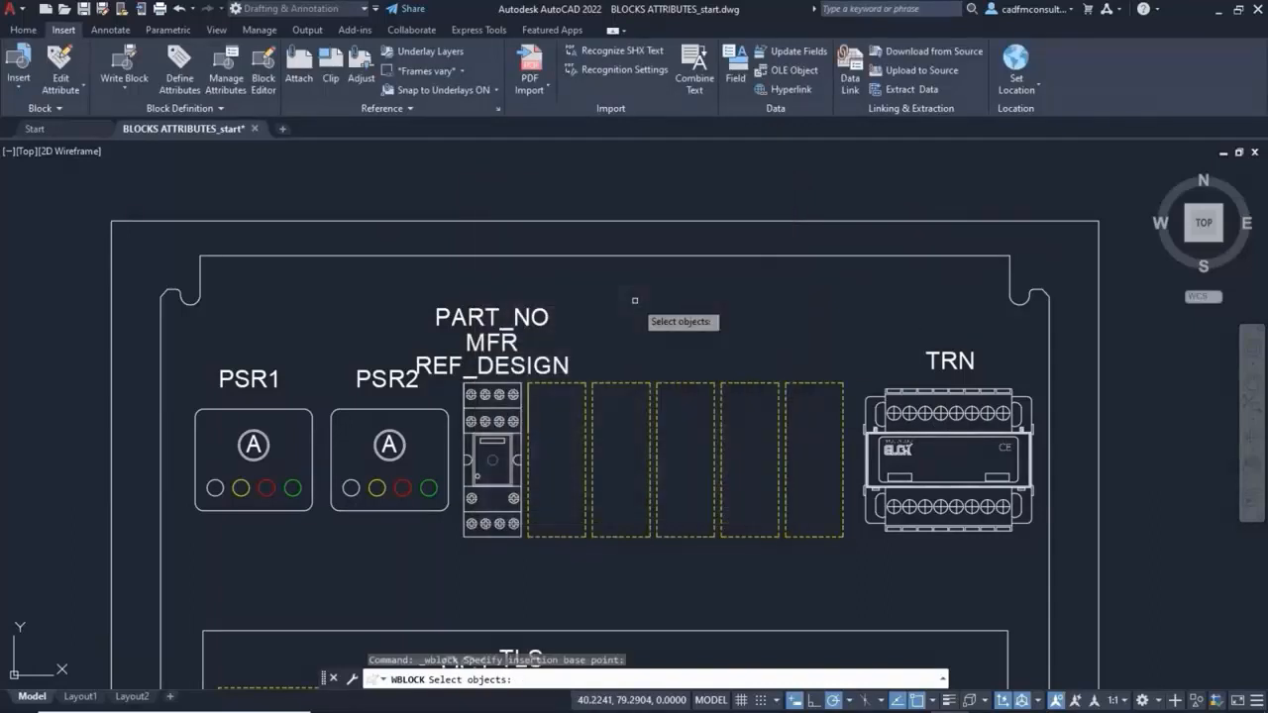
{"action": "left_click", "coordinate": [544, 320]}
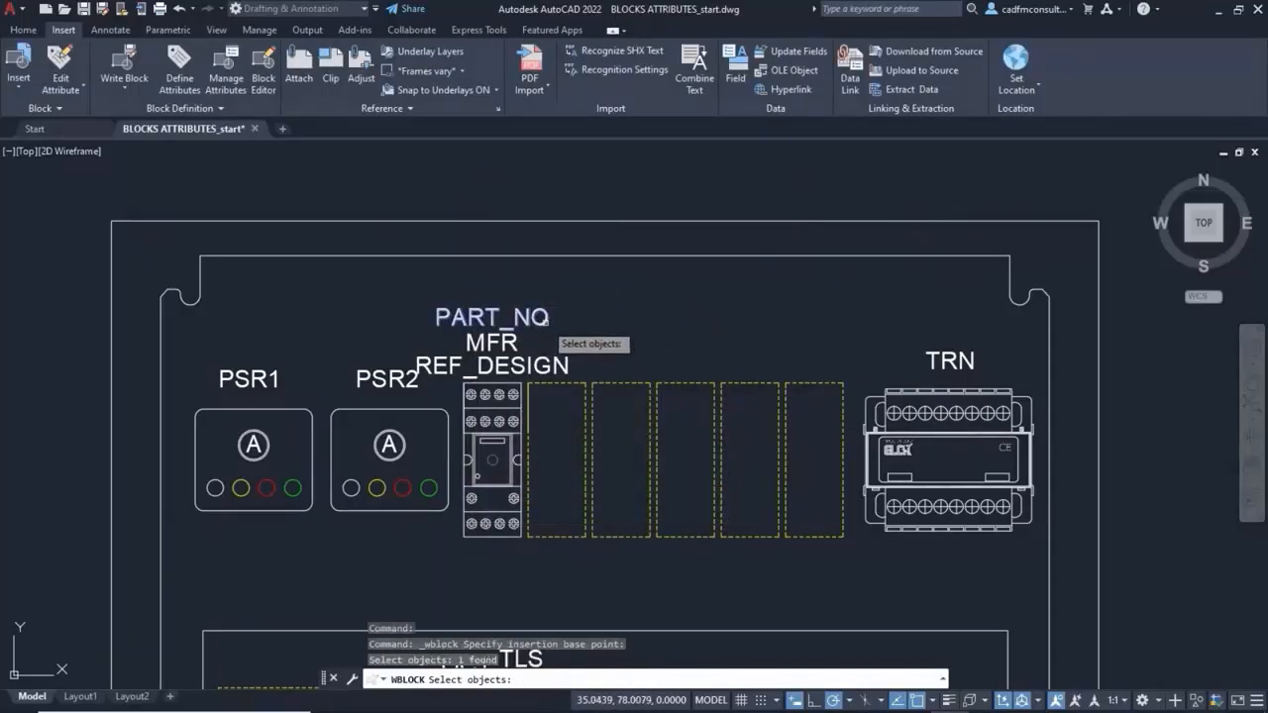
{"action": "left_click", "coordinate": [515, 341]}
{"action": "left_click", "coordinate": [516, 356]}
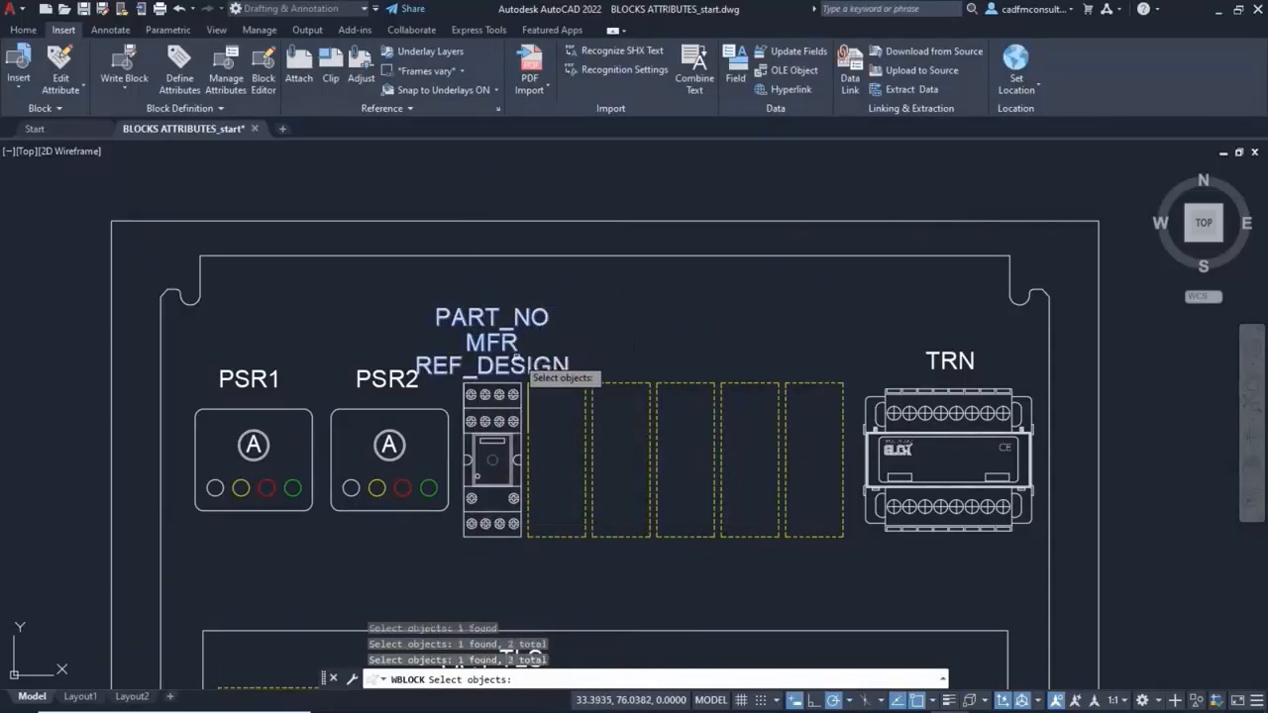
{"action": "left_click", "coordinate": [456, 375]}
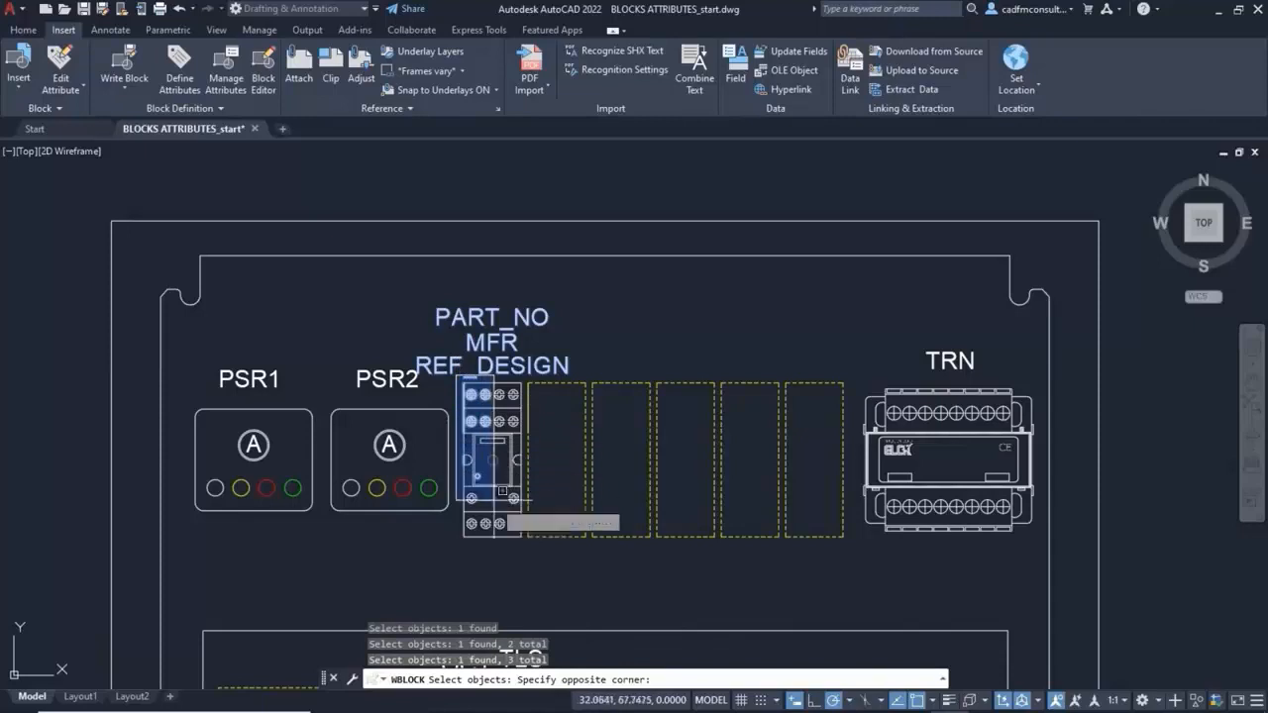
{"action": "left_click", "coordinate": [533, 540]}
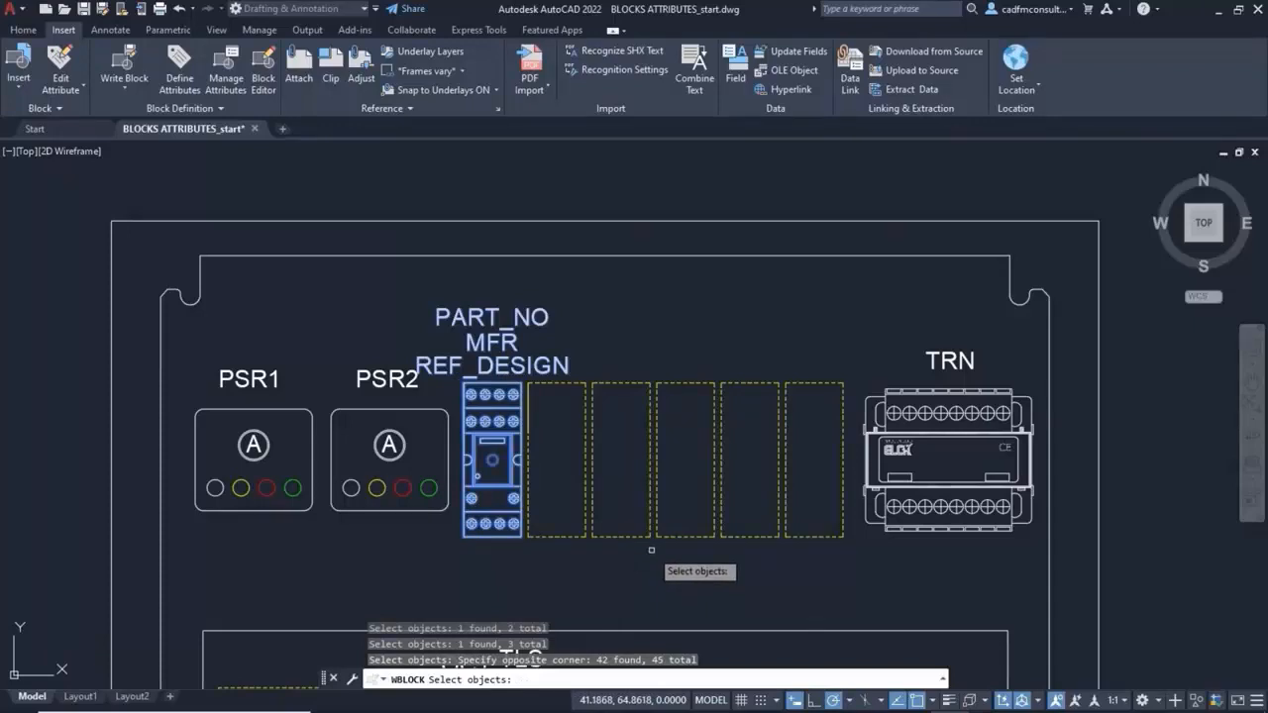
{"action": "key", "text": "Return"}
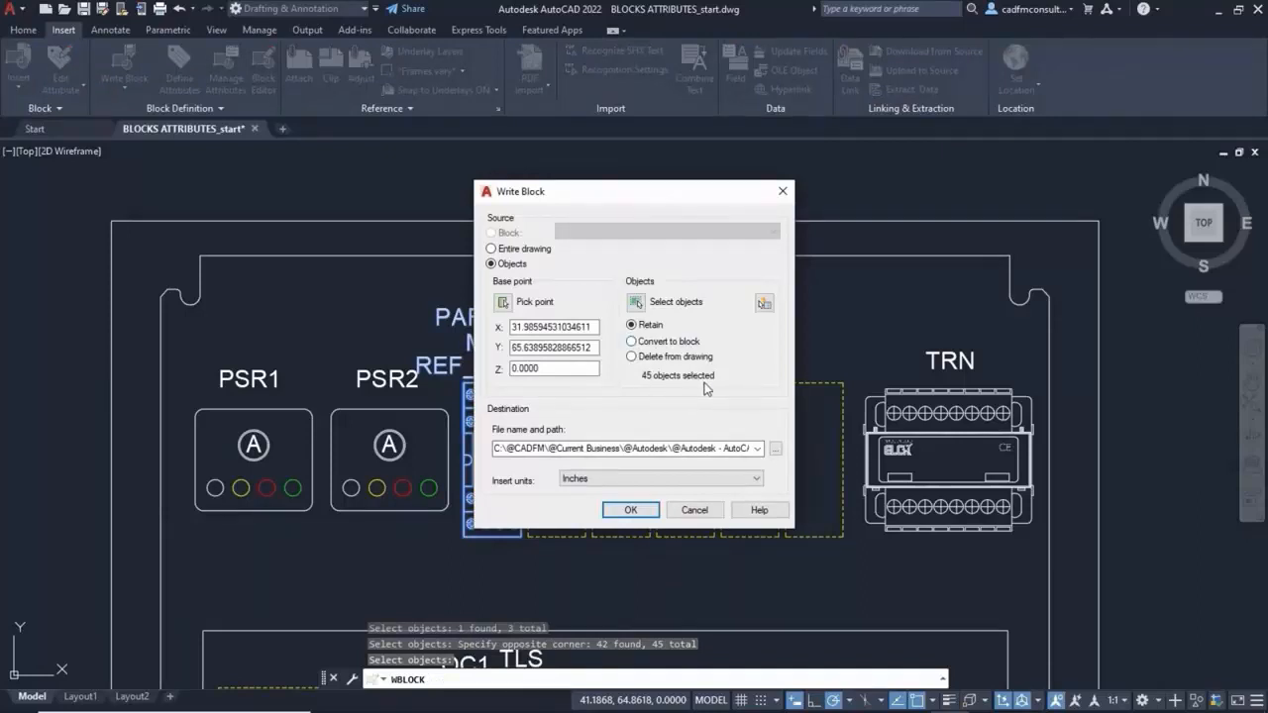
Write the selection to a drawing file named Relay R700 in the Drawings folder with Convert to block, accepting the default attribute values
{"action": "left_click", "coordinate": [632, 342]}
{"action": "left_click", "coordinate": [774, 450]}
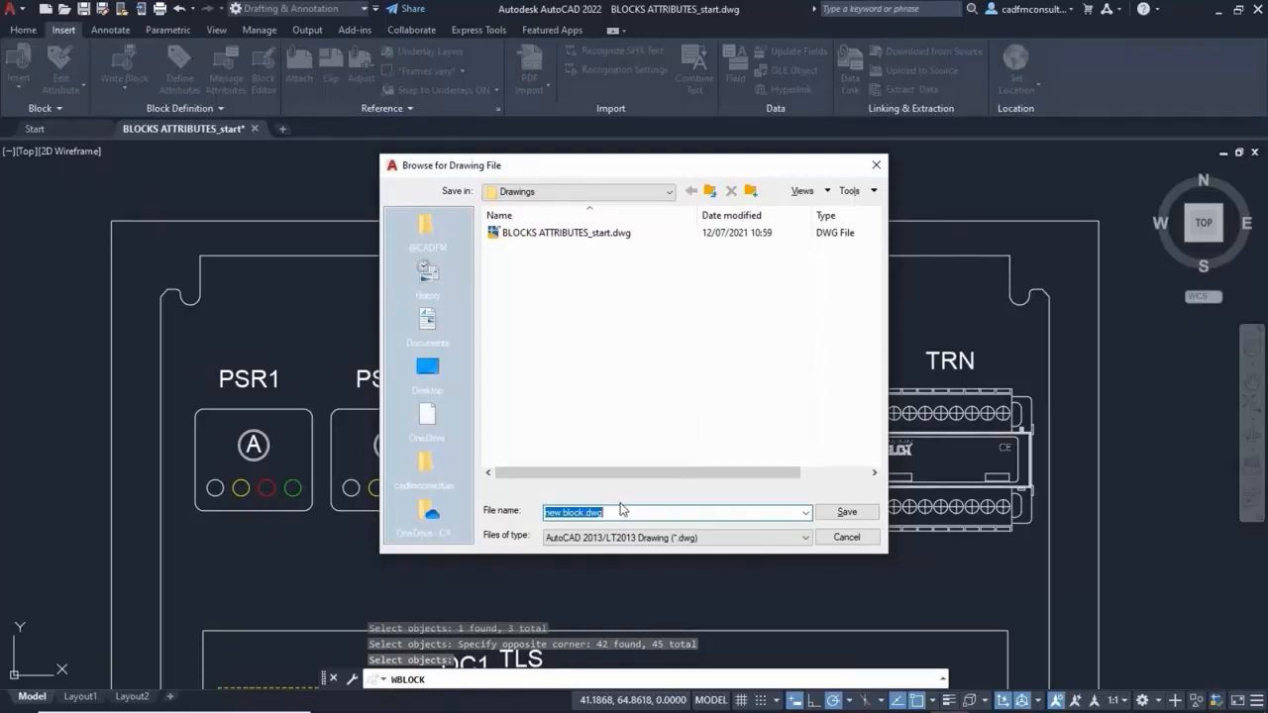
{"action": "type", "text": "Relay R700"}
{"action": "left_click", "coordinate": [831, 512]}
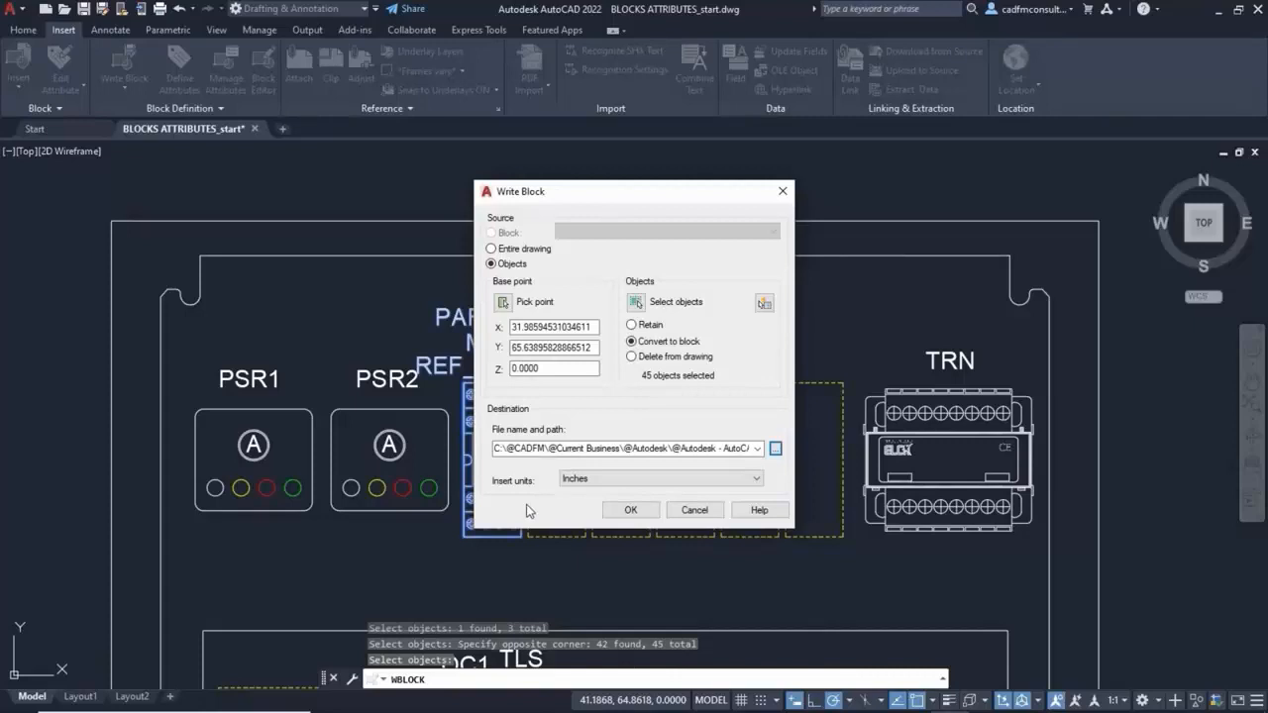
{"action": "left_click", "coordinate": [629, 510]}
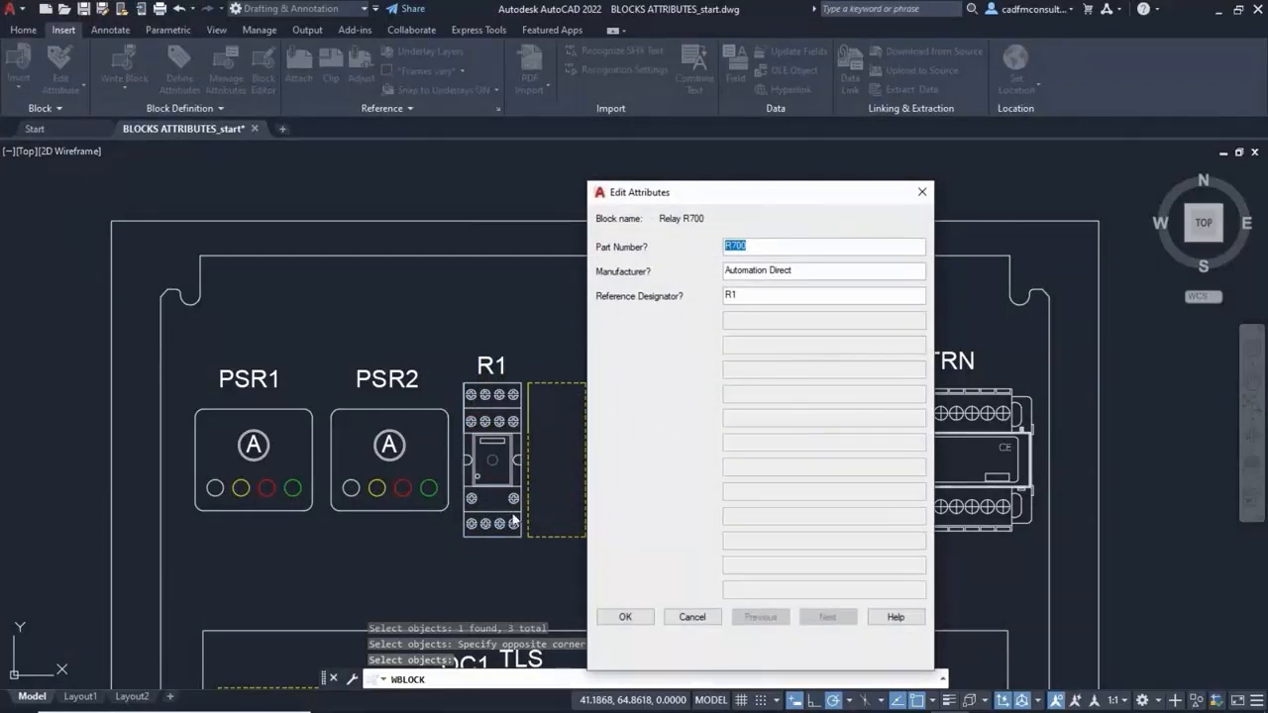
{"action": "left_click_drag", "start_coordinate": [755, 195], "coordinate": [736, 172]}
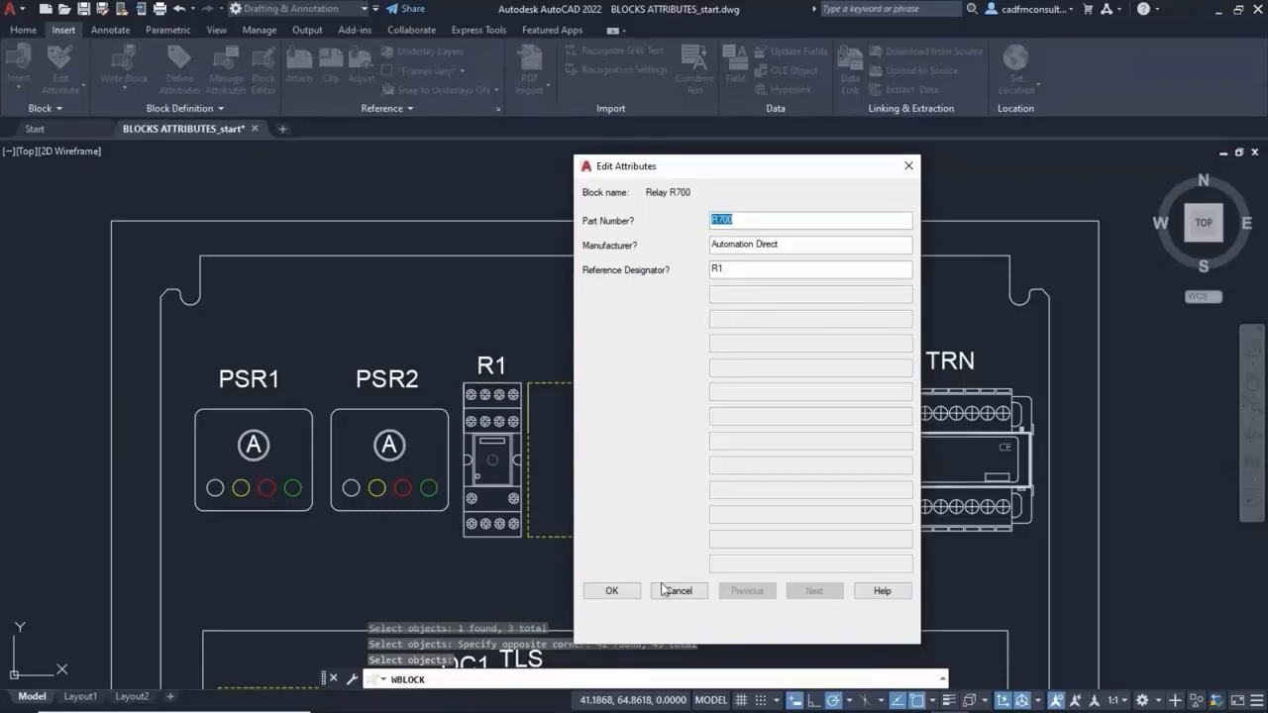
{"action": "left_click", "coordinate": [626, 592]}
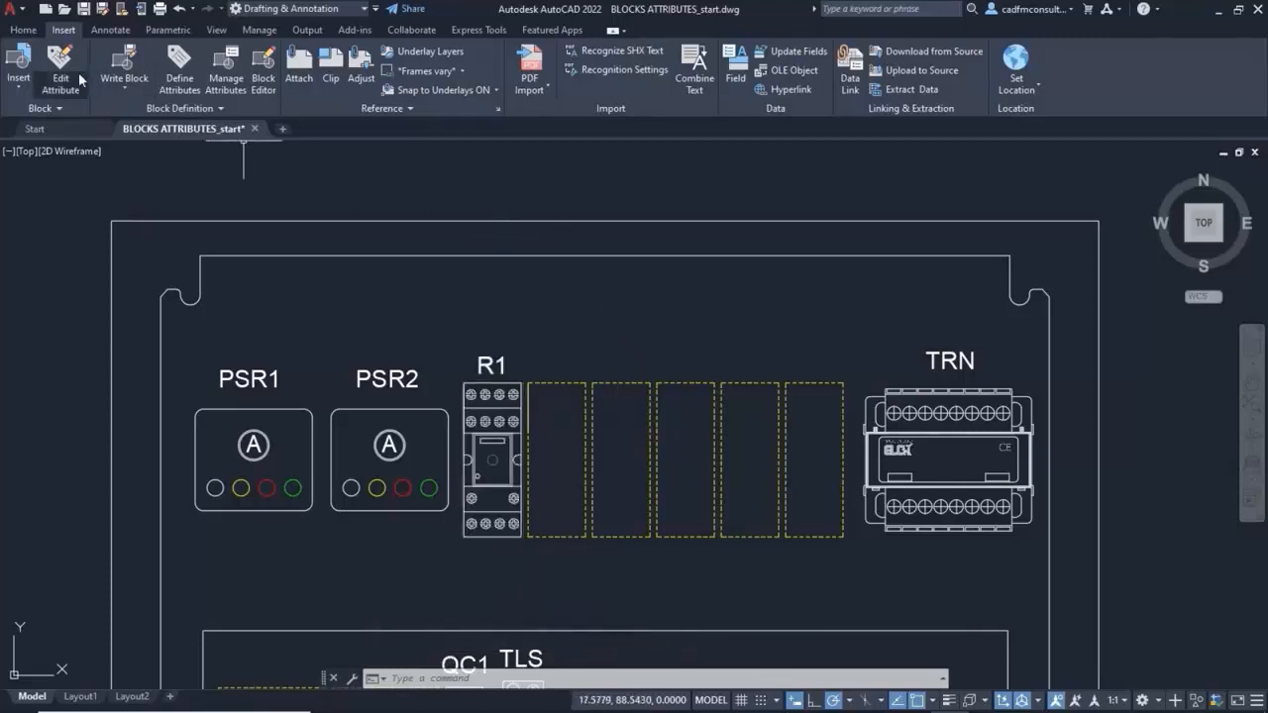
Set the attribute display to ON with ATTDISP so that all attributes of the relay block are shown
{"action": "left_click", "coordinate": [24, 30]}
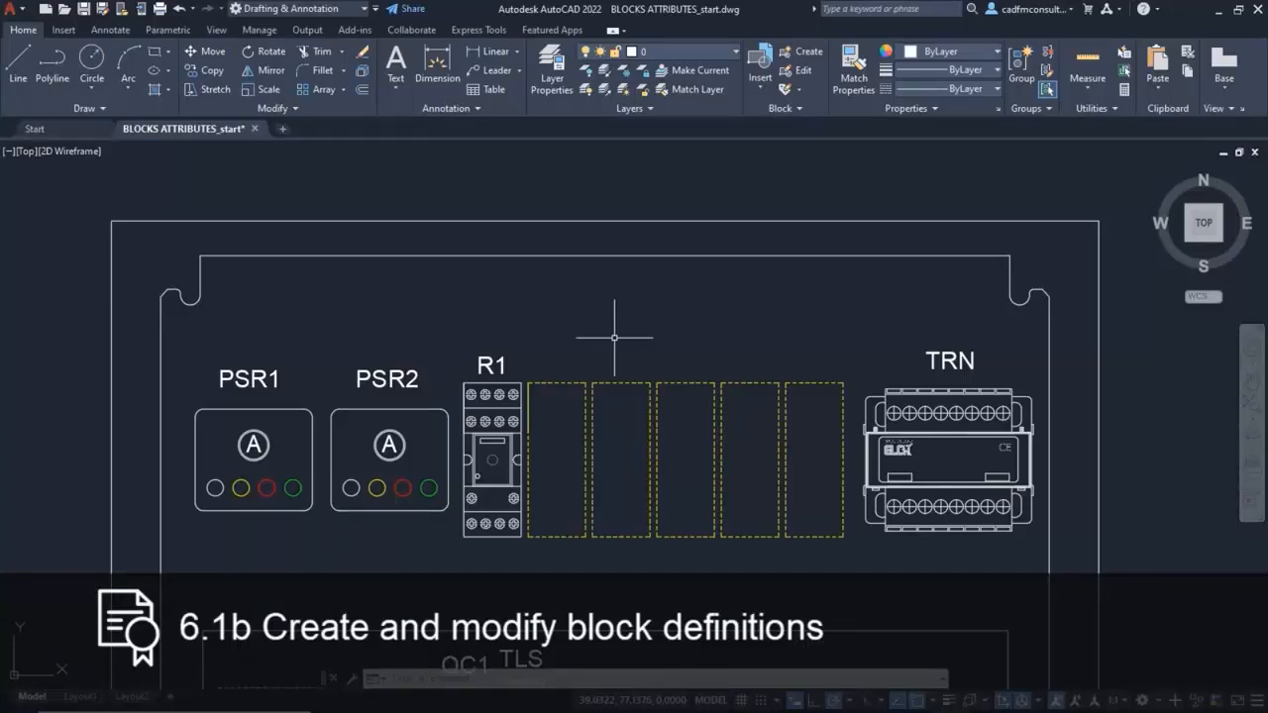
{"action": "type", "text": "a"}
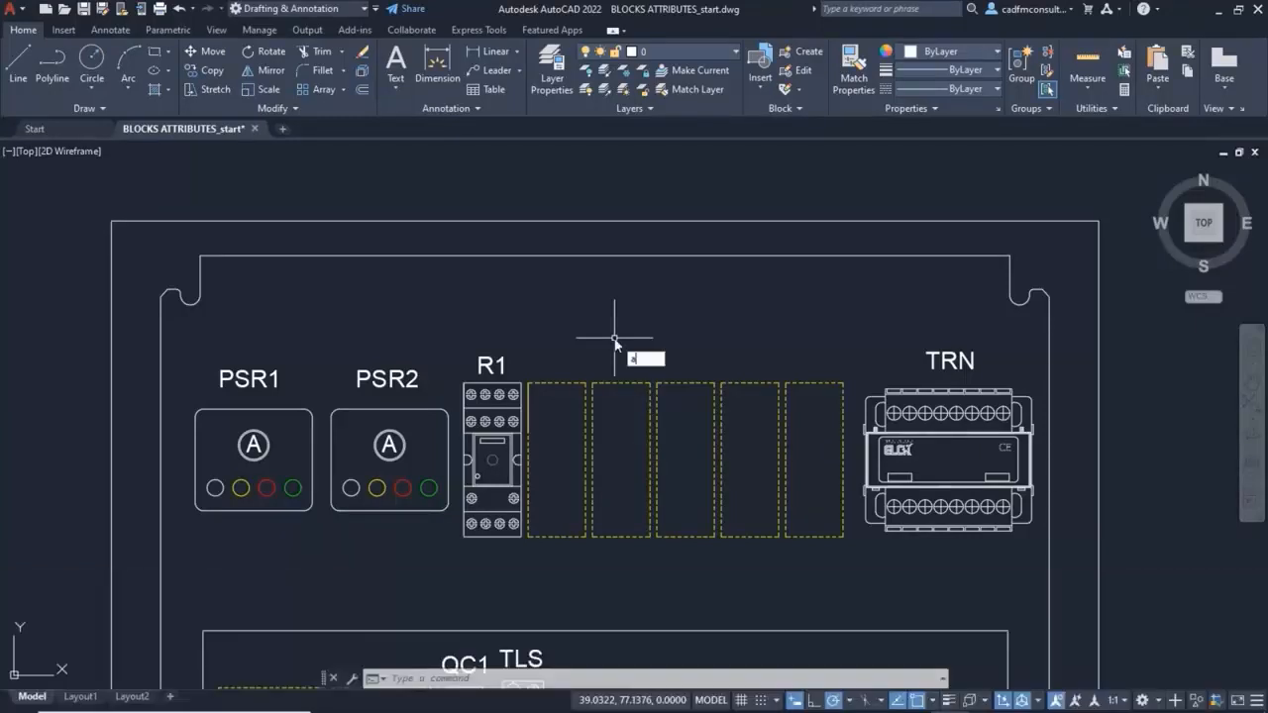
{"action": "type", "text": "ttdisp"}
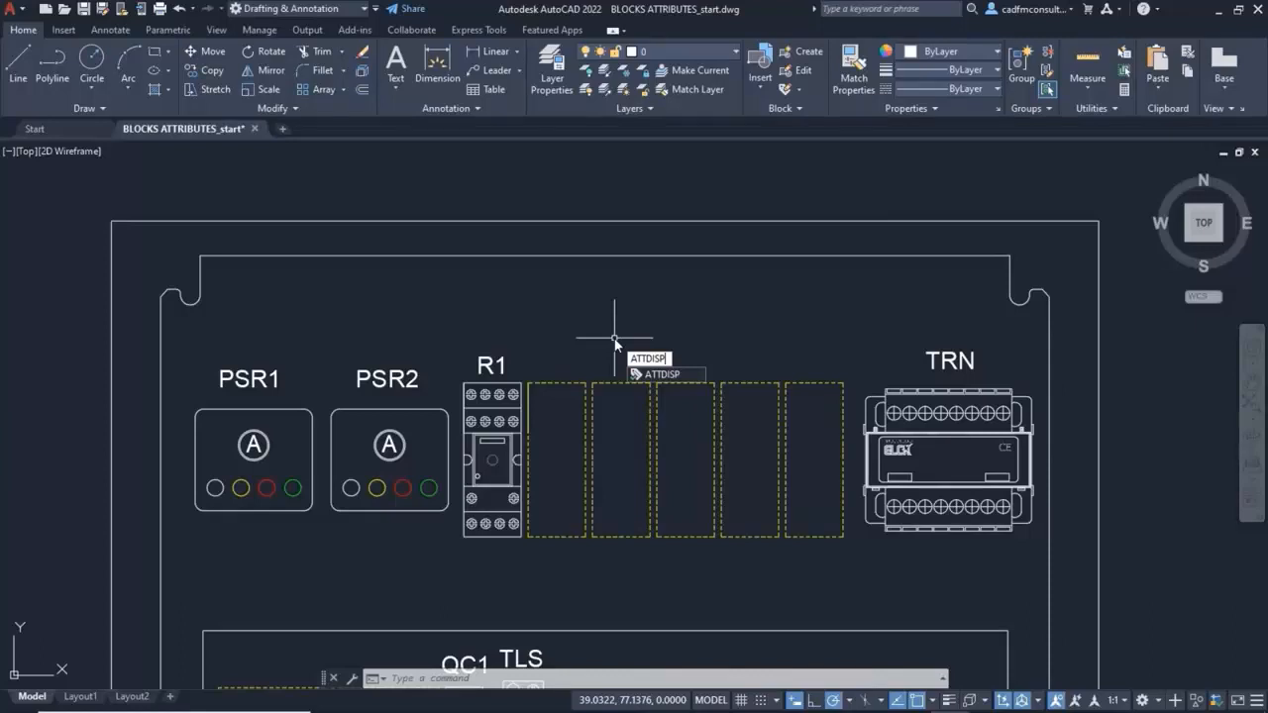
{"action": "key", "text": "Return"}
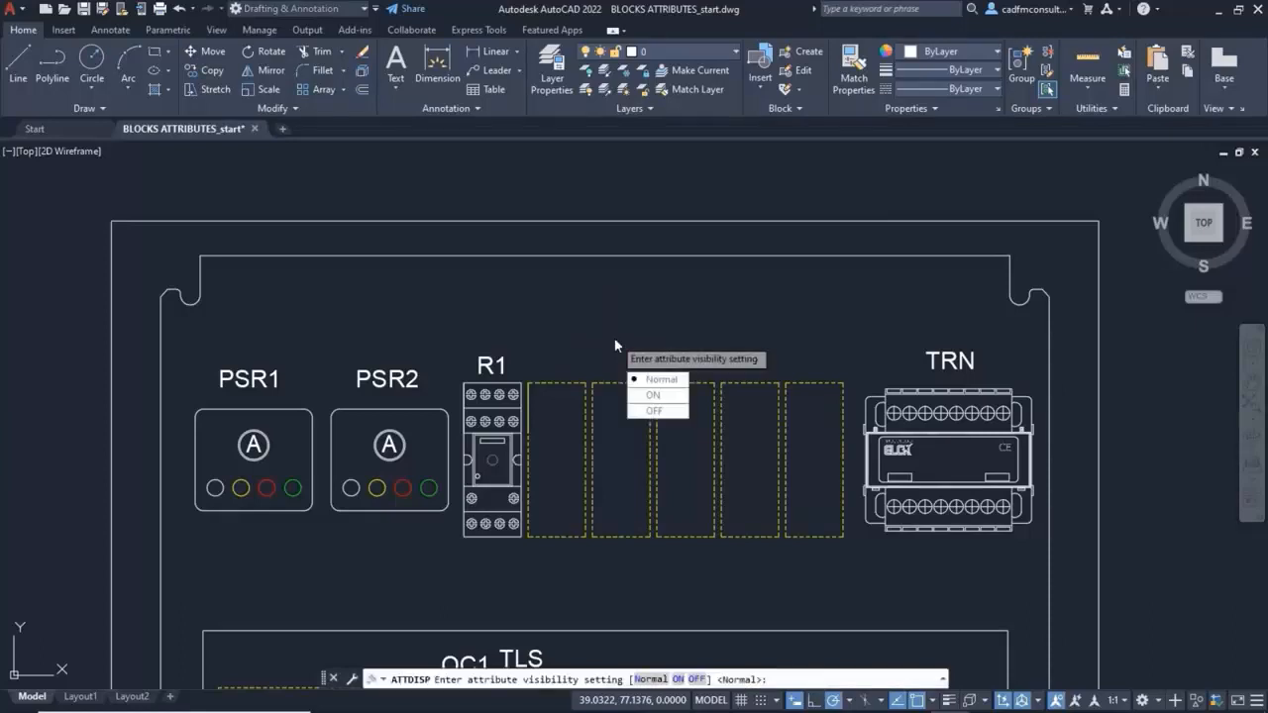
{"action": "left_click", "coordinate": [653, 396]}
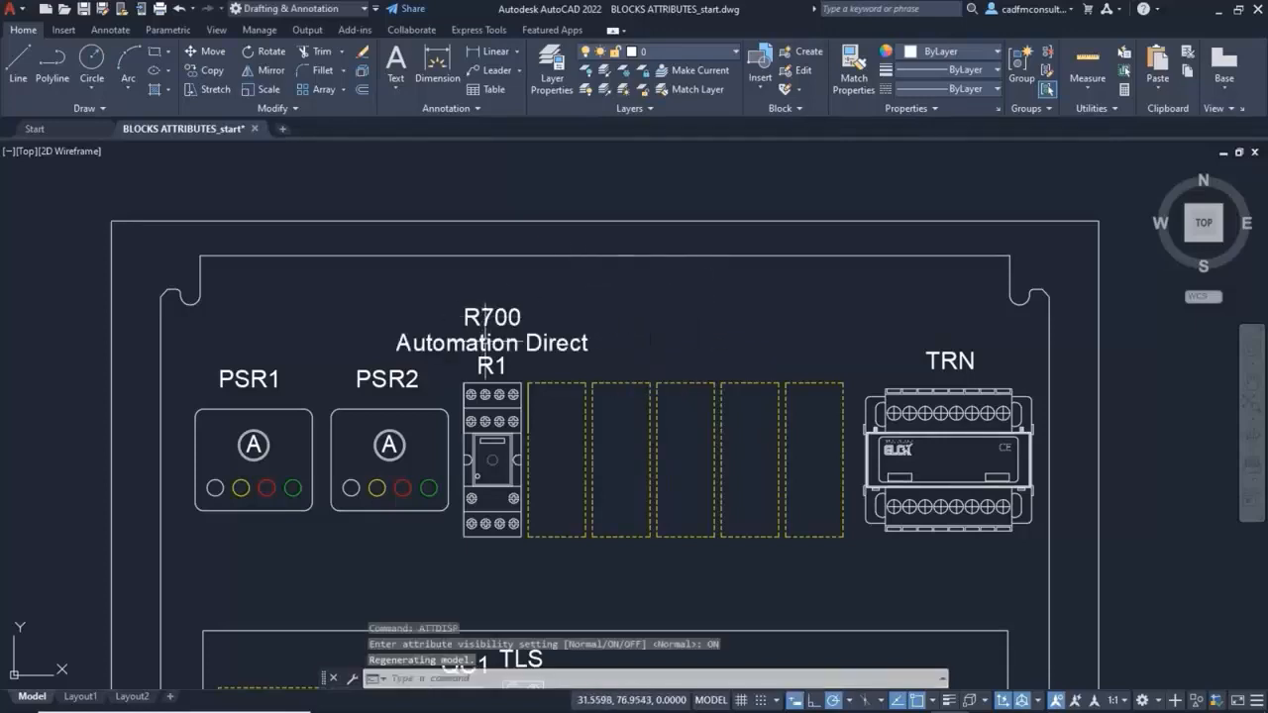
Repeat ATTDISP and set the attribute visibility to Normal
{"action": "right_click", "coordinate": [698, 312]}
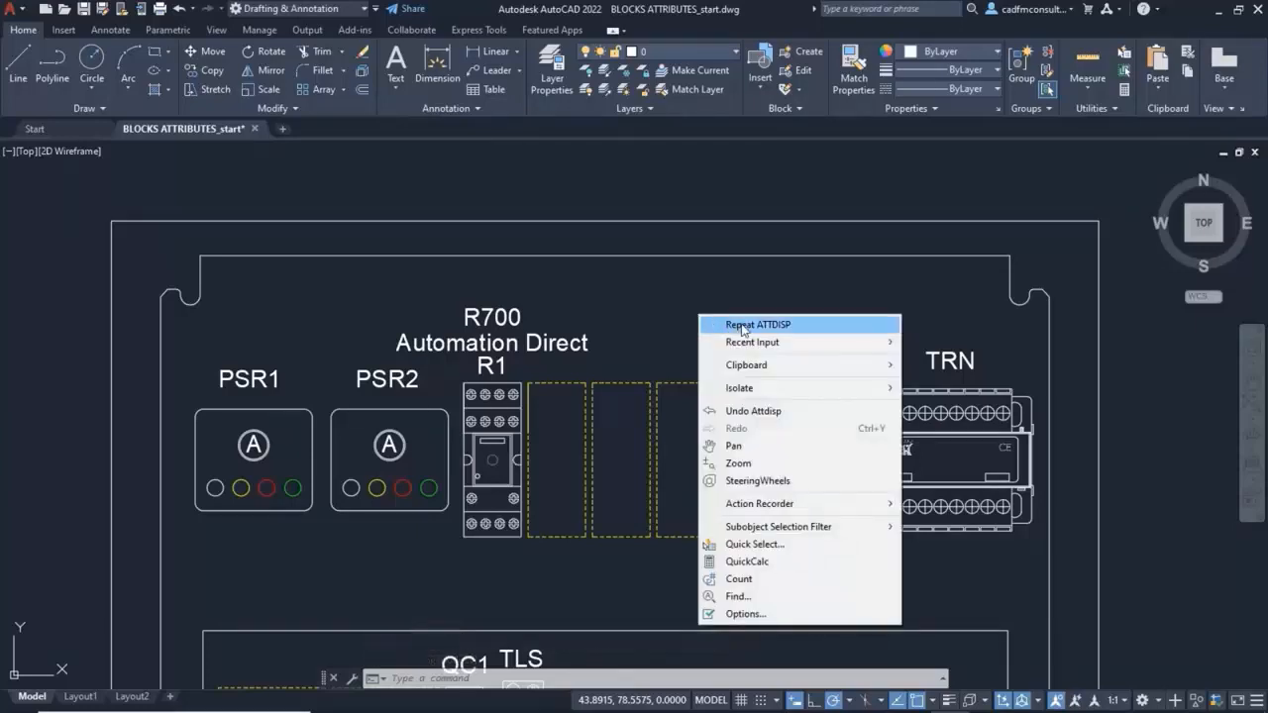
{"action": "left_click", "coordinate": [743, 327]}
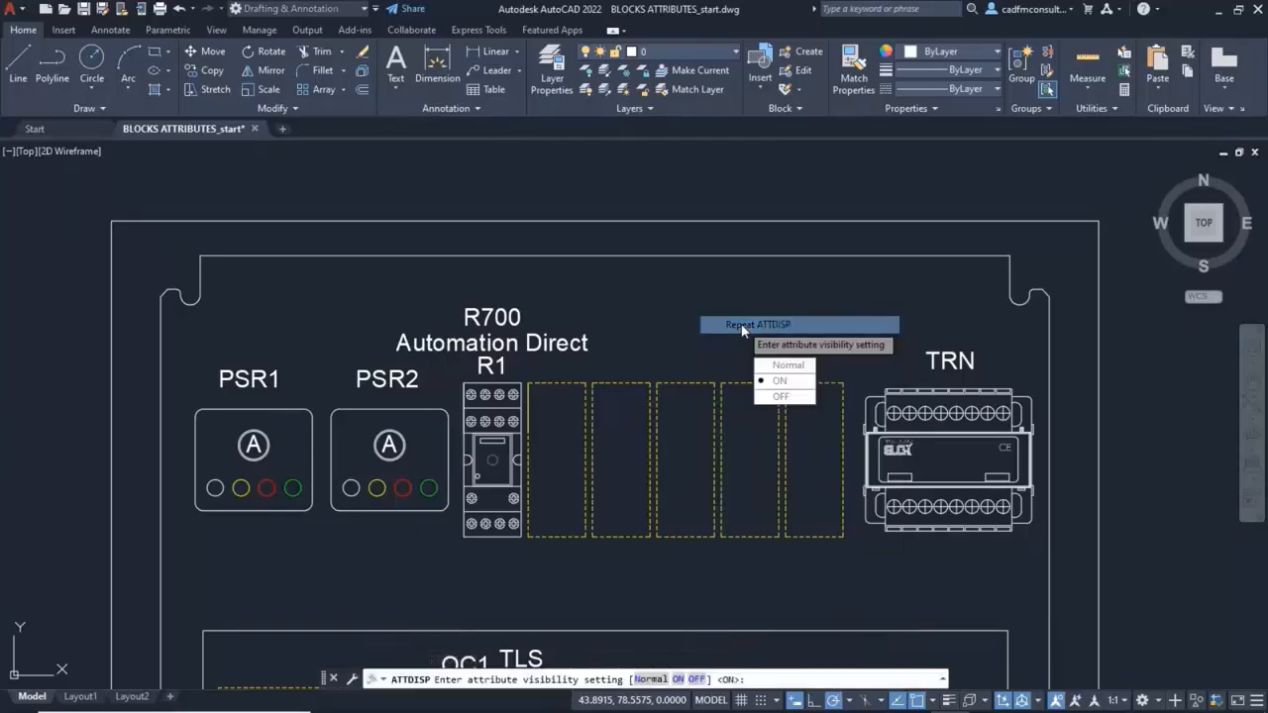
{"action": "left_click", "coordinate": [764, 367]}
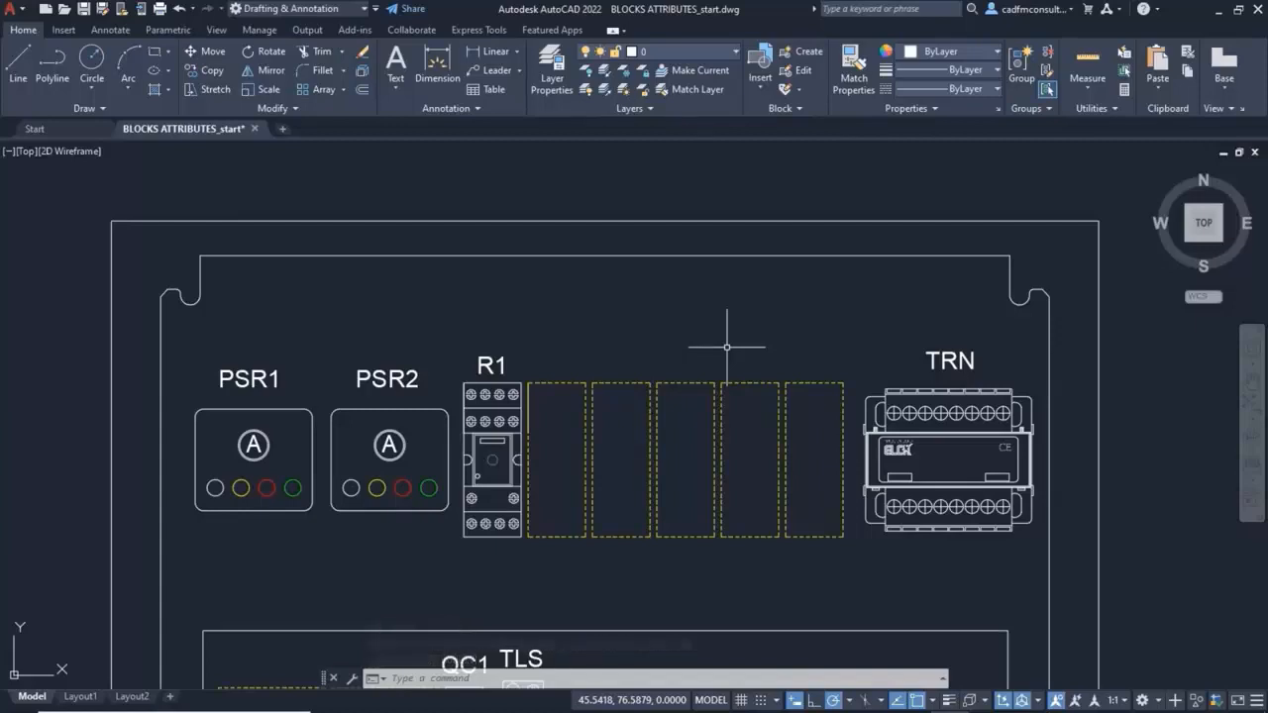
Hide all block attributes by setting the ATTDISP visibility to OFF
{"action": "right_click", "coordinate": [633, 278]}
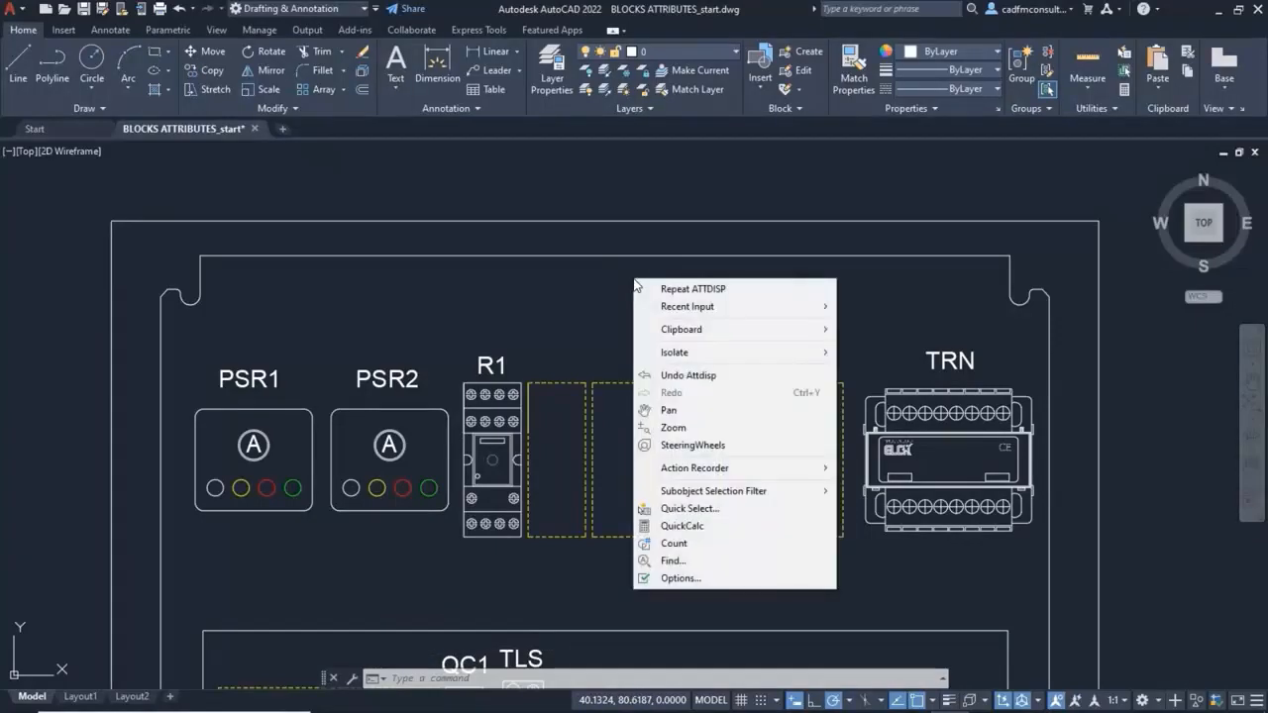
{"action": "left_click", "coordinate": [689, 291]}
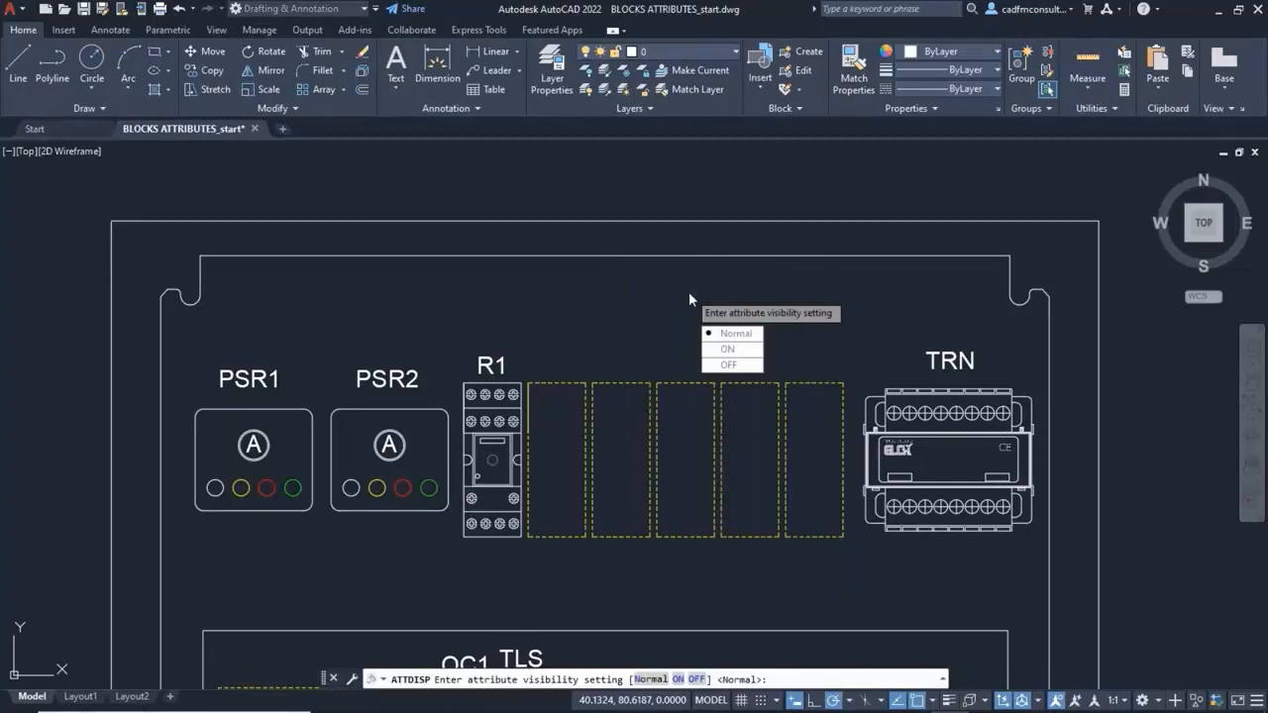
{"action": "left_click", "coordinate": [715, 363]}
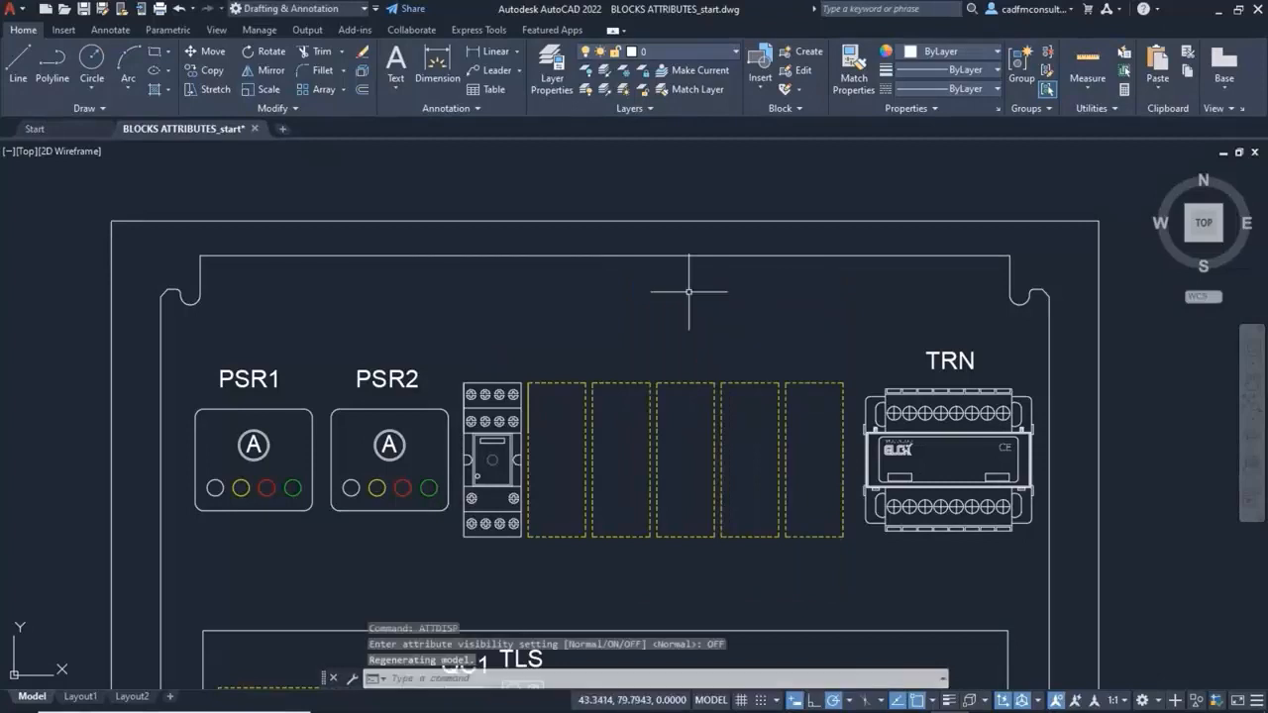
Return the attribute visibility to Normal with ATTDISP and save the drawing
{"action": "right_click", "coordinate": [642, 289]}
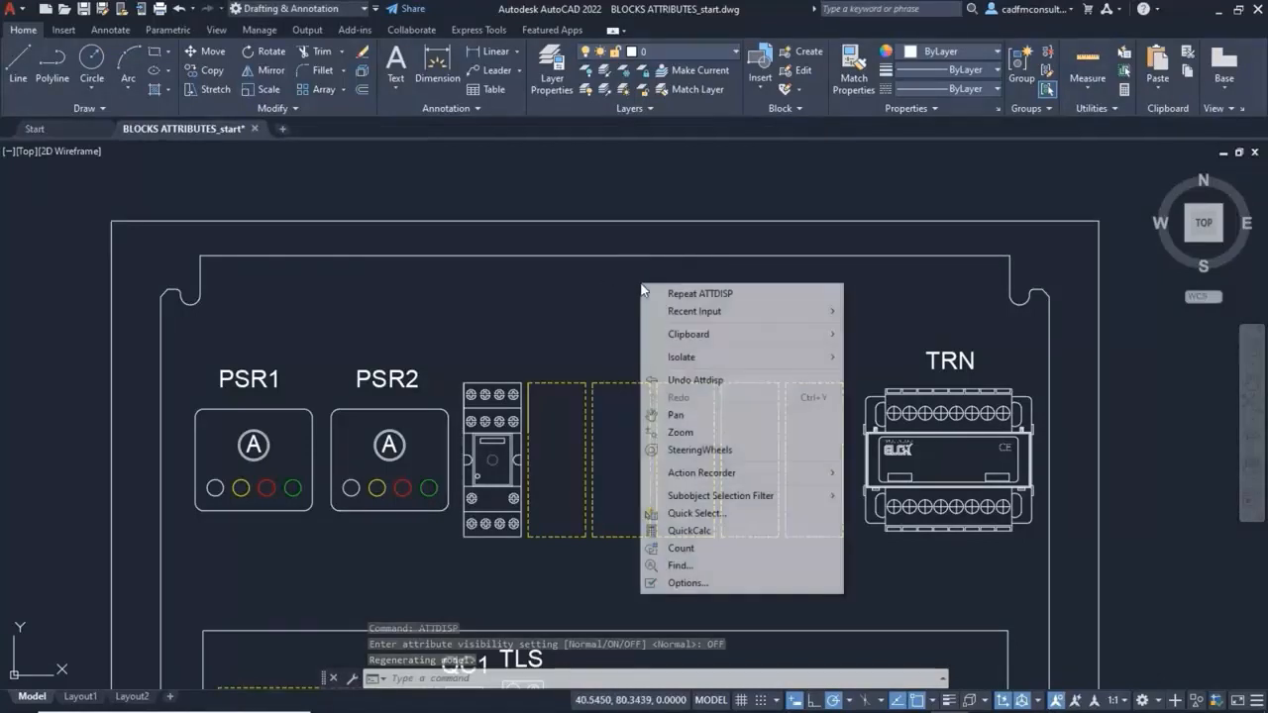
{"action": "left_click", "coordinate": [682, 294]}
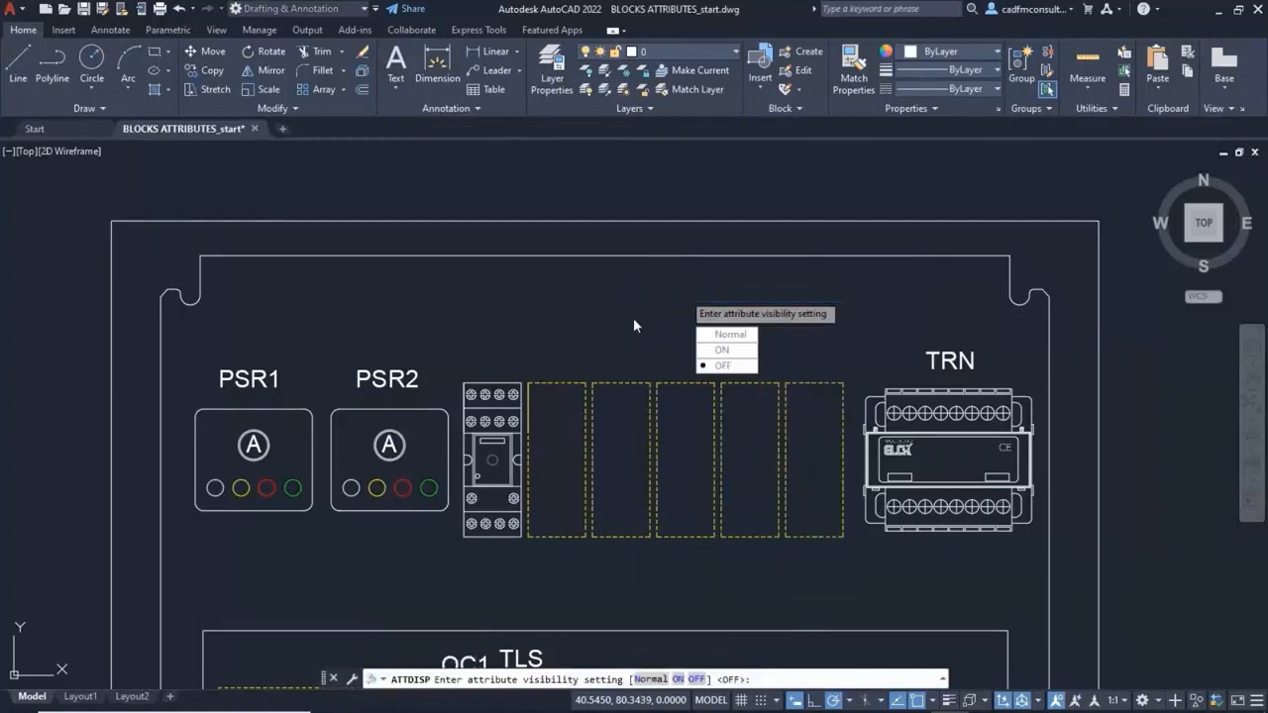
{"action": "type", "text": "n"}
{"action": "key", "text": "Return"}
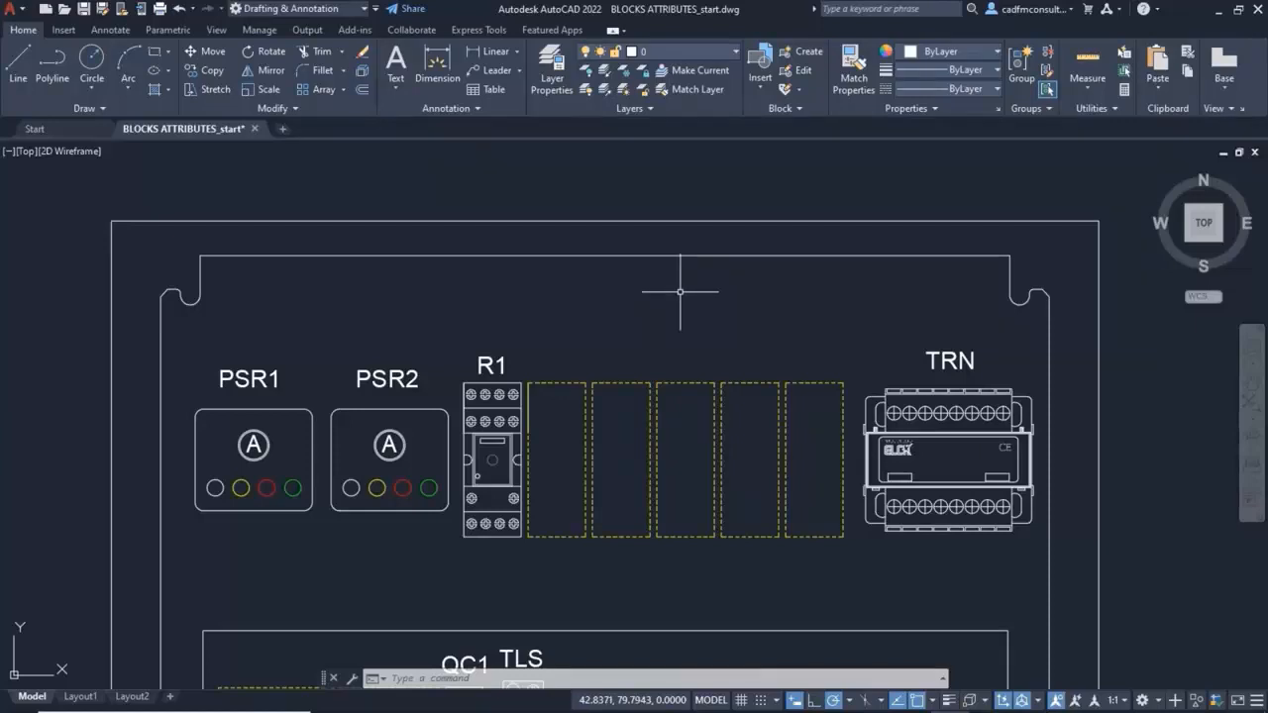
{"action": "left_click", "coordinate": [84, 9]}
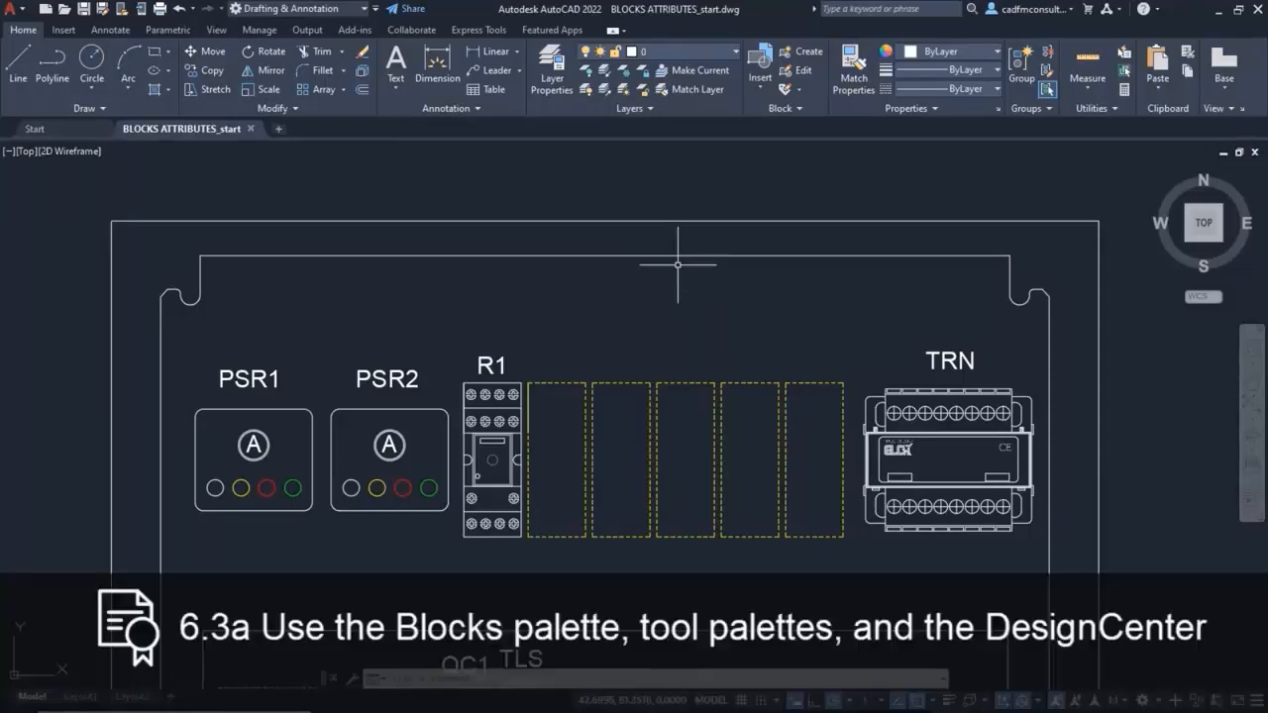
Open the tool palettes, place them over the transformer side of the panel, and create a palette named Control Palette
{"action": "left_click", "coordinate": [216, 30]}
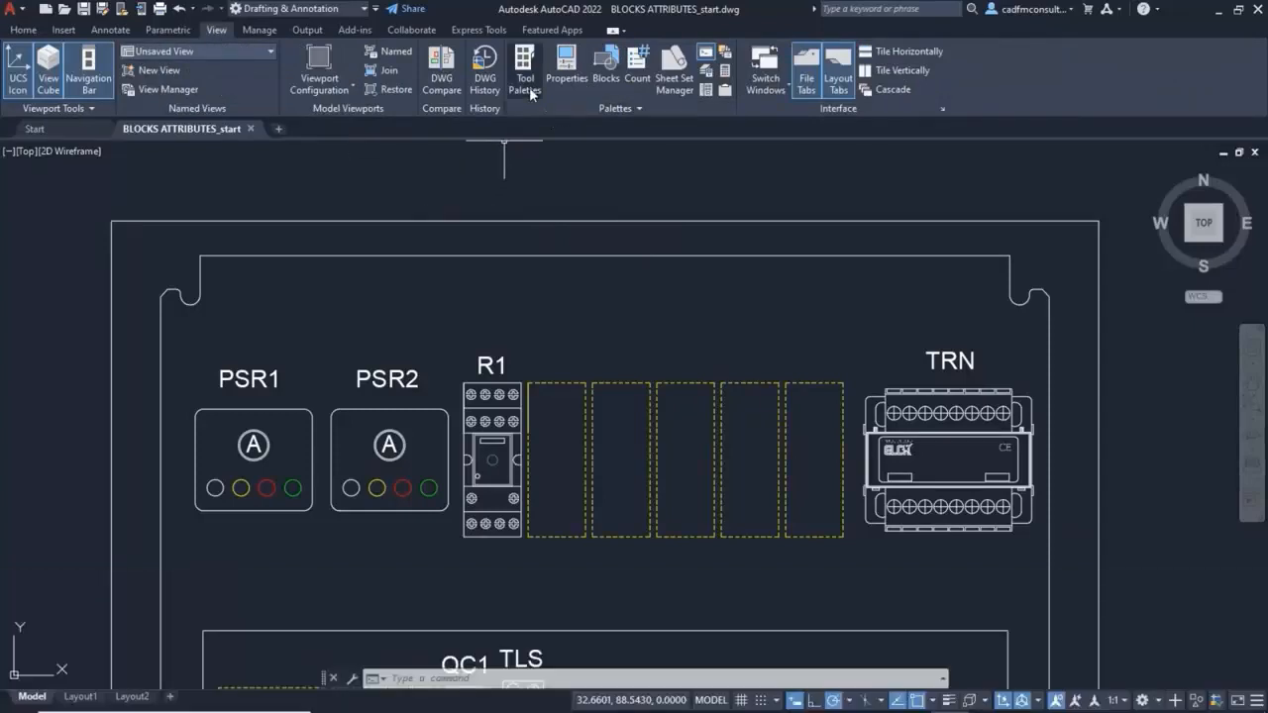
{"action": "left_click", "coordinate": [529, 88]}
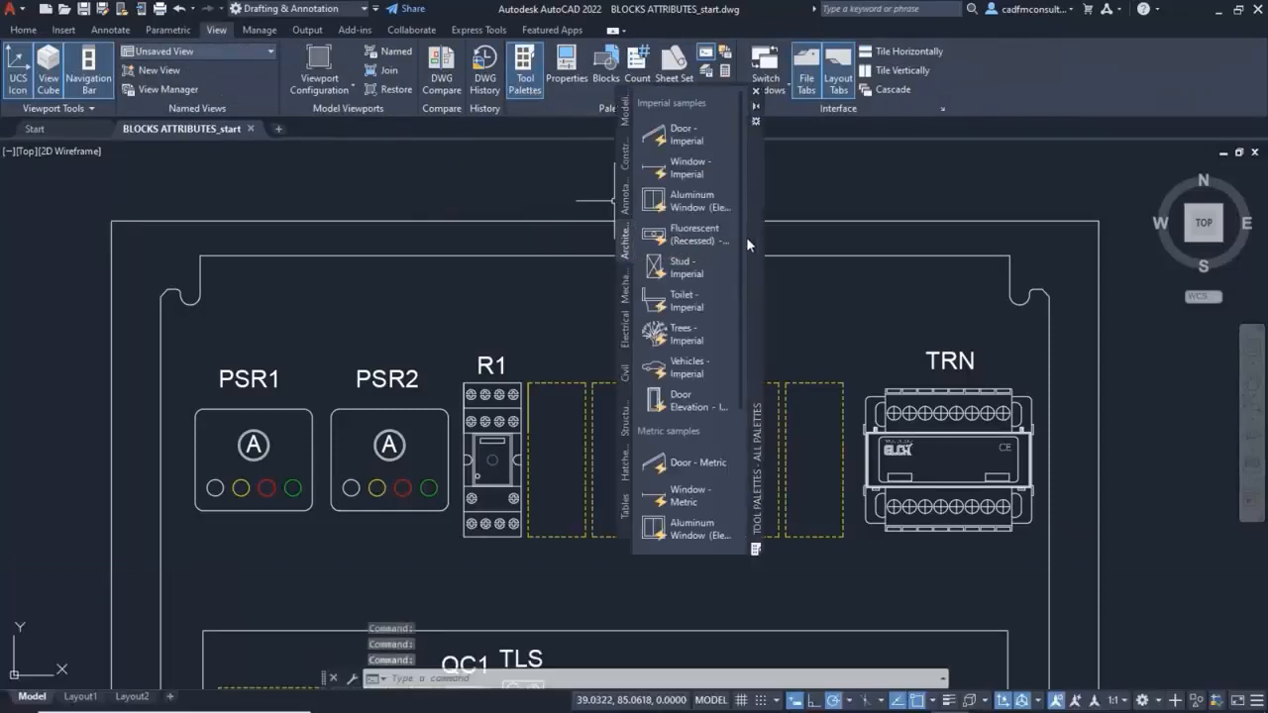
{"action": "mouse_move", "coordinate": [755, 235]}
{"action": "left_mouse_down"}
{"action": "mouse_move", "coordinate": [872, 323]}
{"action": "mouse_move", "coordinate": [982, 323]}
{"action": "mouse_move", "coordinate": [949, 324]}
{"action": "left_mouse_up"}
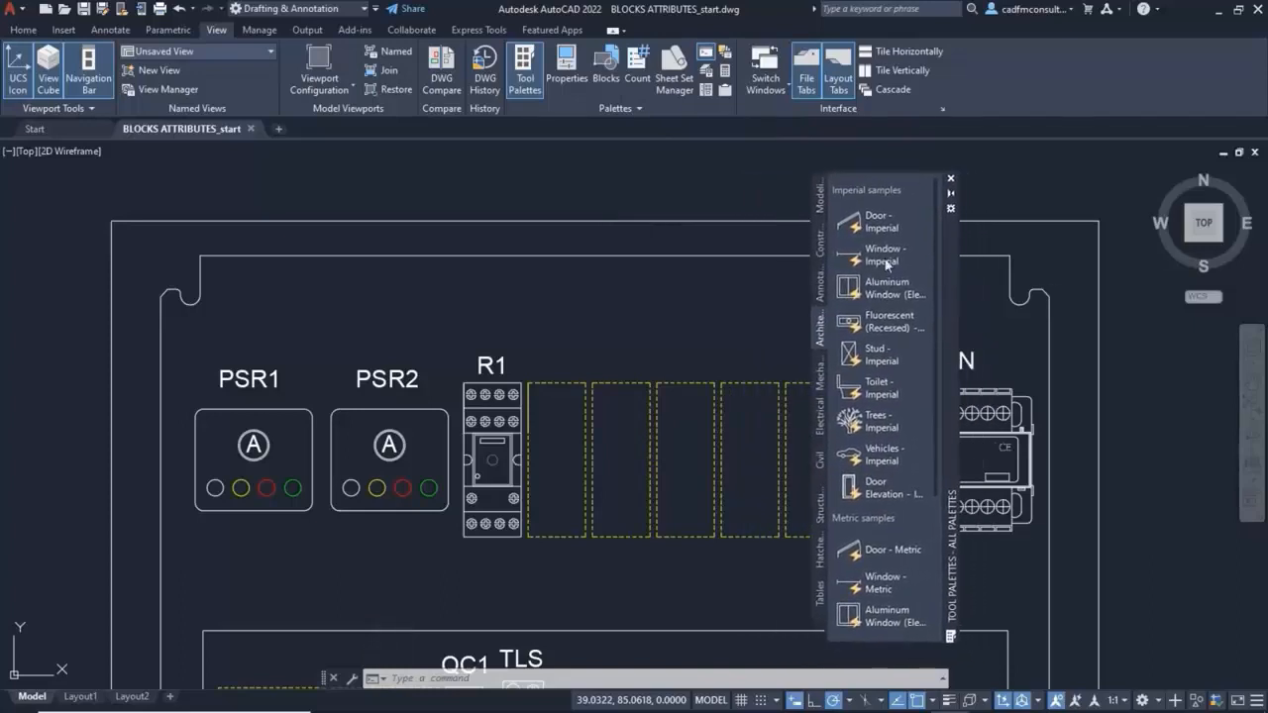
{"action": "right_click", "coordinate": [822, 203]}
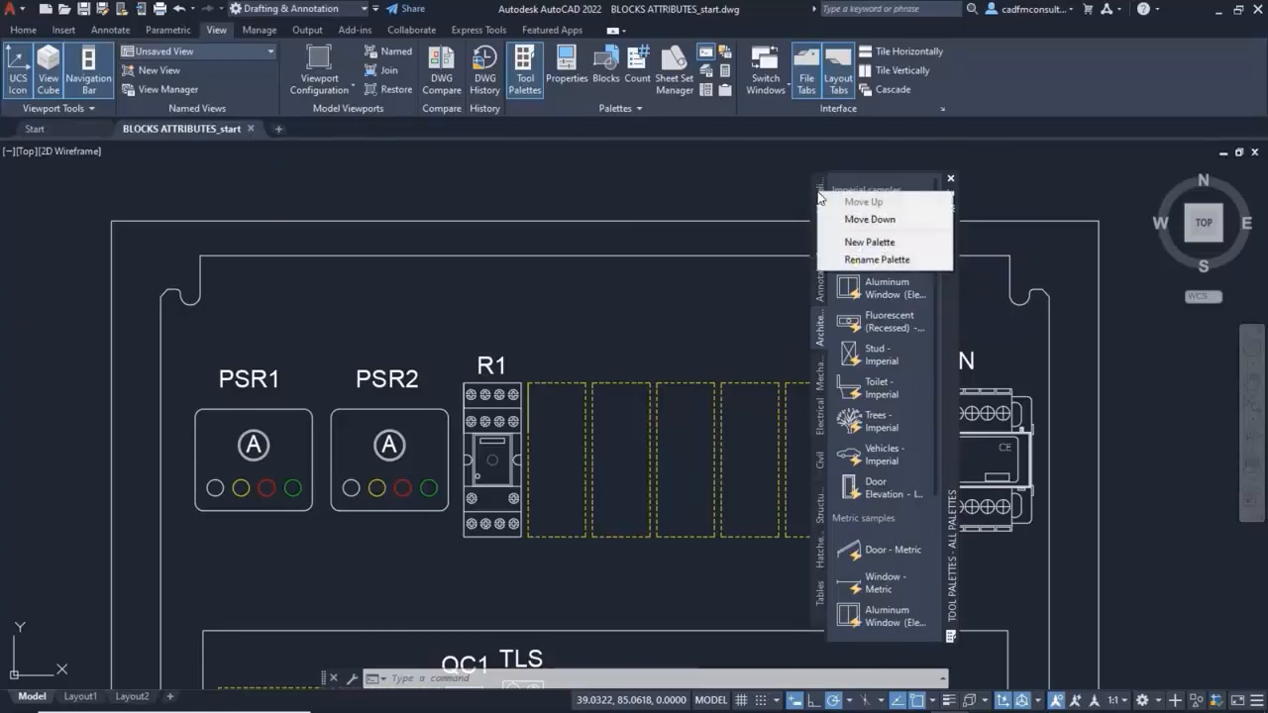
{"action": "left_click", "coordinate": [858, 244]}
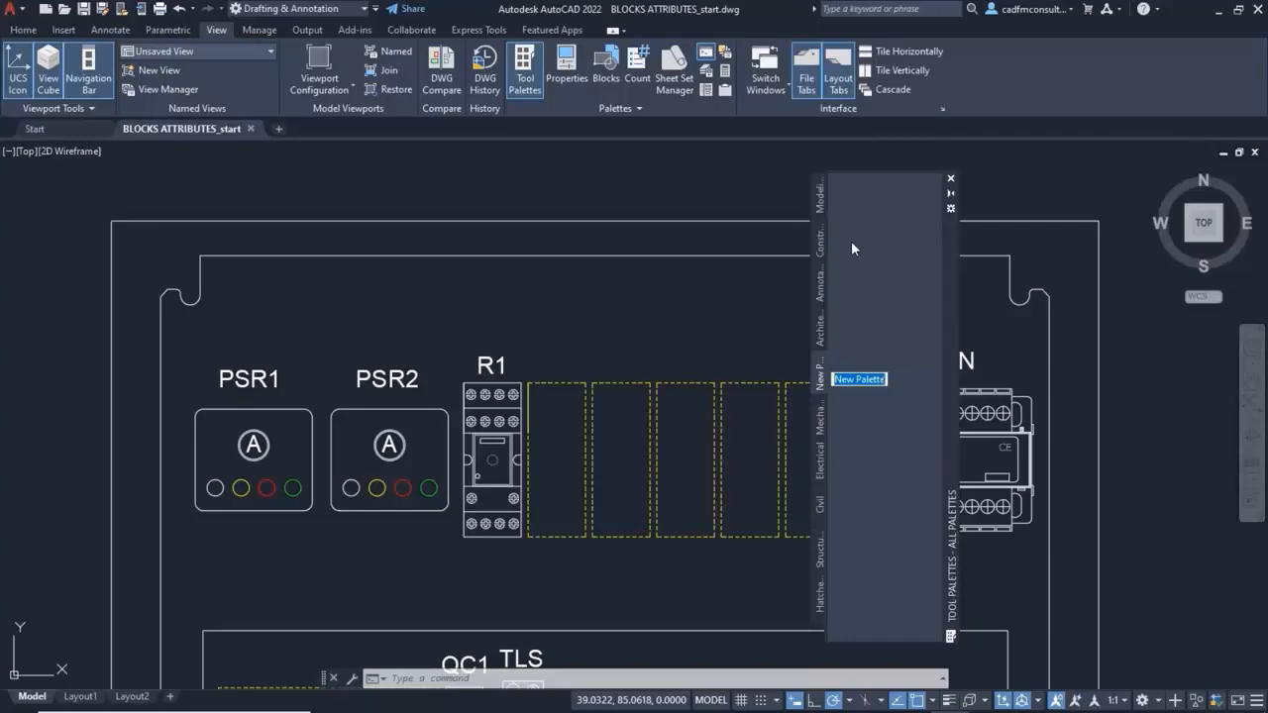
{"action": "type", "text": "Control Palette"}
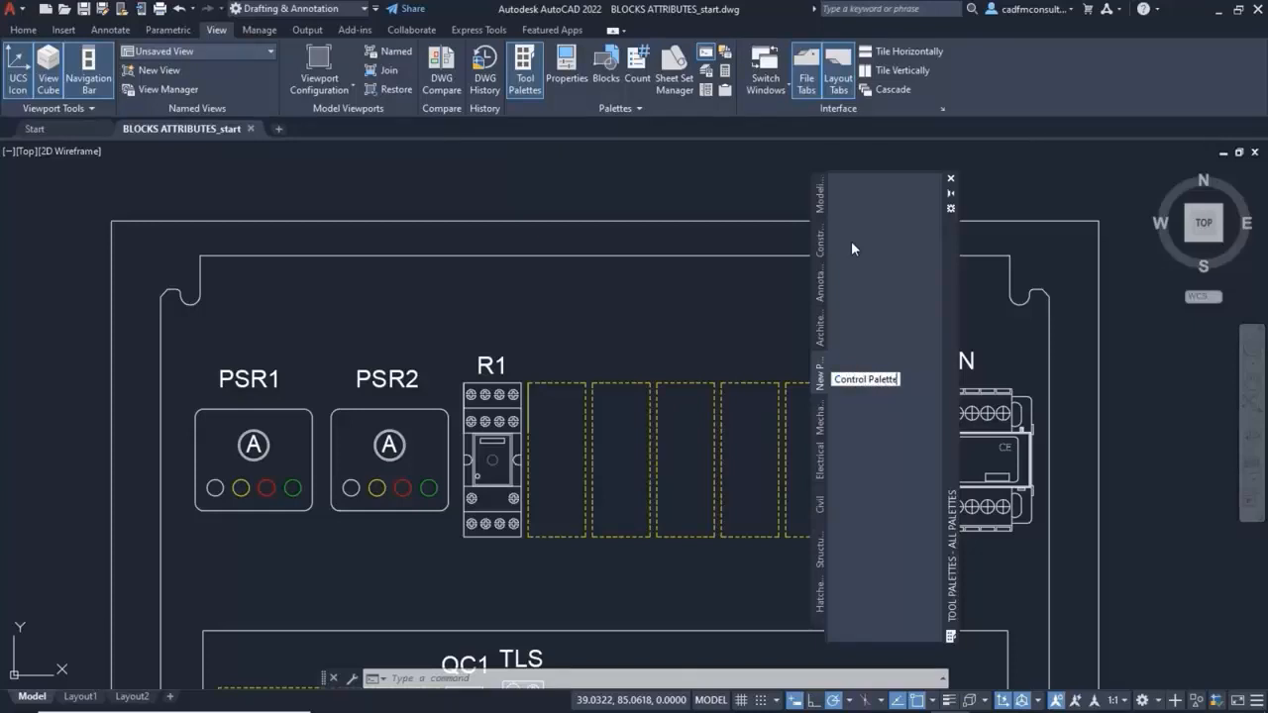
{"action": "key", "text": "Return"}
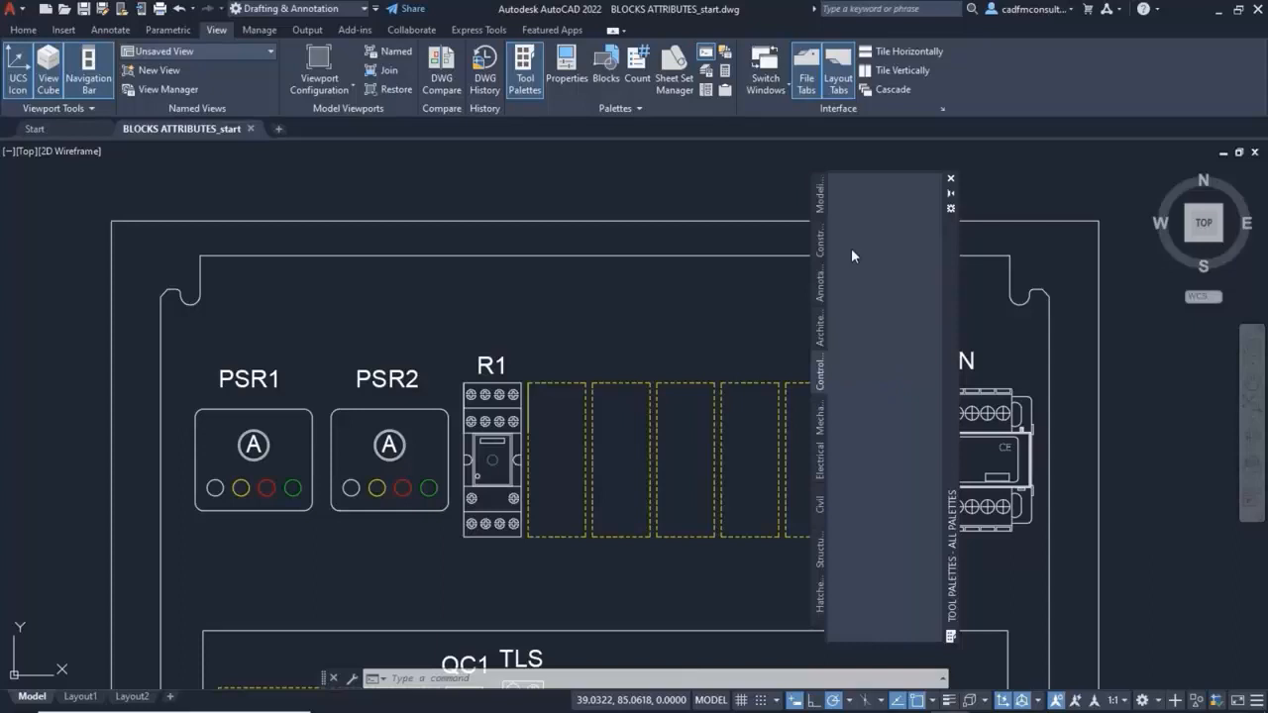
Move Control Palette up through the palette order until it is the first one, above Modeling
{"action": "right_click", "coordinate": [820, 367]}
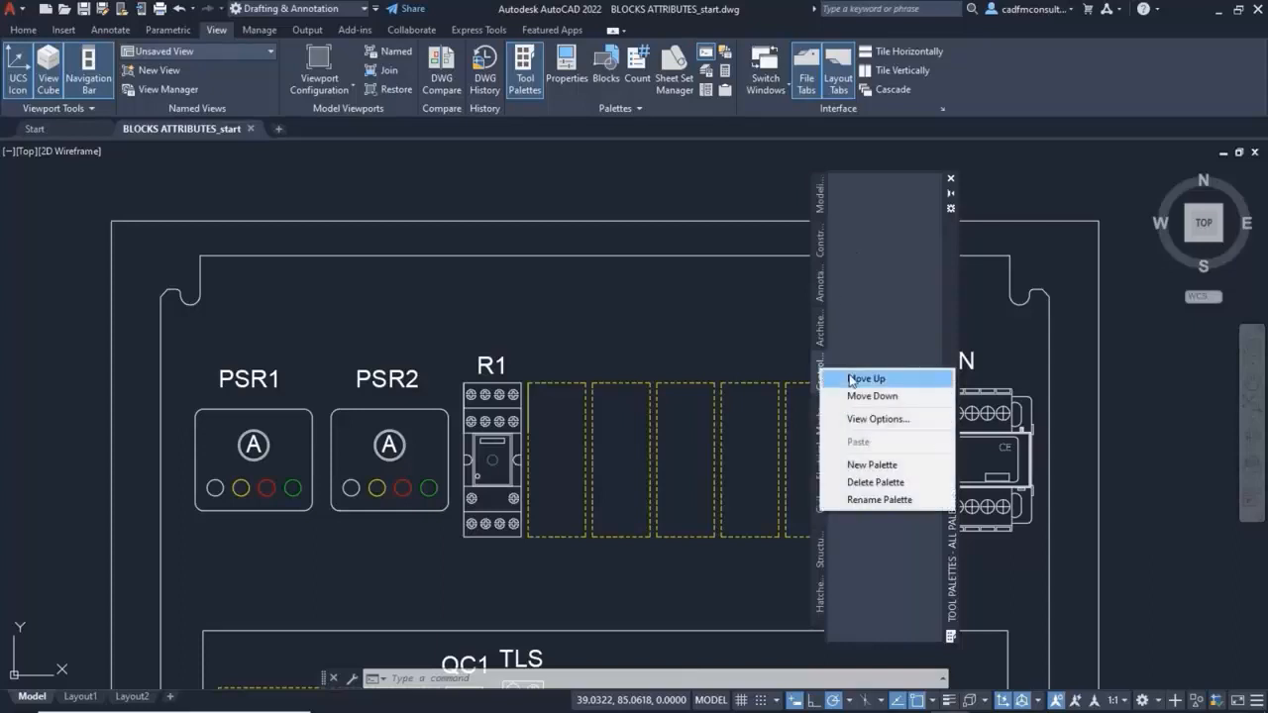
{"action": "left_click", "coordinate": [847, 378]}
{"action": "right_click", "coordinate": [821, 333]}
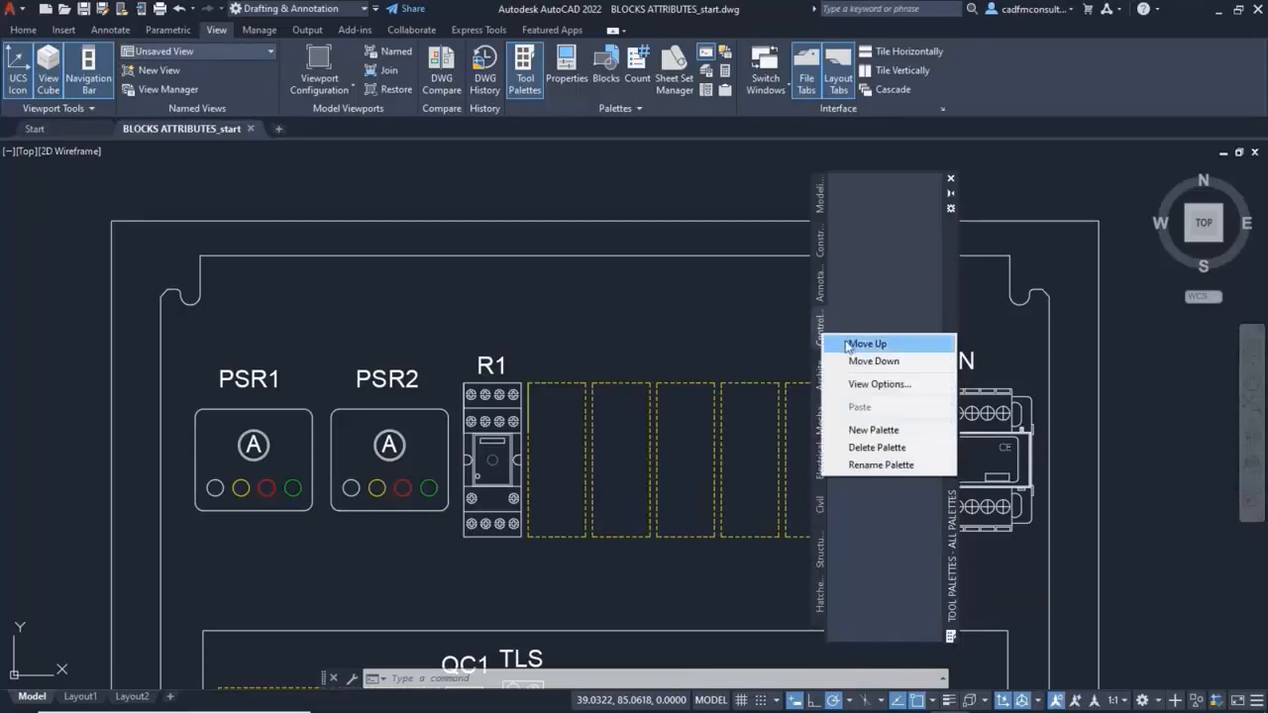
{"action": "left_click", "coordinate": [839, 342]}
{"action": "right_click", "coordinate": [818, 285]}
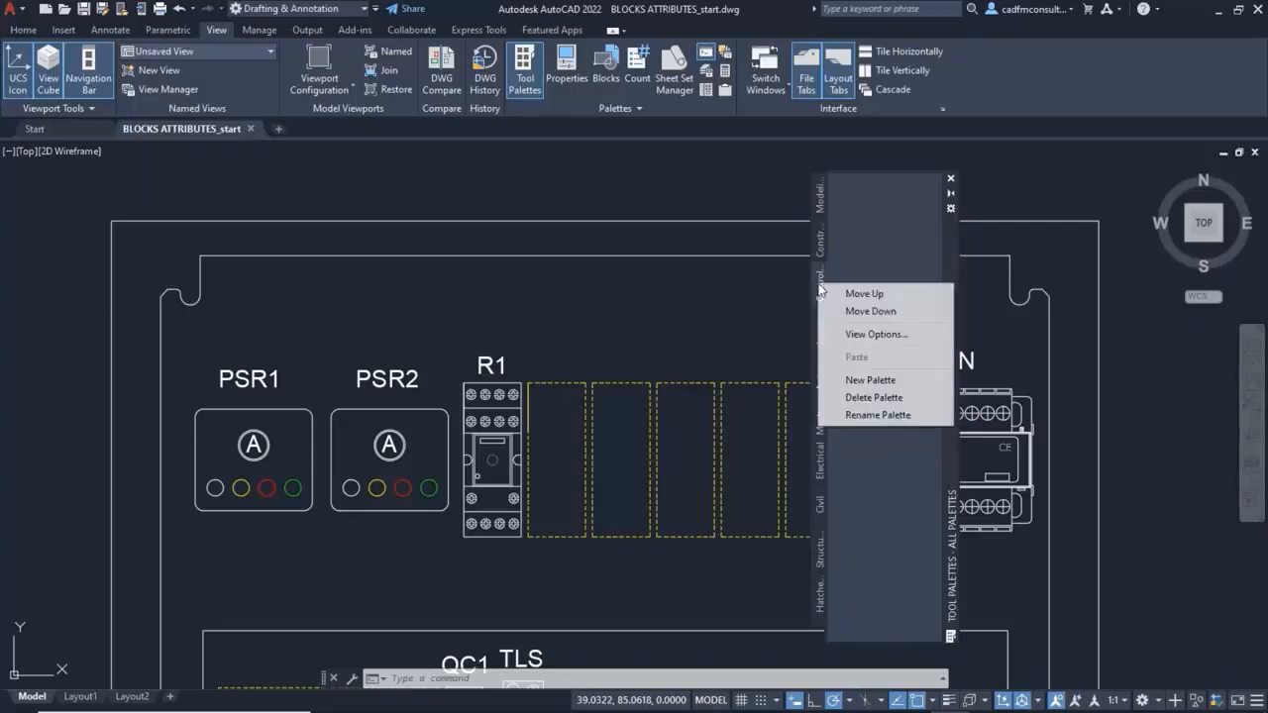
{"action": "left_click", "coordinate": [847, 294]}
{"action": "right_click", "coordinate": [819, 241]}
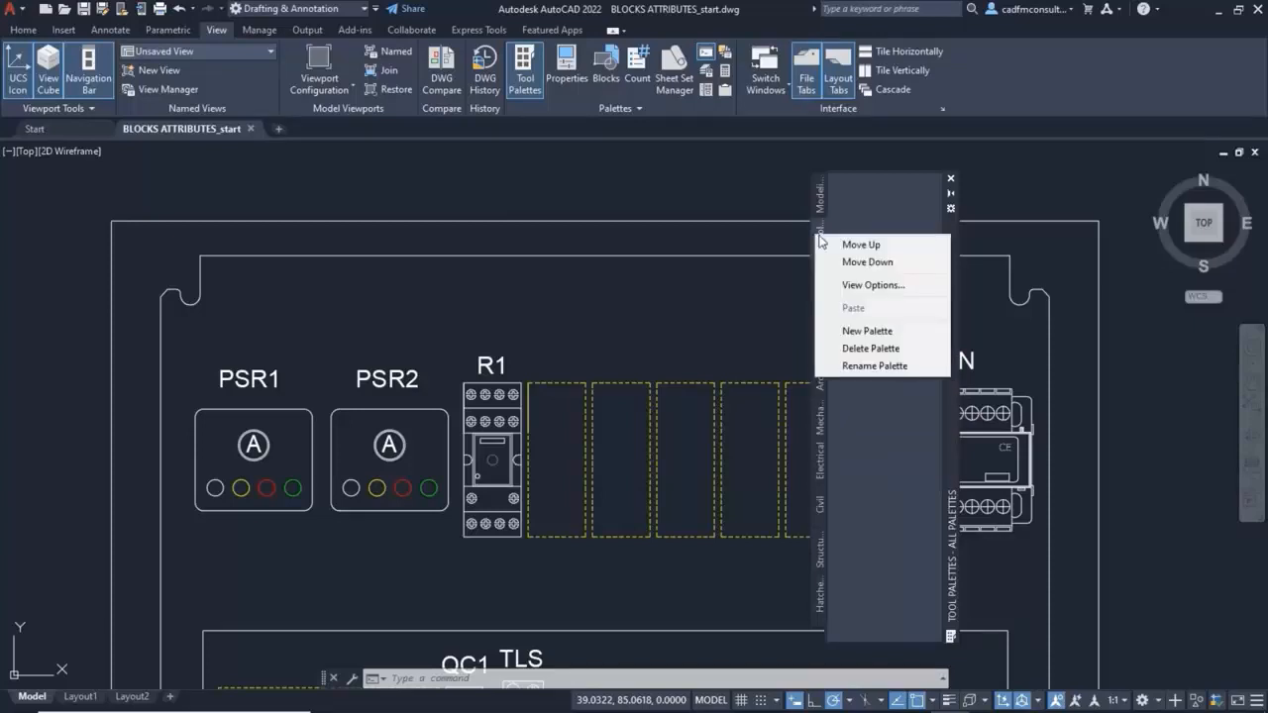
{"action": "left_click", "coordinate": [846, 246]}
{"action": "left_click", "coordinate": [846, 248]}
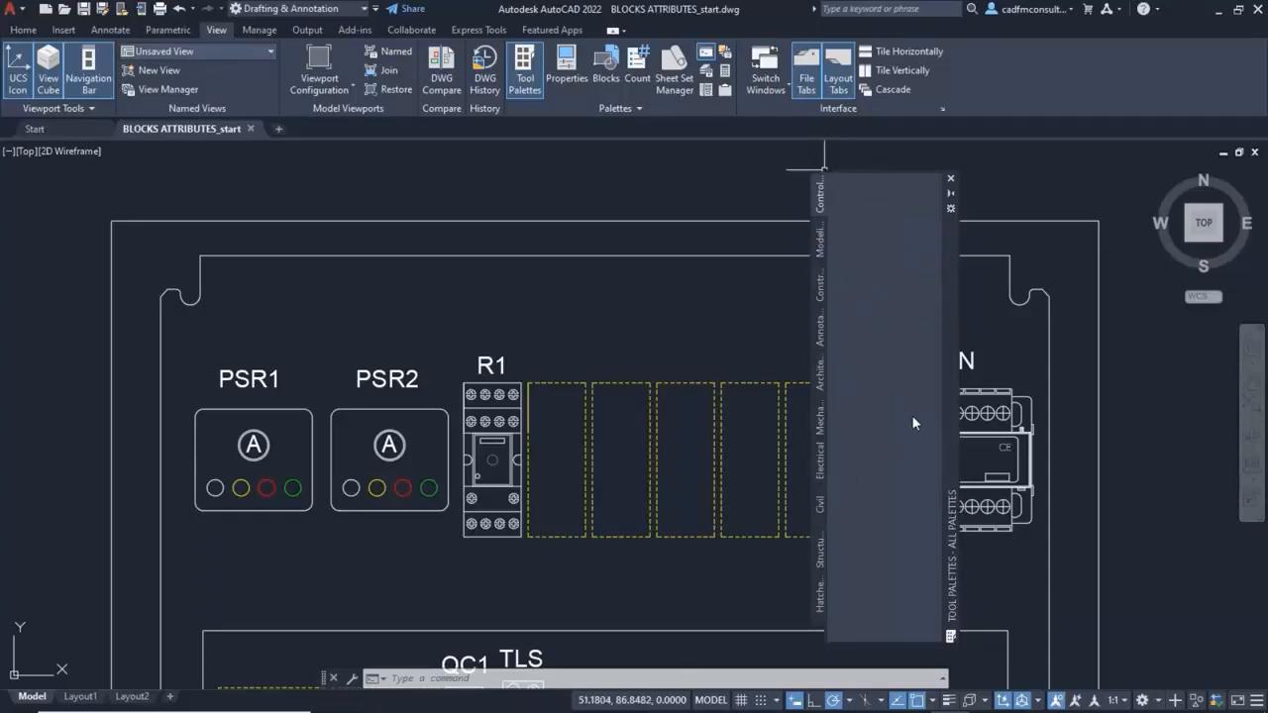
Add the R1 relay block from the drawing to Control Palette as a tool
{"action": "left_click", "coordinate": [515, 381]}
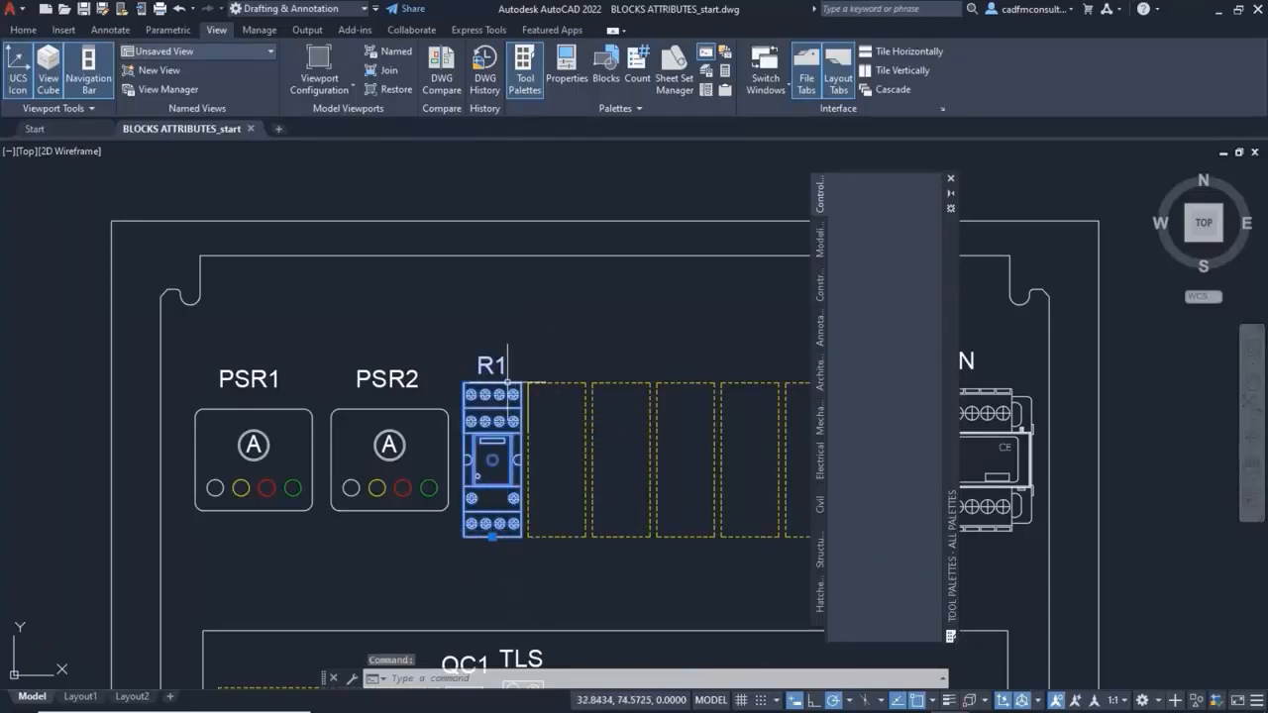
{"action": "key", "text": "Escape"}
{"action": "key", "text": "Escape"}
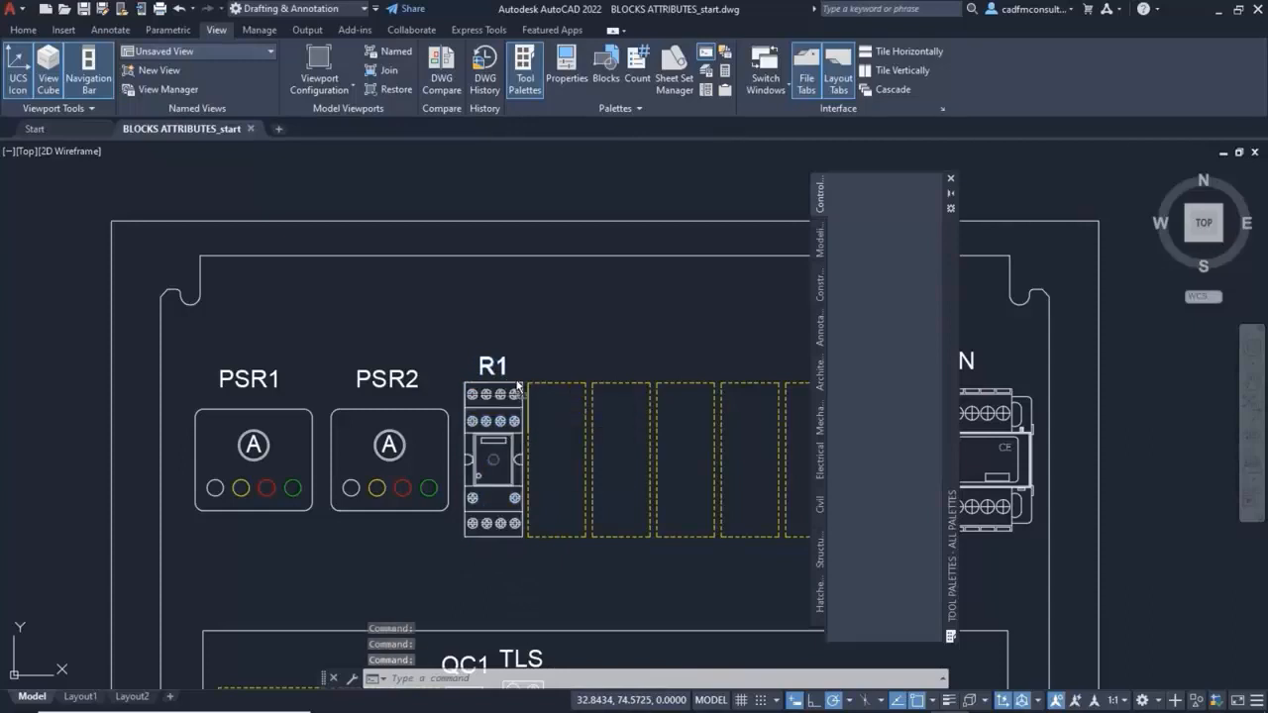
{"action": "left_click_drag", "start_coordinate": [517, 384], "coordinate": [878, 321]}
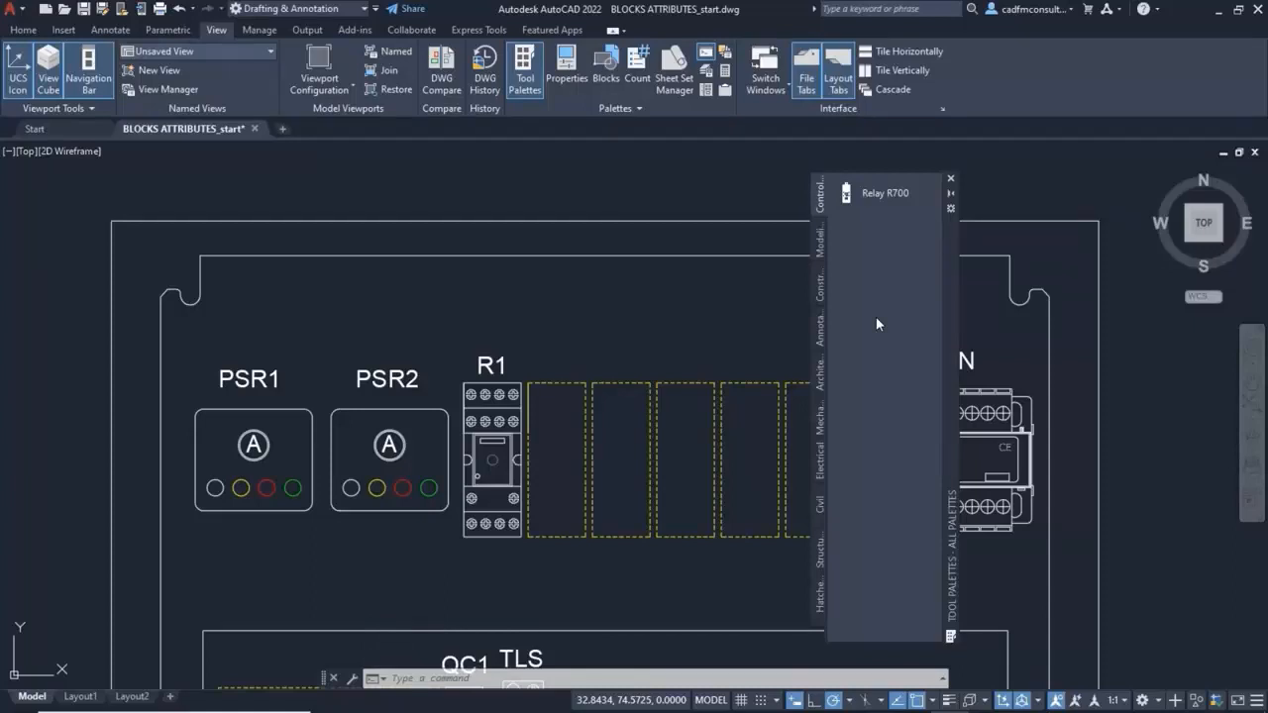
Examine the export and import options for Control Palette in the palette customization, and move the tool palettes clear of the dashed relay slots
{"action": "right_click", "coordinate": [948, 411]}
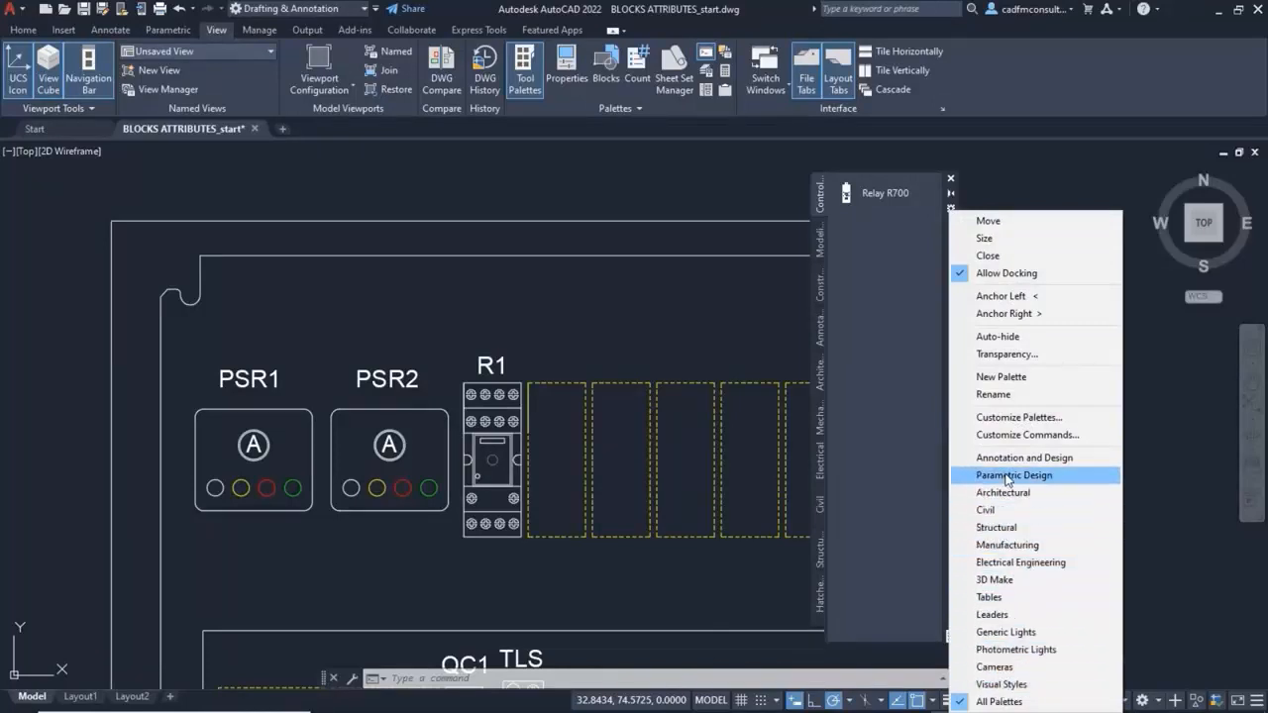
{"action": "left_click", "coordinate": [1020, 417]}
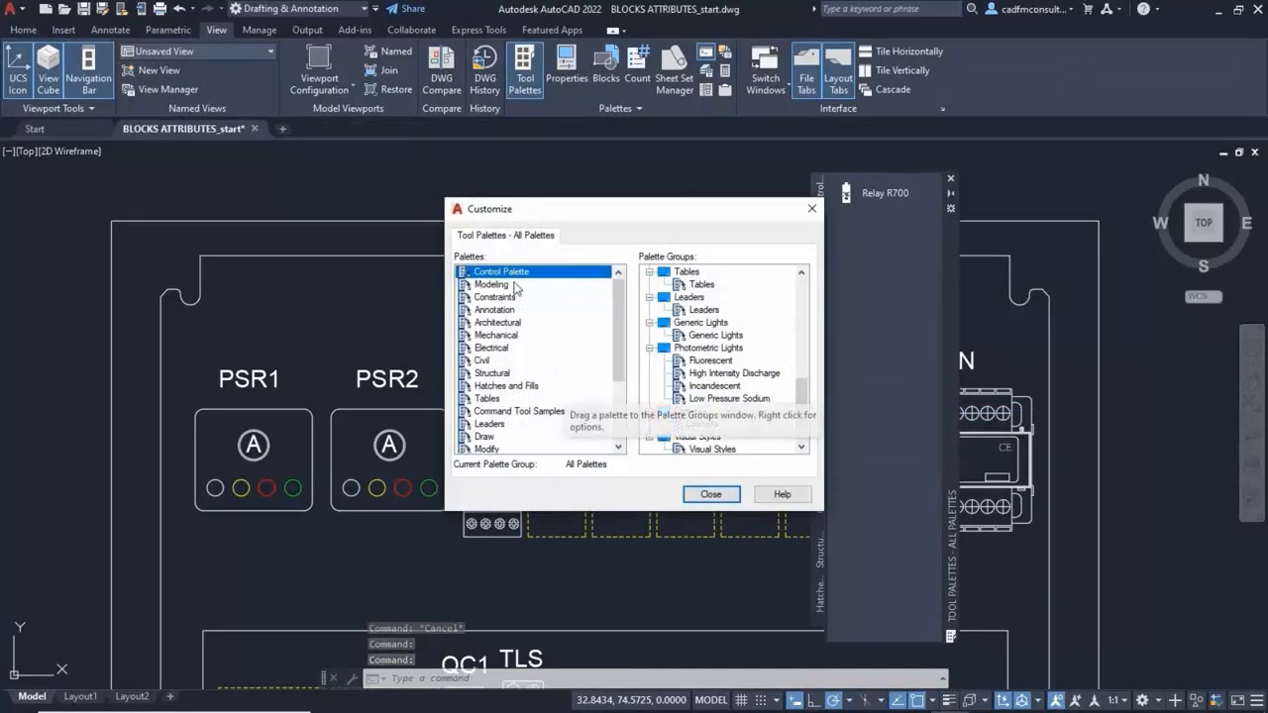
{"action": "right_click", "coordinate": [517, 274]}
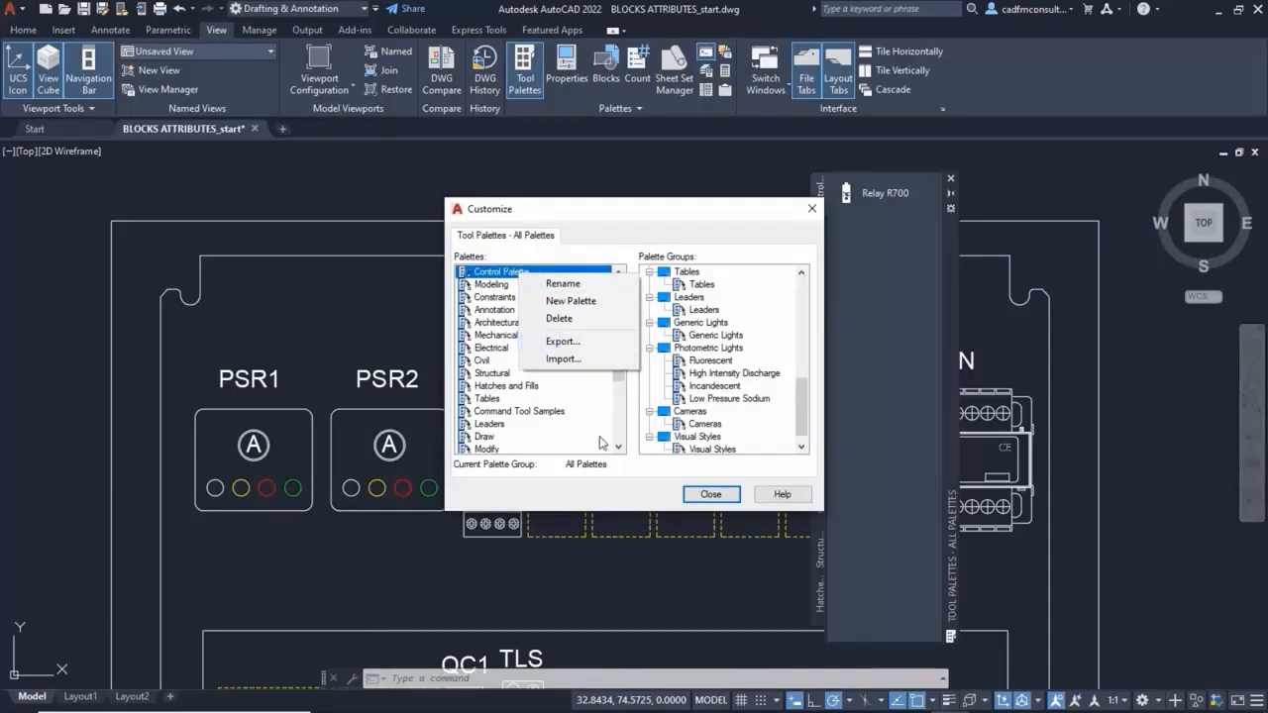
{"action": "left_click", "coordinate": [728, 498]}
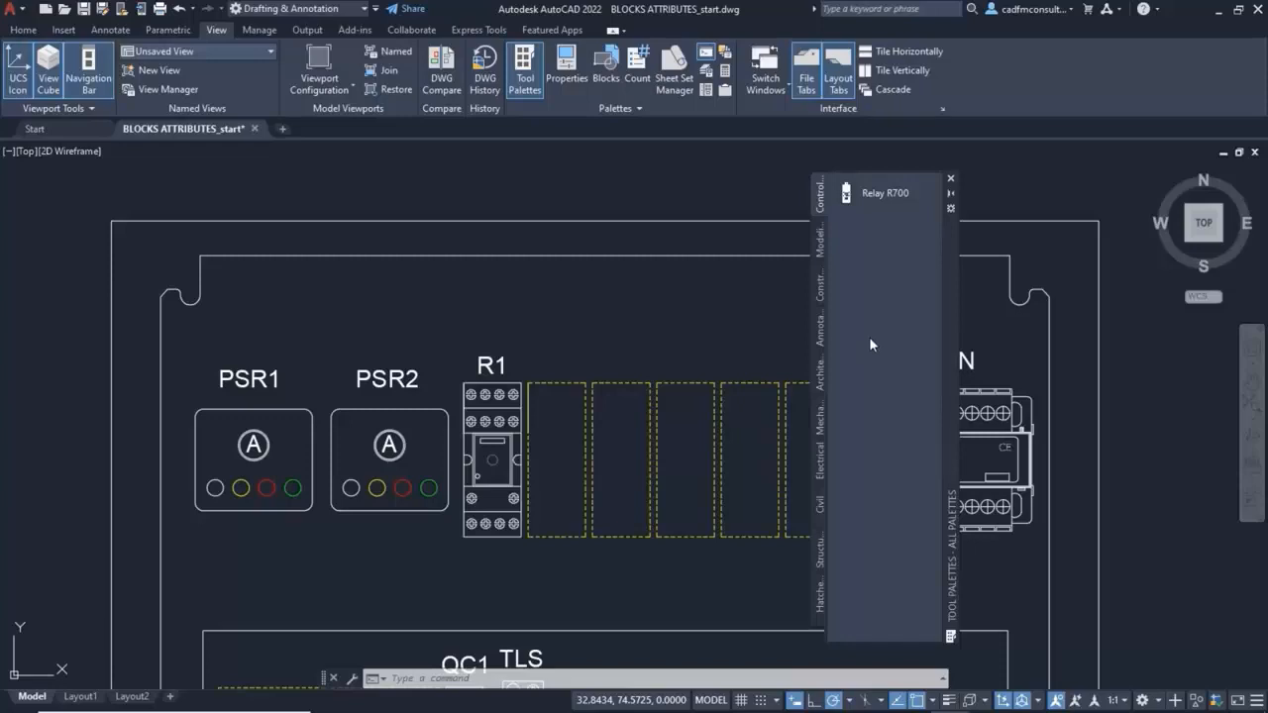
{"action": "mouse_move", "coordinate": [950, 310]}
{"action": "left_mouse_down"}
{"action": "mouse_move", "coordinate": [1020, 340]}
{"action": "mouse_move", "coordinate": [1085, 334]}
{"action": "mouse_move", "coordinate": [1089, 319]}
{"action": "left_mouse_up"}
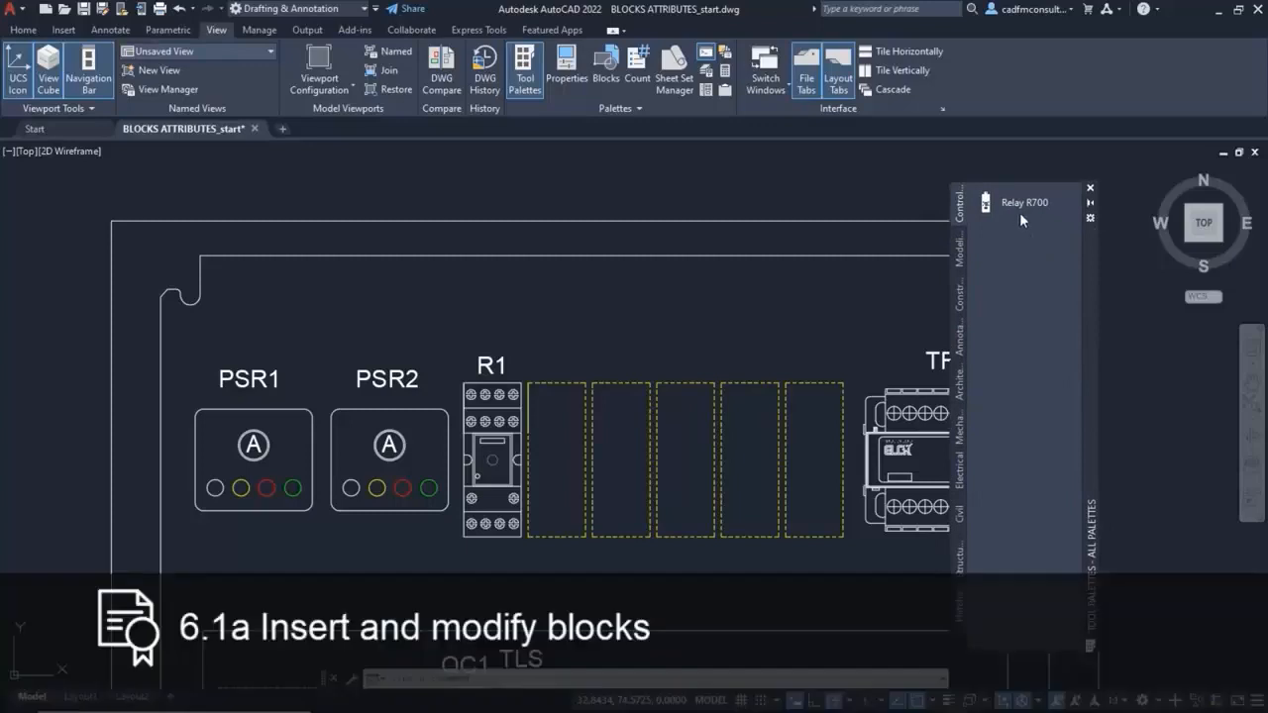
Insert the Relay R700 block from Control Palette into the dashed slot beside R1, with reference designator R2
{"action": "left_click", "coordinate": [1024, 210]}
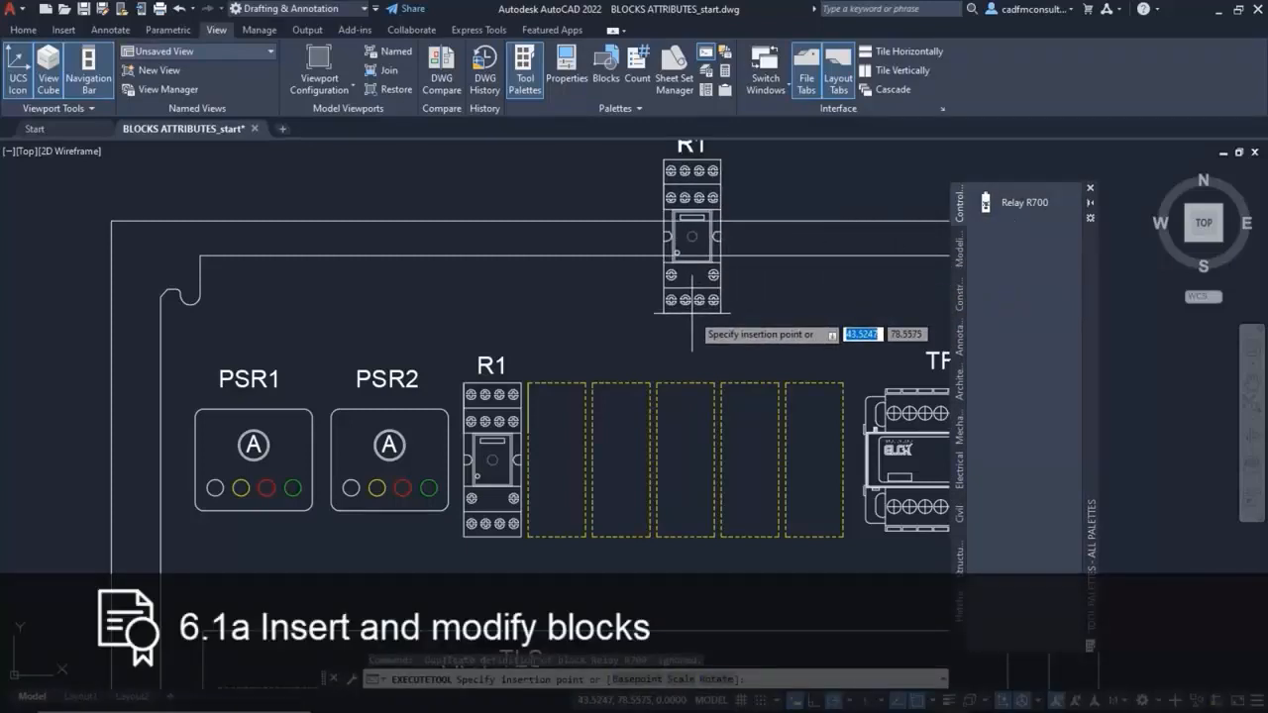
{"action": "left_click", "coordinate": [557, 536]}
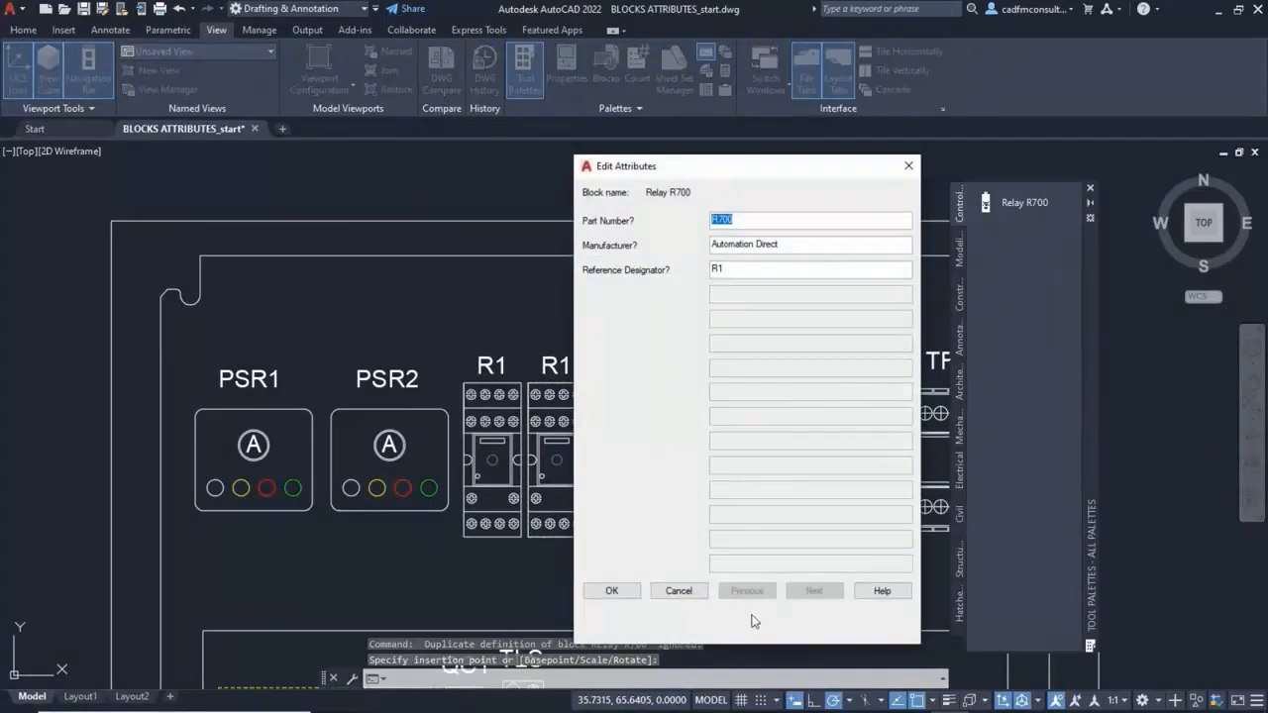
{"action": "left_click", "coordinate": [743, 268]}
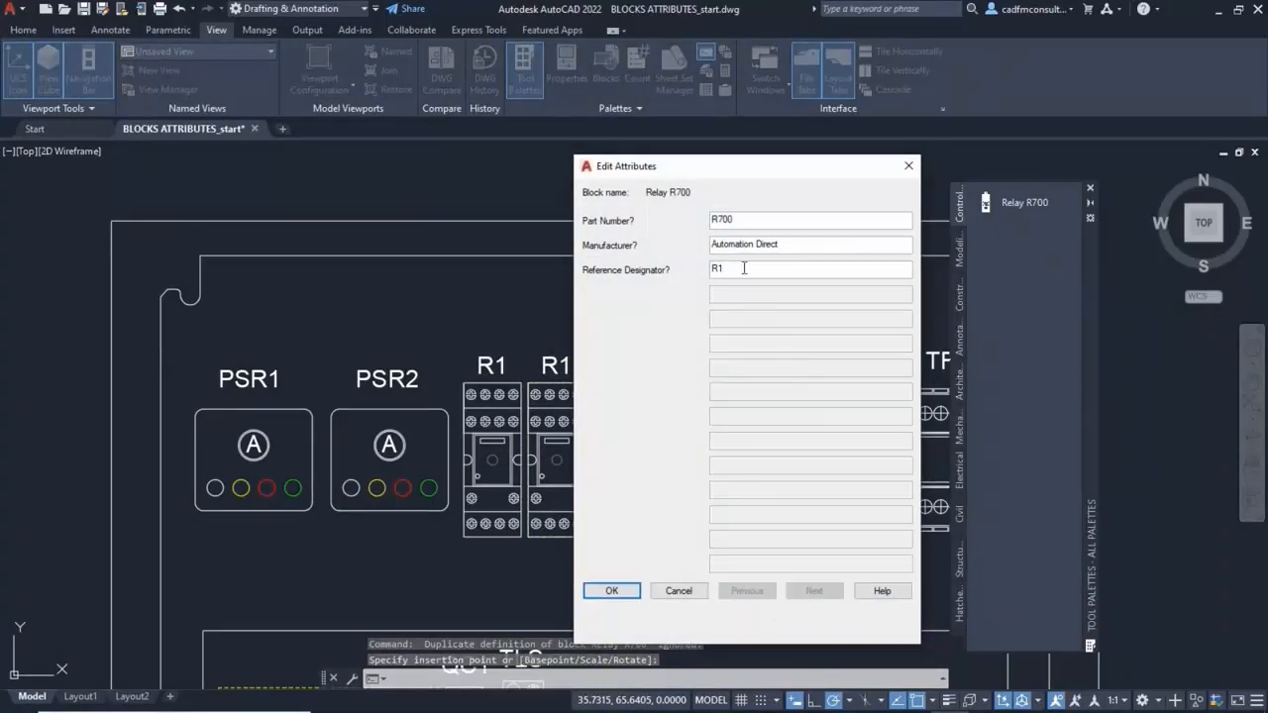
{"action": "key", "text": "BackSpace"}
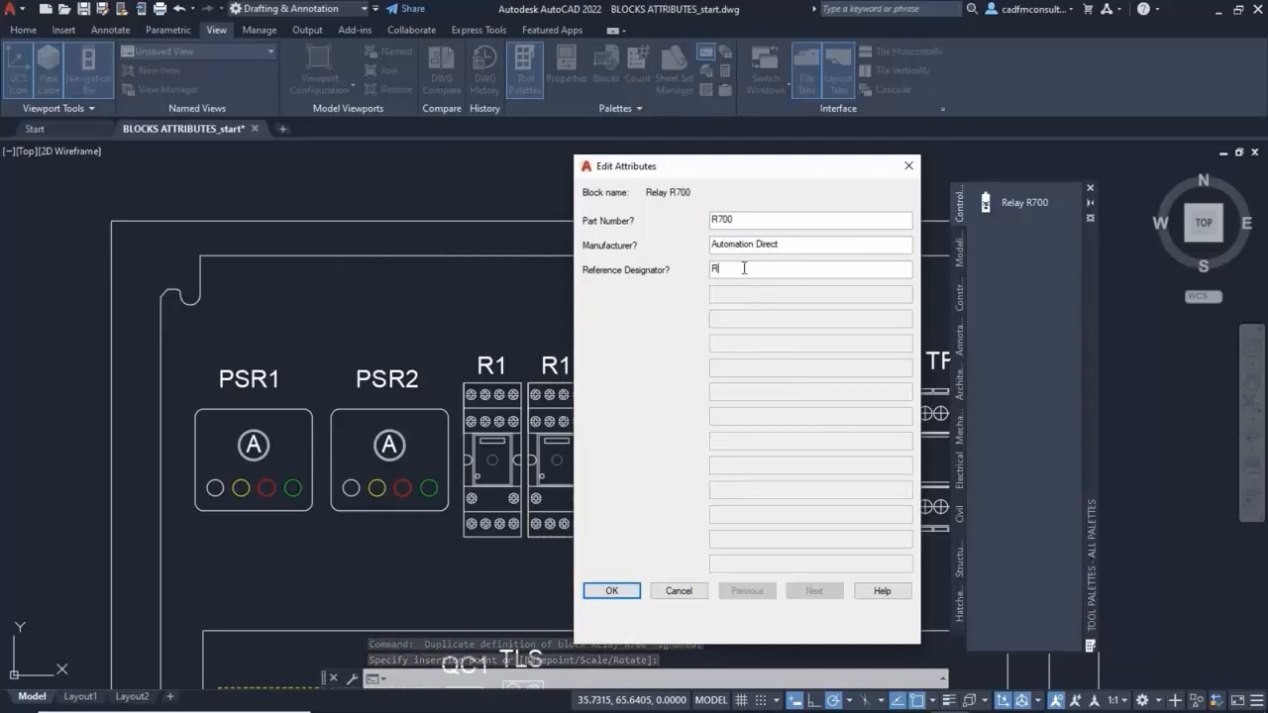
{"action": "type", "text": "2"}
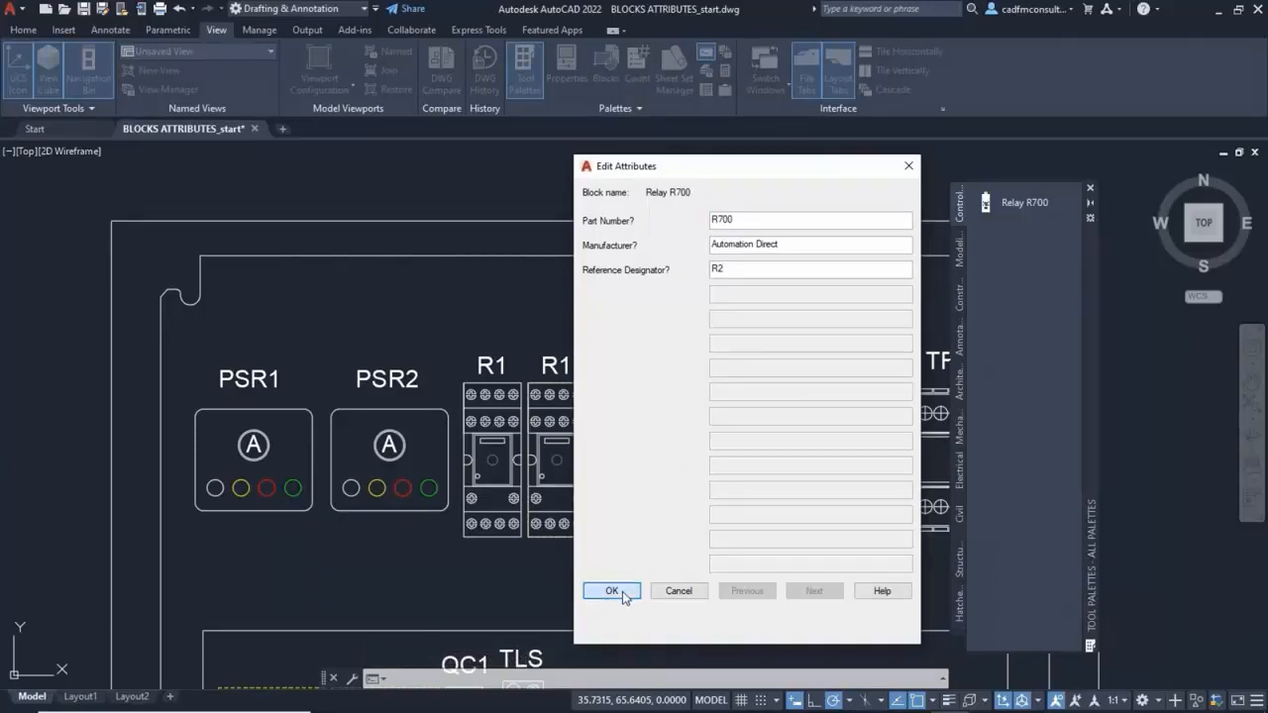
{"action": "left_click", "coordinate": [612, 591]}
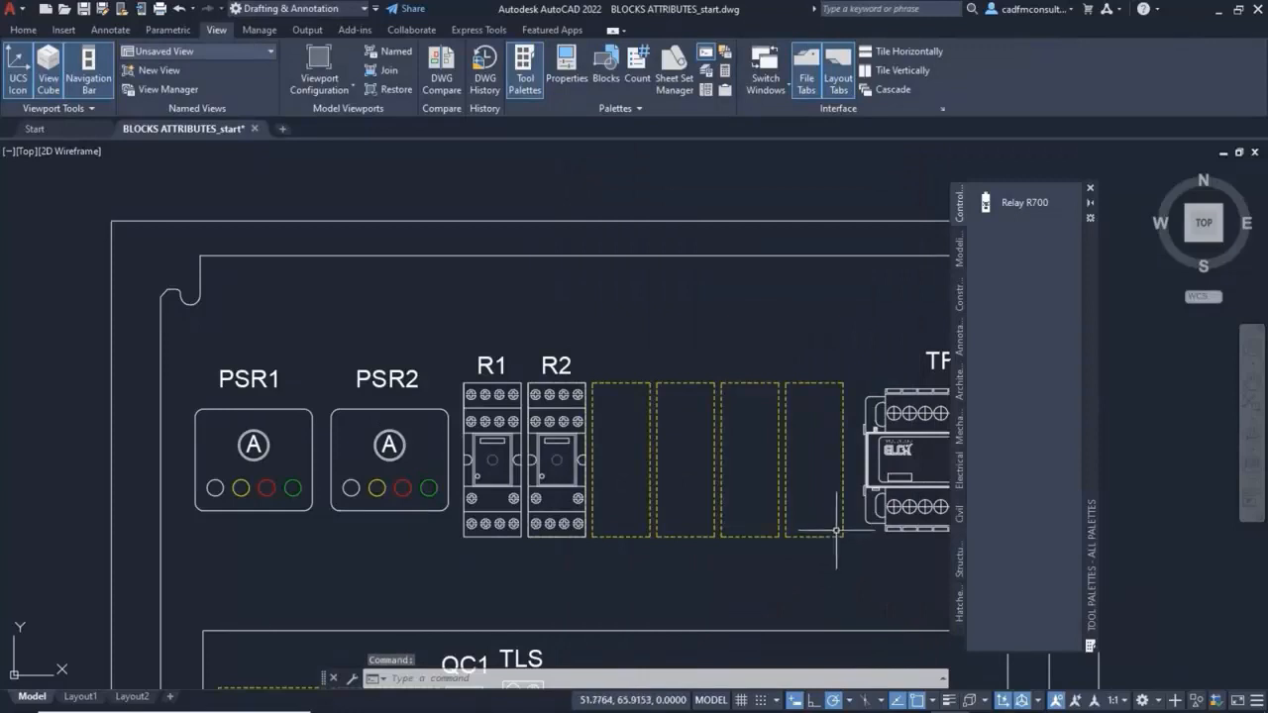
Insert another Relay R700 at the bottom midpoint of the dashed slot beside R2, with reference designator R3
{"action": "left_click", "coordinate": [1025, 203]}
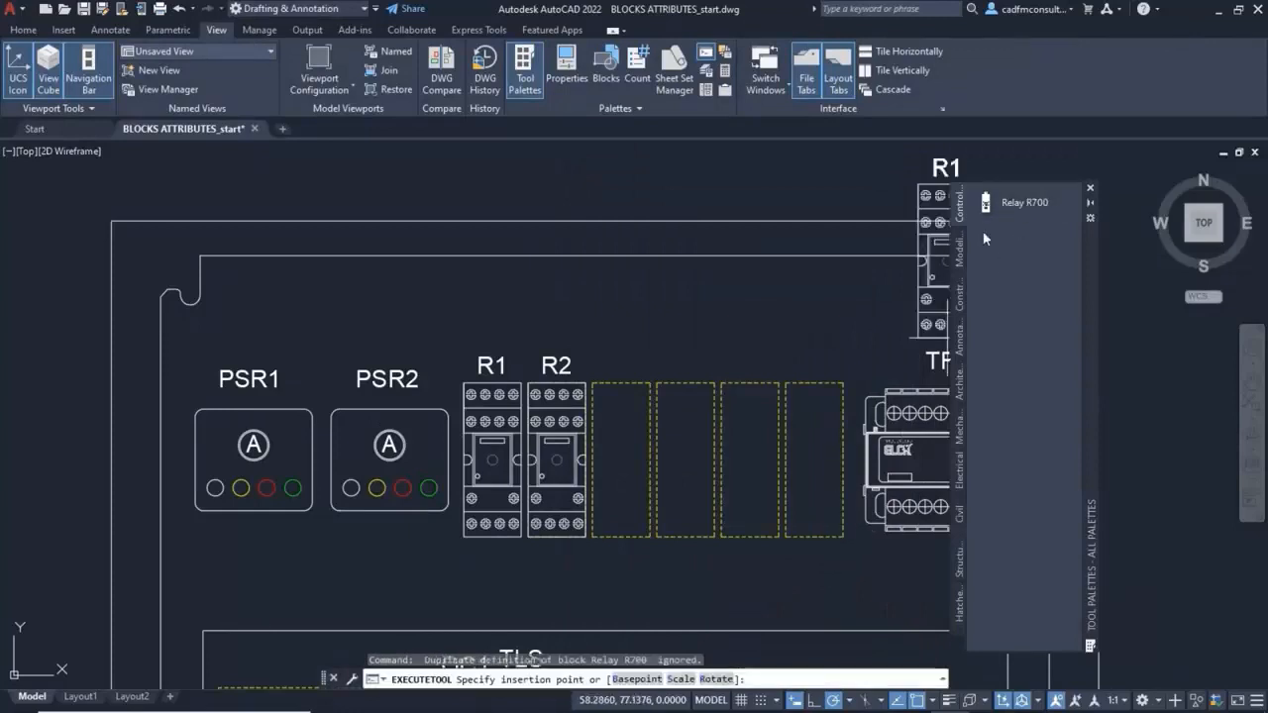
{"action": "left_click", "coordinate": [620, 535]}
{"action": "left_click", "coordinate": [726, 270]}
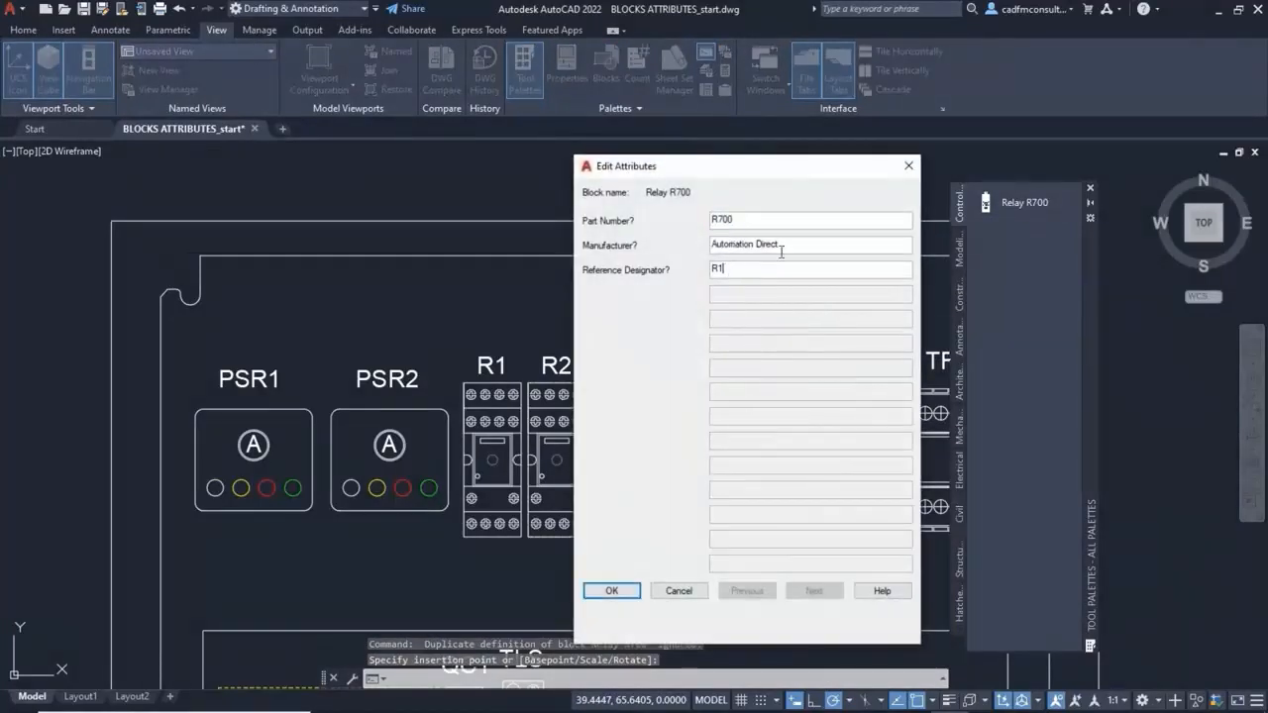
{"action": "key", "text": "BackSpace"}
{"action": "type", "text": "3"}
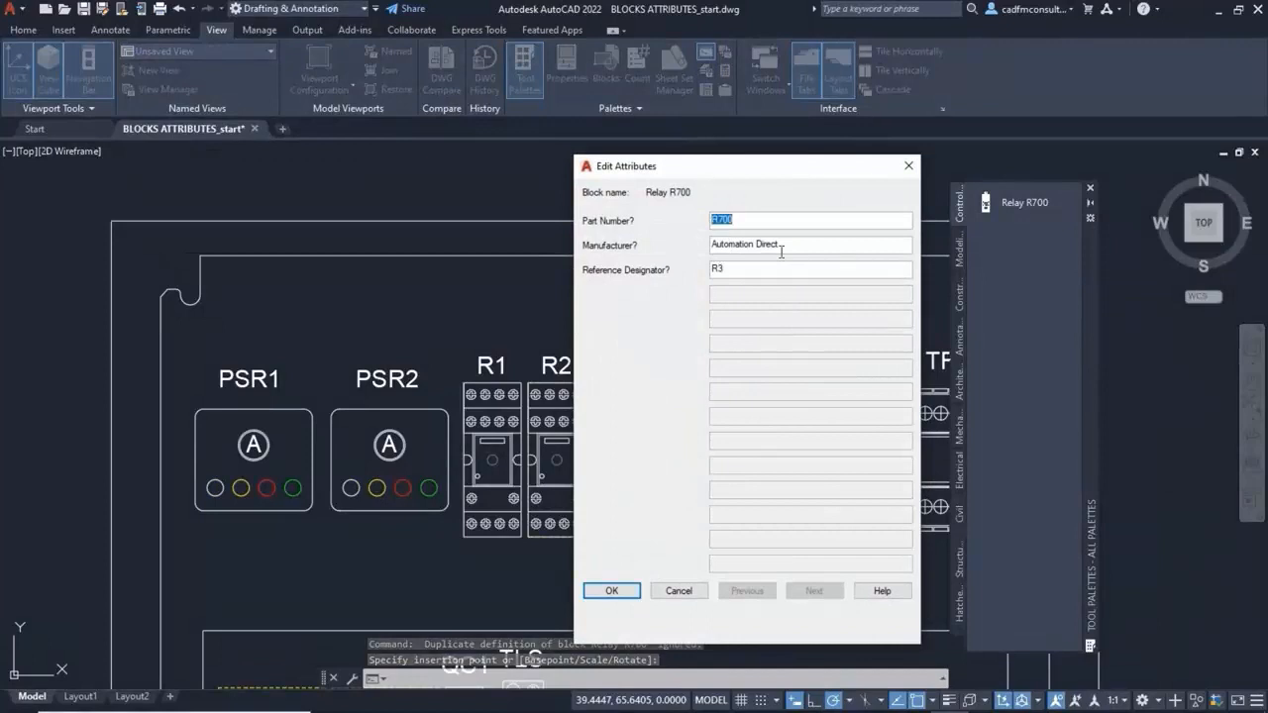
{"action": "left_click", "coordinate": [606, 591]}
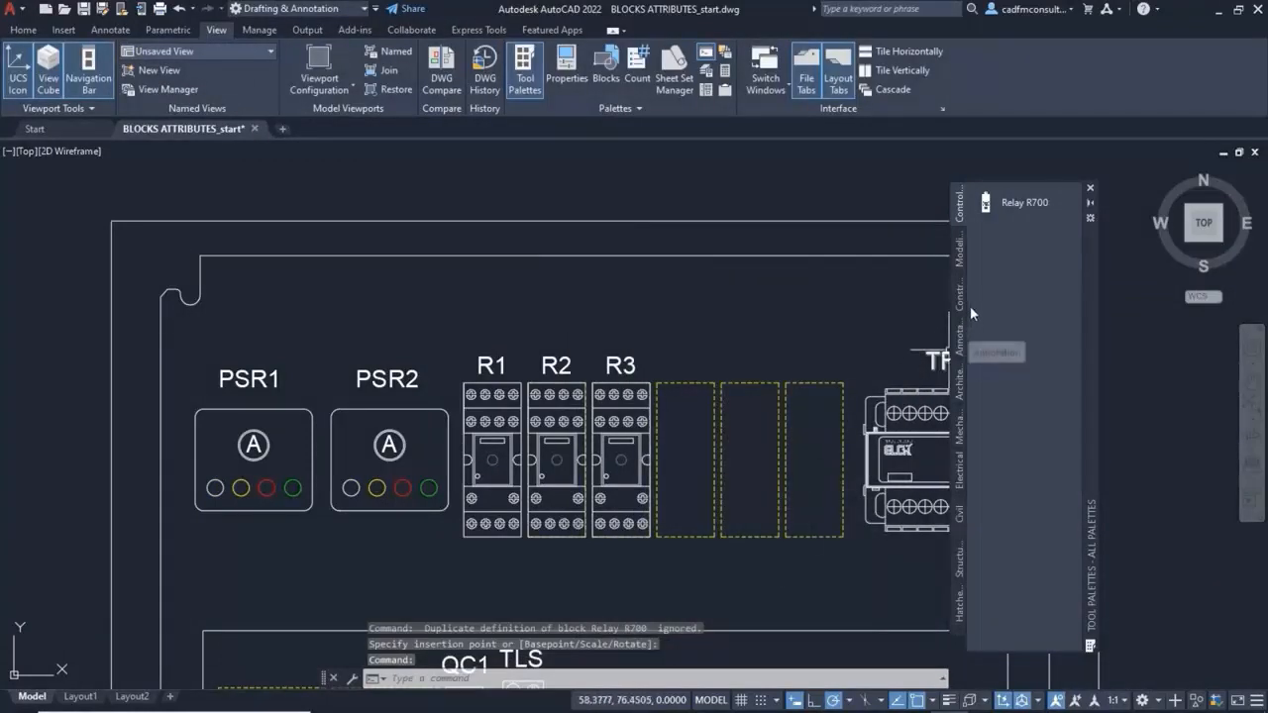
Insert a Relay R700 into the dashed slot beside R3 and set its reference designator to R4
{"action": "left_click", "coordinate": [1020, 203]}
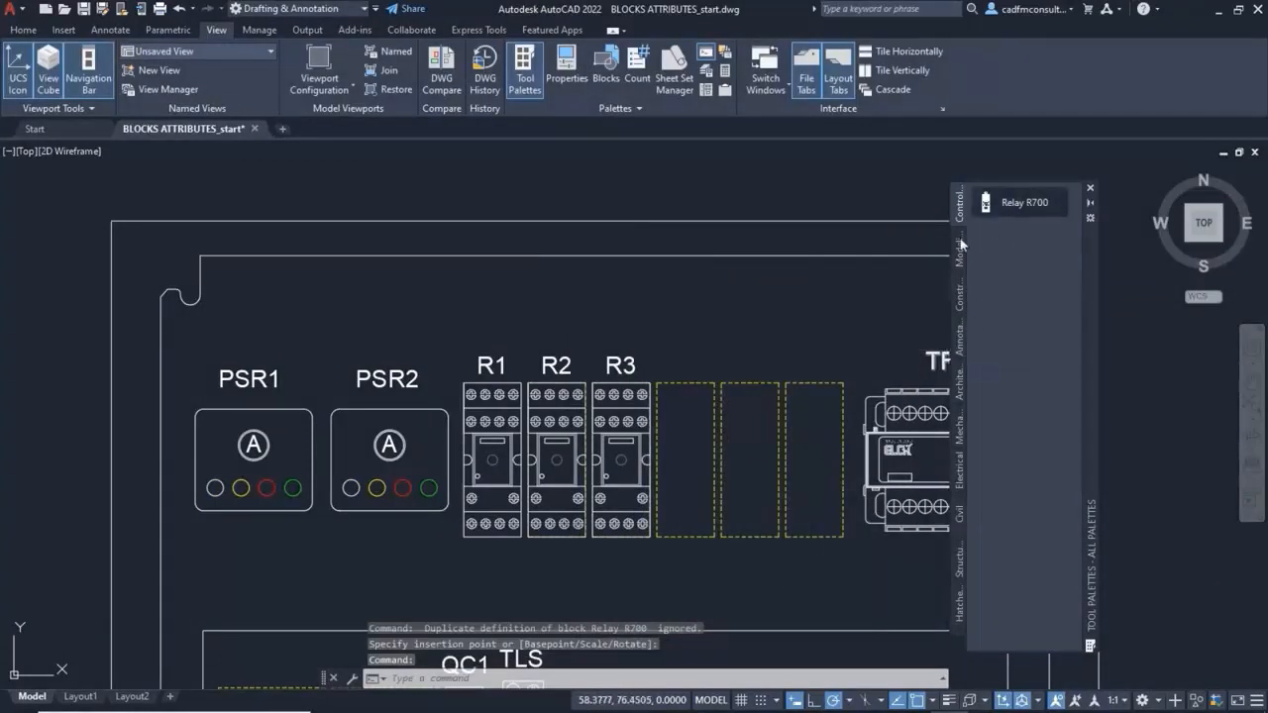
{"action": "left_click", "coordinate": [684, 544]}
{"action": "left_click", "coordinate": [738, 273]}
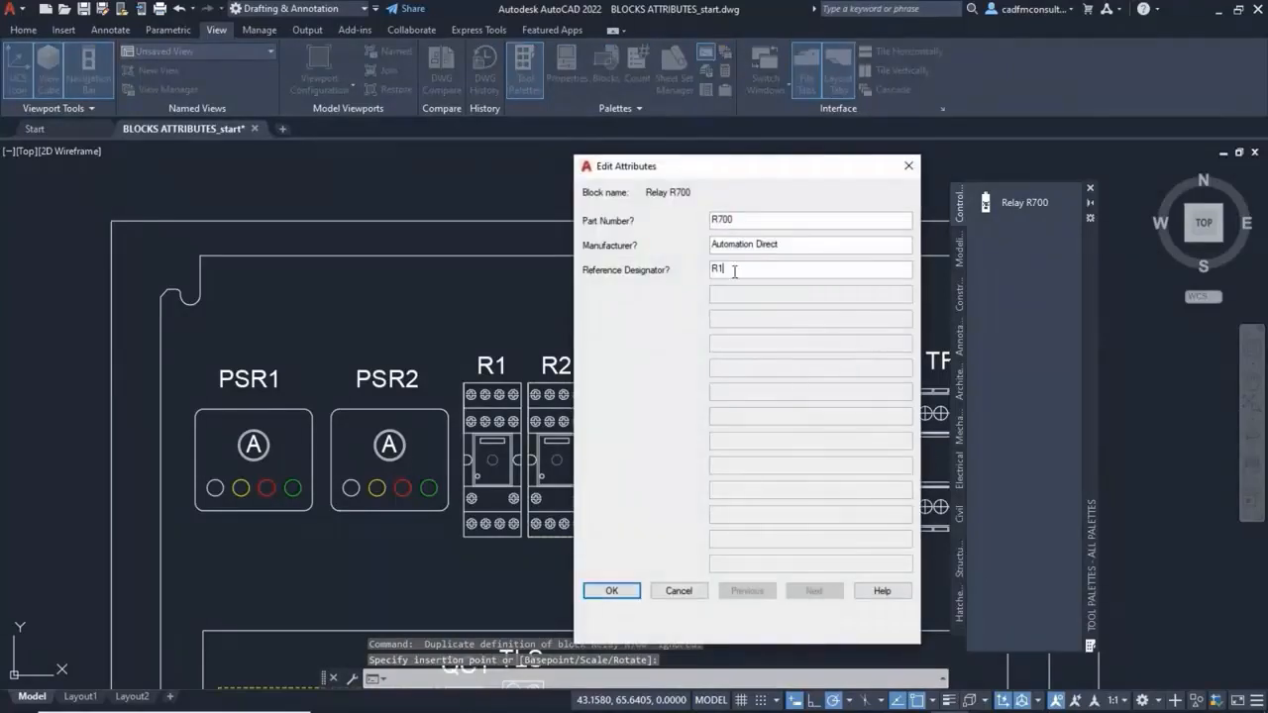
{"action": "key", "text": "BackSpace"}
{"action": "type", "text": "4"}
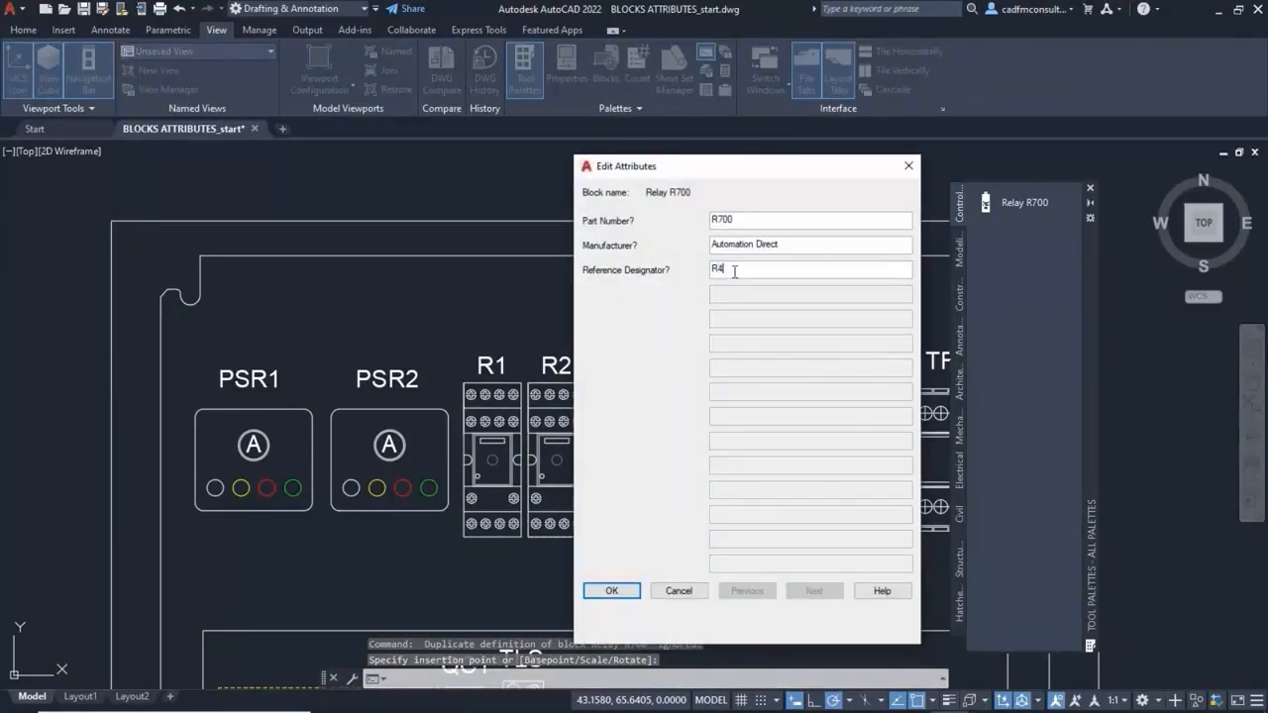
{"action": "left_click", "coordinate": [611, 591]}
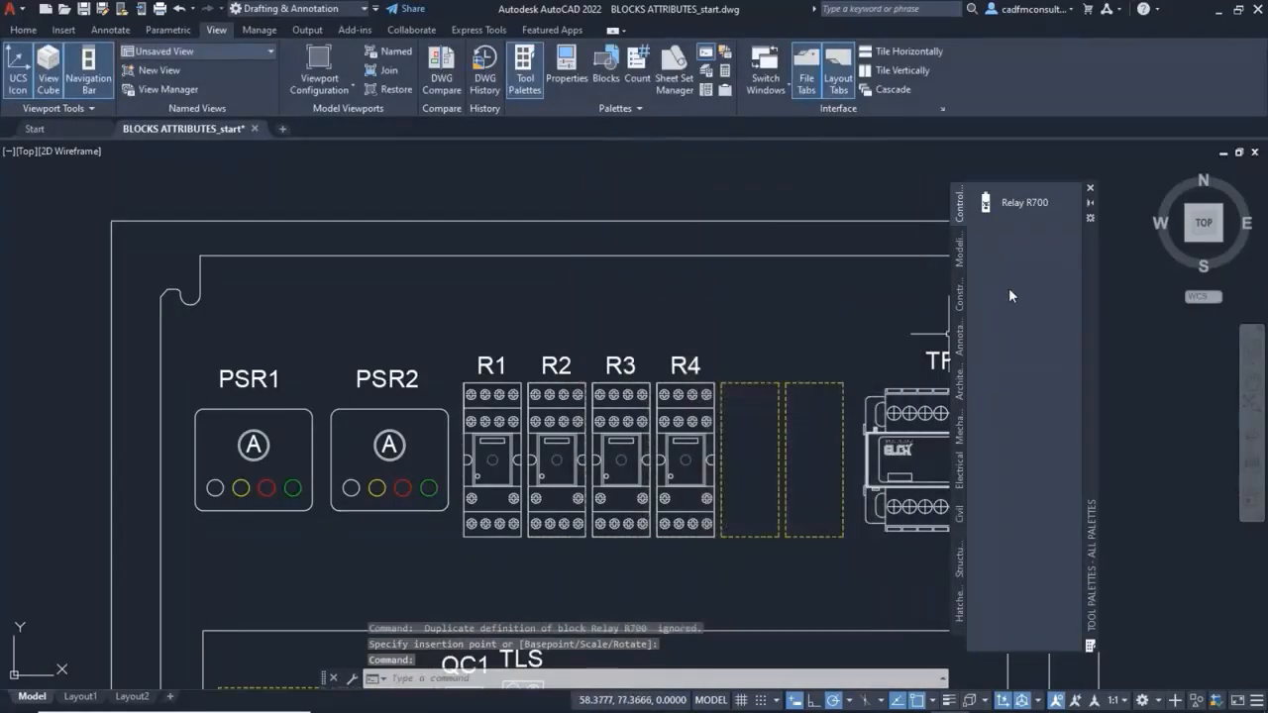
Insert a Relay R700 into the dashed slot beside R4 and set its reference designator to R5
{"action": "left_click", "coordinate": [1028, 201]}
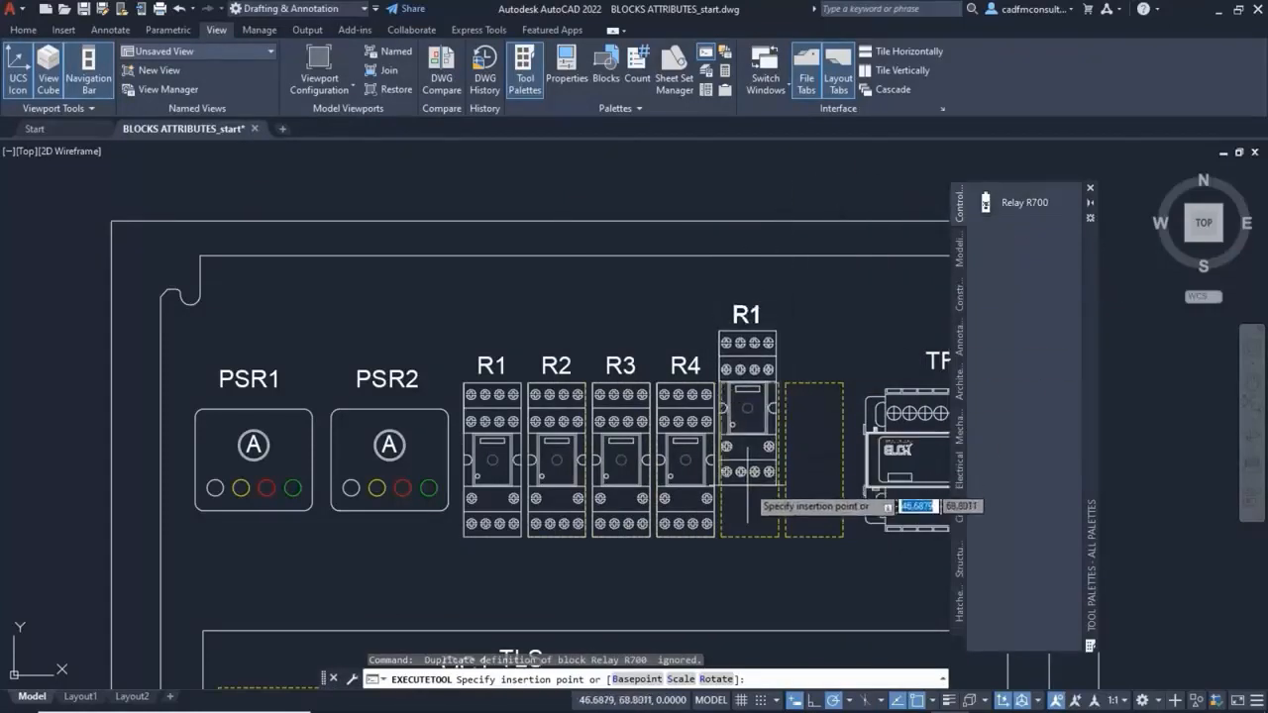
{"action": "left_click", "coordinate": [749, 537]}
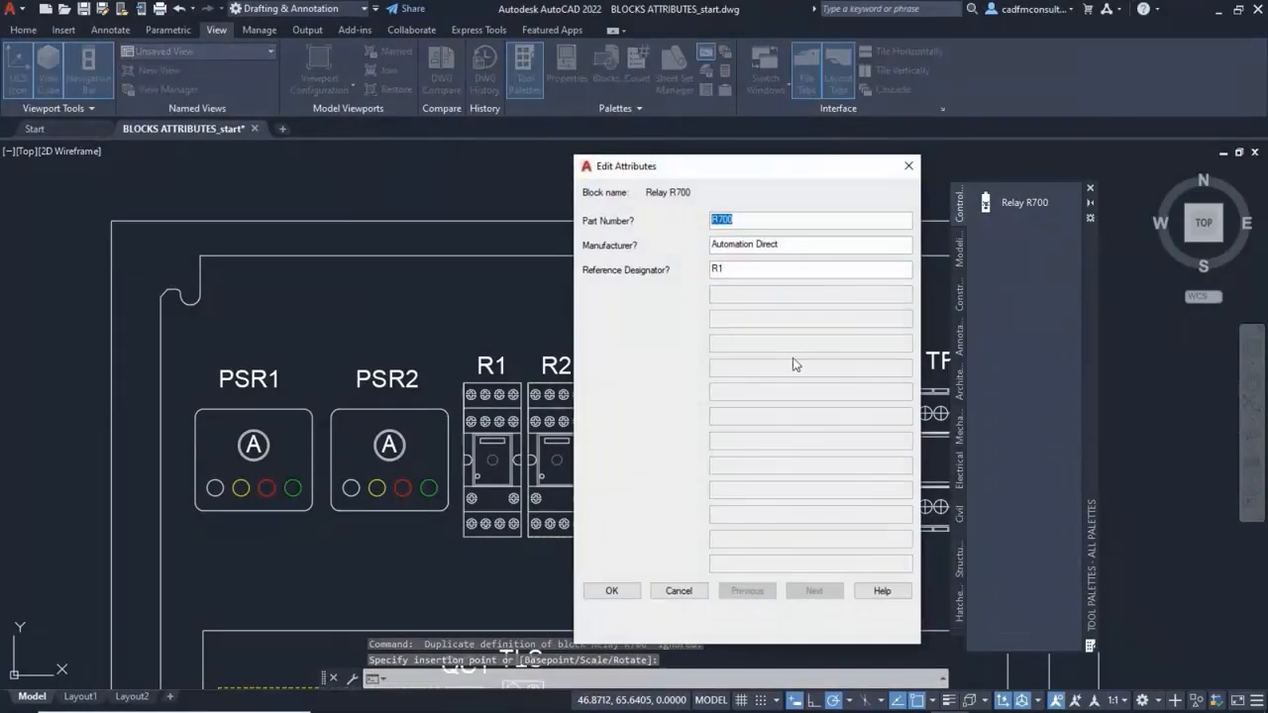
{"action": "left_click", "coordinate": [759, 272]}
{"action": "key", "text": "BackSpace"}
{"action": "type", "text": "5"}
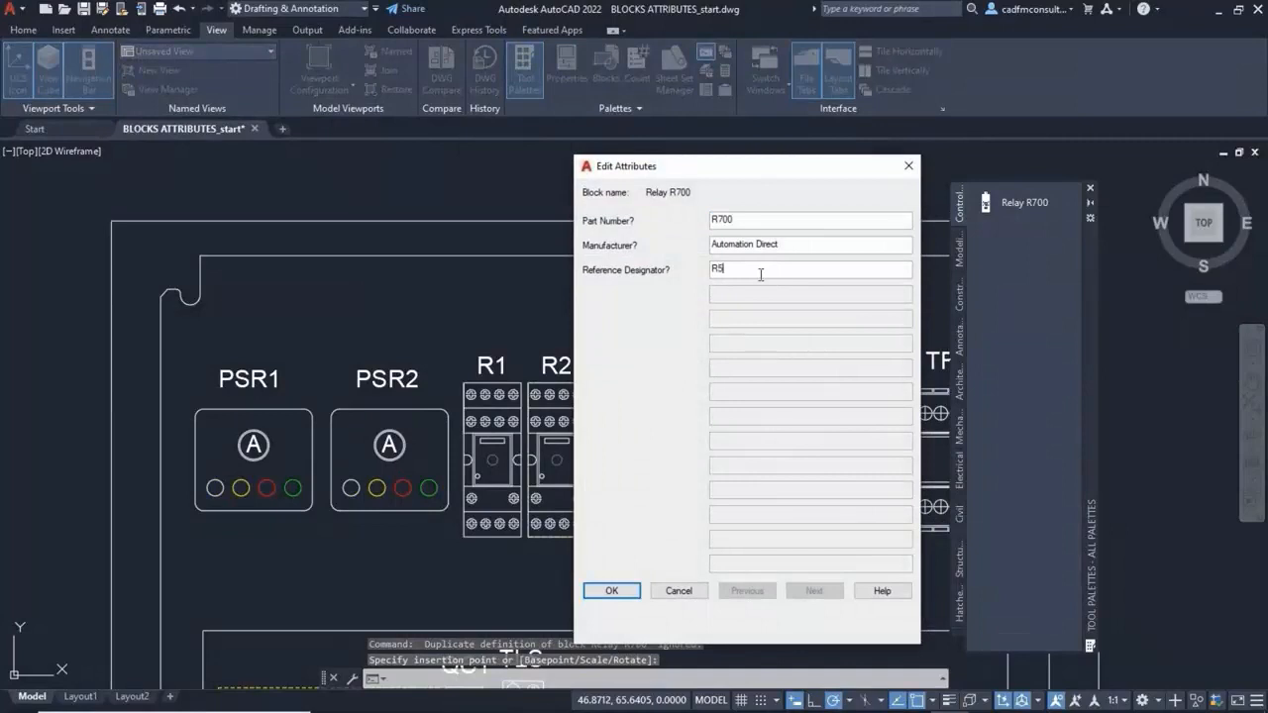
{"action": "left_click", "coordinate": [594, 590]}
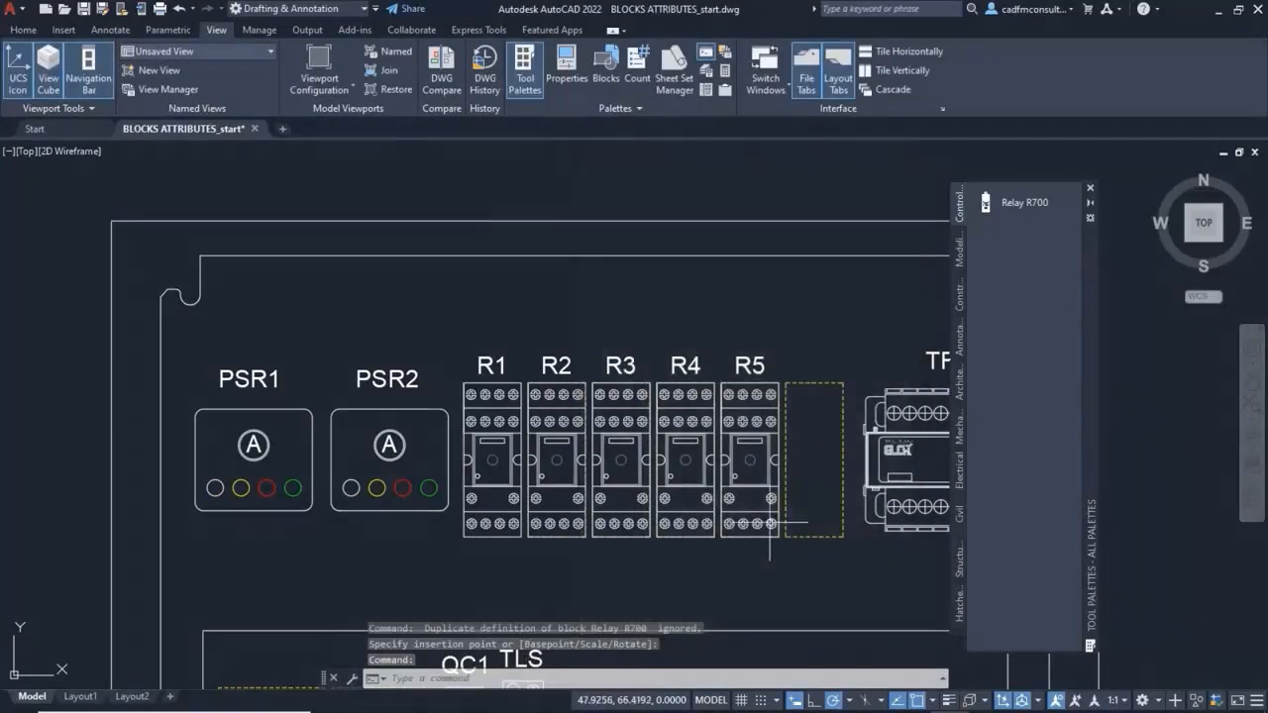
Insert a Relay R700 with reference designator R6 into the last dashed slot, and close the tool palettes
{"action": "left_click", "coordinate": [1028, 203]}
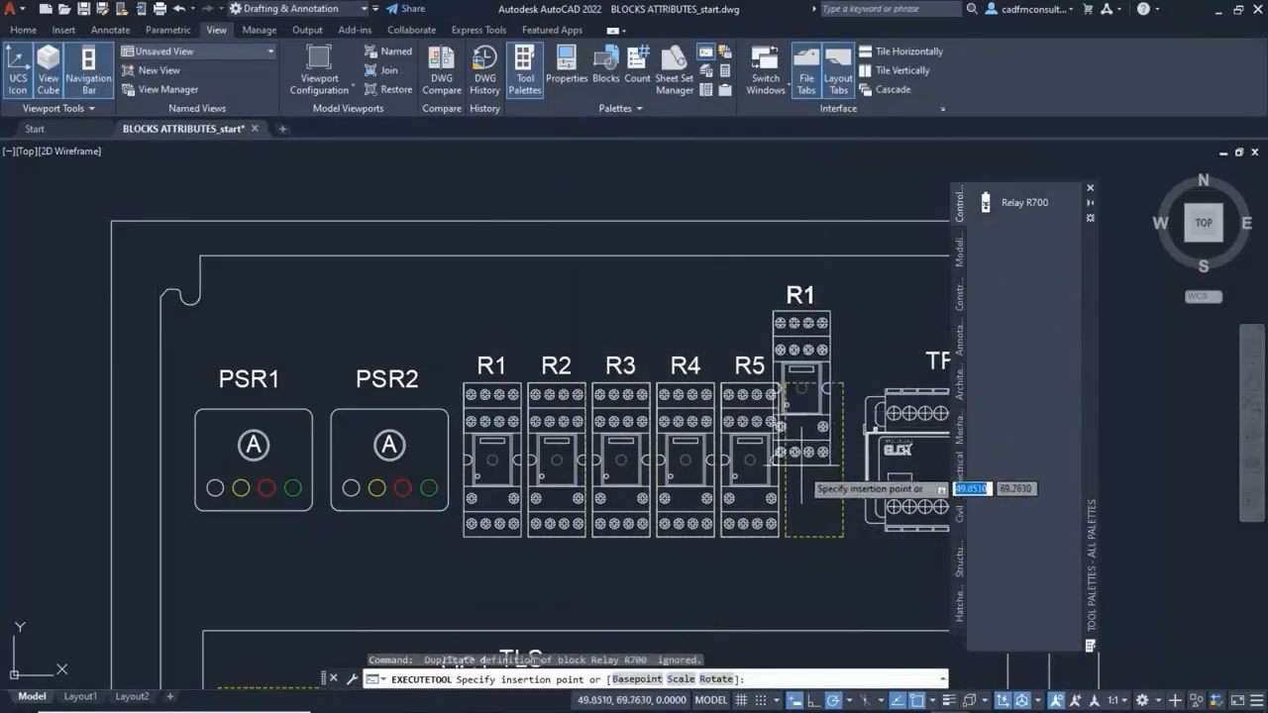
{"action": "left_click", "coordinate": [814, 534]}
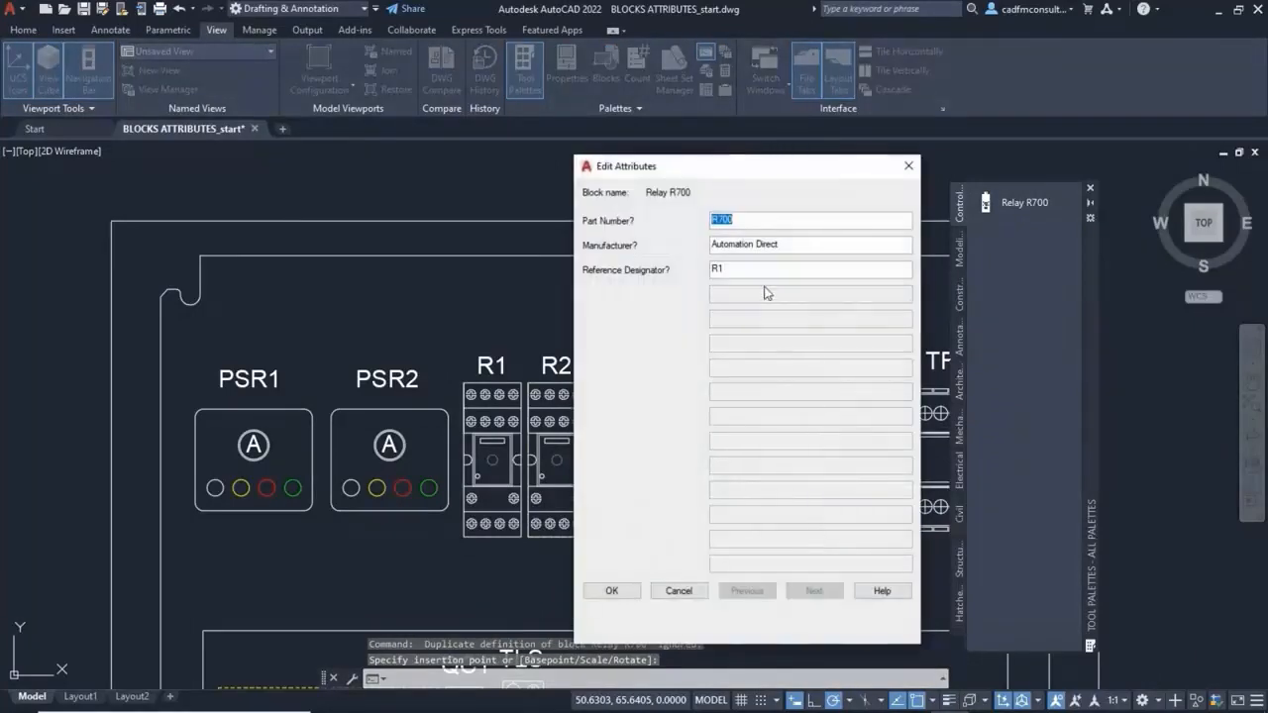
{"action": "left_click", "coordinate": [736, 269]}
{"action": "key", "text": "BackSpace"}
{"action": "type", "text": "6"}
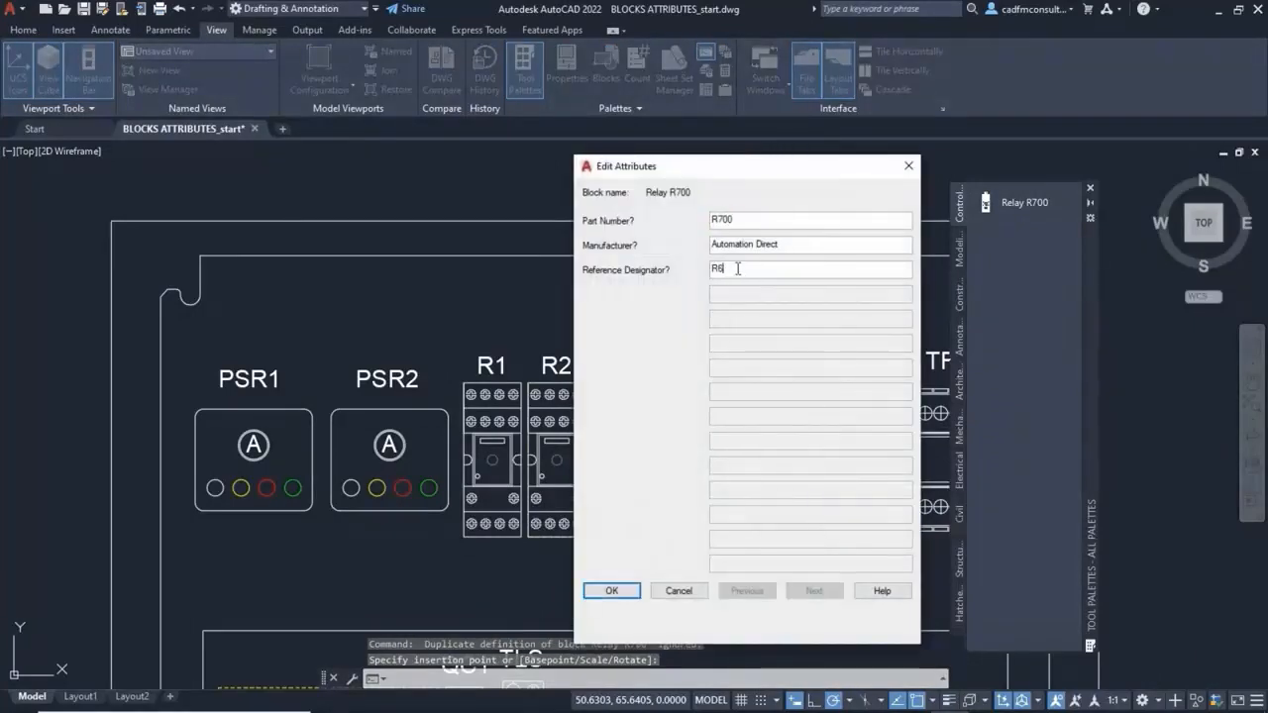
{"action": "left_click", "coordinate": [611, 590]}
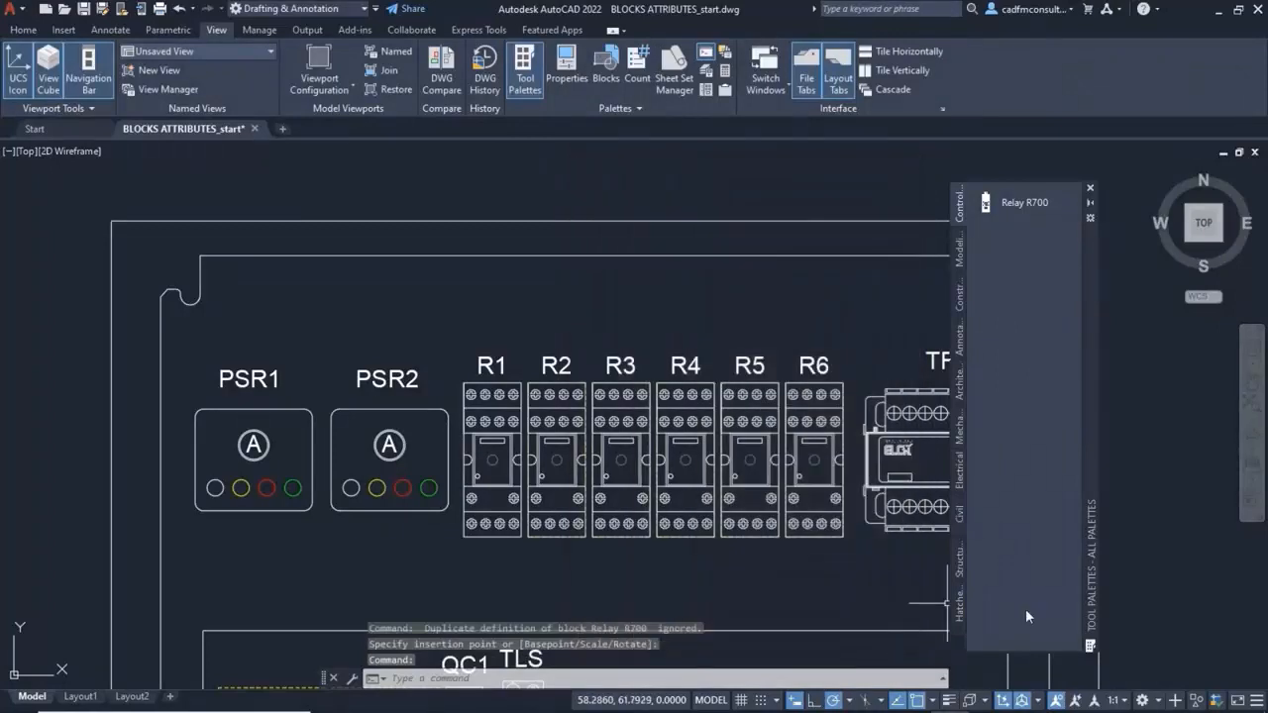
{"action": "left_click", "coordinate": [1091, 189]}
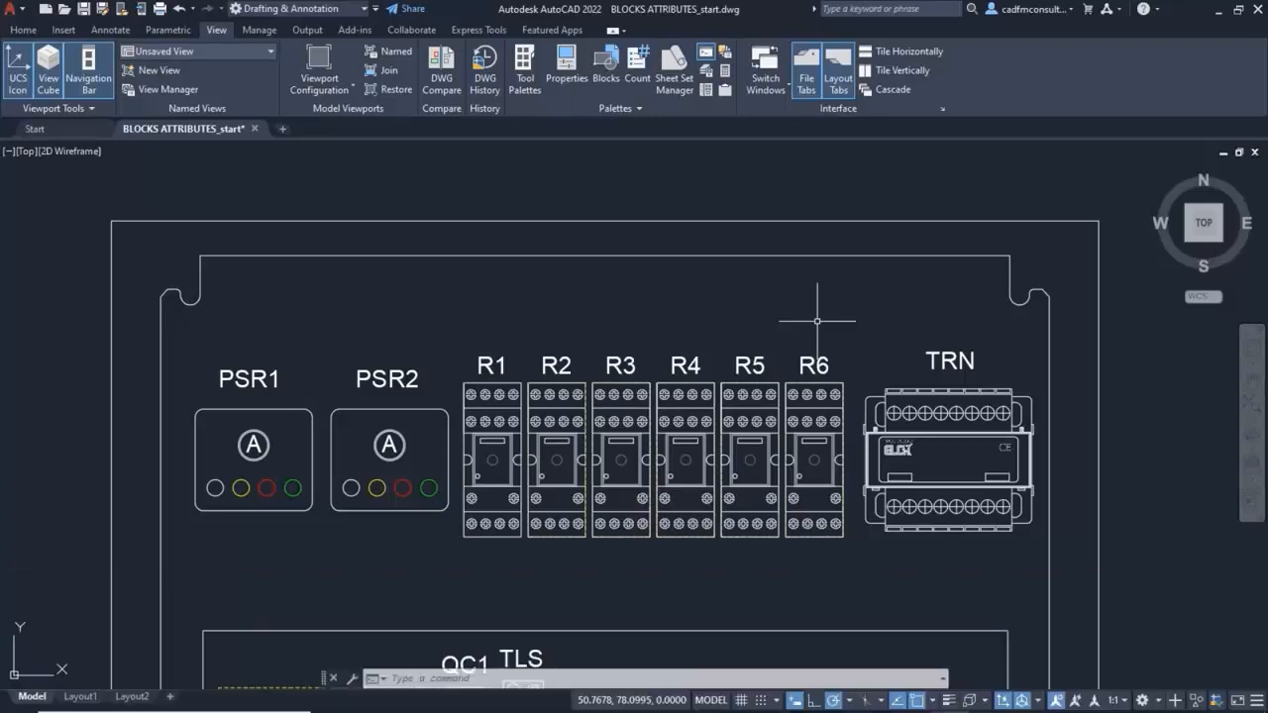
Open the Block Attribute Manager (BATTMAN) for Relay R700, place it clear of the relay labels, and examine its attribute display settings
{"action": "type", "text": "BATTMAN"}
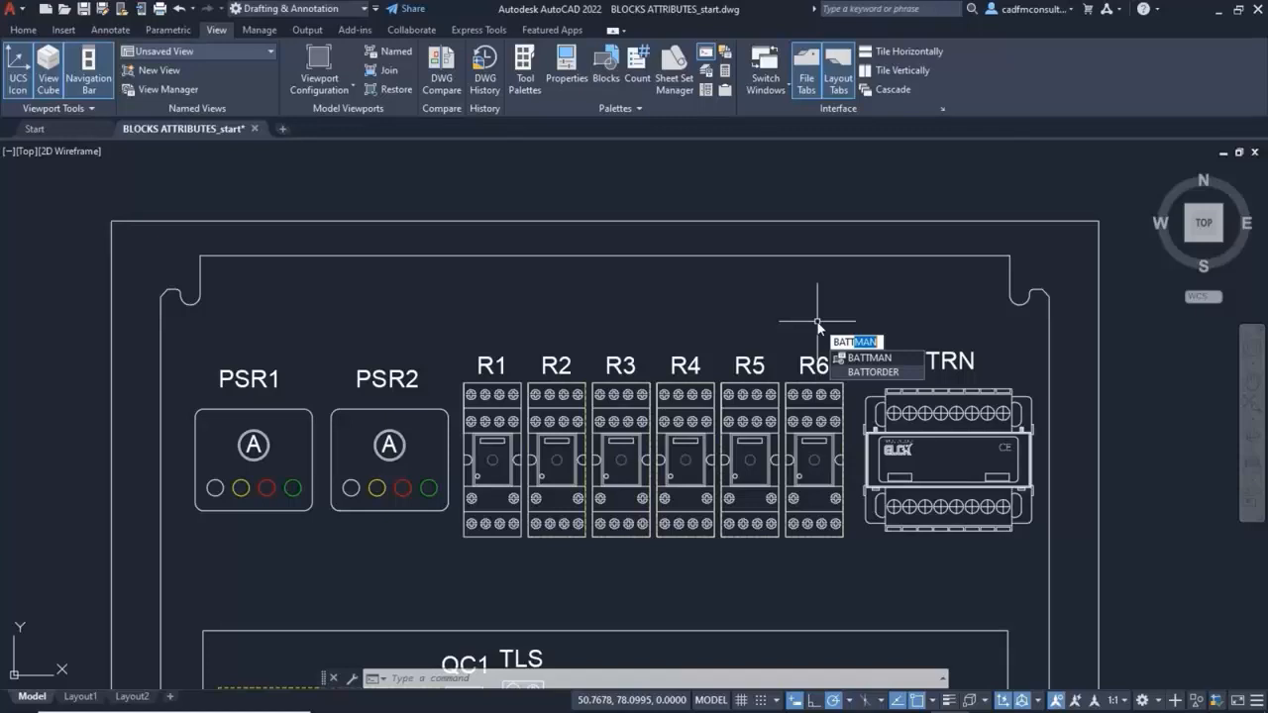
{"action": "key", "text": "Return"}
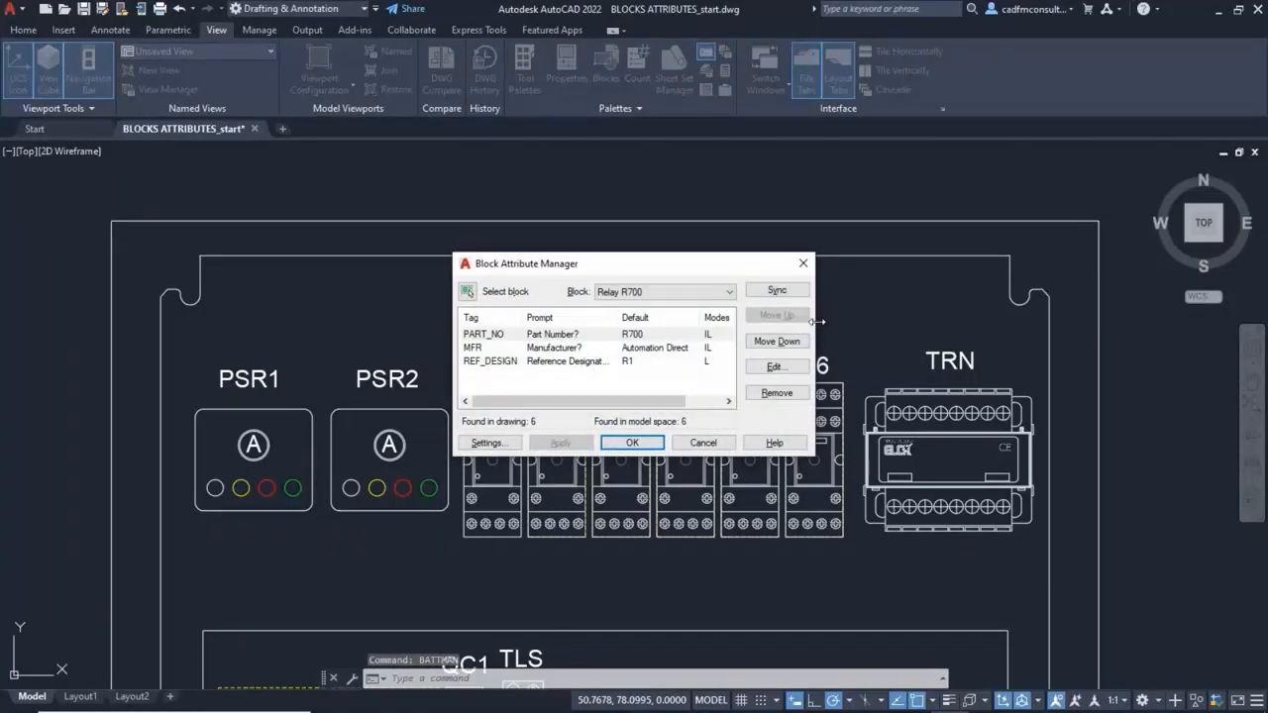
{"action": "mouse_move", "coordinate": [642, 272]}
{"action": "left_mouse_down"}
{"action": "mouse_move", "coordinate": [940, 435]}
{"action": "mouse_move", "coordinate": [958, 468]}
{"action": "mouse_move", "coordinate": [999, 446]}
{"action": "left_mouse_up"}
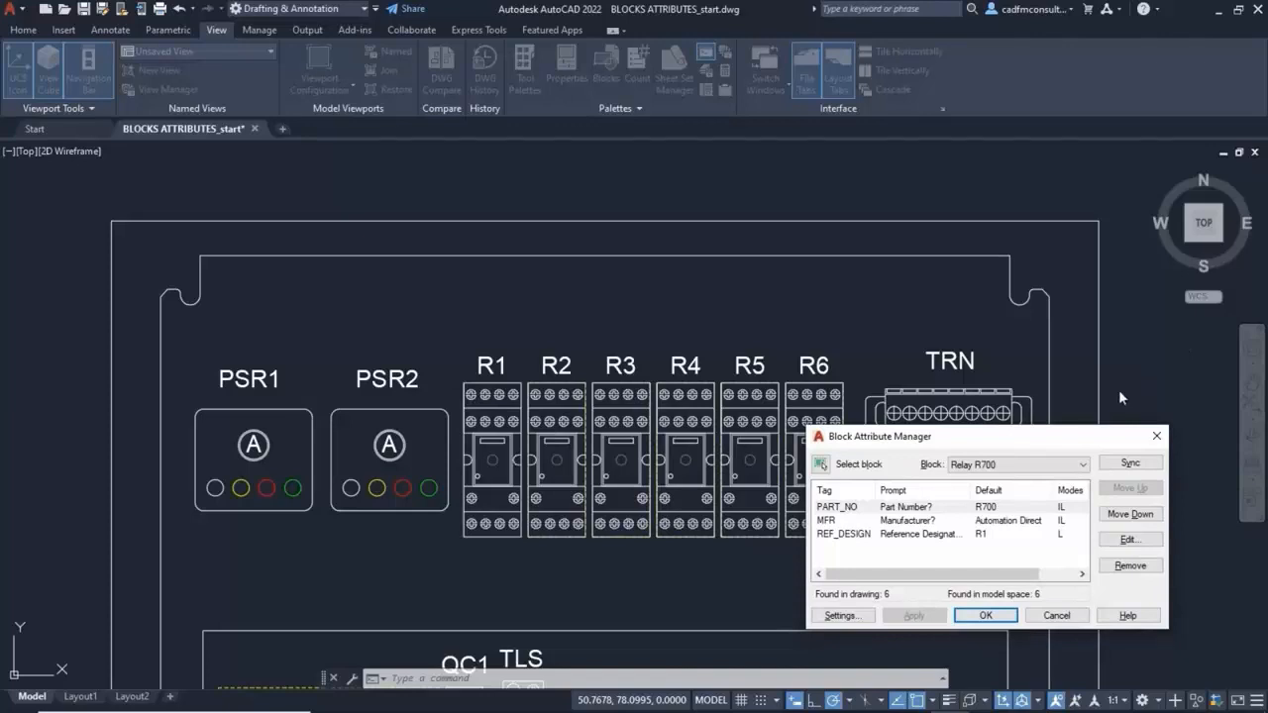
{"action": "left_click", "coordinate": [856, 616]}
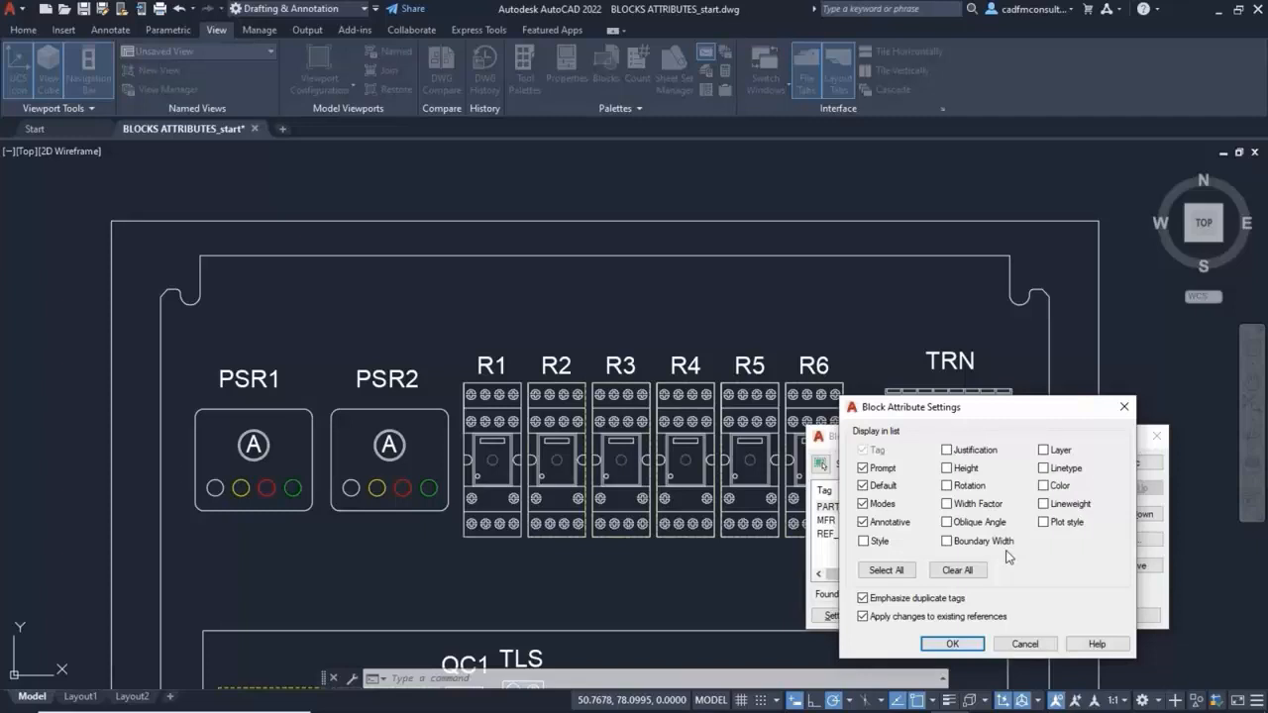
{"action": "left_click", "coordinate": [1008, 649]}
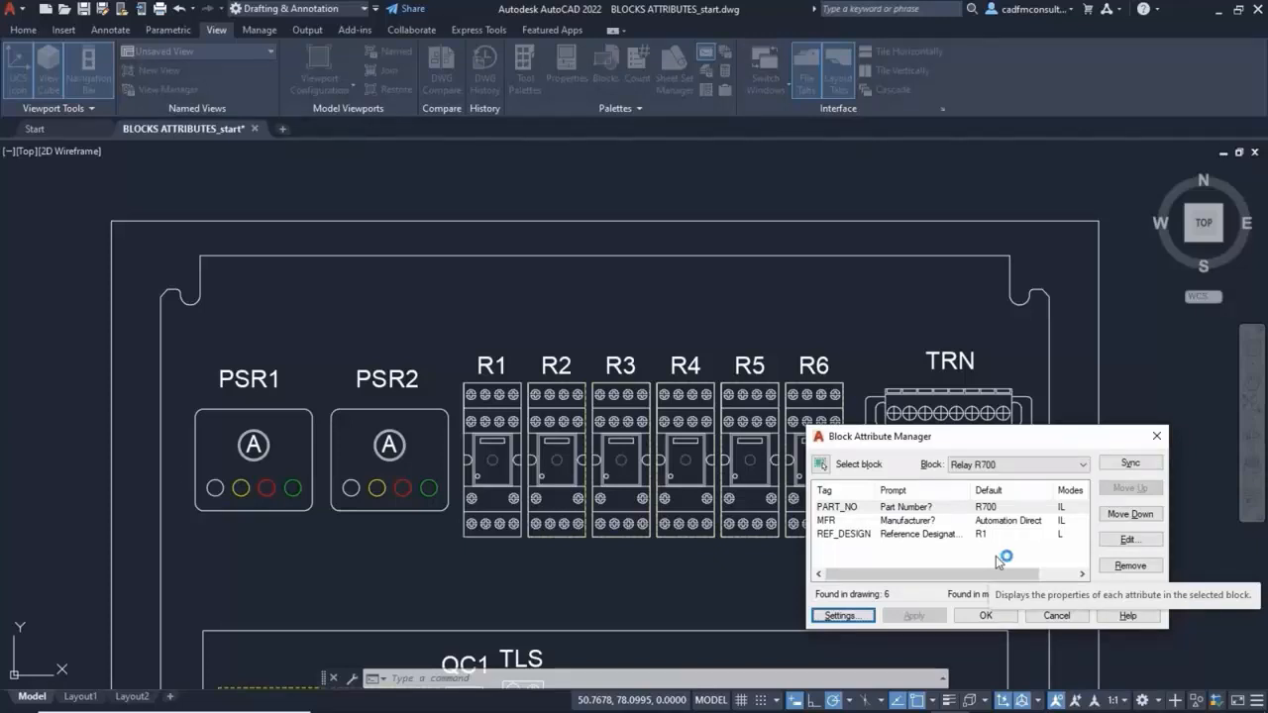
Set the color of Relay R700's REF_DESIGN attribute to Yellow in the Block Attribute Manager, previewing the change on the relay labels
{"action": "left_click", "coordinate": [844, 535]}
{"action": "left_click", "coordinate": [844, 536]}
{"action": "left_click", "coordinate": [938, 577]}
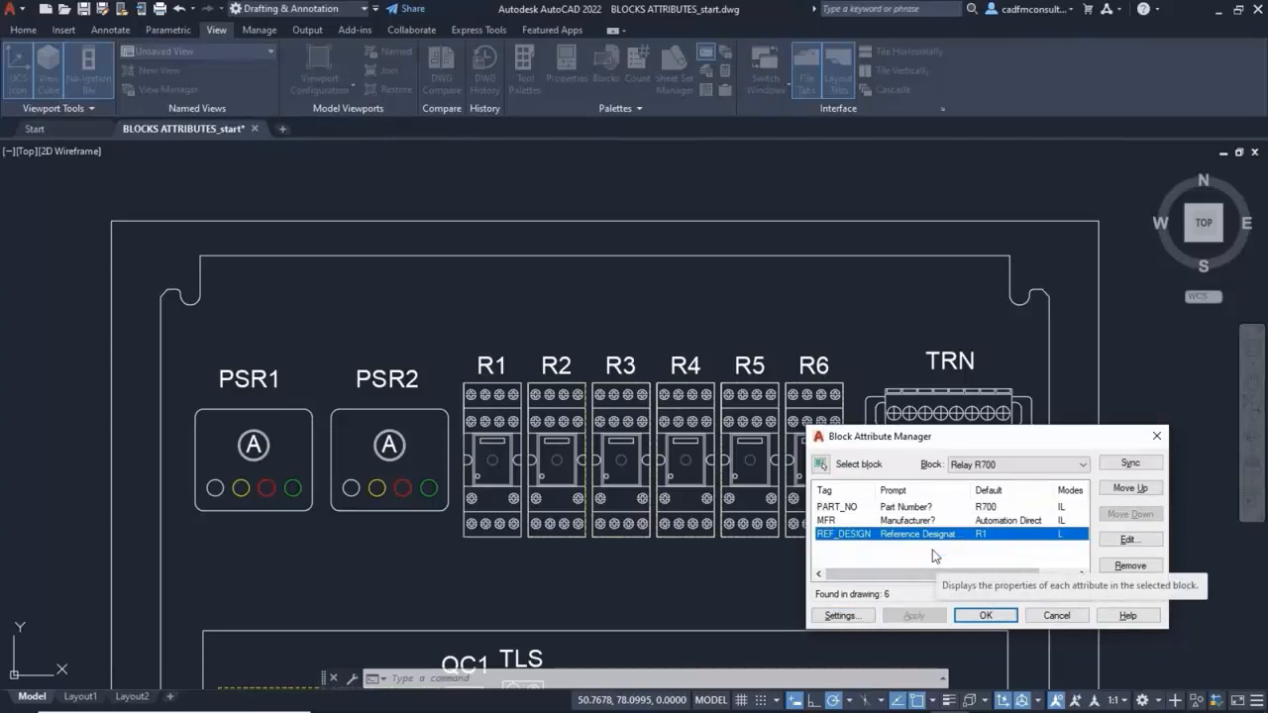
{"action": "left_click", "coordinate": [1121, 540]}
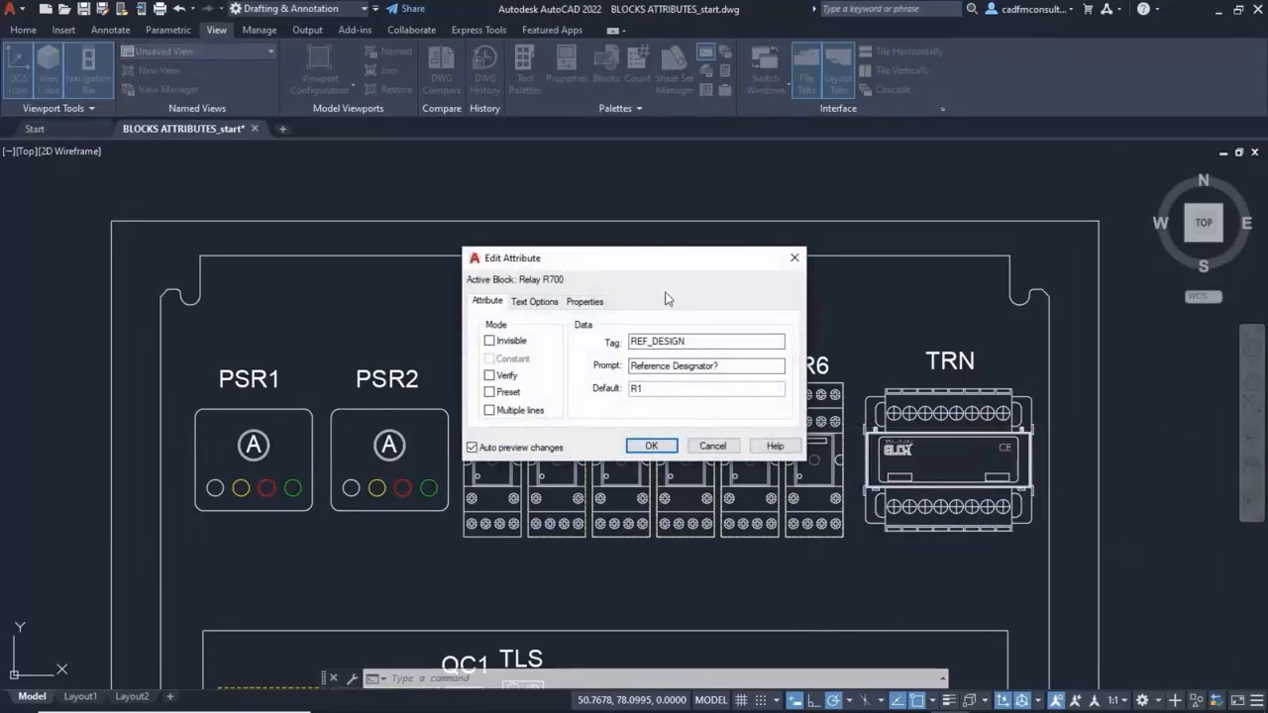
{"action": "left_click", "coordinate": [584, 301]}
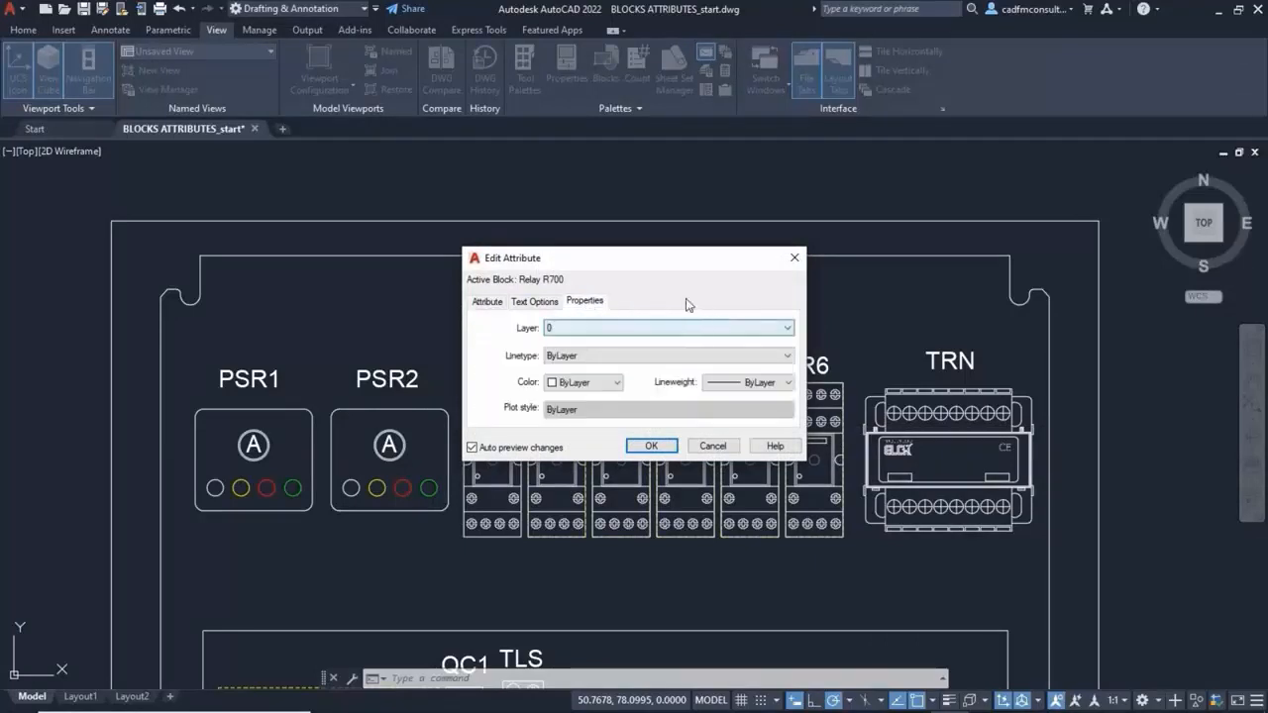
{"action": "left_click", "coordinate": [590, 383]}
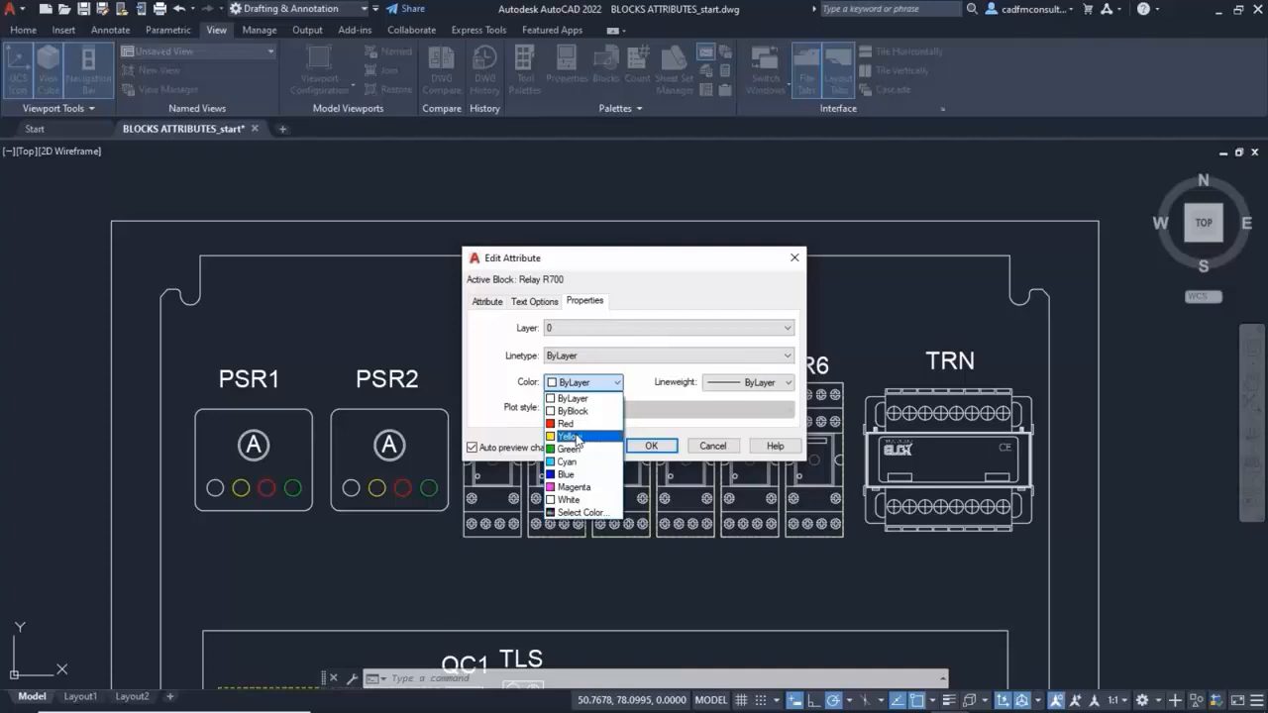
{"action": "left_click", "coordinate": [577, 436]}
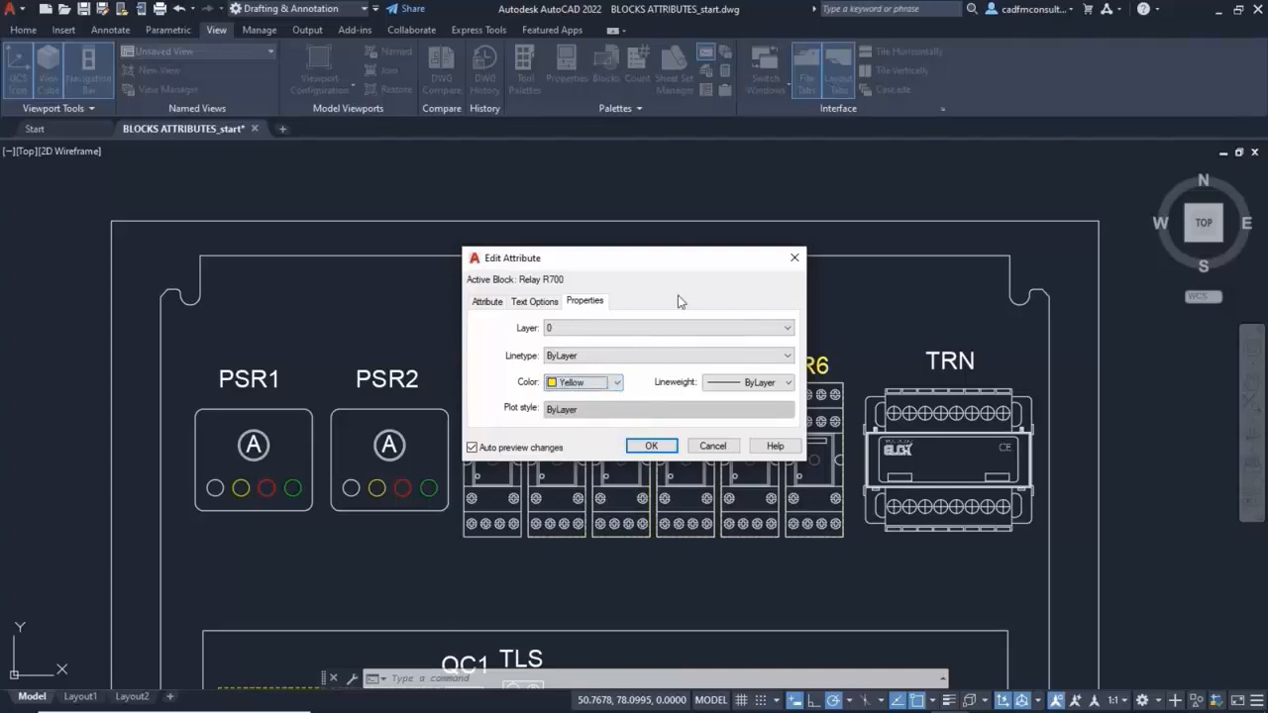
{"action": "left_click_drag", "start_coordinate": [704, 265], "coordinate": [349, 197]}
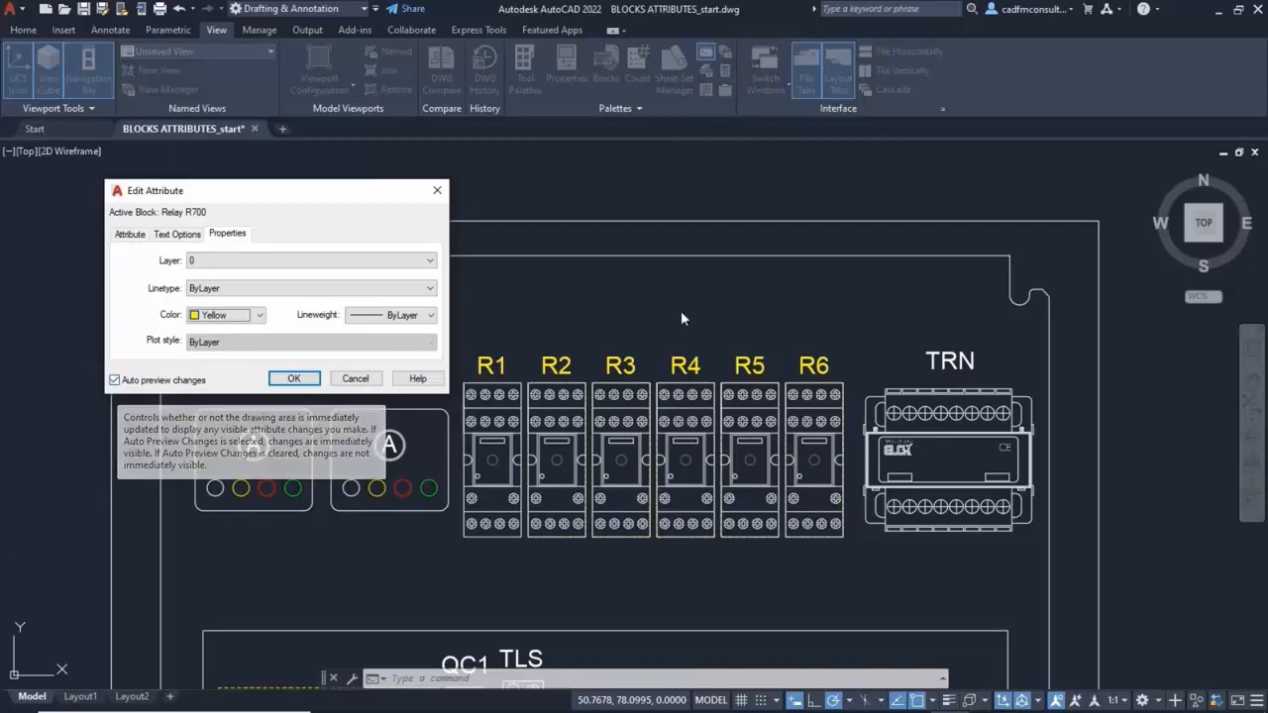
{"action": "left_click", "coordinate": [289, 377]}
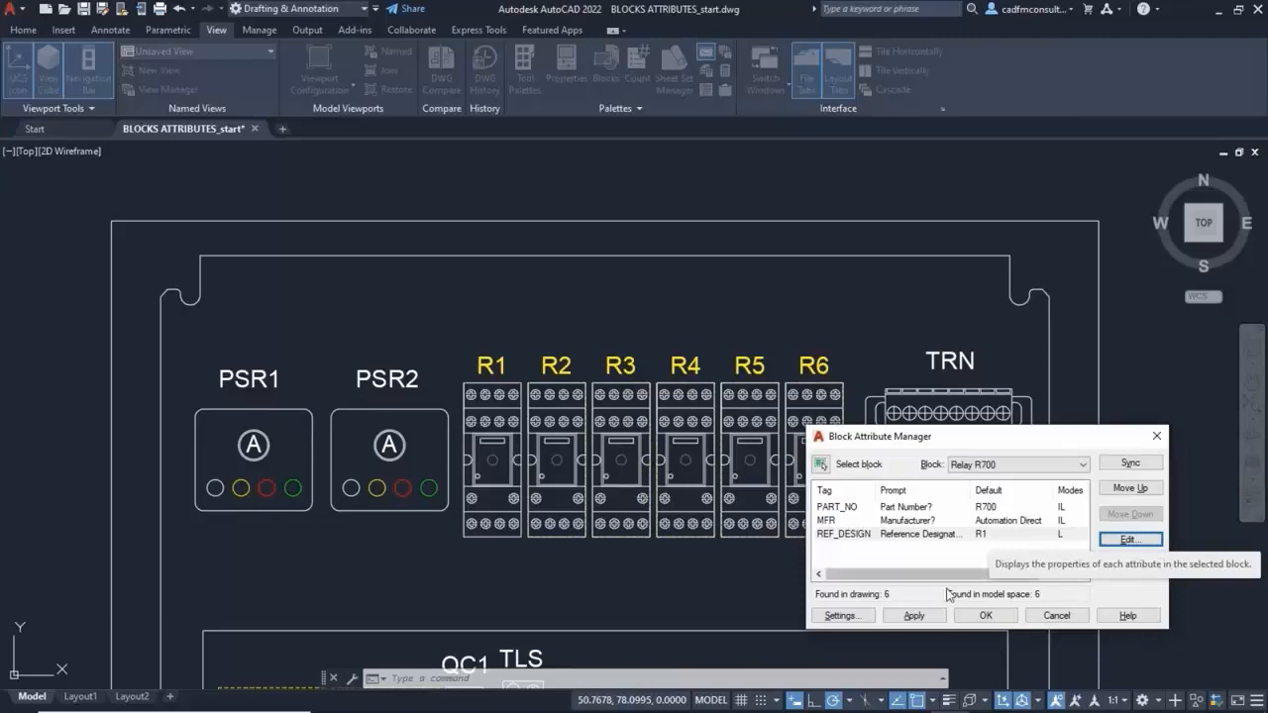
Accept the Relay R700 attribute changes and delete the R5 and R6 relays from the row
{"action": "left_click", "coordinate": [986, 616]}
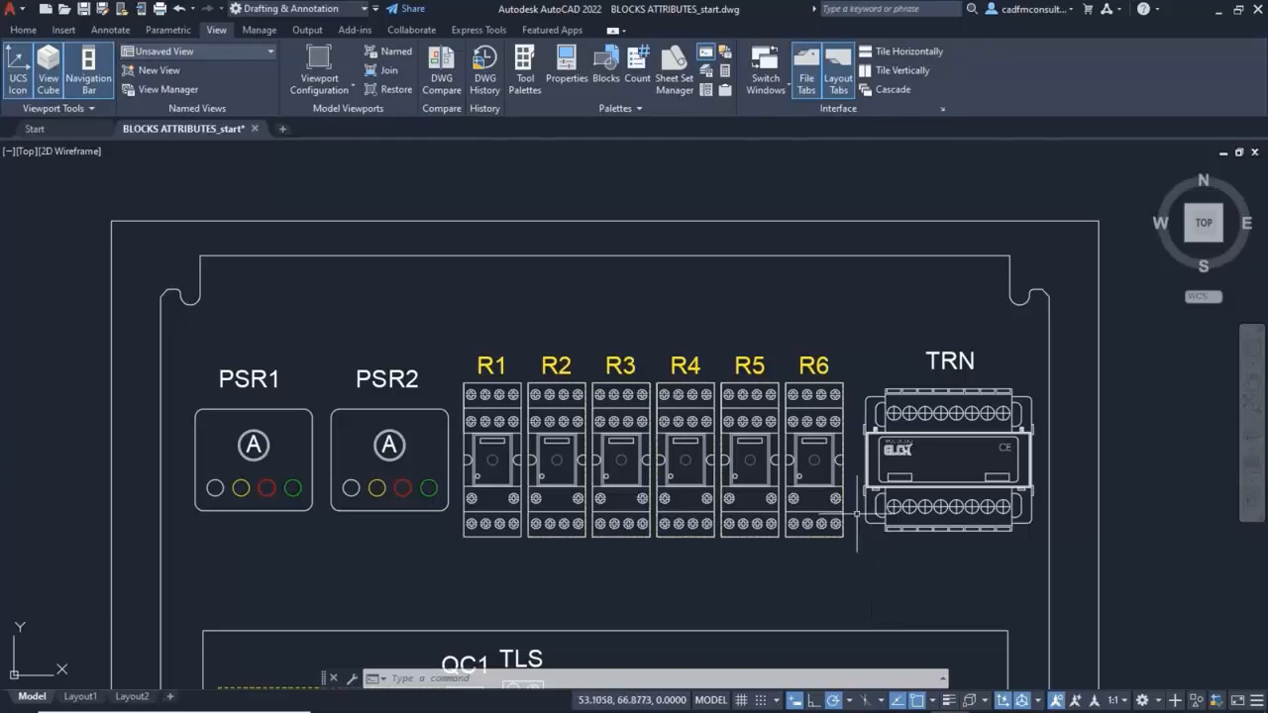
{"action": "left_click", "coordinate": [762, 376]}
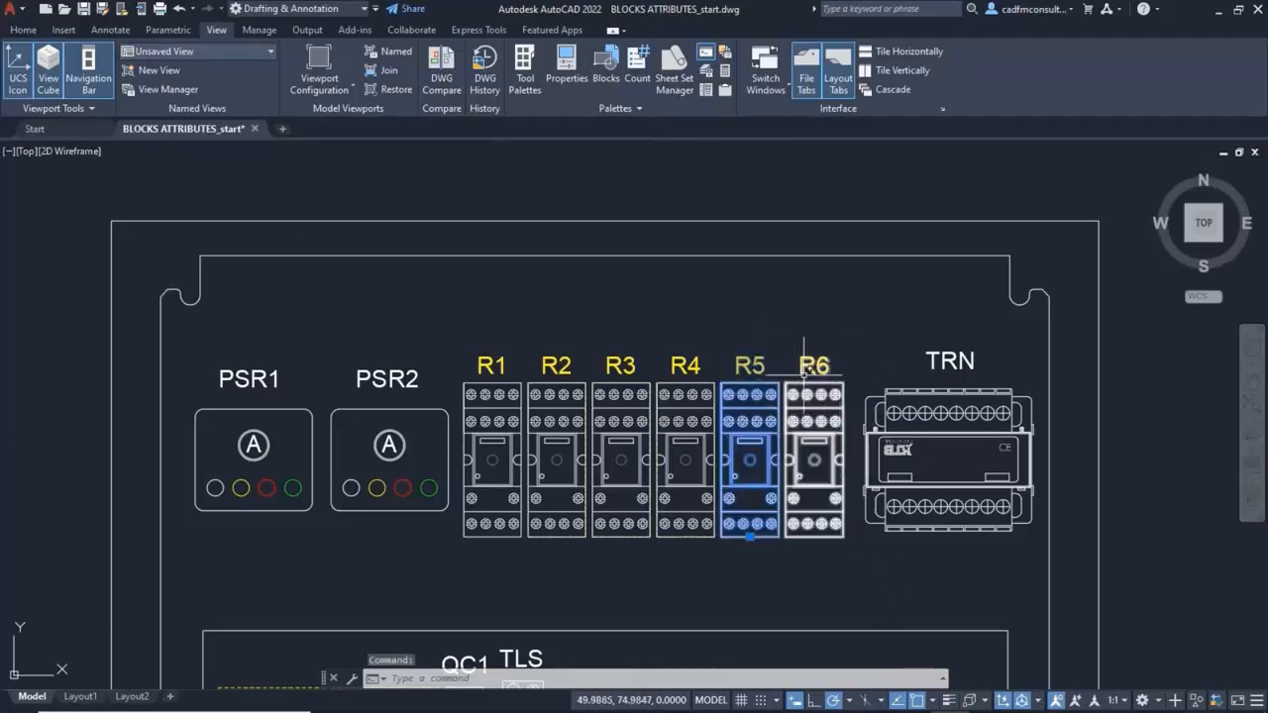
{"action": "left_click", "coordinate": [800, 377]}
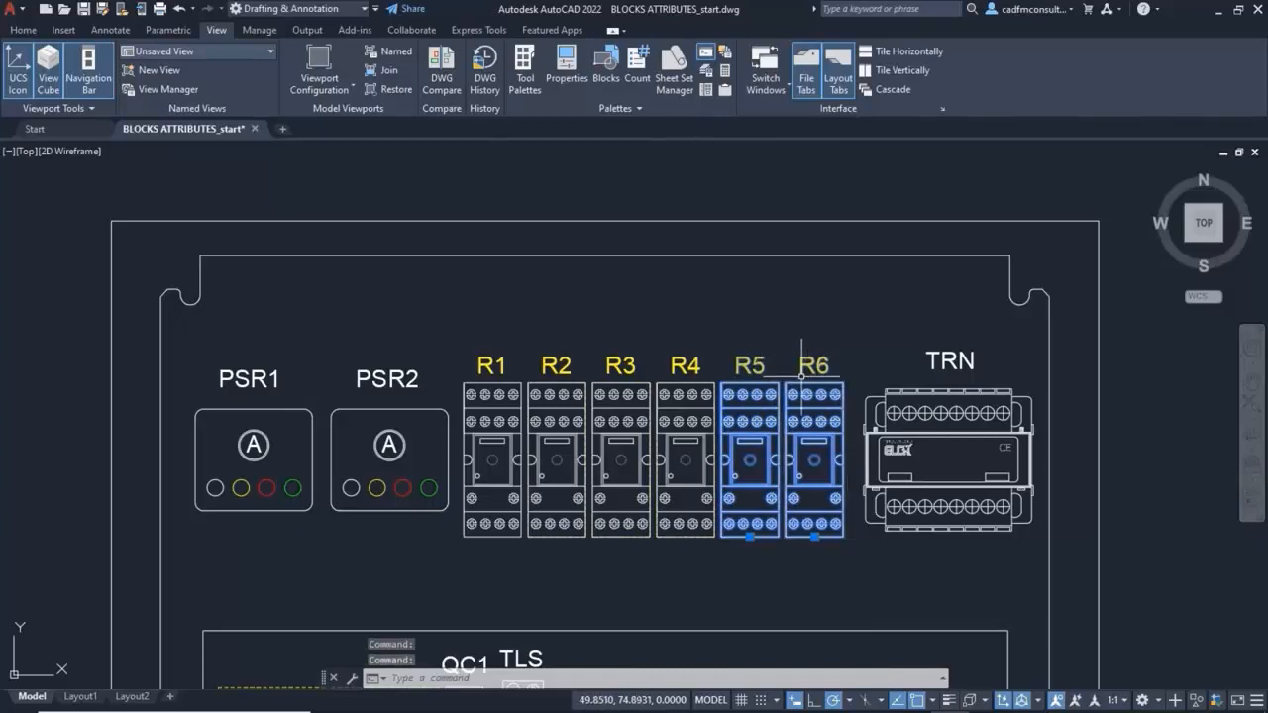
{"action": "key", "text": "Delete"}
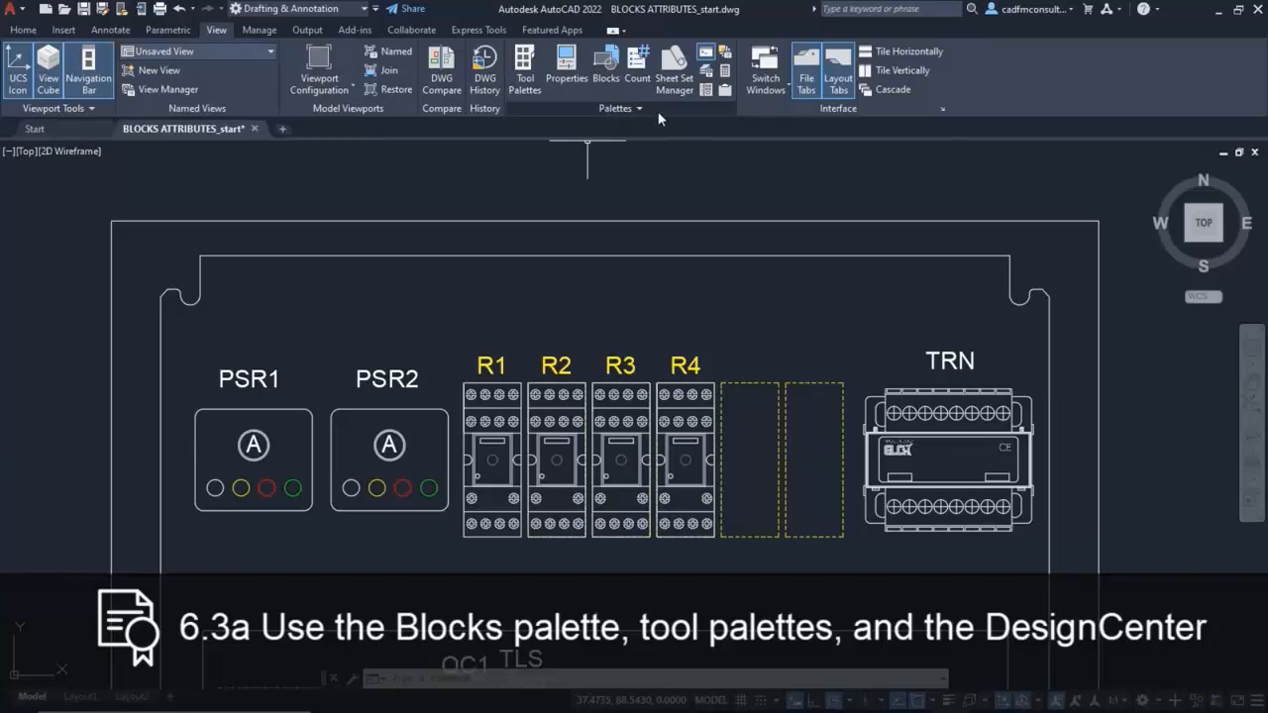
Open DesignCenter, check its history, and list the blocks of the open drawing BLOCKS ATTRIBUTES_start
{"action": "left_click", "coordinate": [707, 92]}
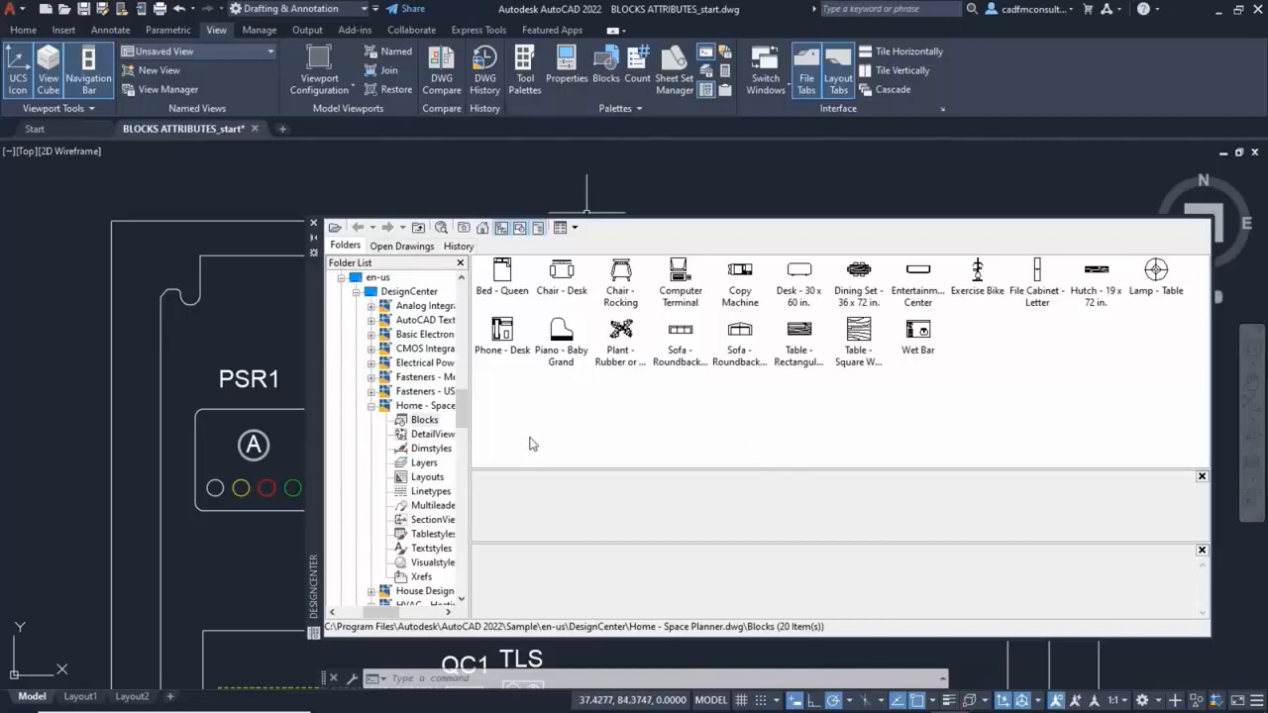
{"action": "left_click", "coordinate": [386, 247]}
{"action": "left_click", "coordinate": [451, 247]}
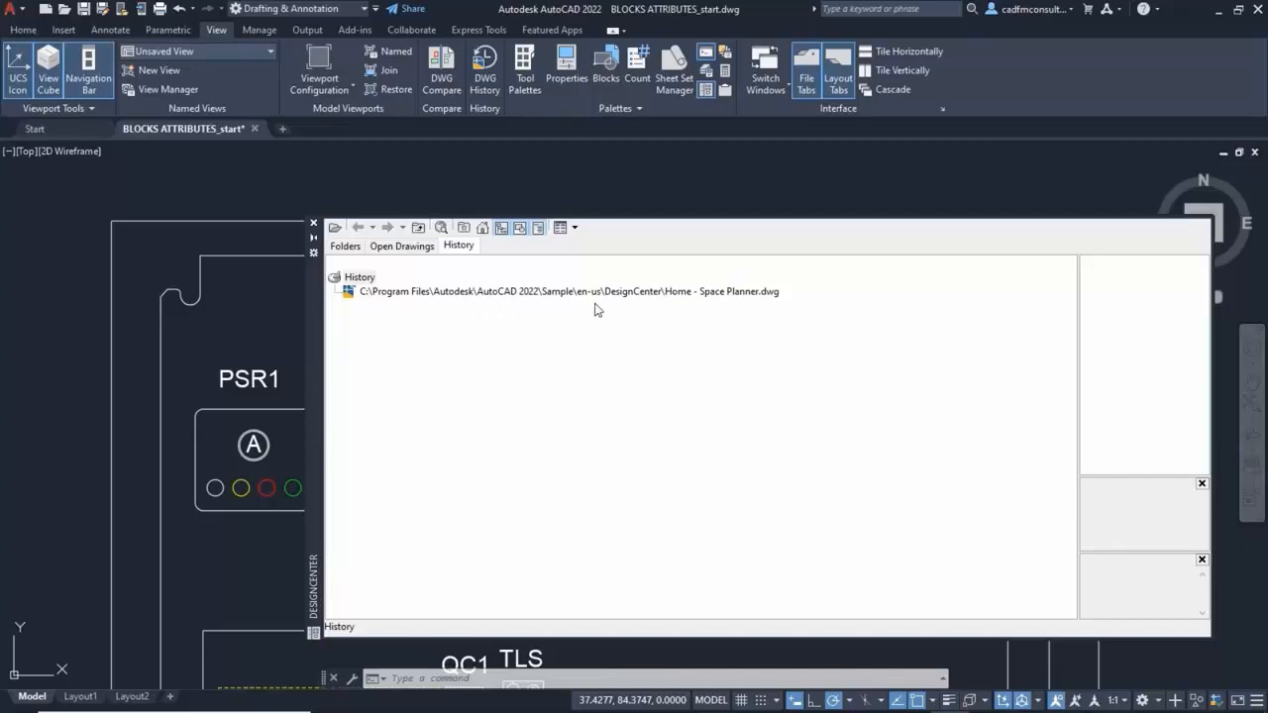
{"action": "left_click", "coordinate": [401, 245]}
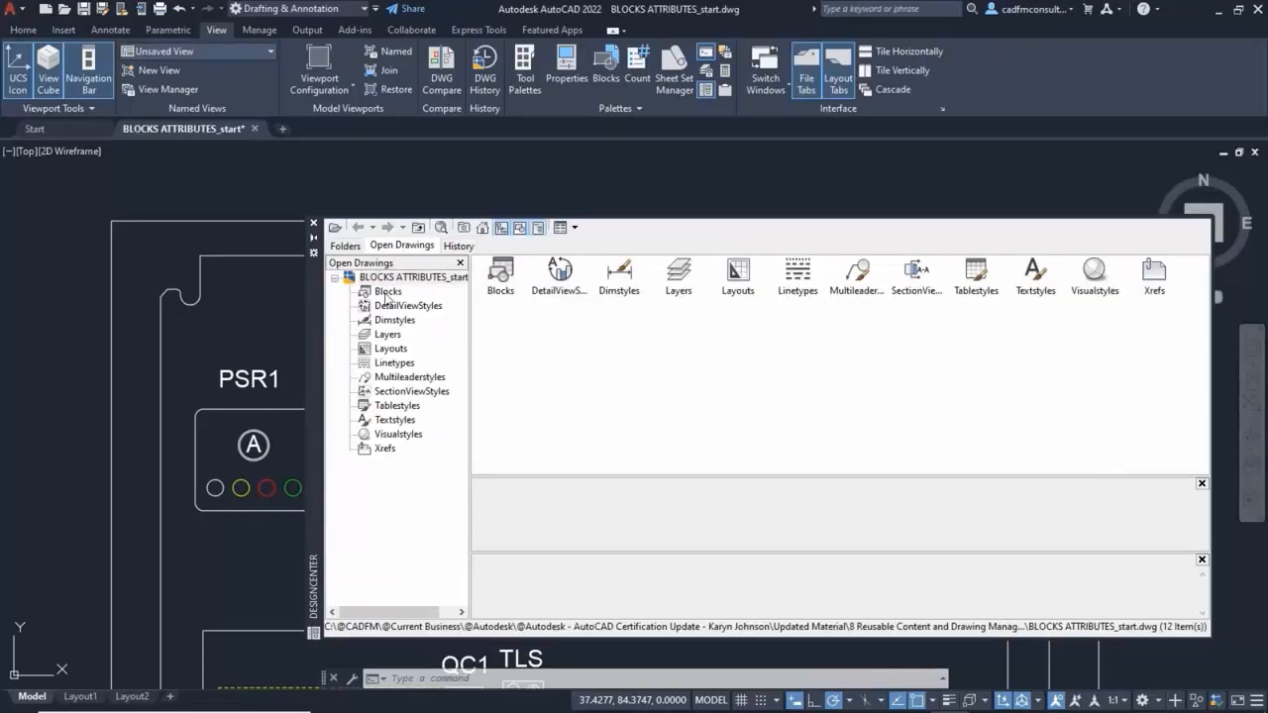
{"action": "left_click", "coordinate": [387, 294]}
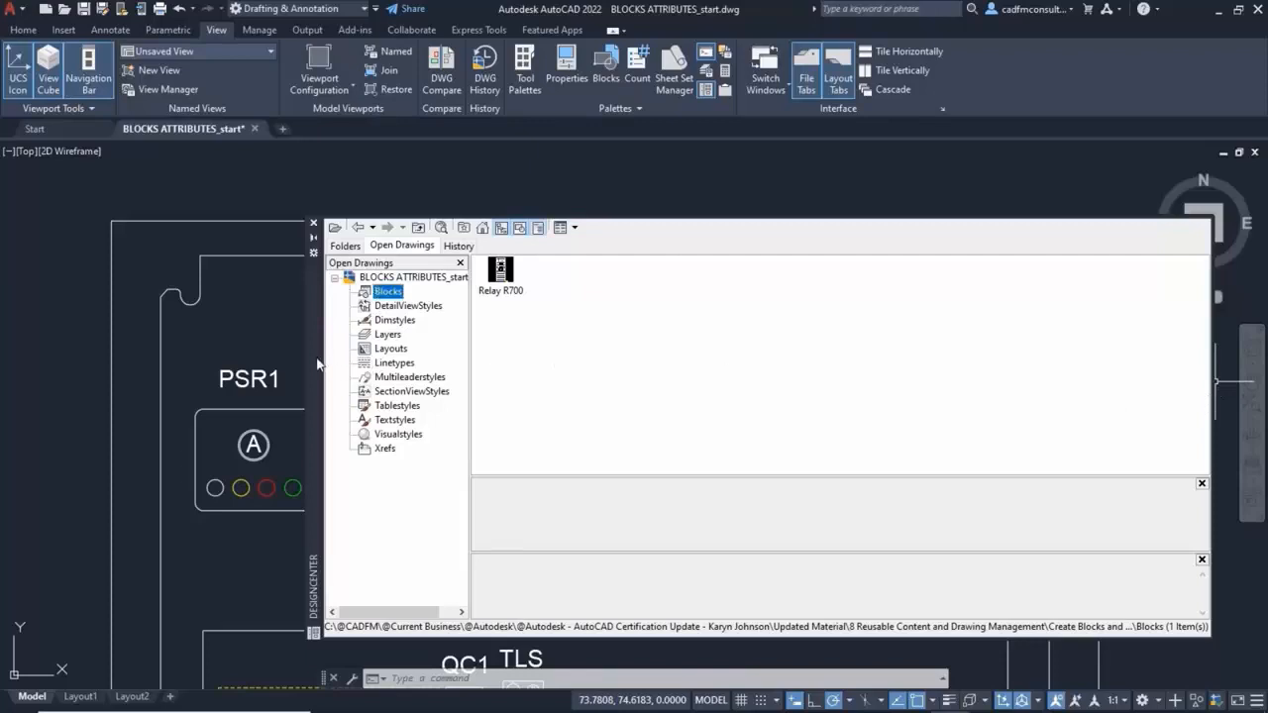
Move and shrink DesignCenter so it leaves the relay row uncovered, cancelling the stray selection window
{"action": "mouse_move", "coordinate": [315, 358]}
{"action": "left_mouse_down"}
{"action": "mouse_move", "coordinate": [181, 318]}
{"action": "mouse_move", "coordinate": [75, 314]}
{"action": "left_mouse_up"}
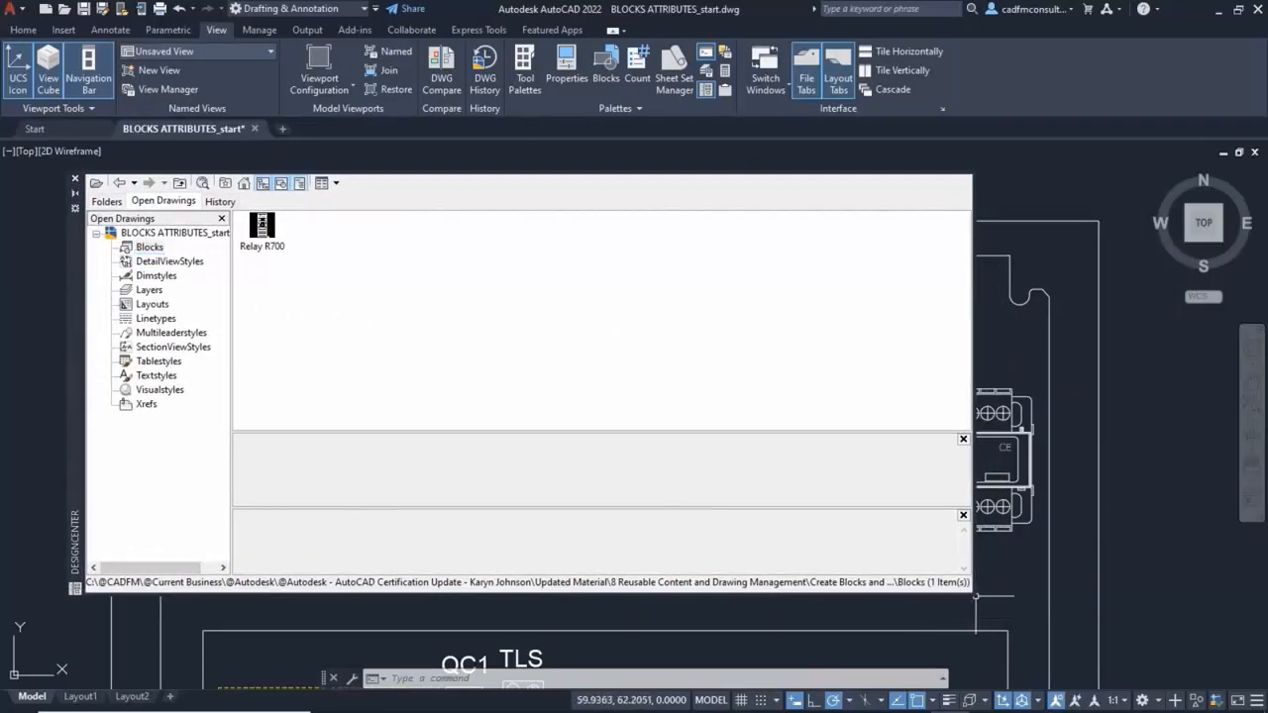
{"action": "left_click", "coordinate": [974, 596]}
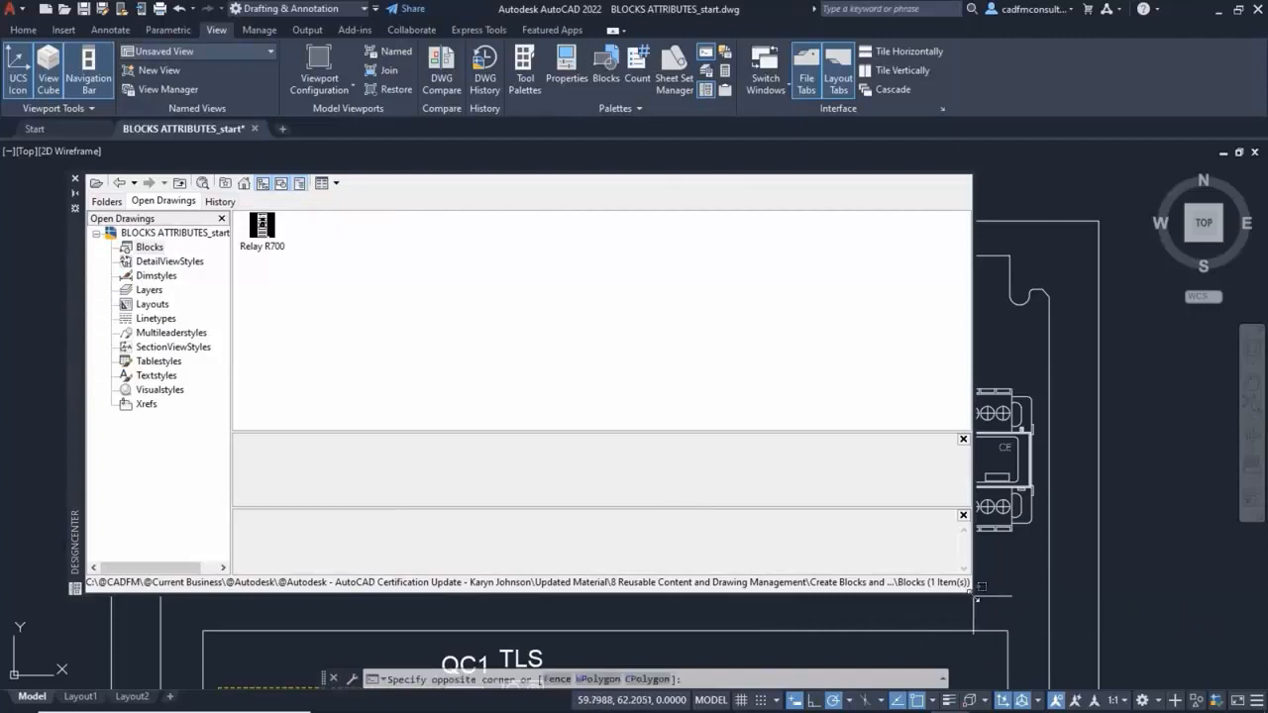
{"action": "mouse_move", "coordinate": [972, 593]}
{"action": "left_mouse_down"}
{"action": "mouse_move", "coordinate": [931, 565]}
{"action": "mouse_move", "coordinate": [584, 486]}
{"action": "mouse_move", "coordinate": [350, 473]}
{"action": "left_mouse_up"}
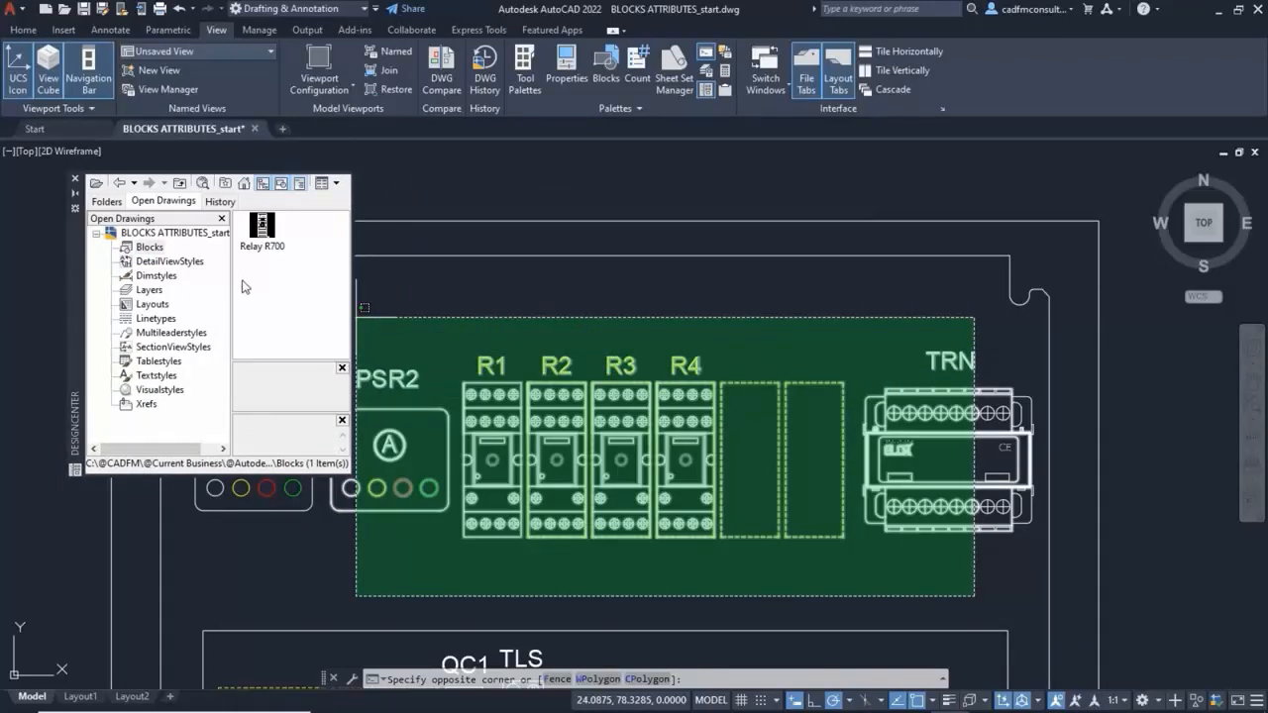
{"action": "key", "text": "Escape"}
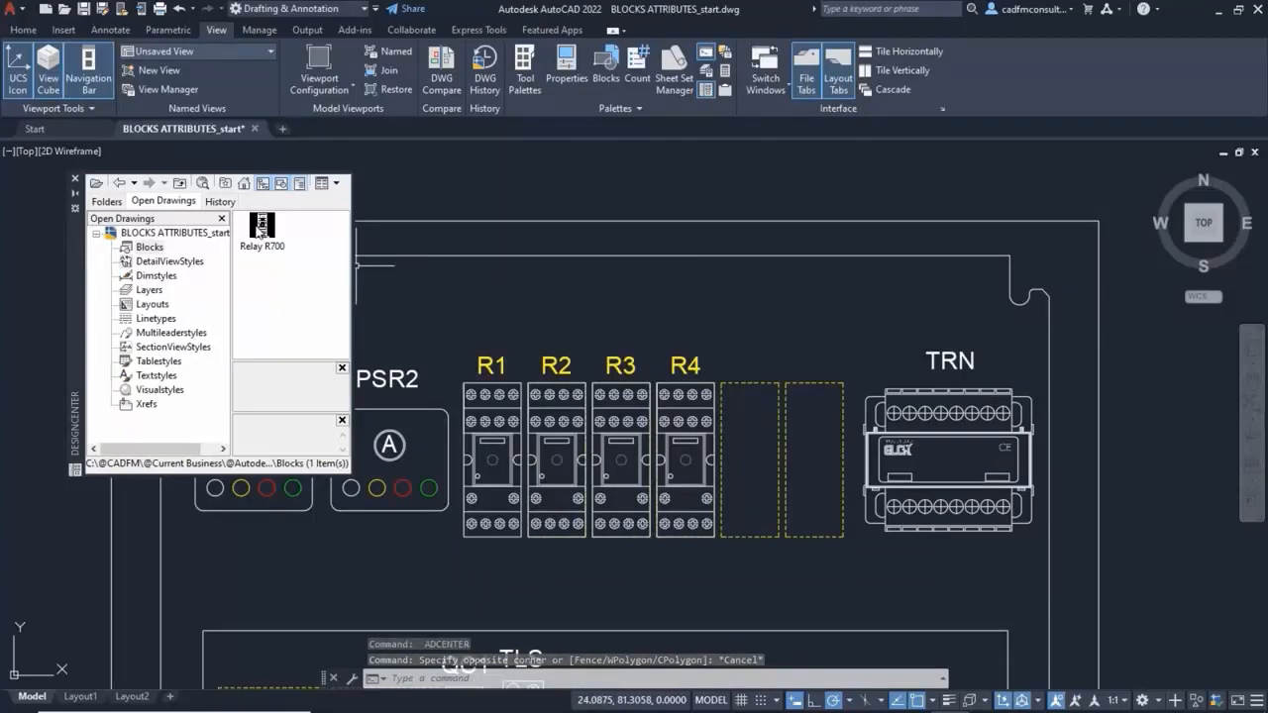
Try placing a Relay R700 from DesignCenter above the empty dashed slots without editing its attributes, and undo the placement
{"action": "left_click_drag", "start_coordinate": [260, 230], "coordinate": [797, 364]}
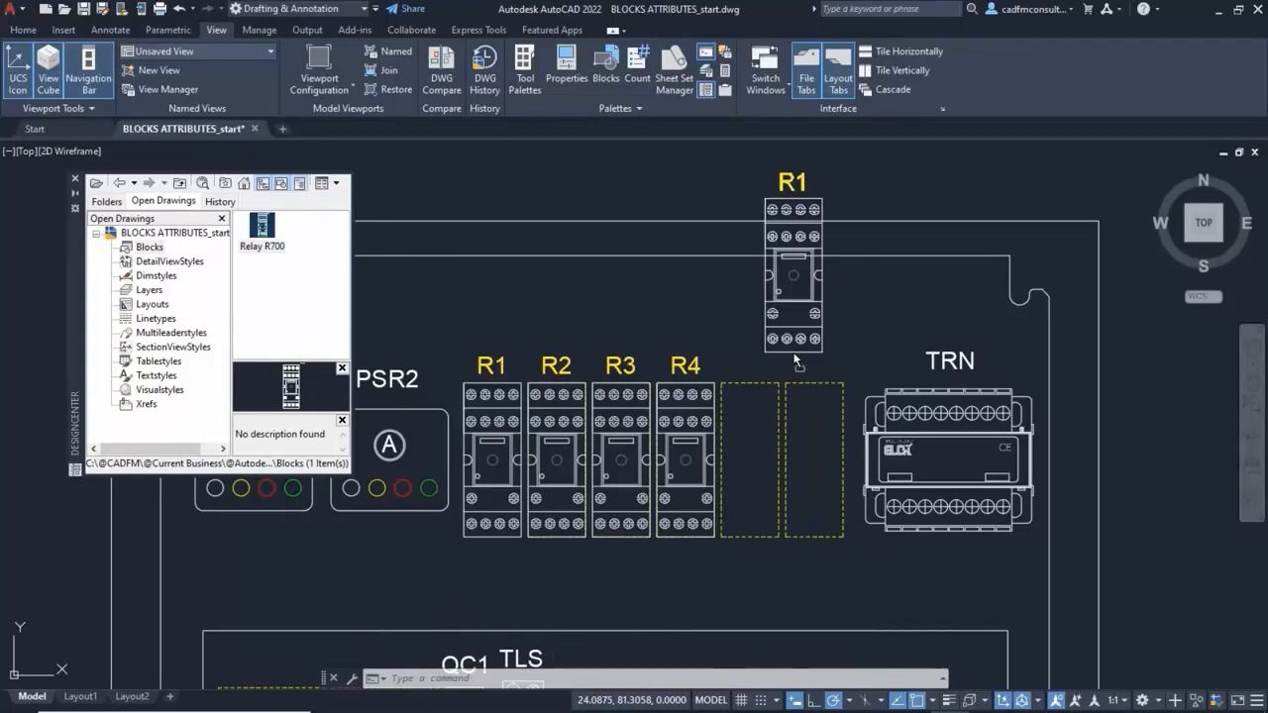
{"action": "left_click_drag", "start_coordinate": [798, 363], "coordinate": [793, 358]}
{"action": "left_click", "coordinate": [678, 591]}
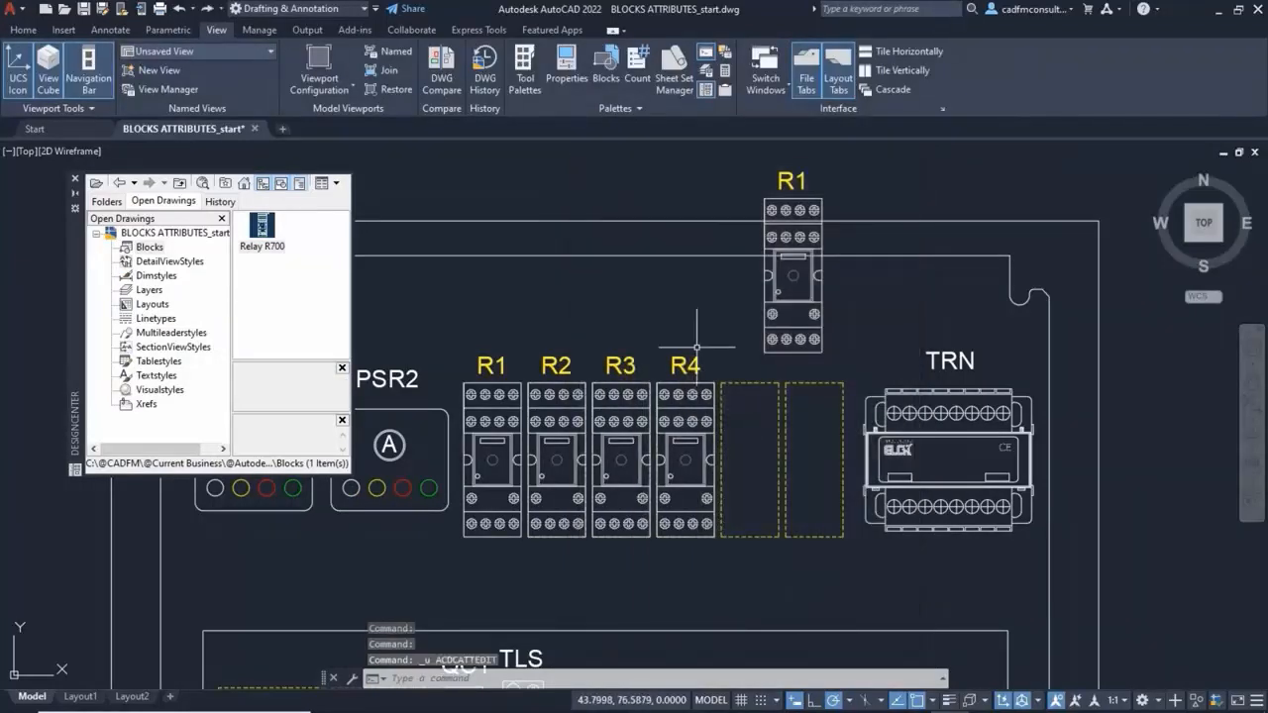
{"action": "key", "text": "ctrl+z"}
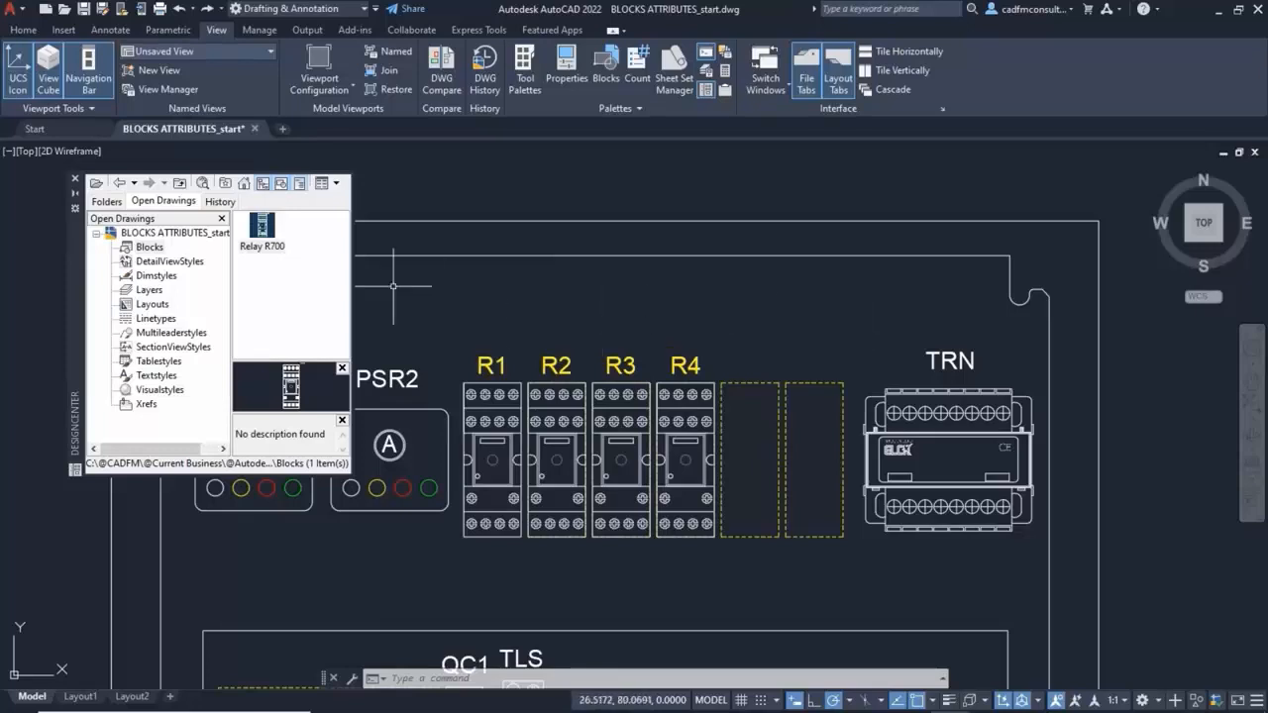
Insert a Relay R700 from DesignCenter into the dashed slot beside R4 with reference designator R5, and close DesignCenter
{"action": "right_click", "coordinate": [268, 234]}
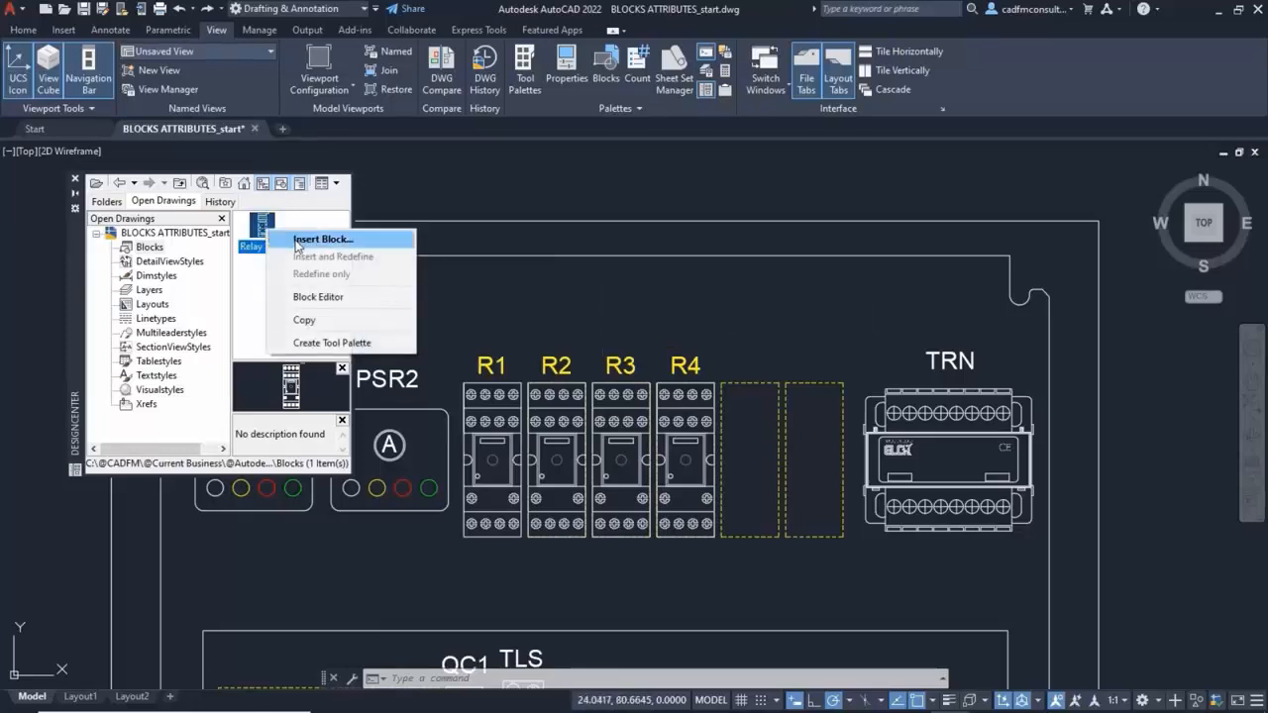
{"action": "left_click", "coordinate": [301, 241]}
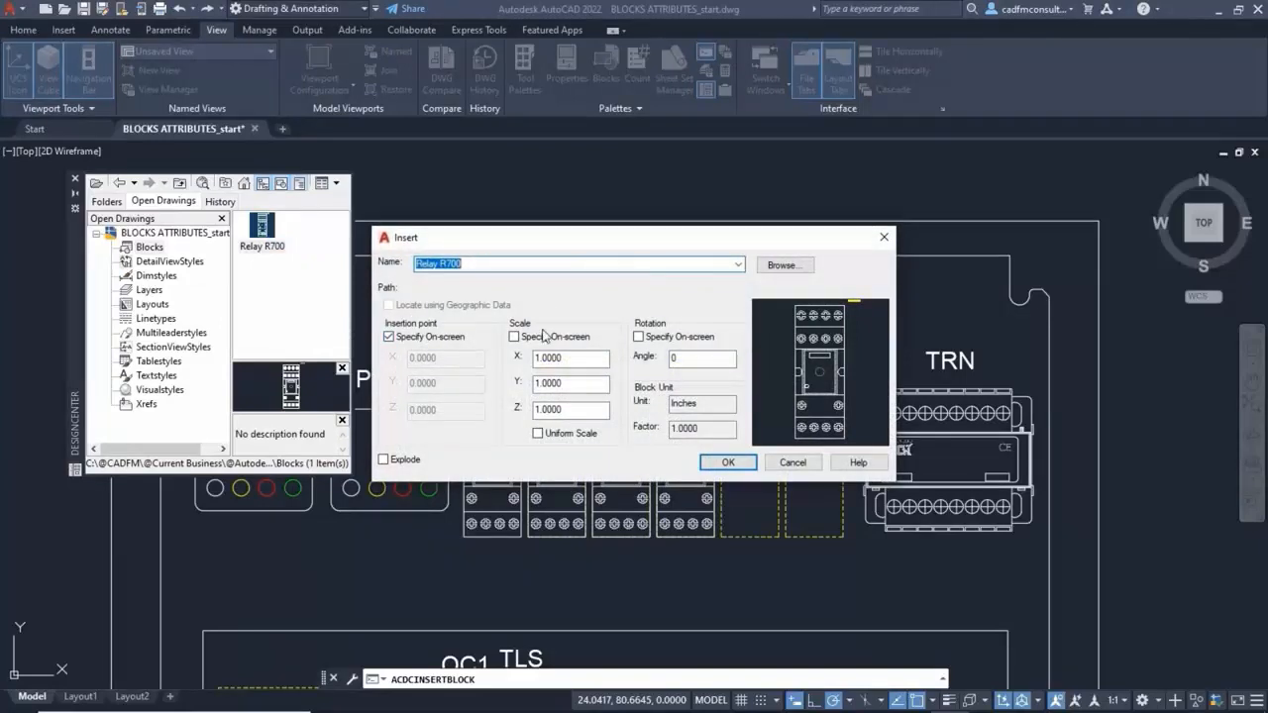
{"action": "left_click", "coordinate": [722, 461]}
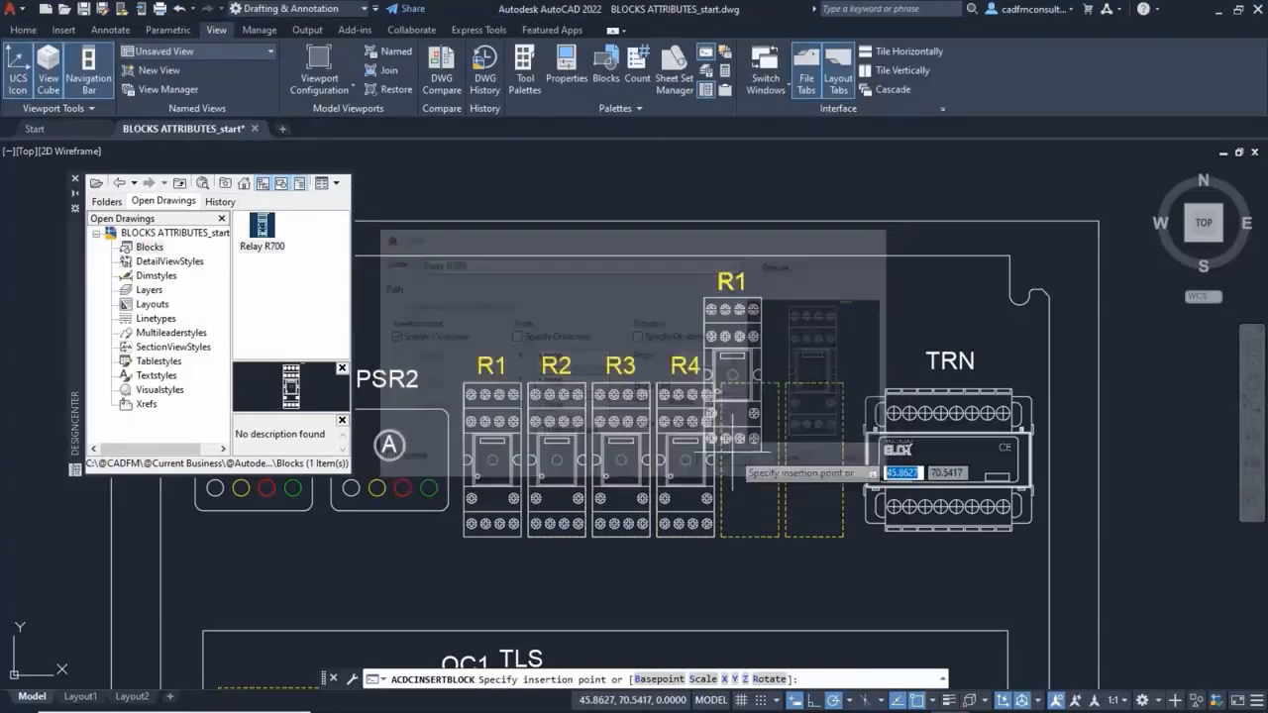
{"action": "left_click", "coordinate": [753, 535]}
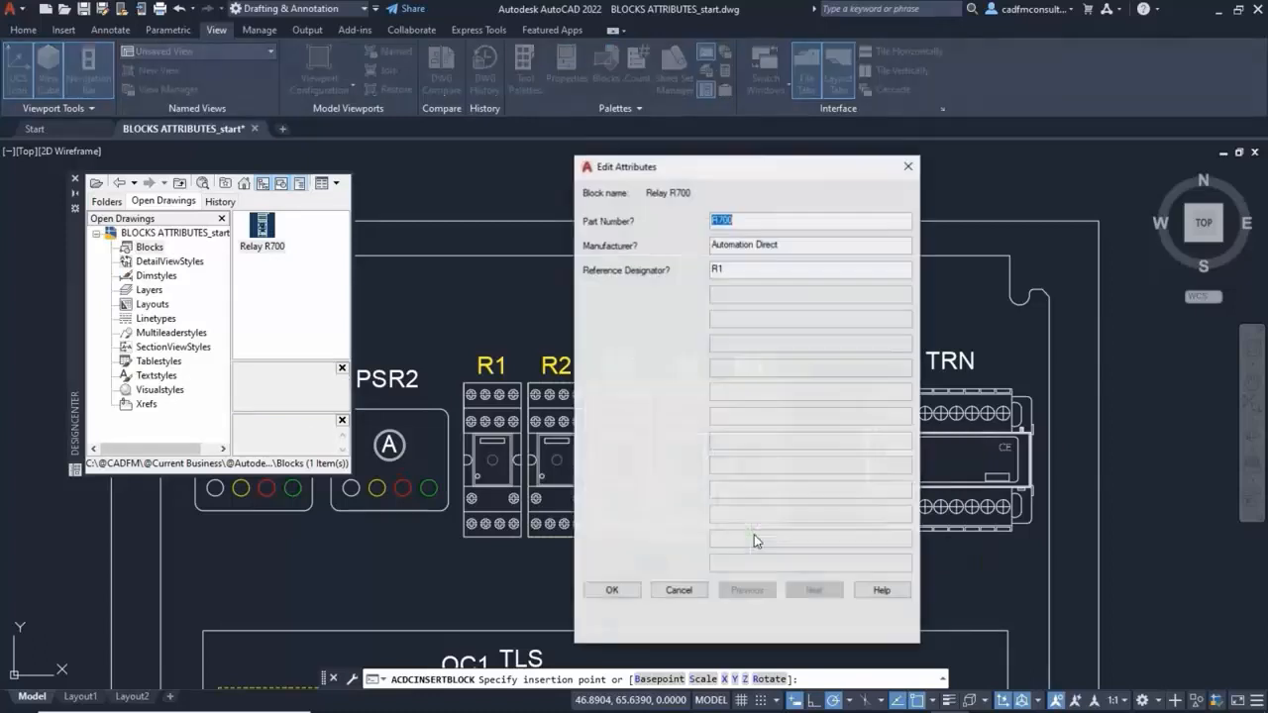
{"action": "left_click", "coordinate": [737, 269]}
{"action": "key", "text": "BackSpace"}
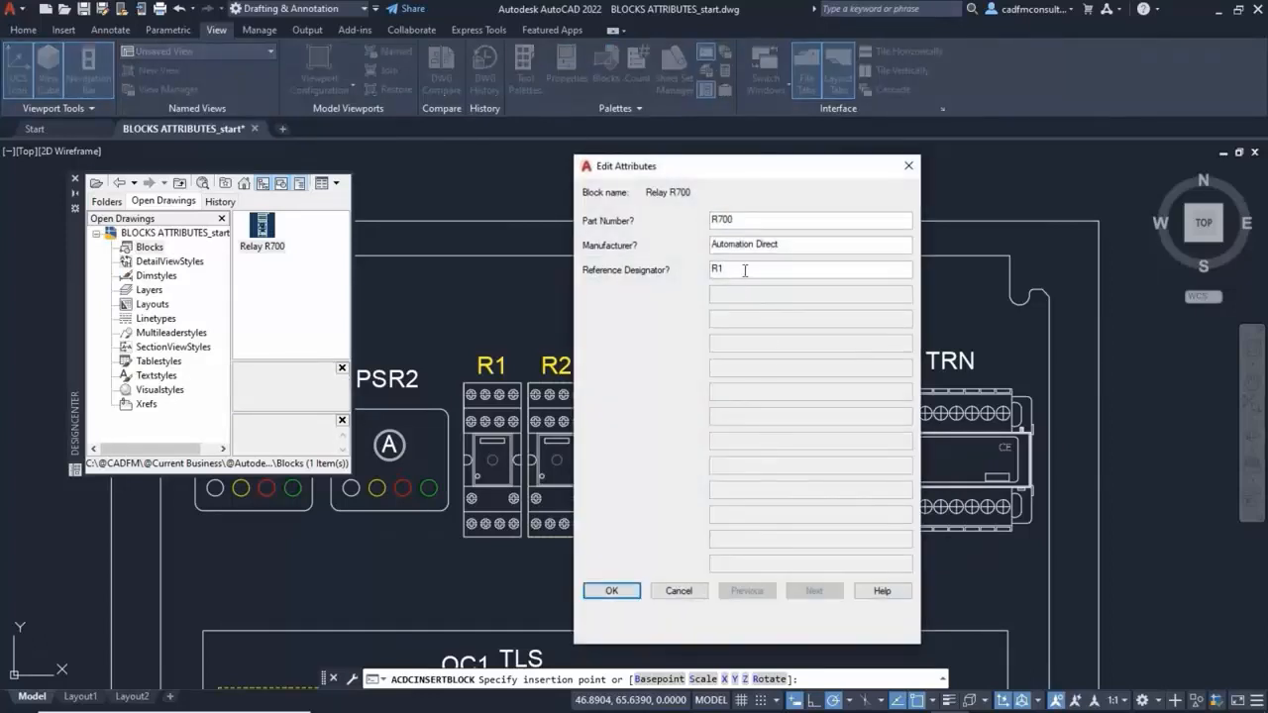
{"action": "type", "text": "5"}
{"action": "left_click", "coordinate": [610, 591]}
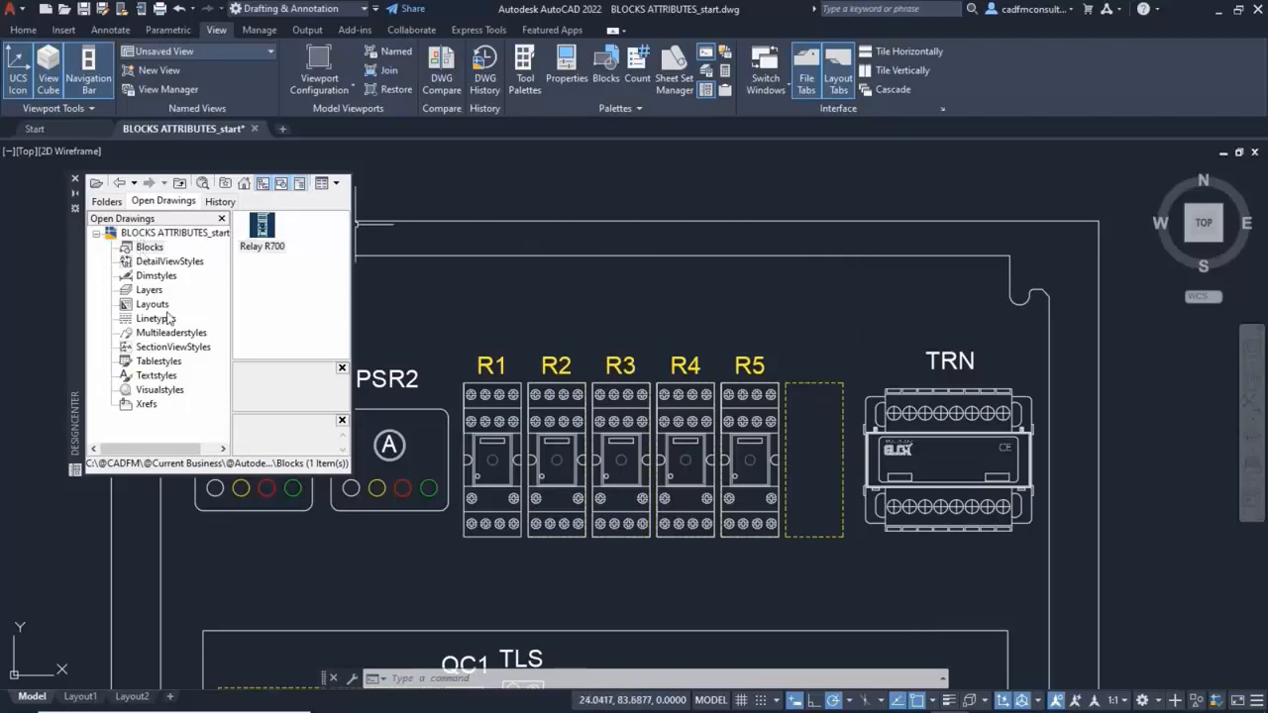
{"action": "left_click", "coordinate": [74, 179]}
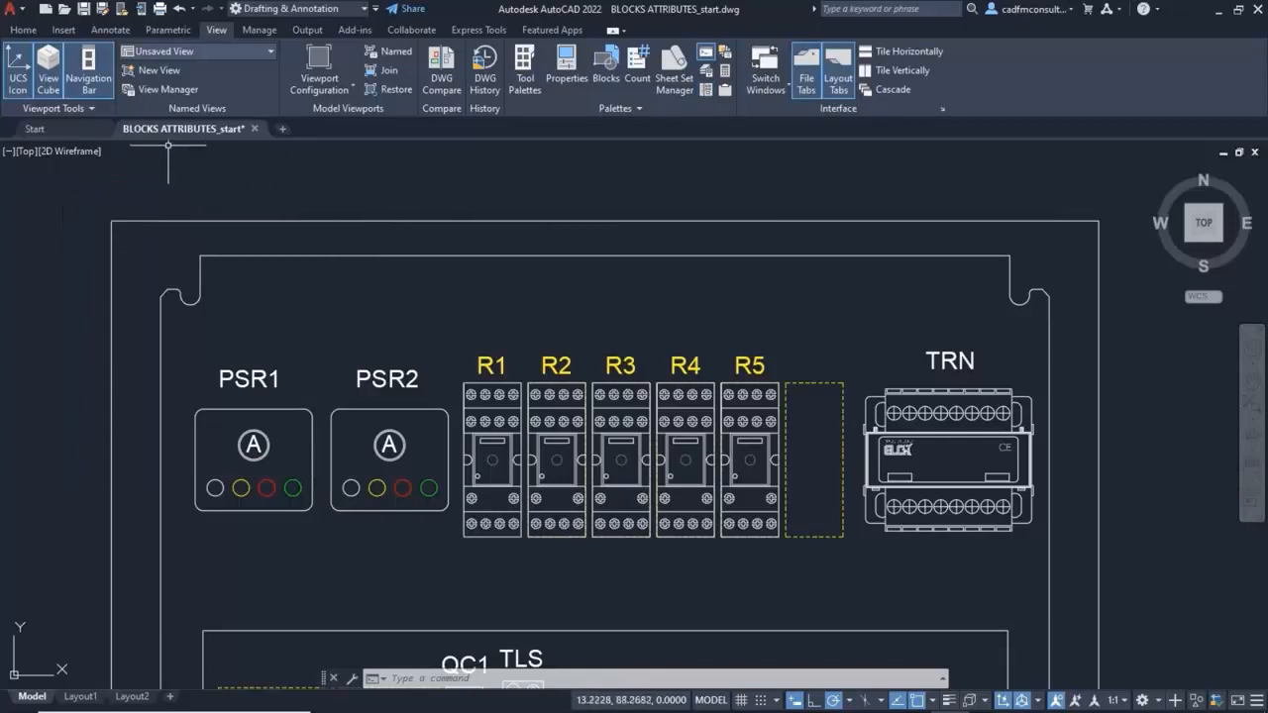
Open the Blocks palette, move it clear of the relay row, and browse its recent, favorite, library and current drawing blocks
{"action": "left_click", "coordinate": [61, 29]}
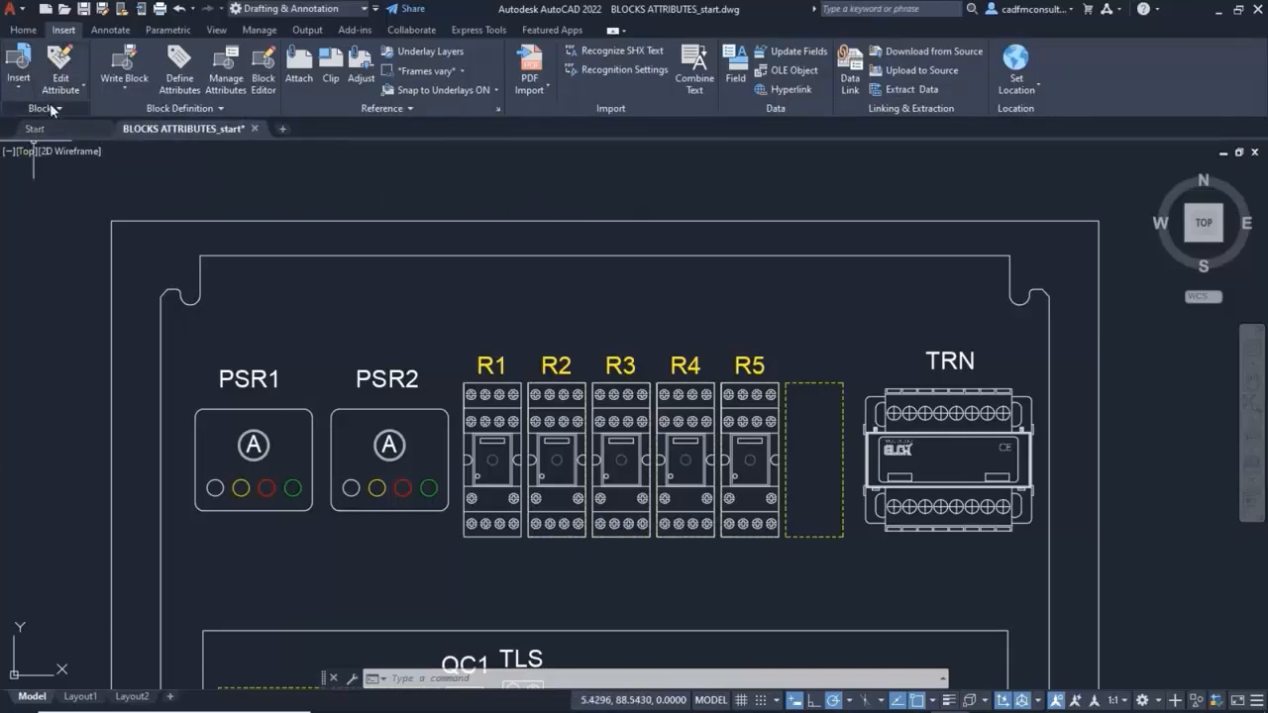
{"action": "left_click", "coordinate": [18, 91]}
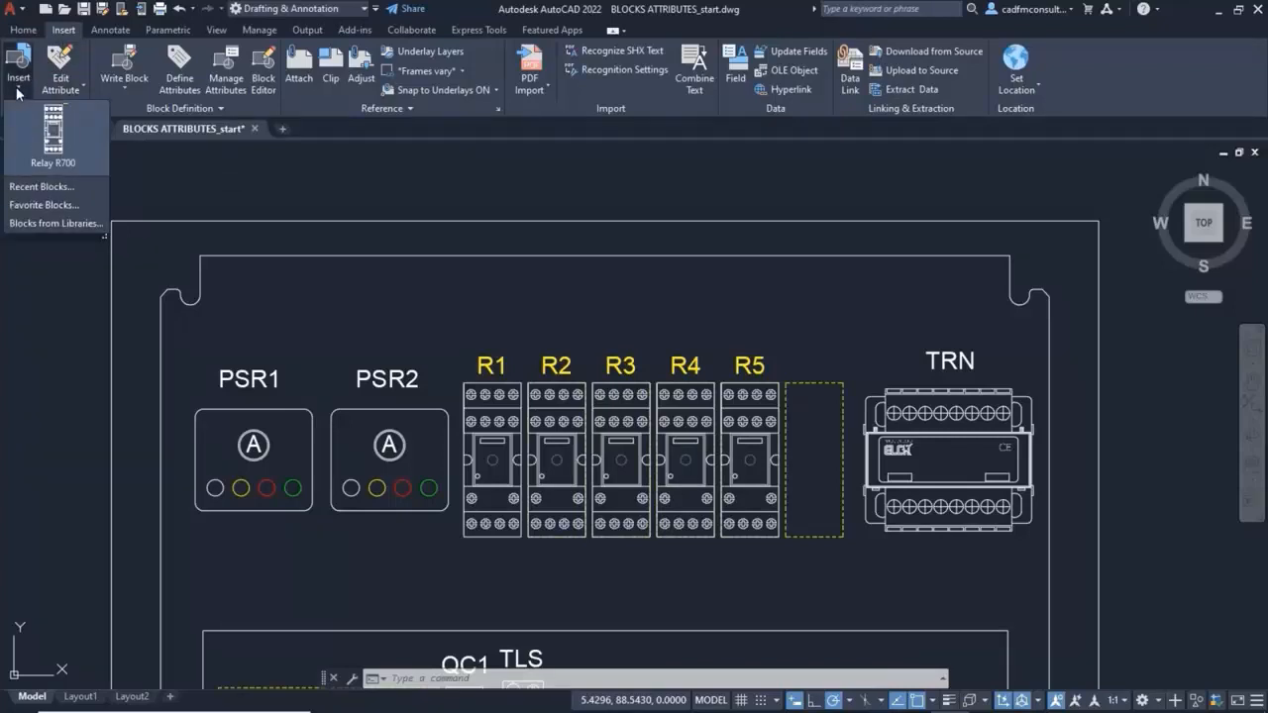
{"action": "left_click", "coordinate": [38, 186]}
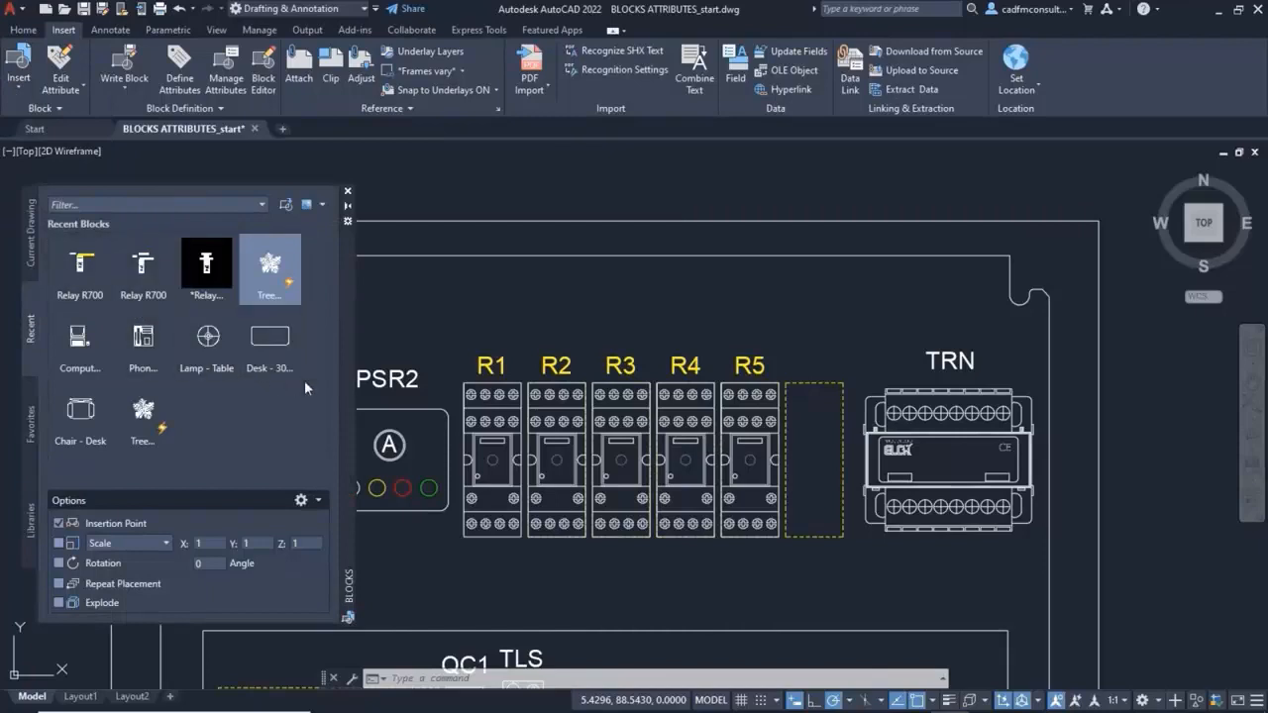
{"action": "mouse_move", "coordinate": [348, 352]}
{"action": "left_mouse_down"}
{"action": "mouse_move", "coordinate": [906, 381]}
{"action": "mouse_move", "coordinate": [1203, 388]}
{"action": "mouse_move", "coordinate": [1197, 376]}
{"action": "left_mouse_up"}
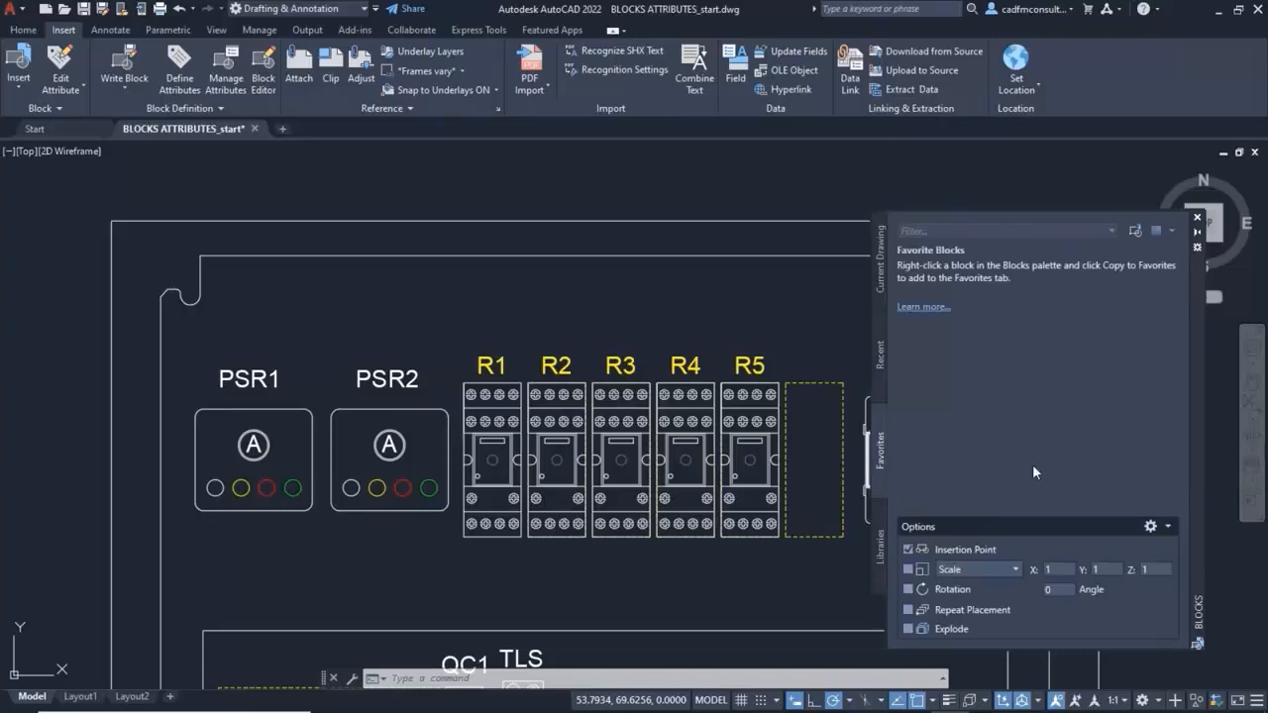
{"action": "left_click", "coordinate": [880, 547]}
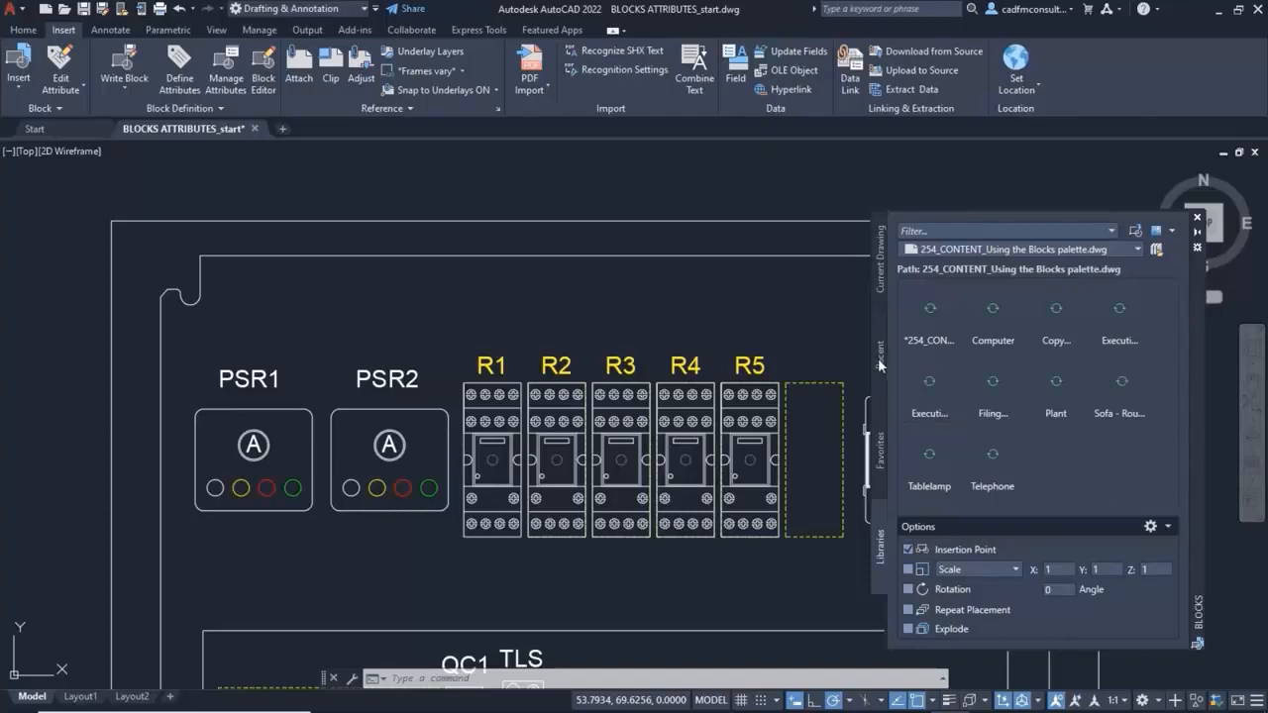
{"action": "left_click", "coordinate": [881, 279]}
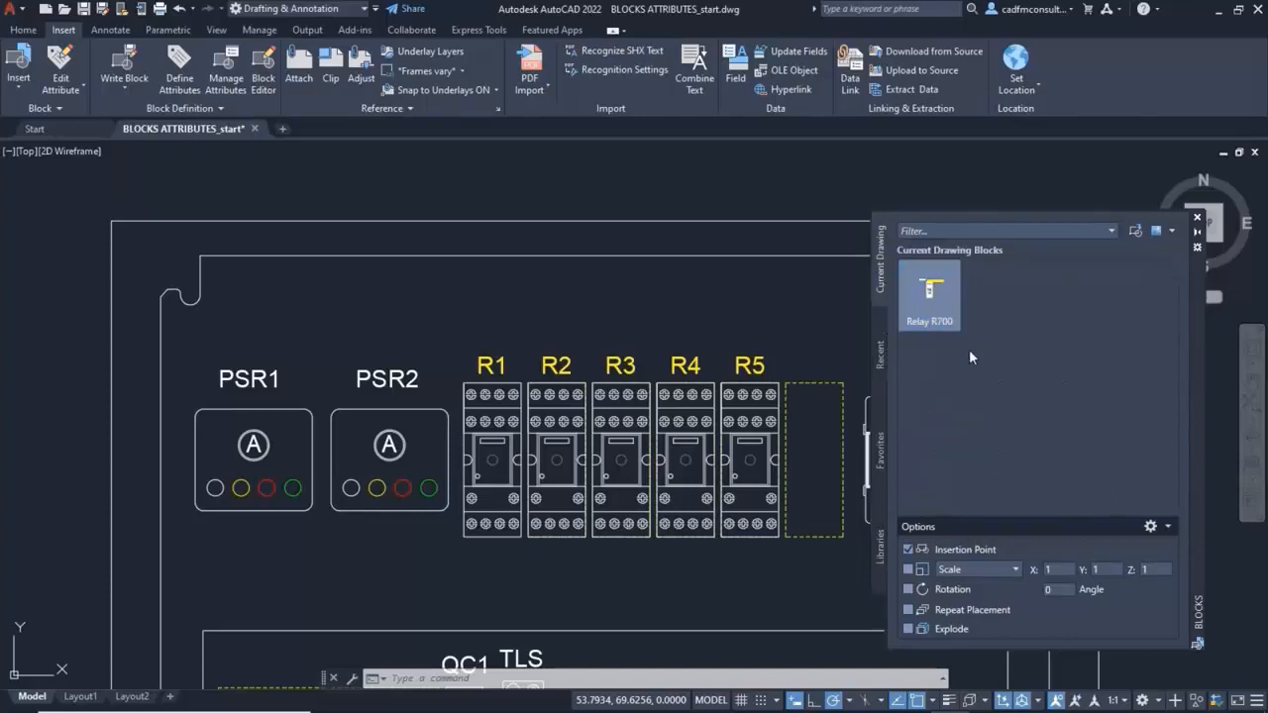
Insert the current drawing's Relay R700 into the last dashed slot with reference designator R6, and close the Blocks palette
{"action": "left_click", "coordinate": [953, 309]}
{"action": "left_click", "coordinate": [927, 293]}
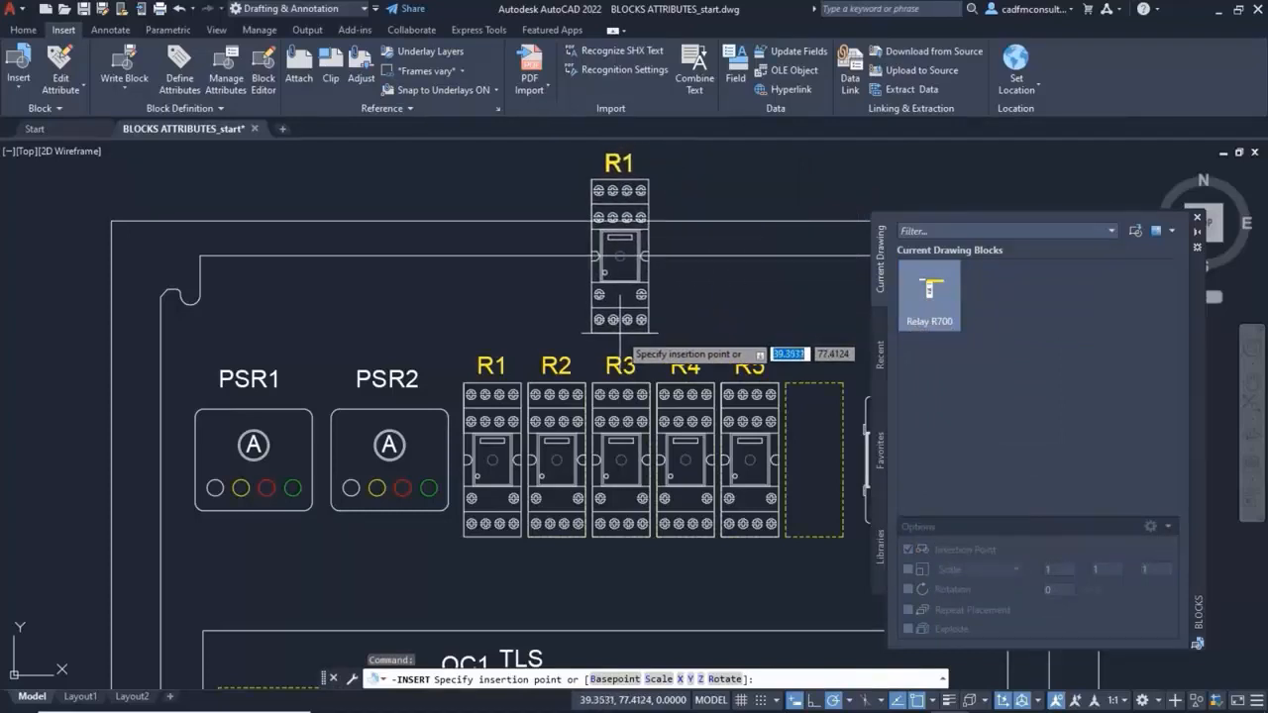
{"action": "left_click", "coordinate": [815, 536]}
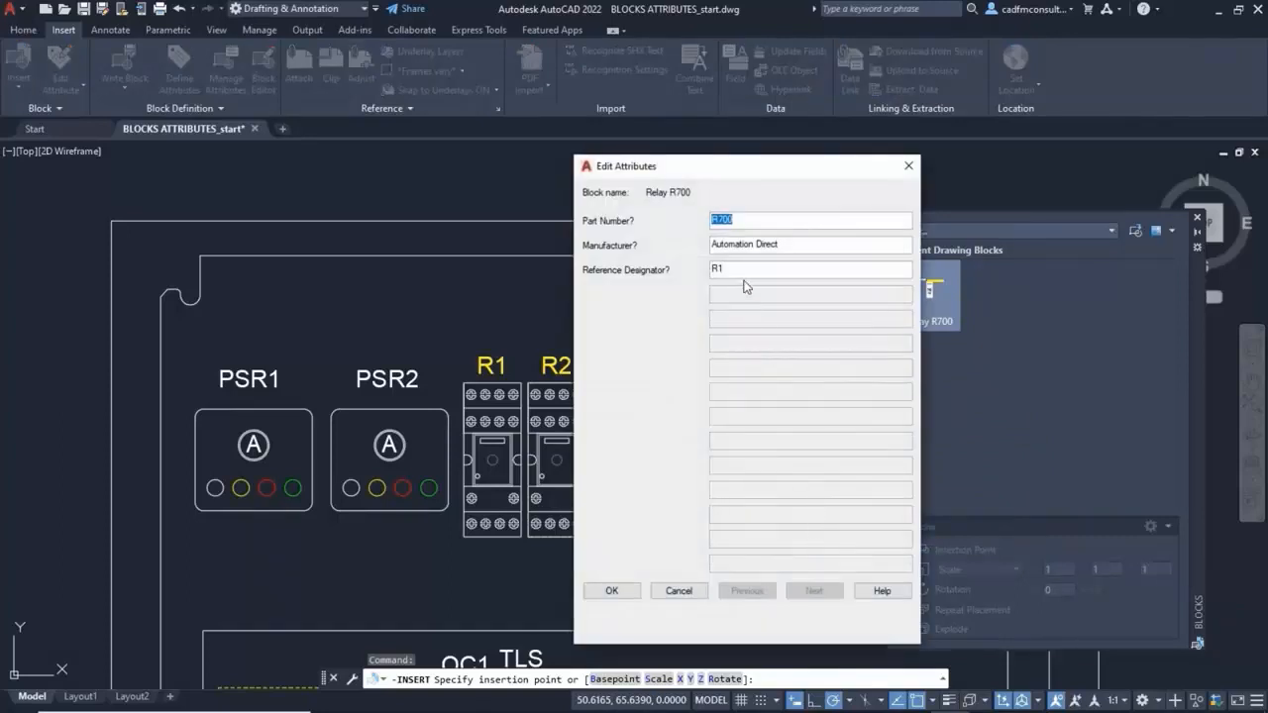
{"action": "left_click", "coordinate": [747, 269]}
{"action": "key", "text": "BackSpace"}
{"action": "type", "text": "6"}
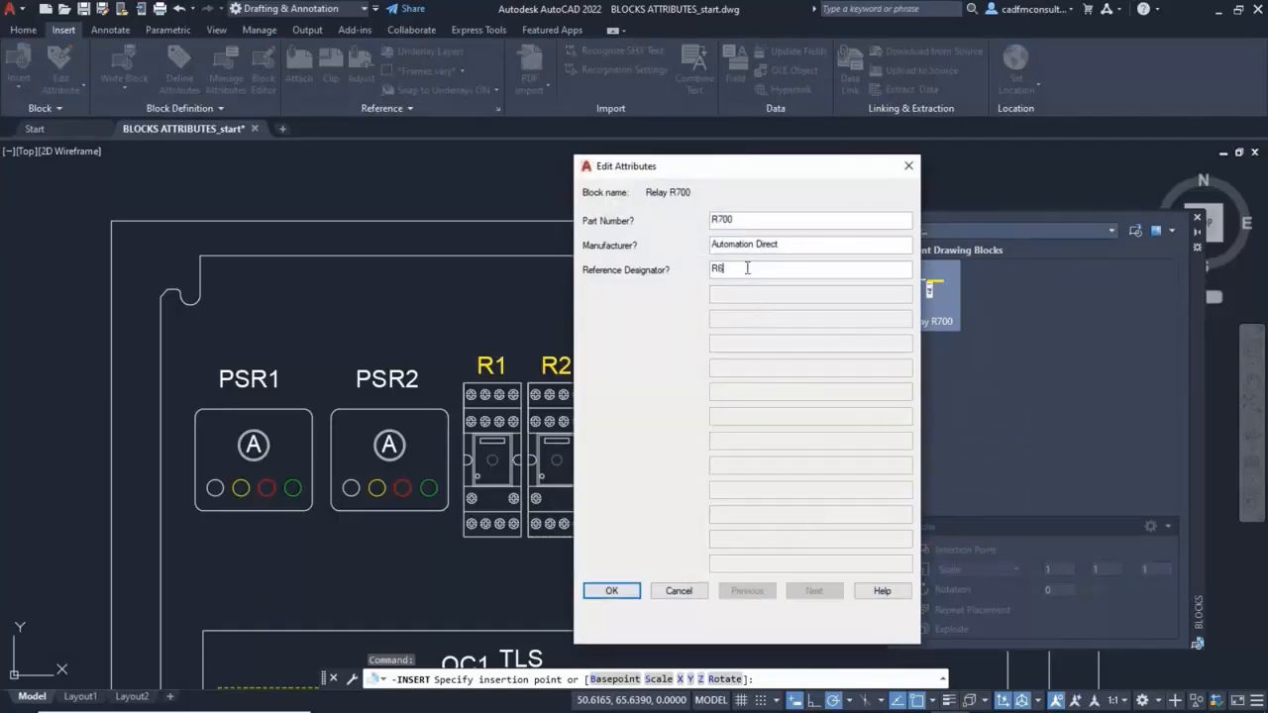
{"action": "left_click", "coordinate": [614, 592]}
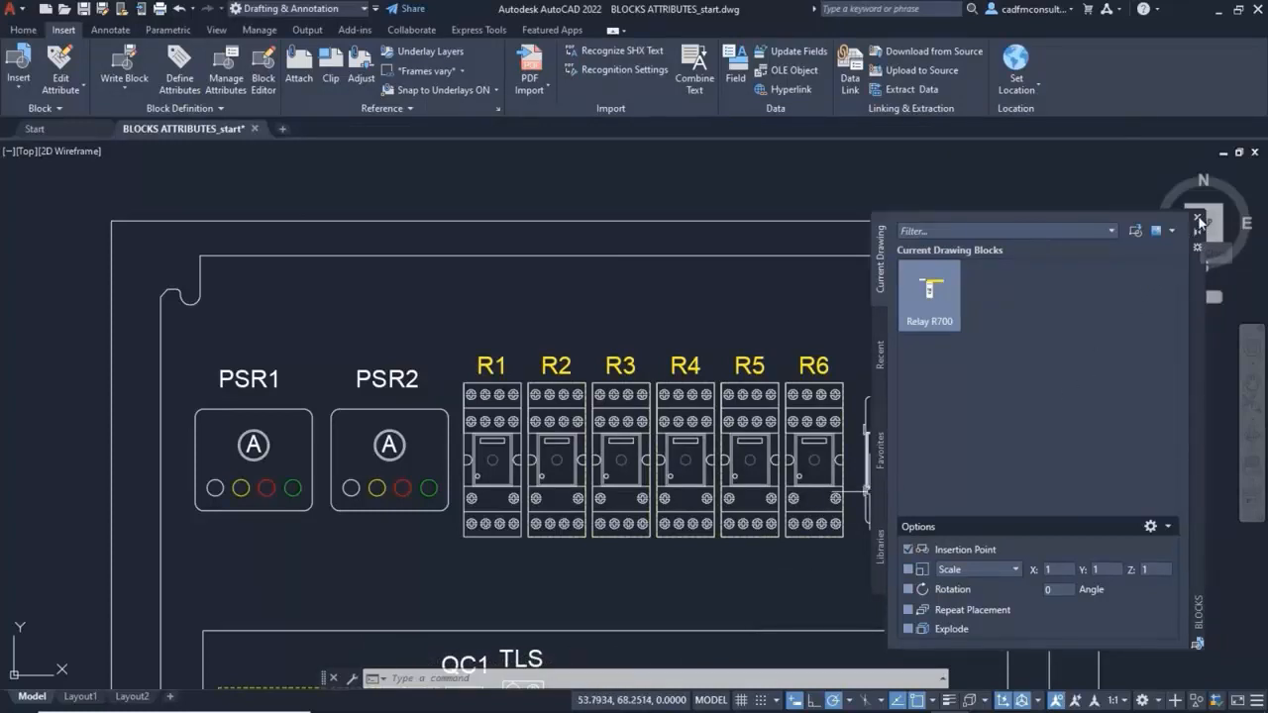
{"action": "left_click", "coordinate": [1196, 217]}
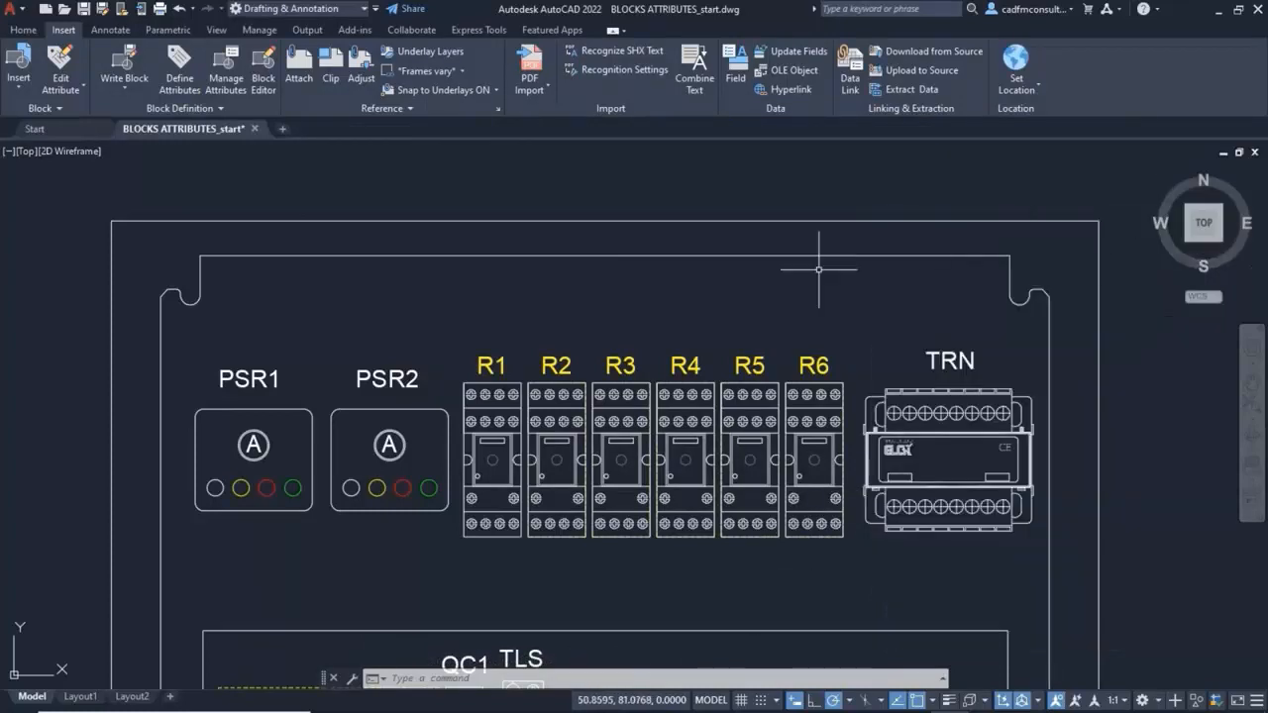
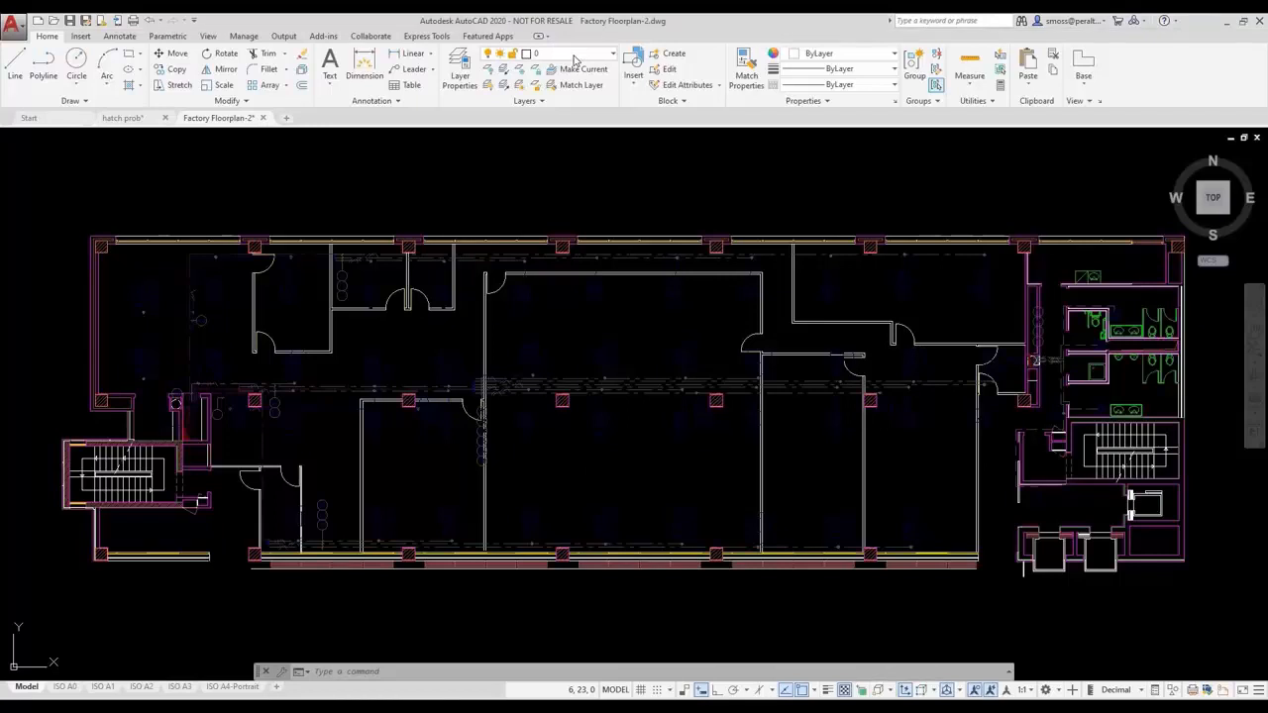
Review the floor plan's layer list, including the Factory Electric-M layers, and open the External References palette over the plan
{"action": "left_click", "coordinate": [613, 55]}
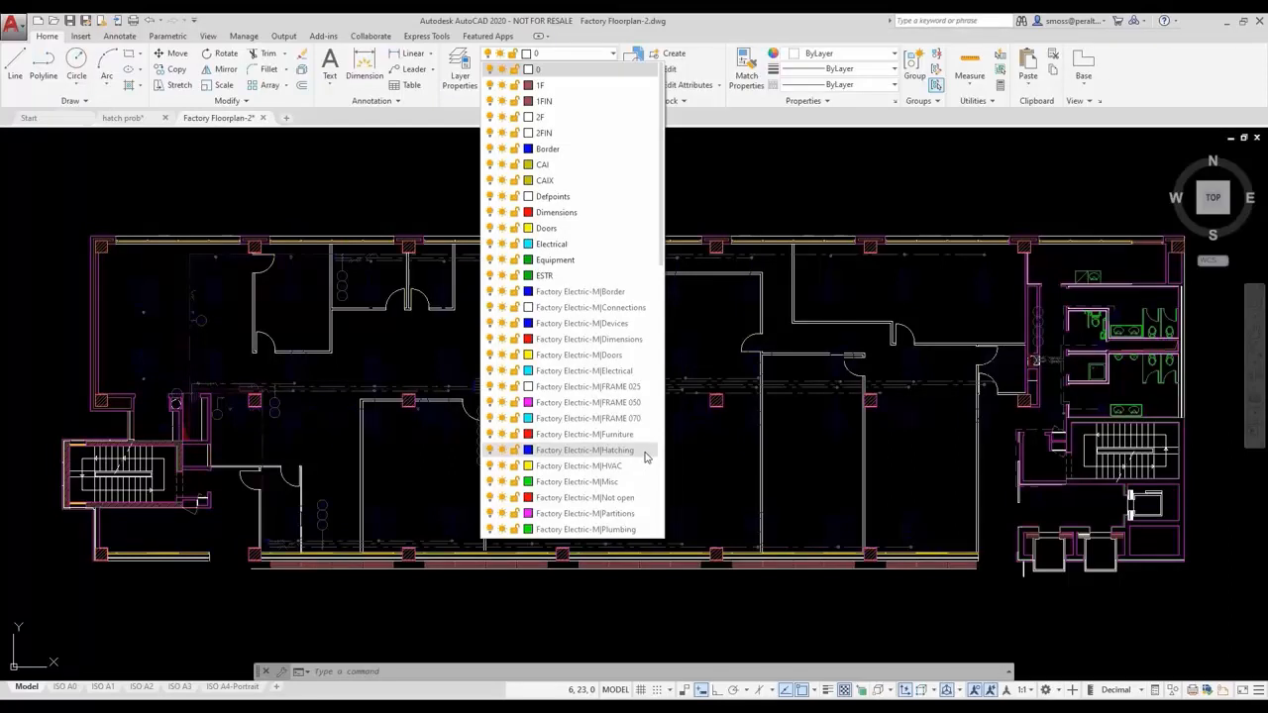
{"action": "left_click", "coordinate": [751, 177]}
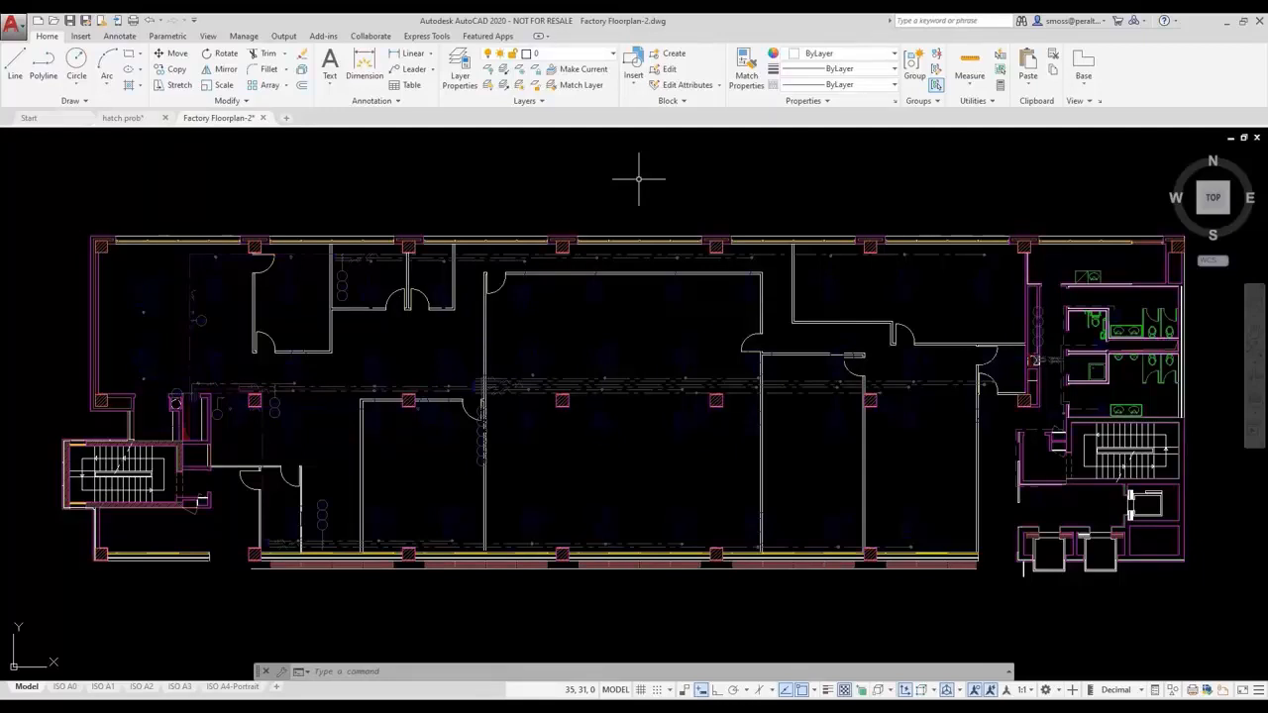
{"action": "type", "text": "XREF"}
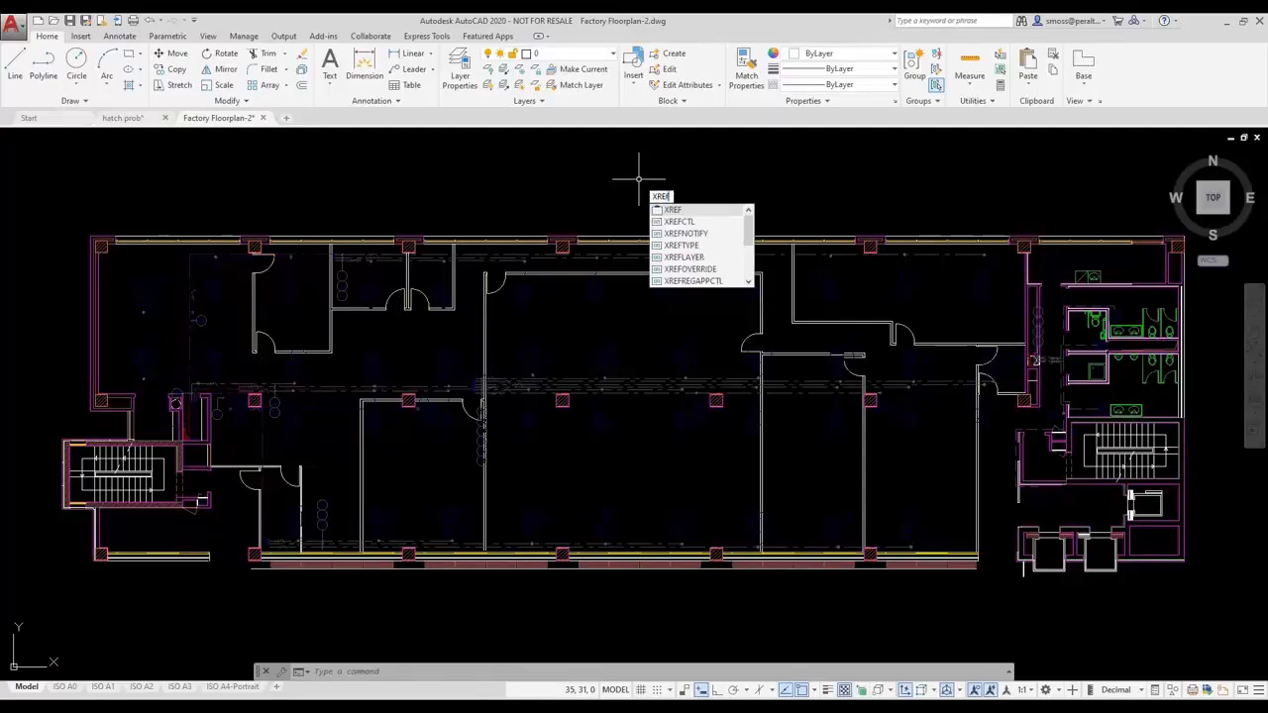
{"action": "key", "text": "Return"}
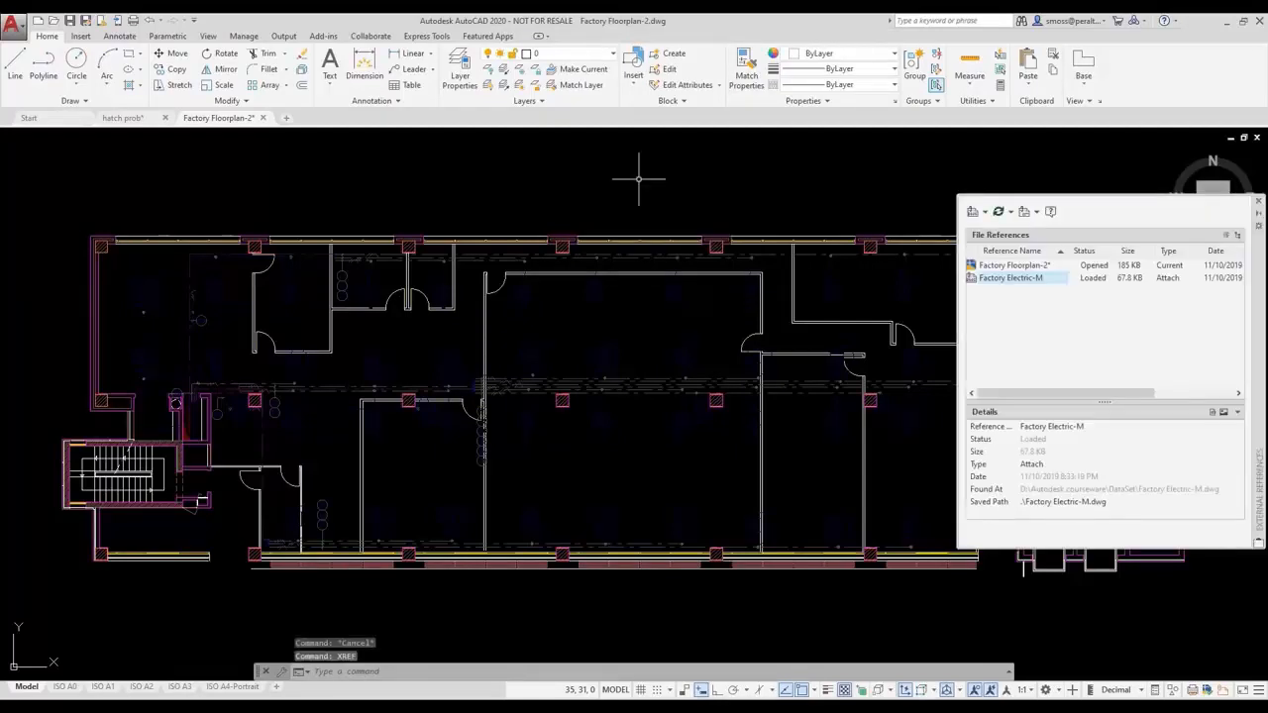
{"action": "mouse_move", "coordinate": [1257, 295]}
{"action": "left_mouse_down"}
{"action": "mouse_move", "coordinate": [958, 299]}
{"action": "mouse_move", "coordinate": [946, 286]}
{"action": "left_mouse_up"}
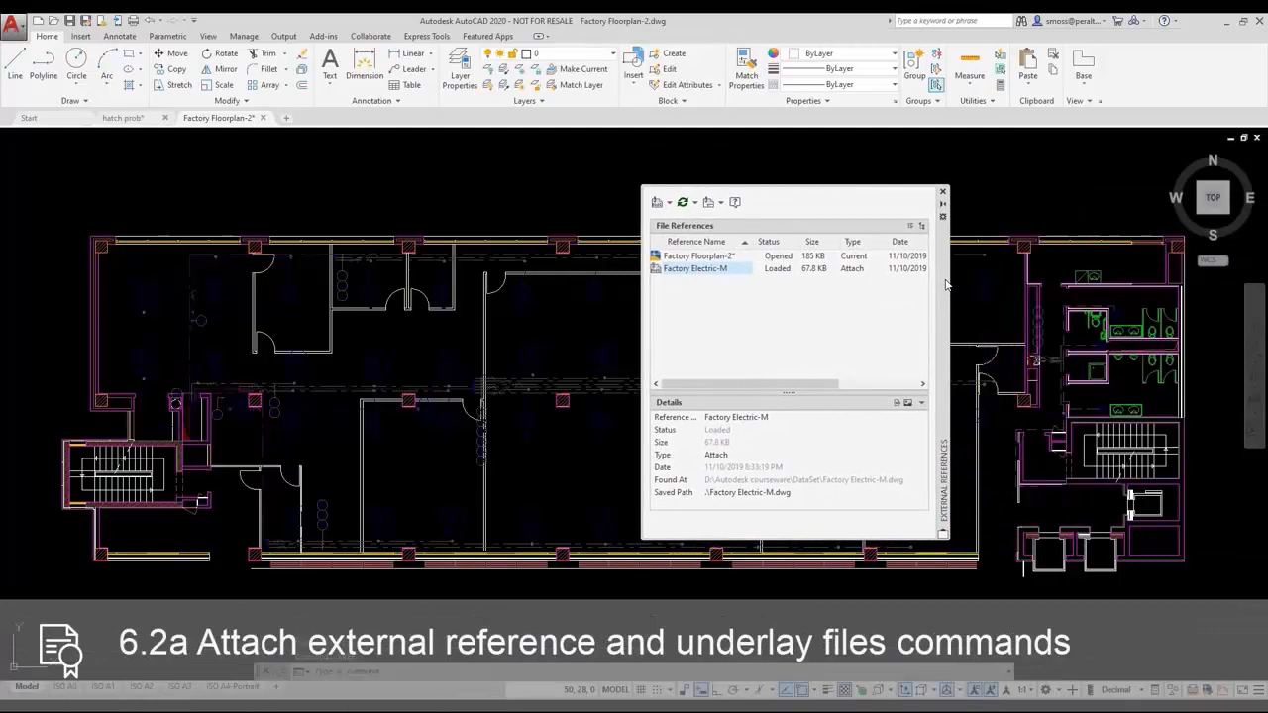
Attach Factory Lighting-M.dwg as an Attachment reference with a relative path, scale 1.00, insertion point 0,0,0 and rotation 0
{"action": "left_click", "coordinate": [668, 203]}
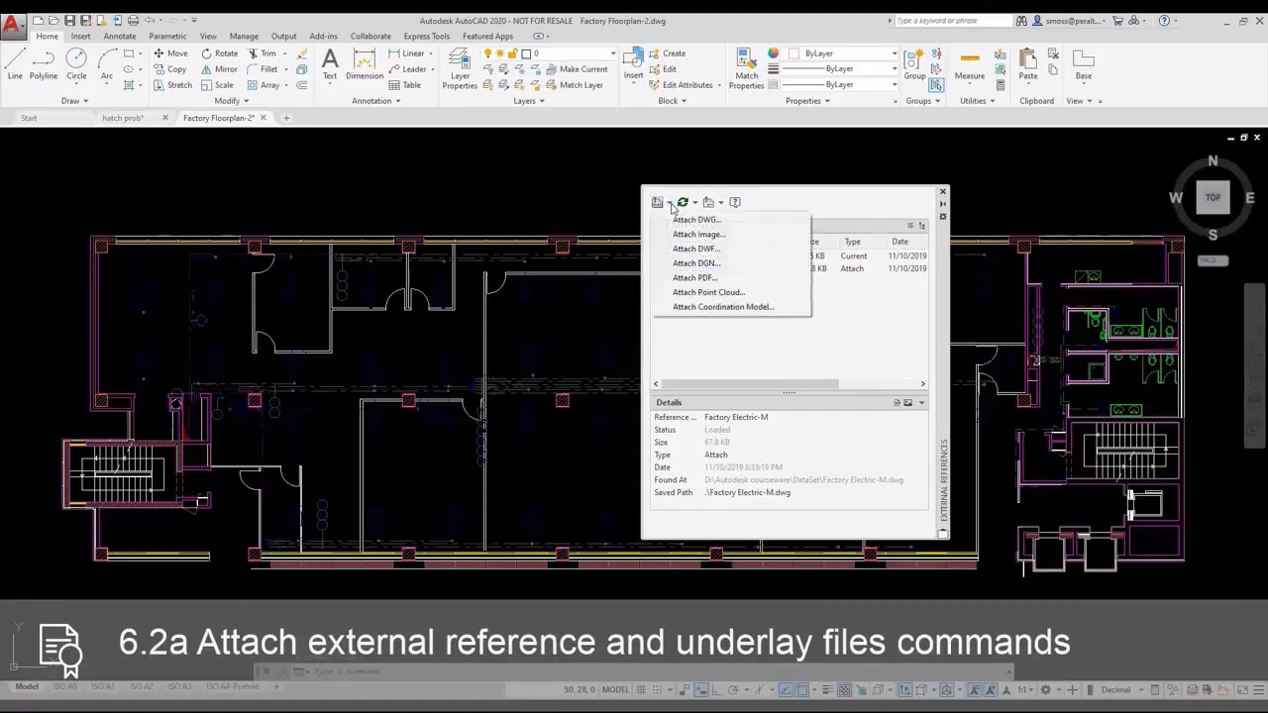
{"action": "left_click", "coordinate": [764, 227]}
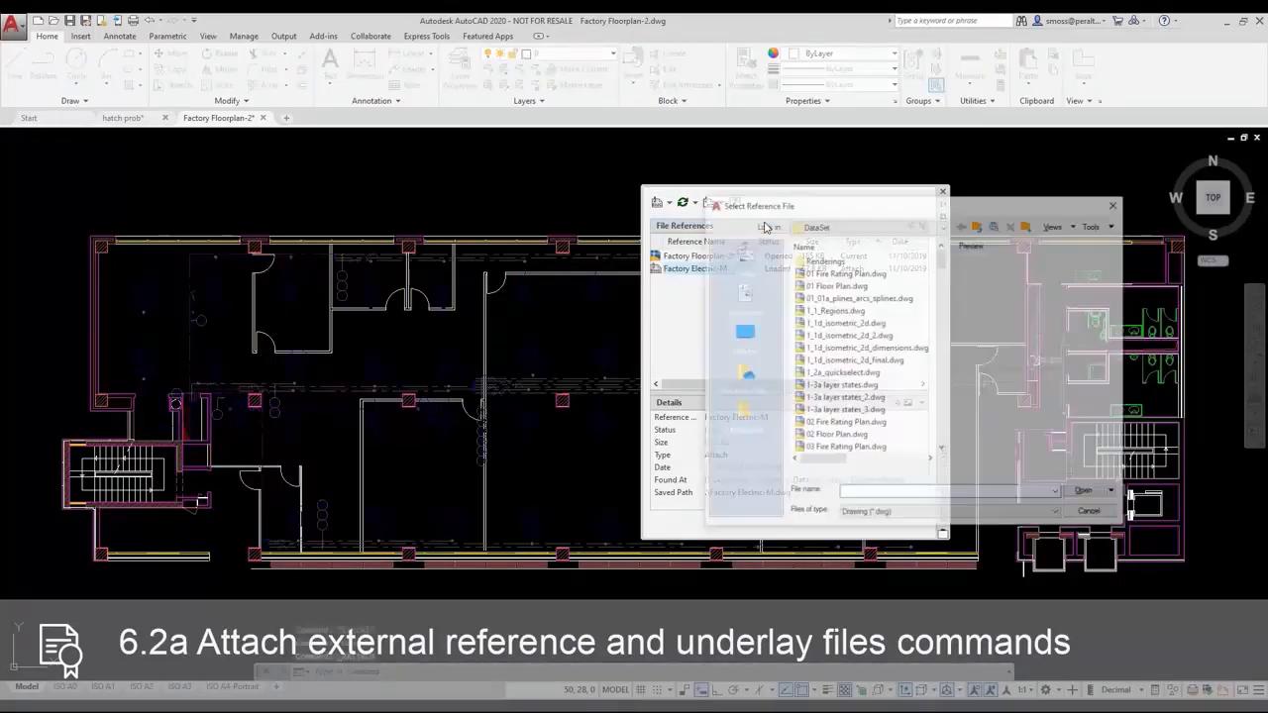
{"action": "scroll", "coordinate": [894, 303], "scroll_direction": "down", "scroll_amount": 12}
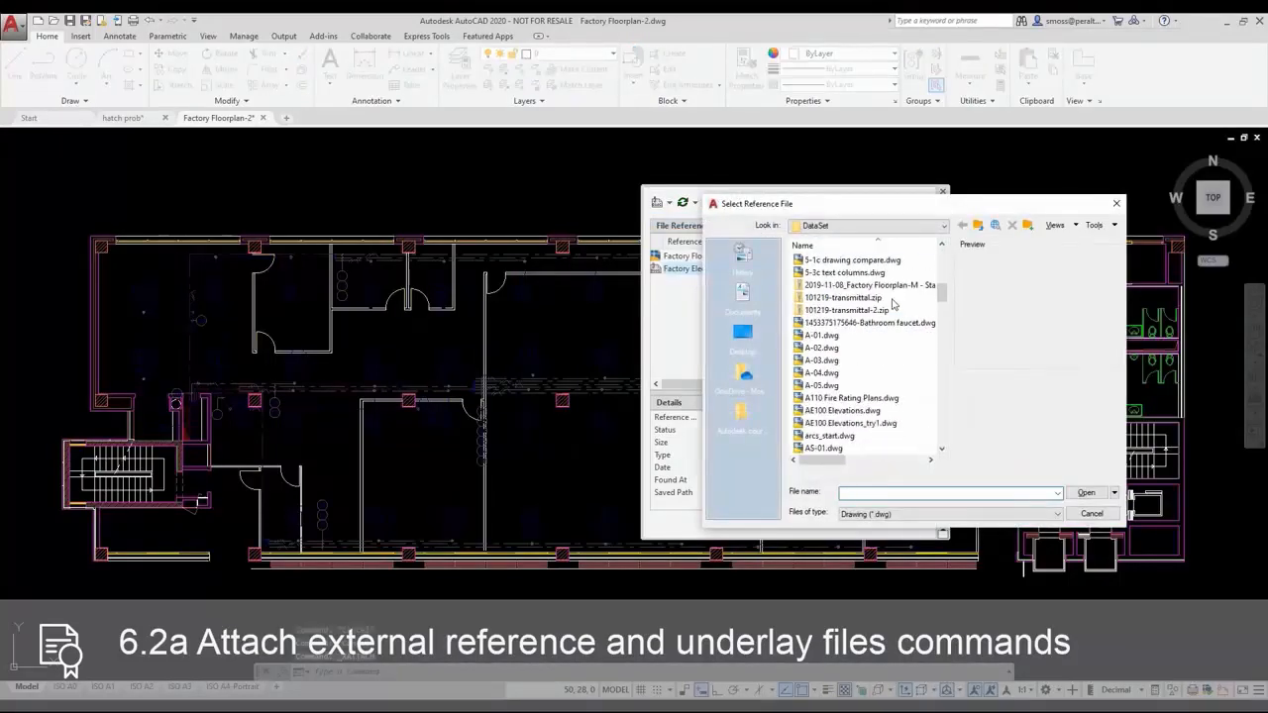
{"action": "scroll", "coordinate": [894, 303], "scroll_direction": "down", "scroll_amount": 6}
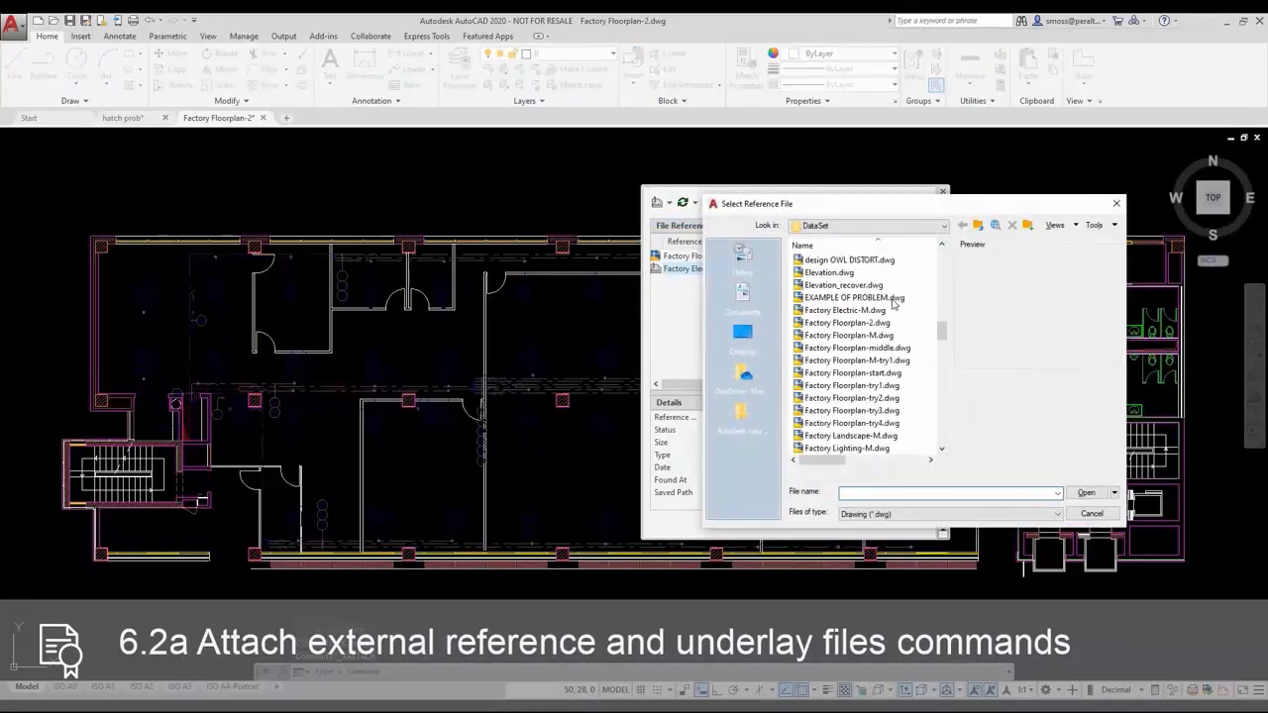
{"action": "left_click", "coordinate": [862, 448]}
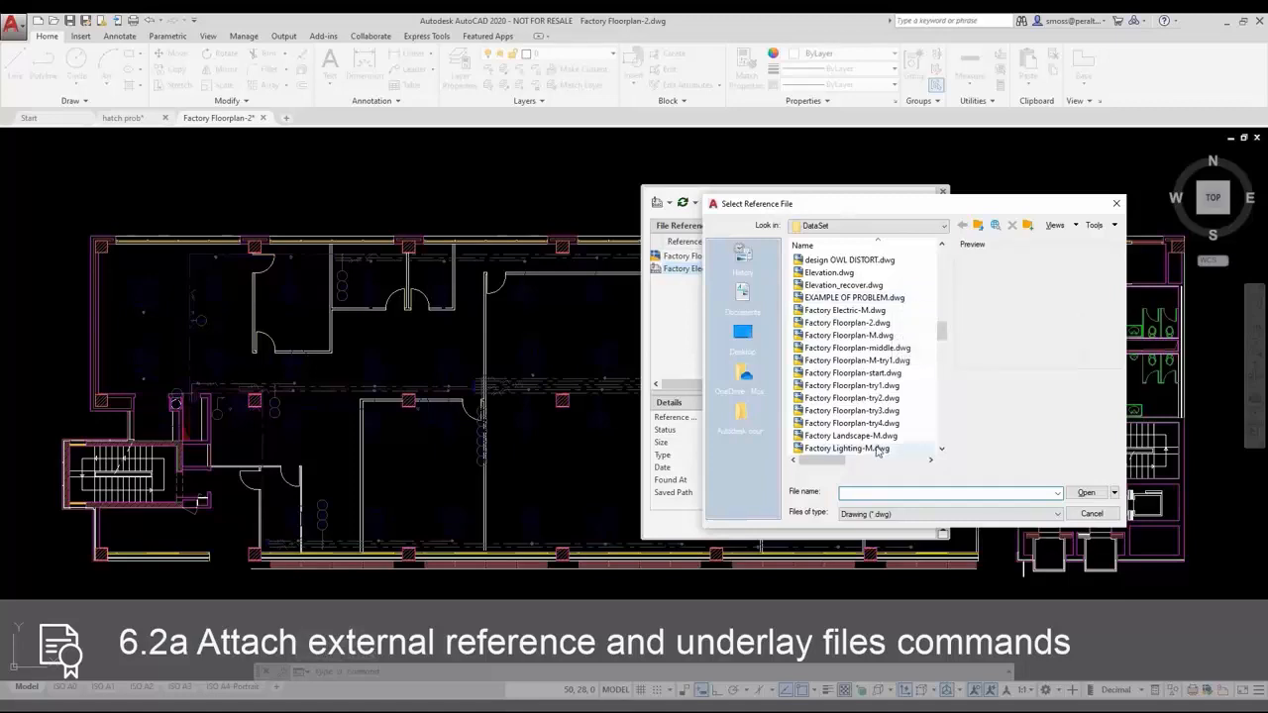
{"action": "left_click", "coordinate": [1090, 495]}
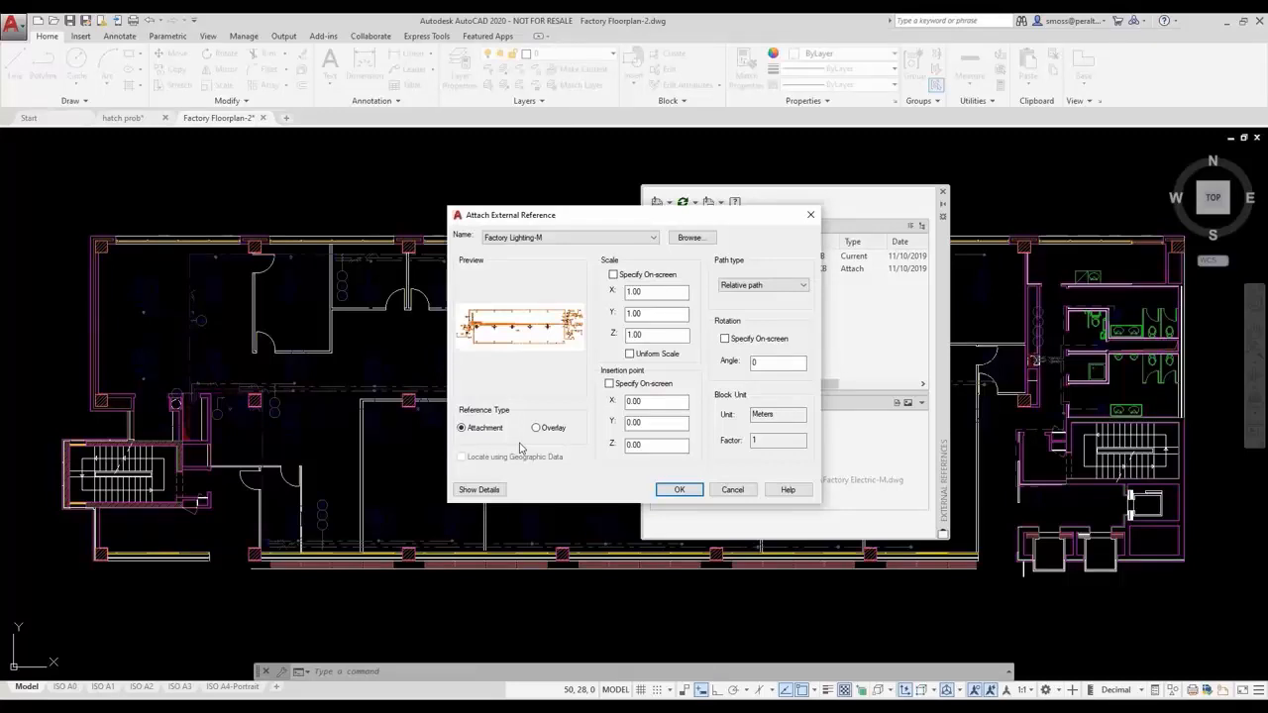
{"action": "left_click", "coordinate": [678, 489]}
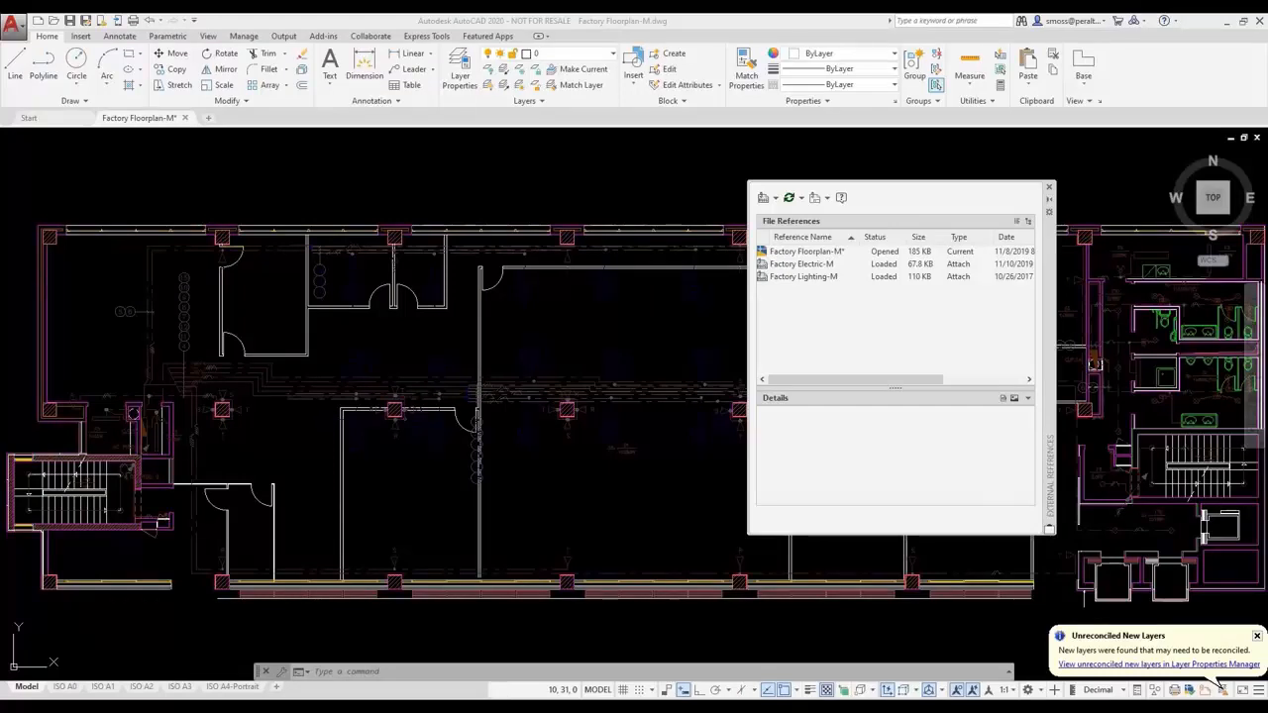
List the unreconciled new layers in the Layer Properties Manager and reconcile all of them
{"action": "left_click", "coordinate": [1101, 664]}
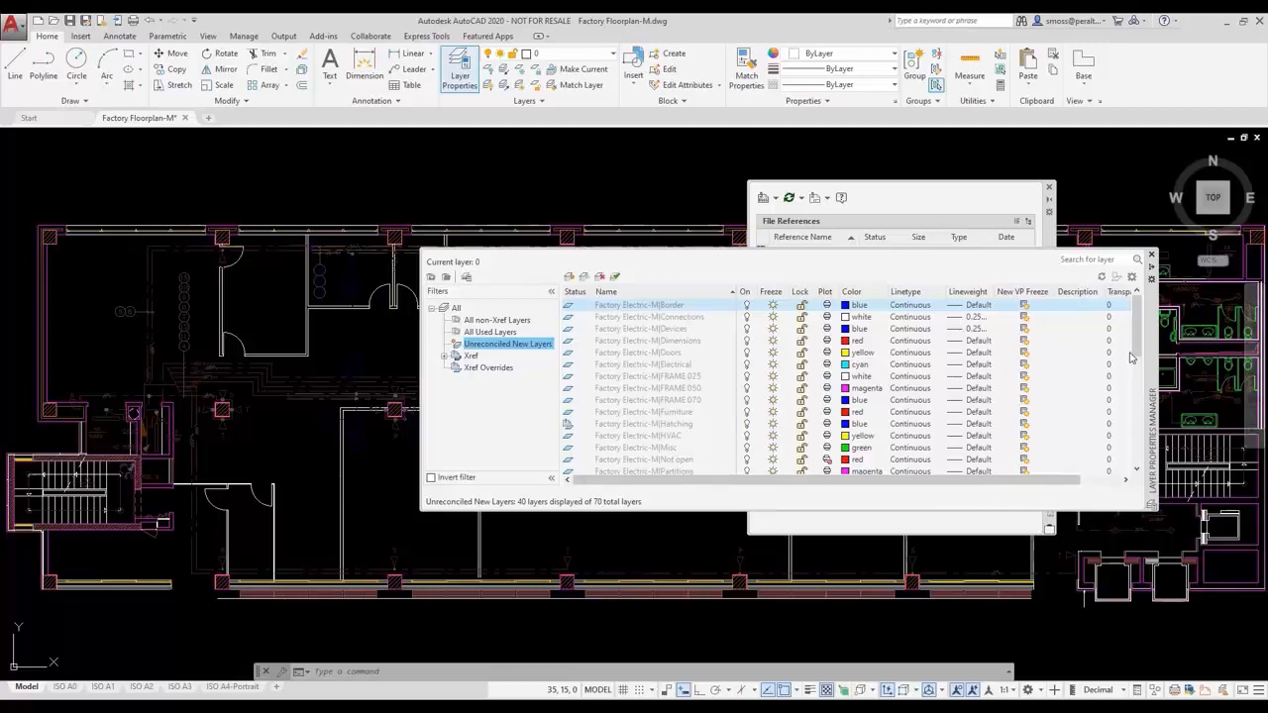
{"action": "left_click_drag", "start_coordinate": [1140, 352], "coordinate": [1140, 444]}
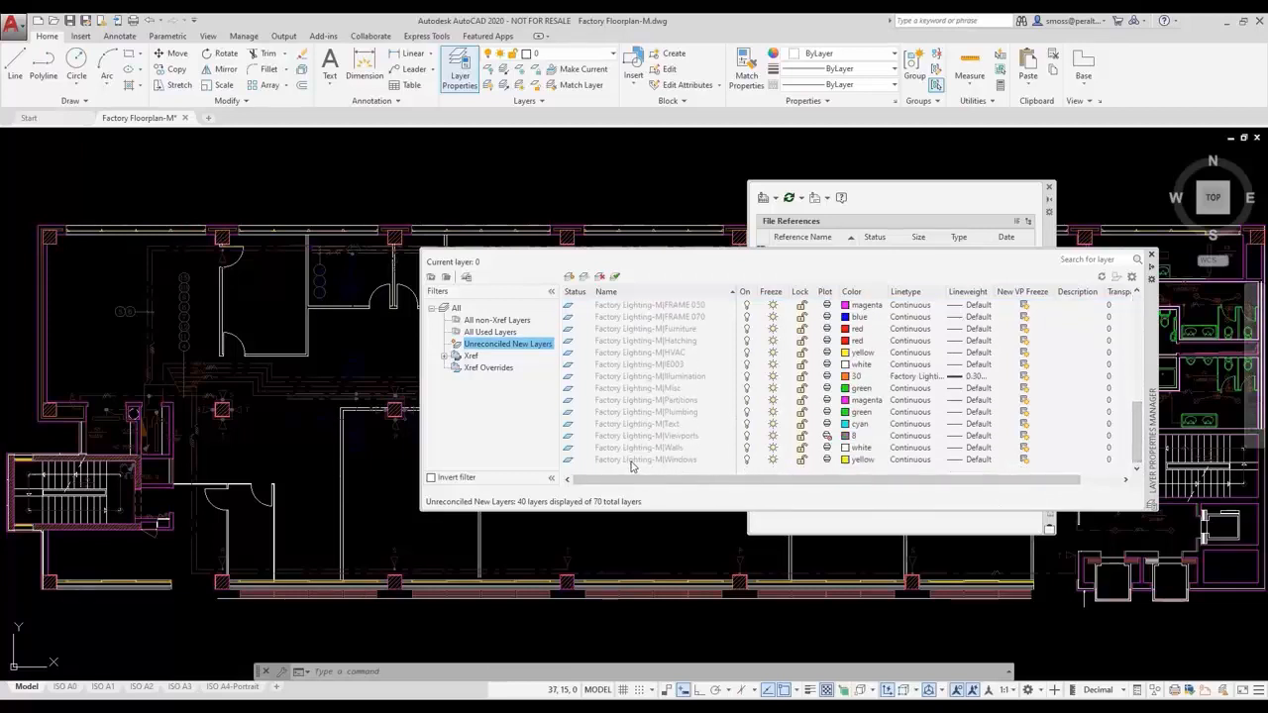
{"action": "key", "text": "ctrl+a"}
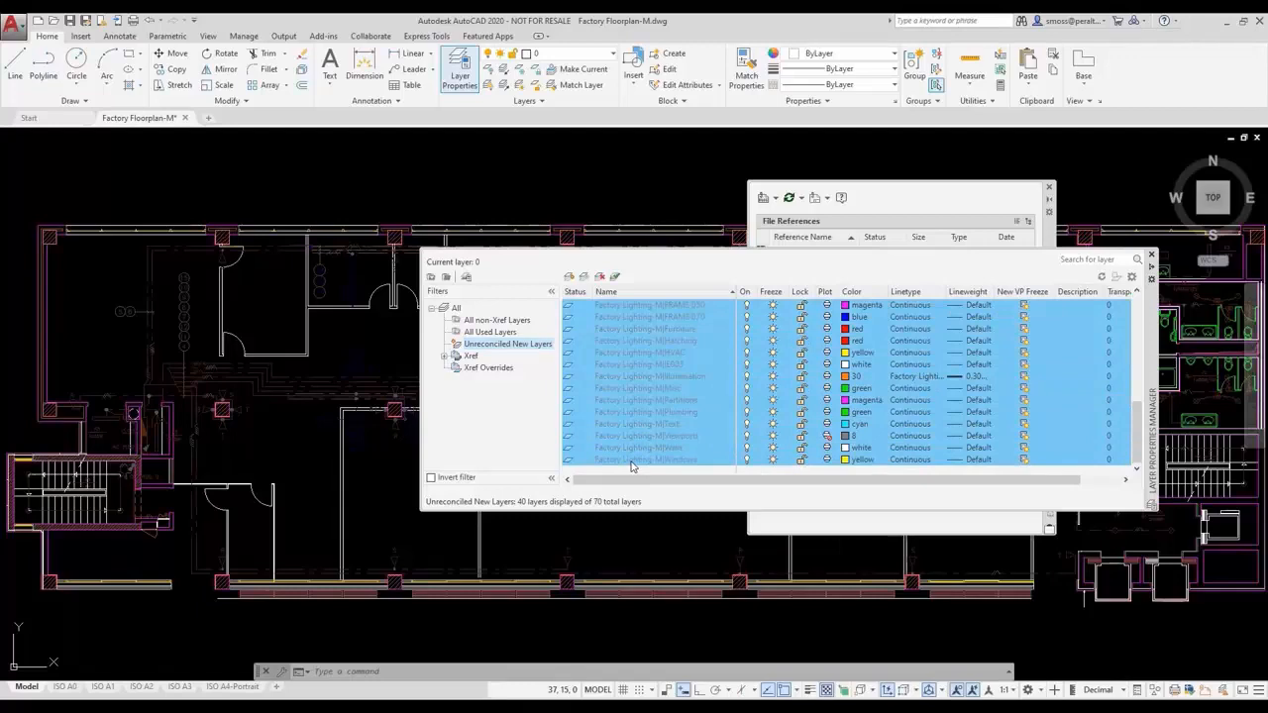
{"action": "right_click", "coordinate": [631, 466]}
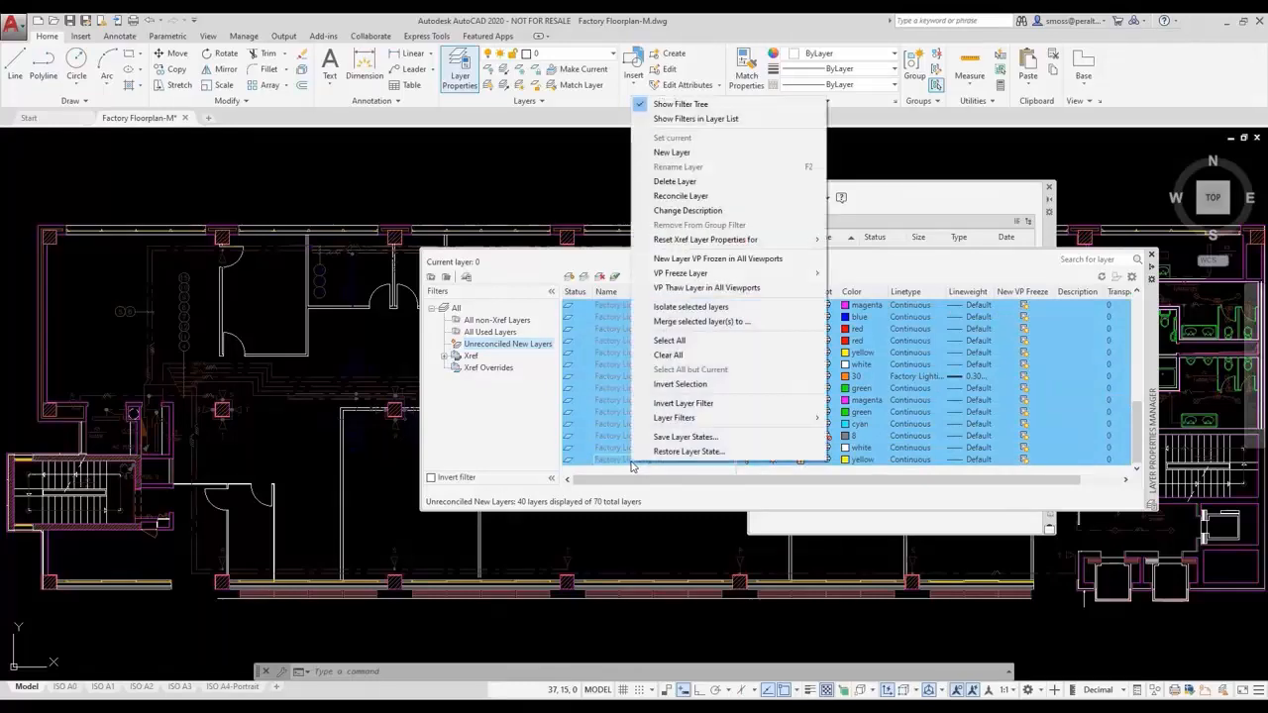
{"action": "left_click", "coordinate": [730, 197]}
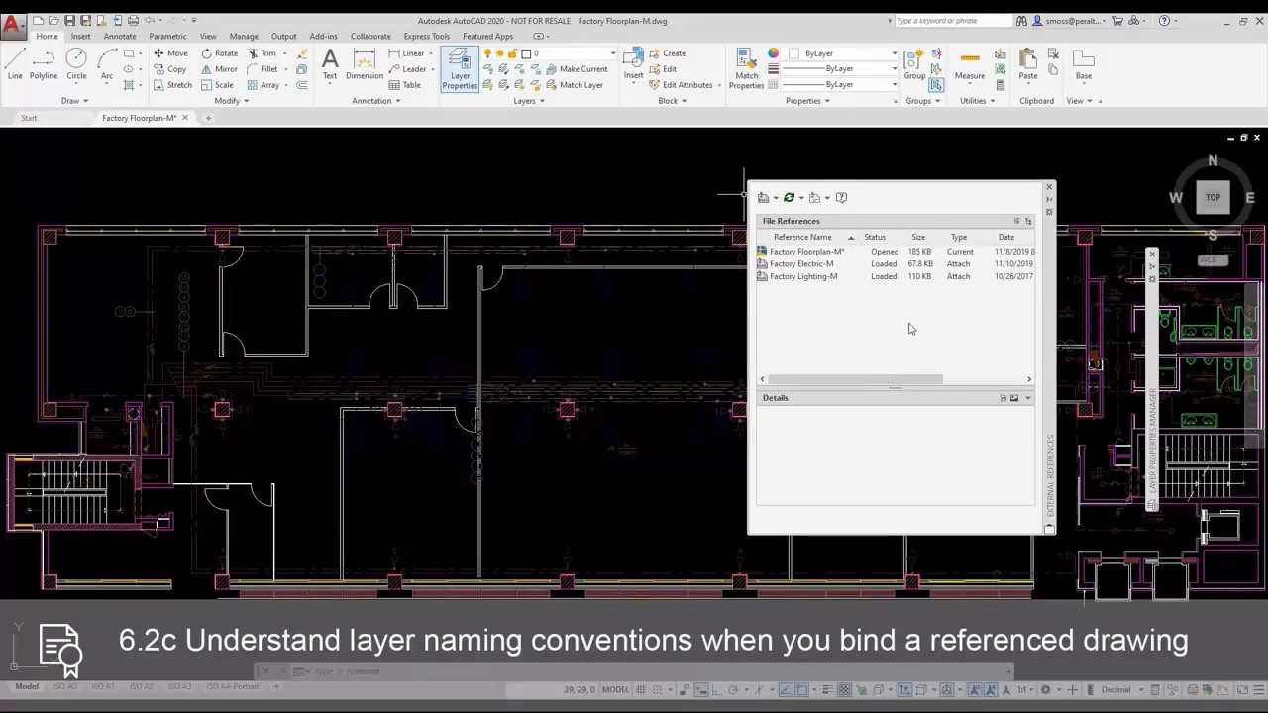
Bind the Factory Lighting-M reference to the drawing with the Bind type, and close the External References palette
{"action": "left_click", "coordinate": [796, 280]}
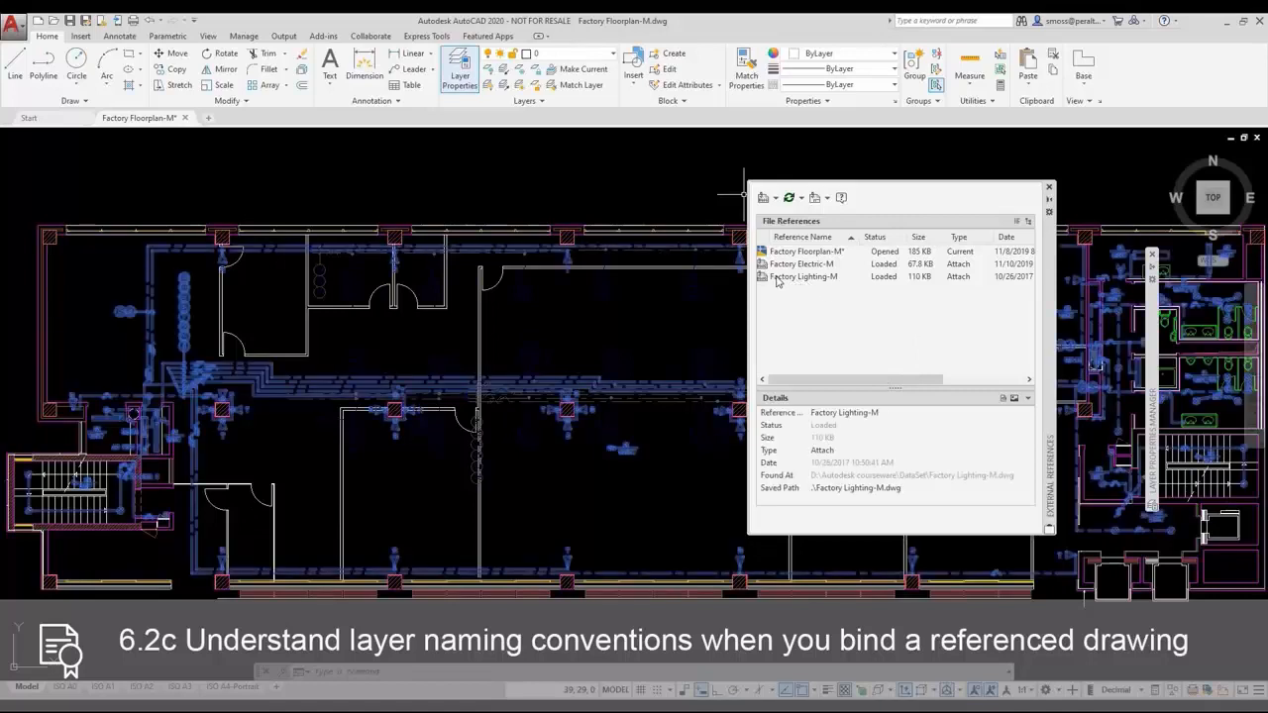
{"action": "right_click", "coordinate": [777, 278]}
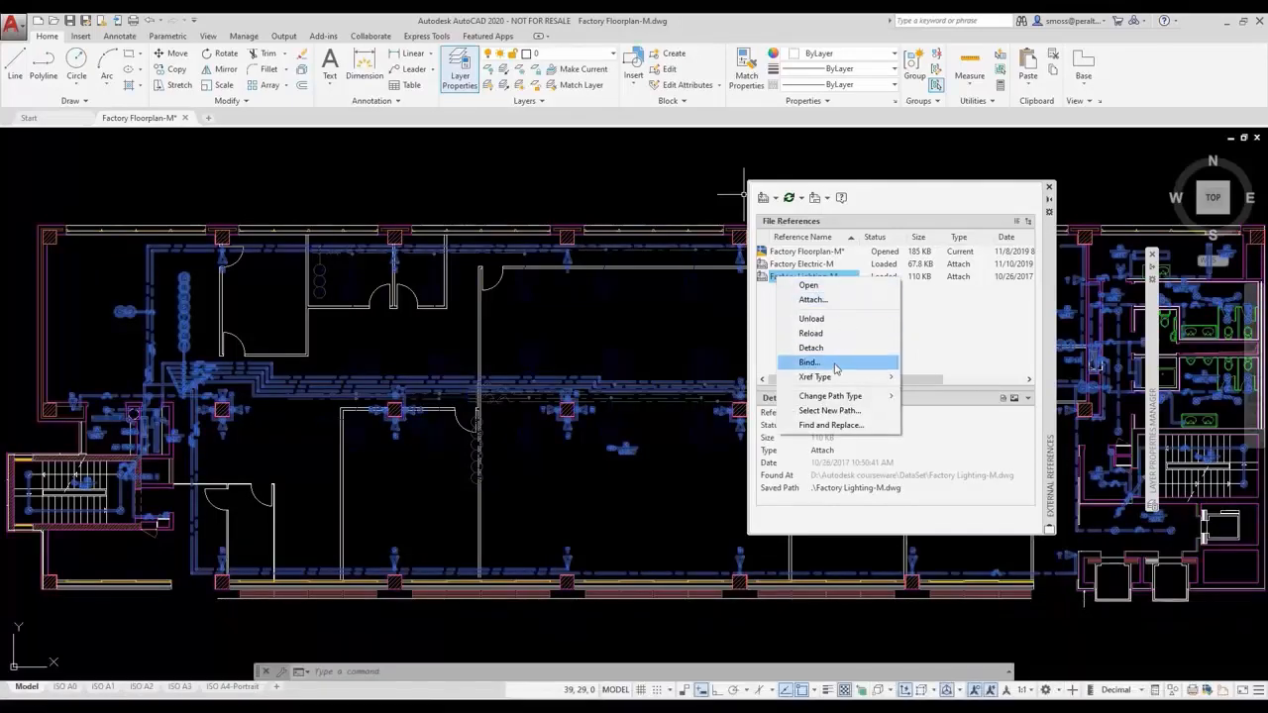
{"action": "left_click", "coordinate": [832, 362]}
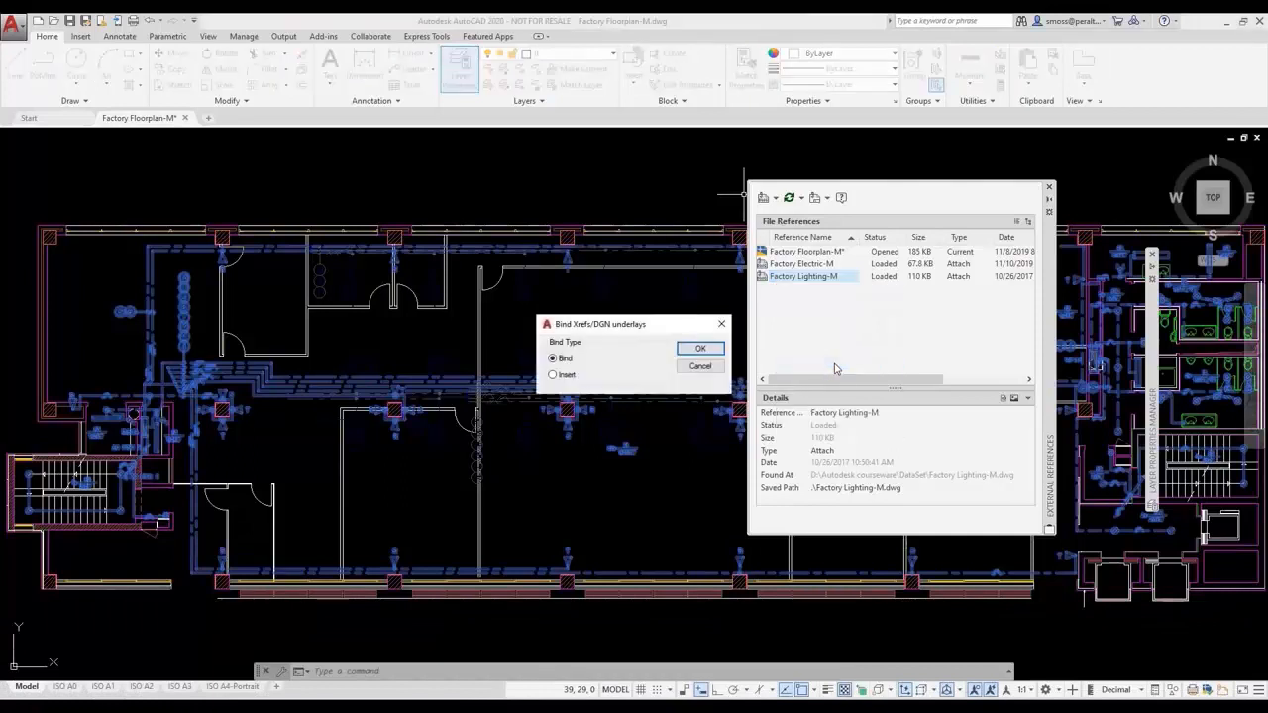
{"action": "left_click", "coordinate": [696, 353]}
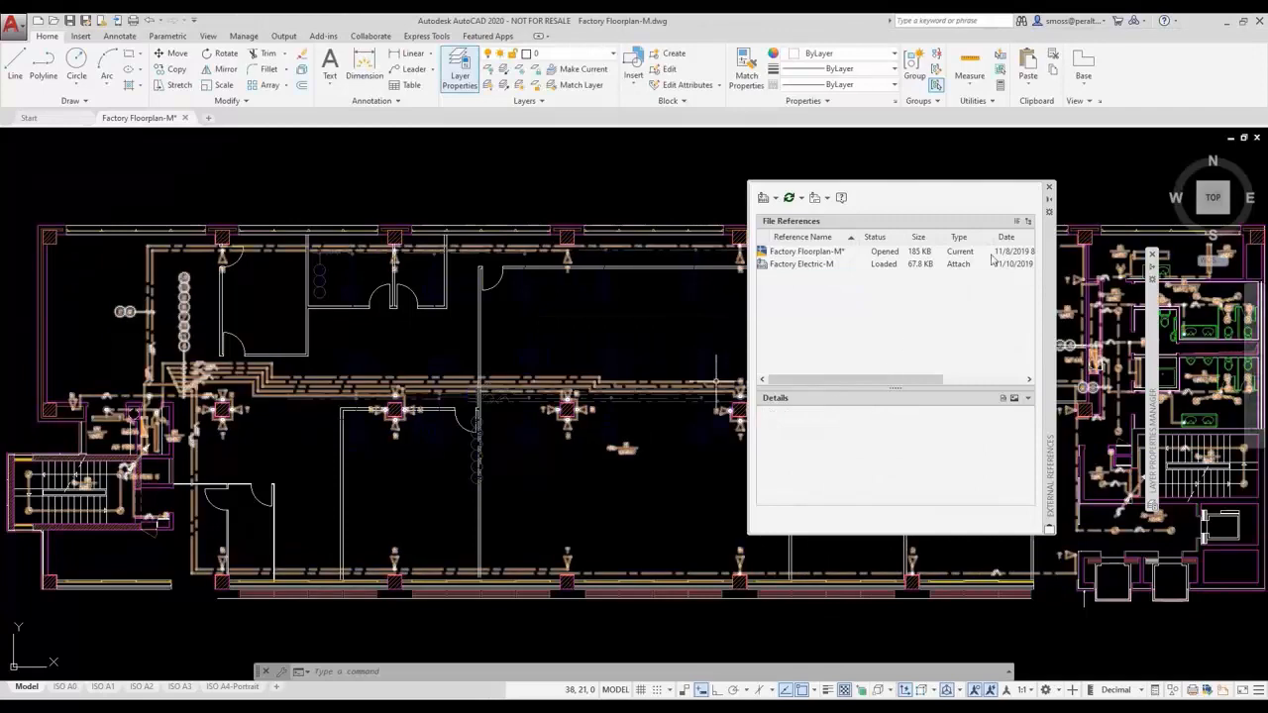
{"action": "left_click", "coordinate": [1049, 187]}
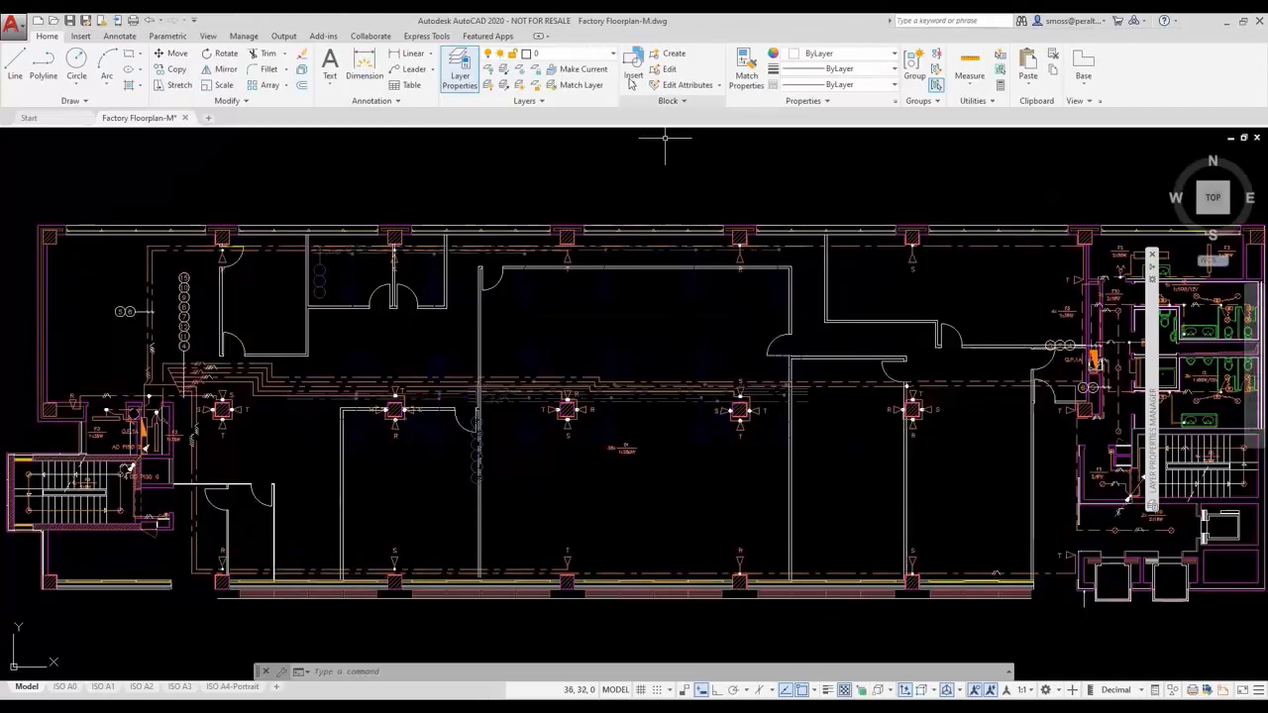
Examine the bound lighting geometry's object type and how its Factory Lighting-M layers are named in the layer list
{"action": "left_click", "coordinate": [609, 54]}
{"action": "left_click", "coordinate": [609, 54]}
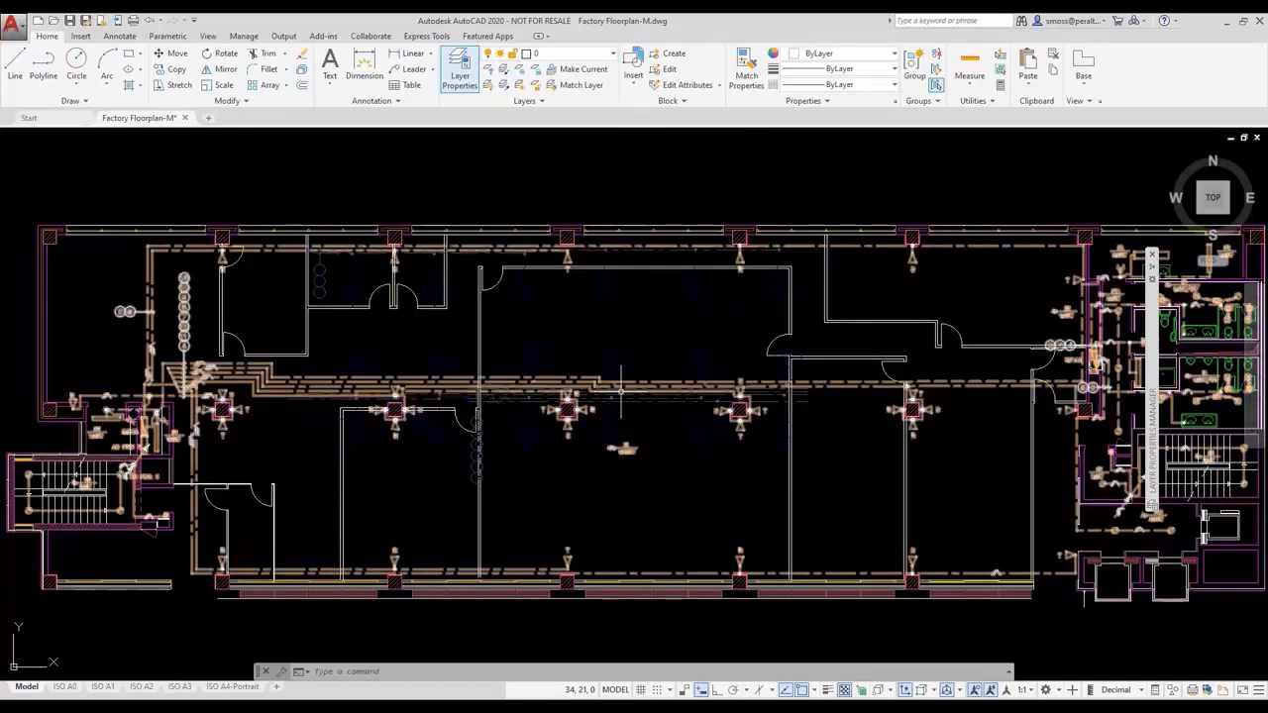
{"action": "mouse_move", "coordinate": [620, 389]}
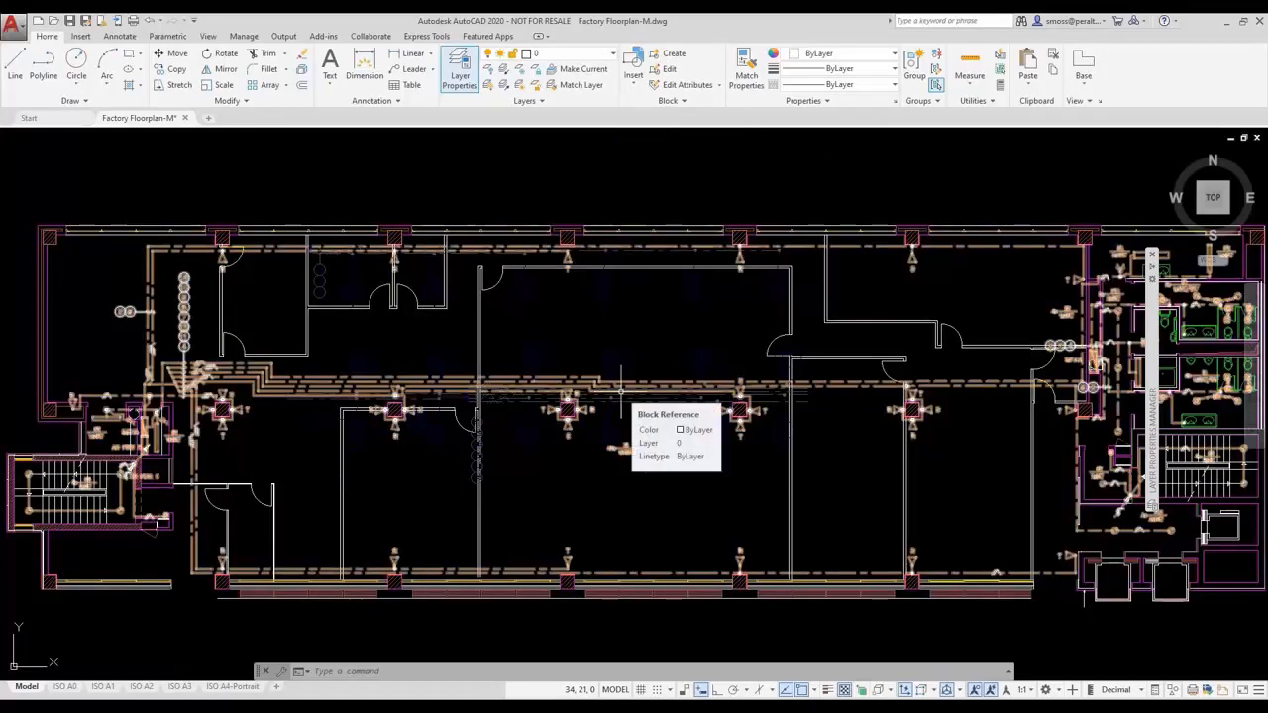
{"action": "left_click", "coordinate": [552, 57]}
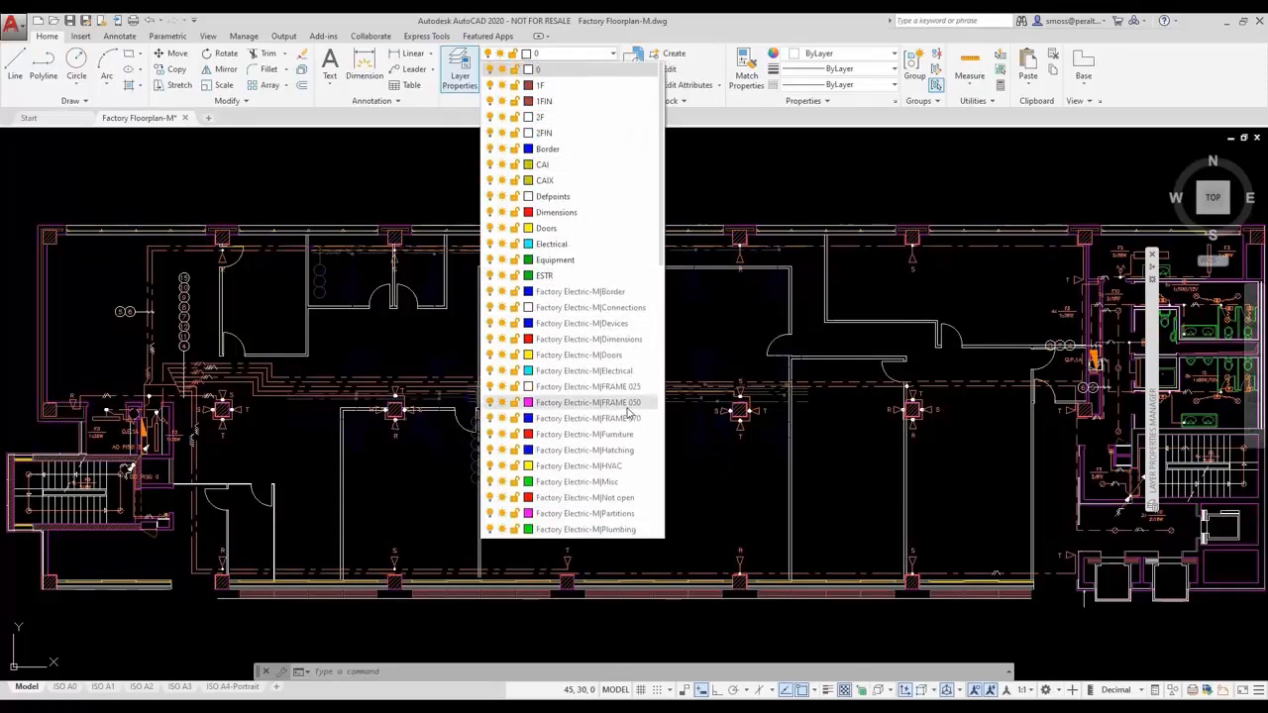
{"action": "scroll", "coordinate": [627, 414], "scroll_direction": "down", "scroll_amount": 4}
{"action": "scroll", "coordinate": [632, 418], "scroll_direction": "down", "scroll_amount": 2}
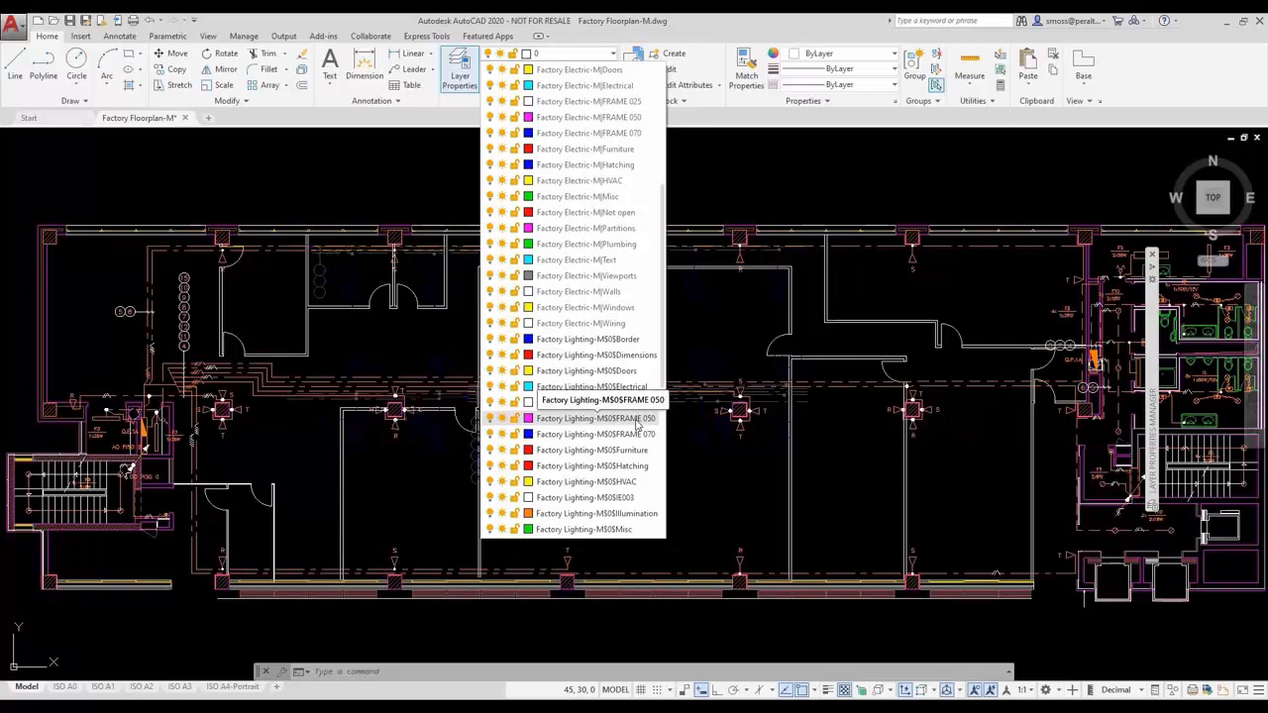
{"action": "scroll", "coordinate": [637, 423], "scroll_direction": "down", "scroll_amount": 4}
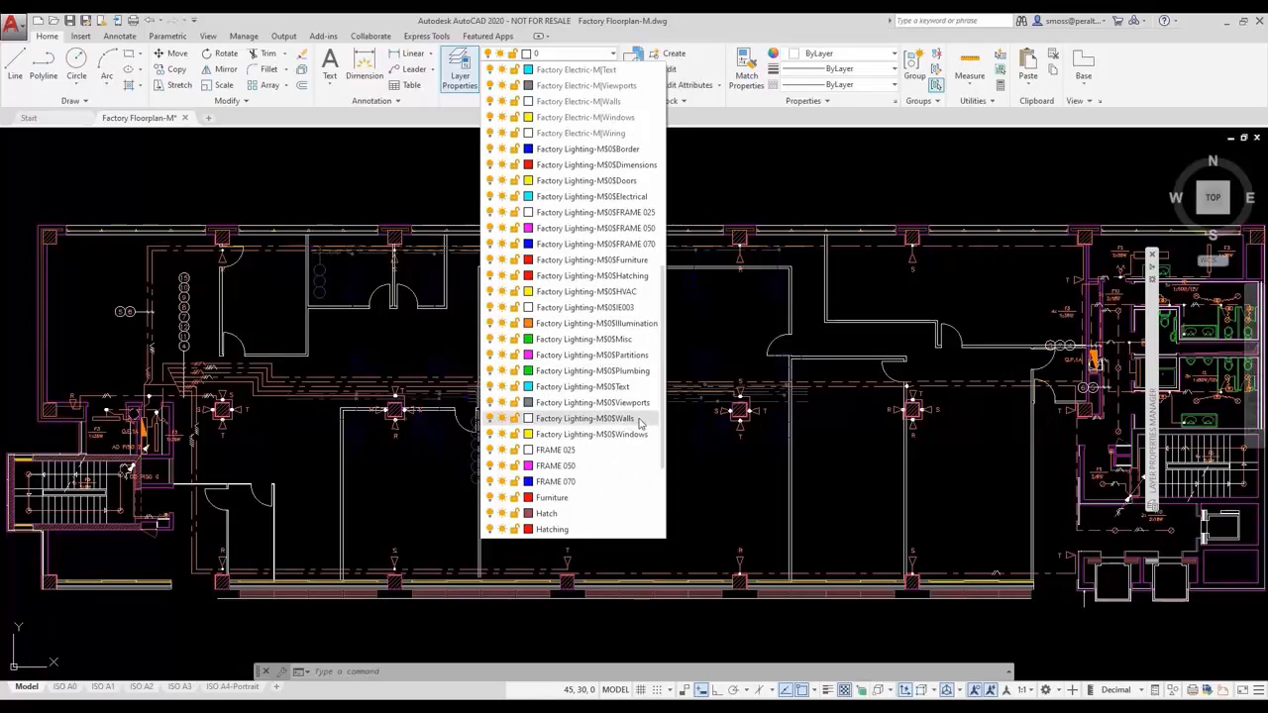
{"action": "left_click", "coordinate": [735, 189]}
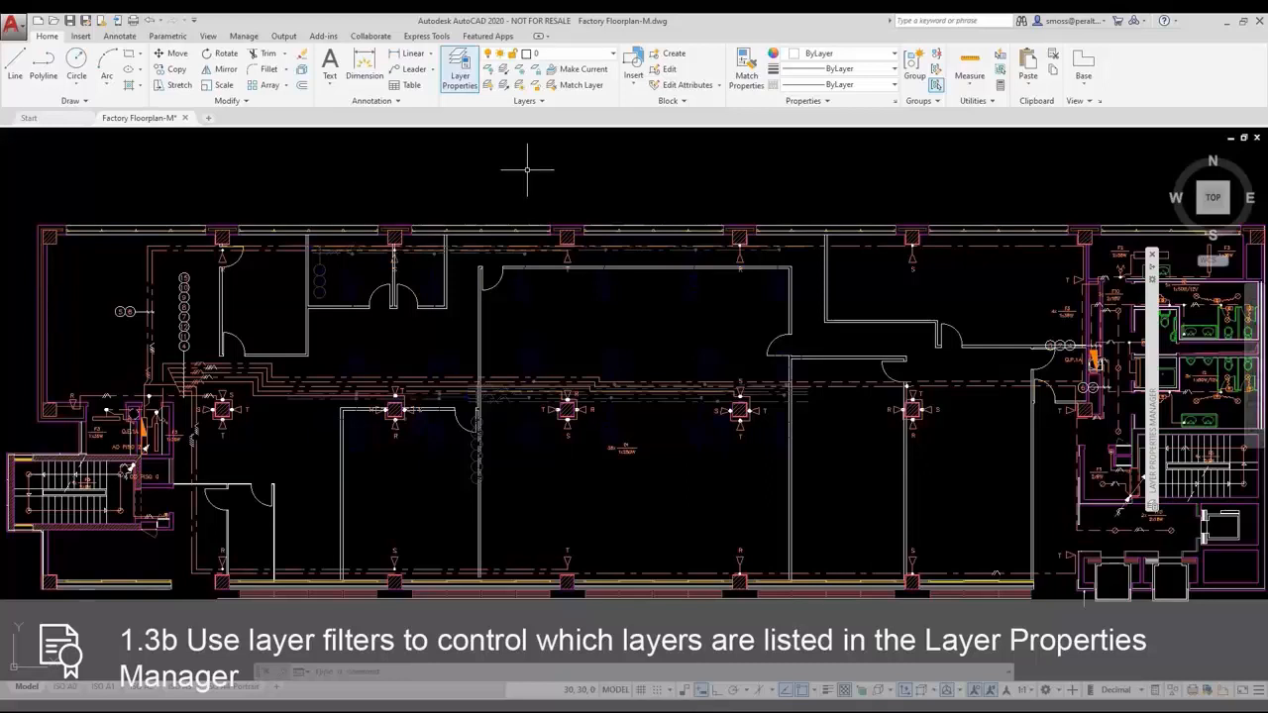
Create a layer properties filter named "windows and walls" that matches the layer names *window* and *wall*
{"action": "left_click", "coordinate": [457, 76]}
{"action": "left_click", "coordinate": [457, 76]}
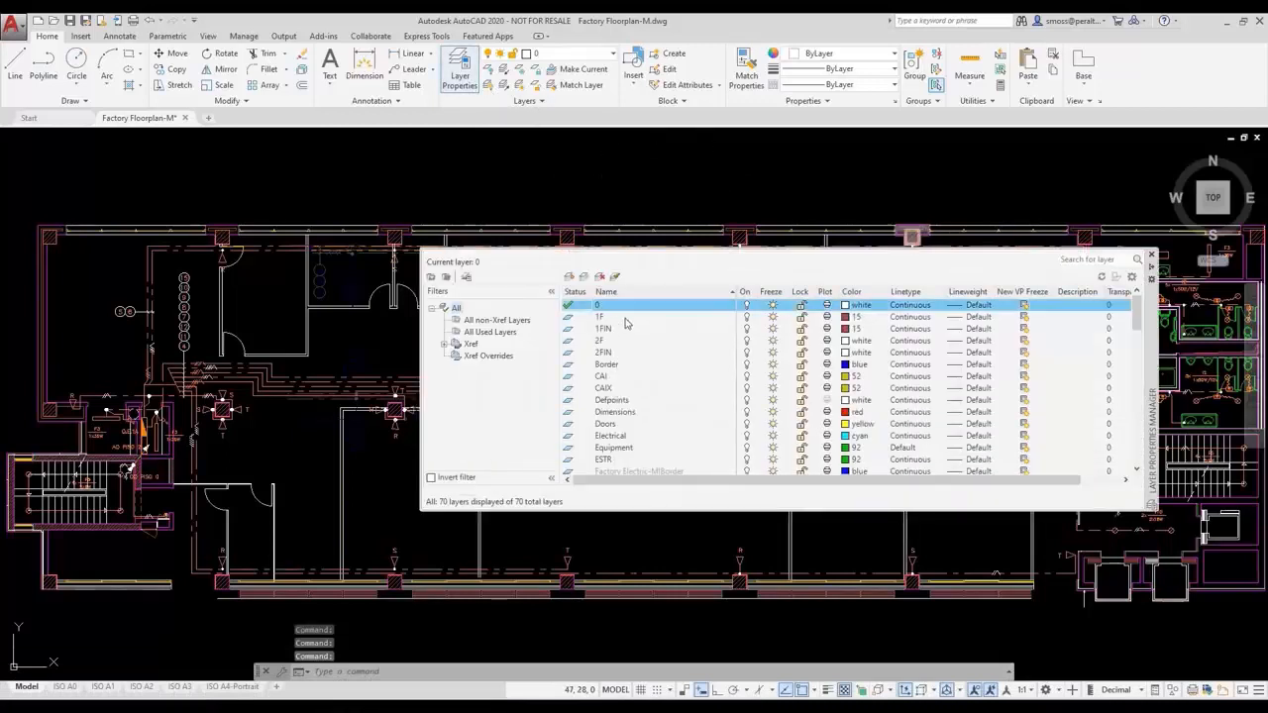
{"action": "right_click", "coordinate": [456, 308]}
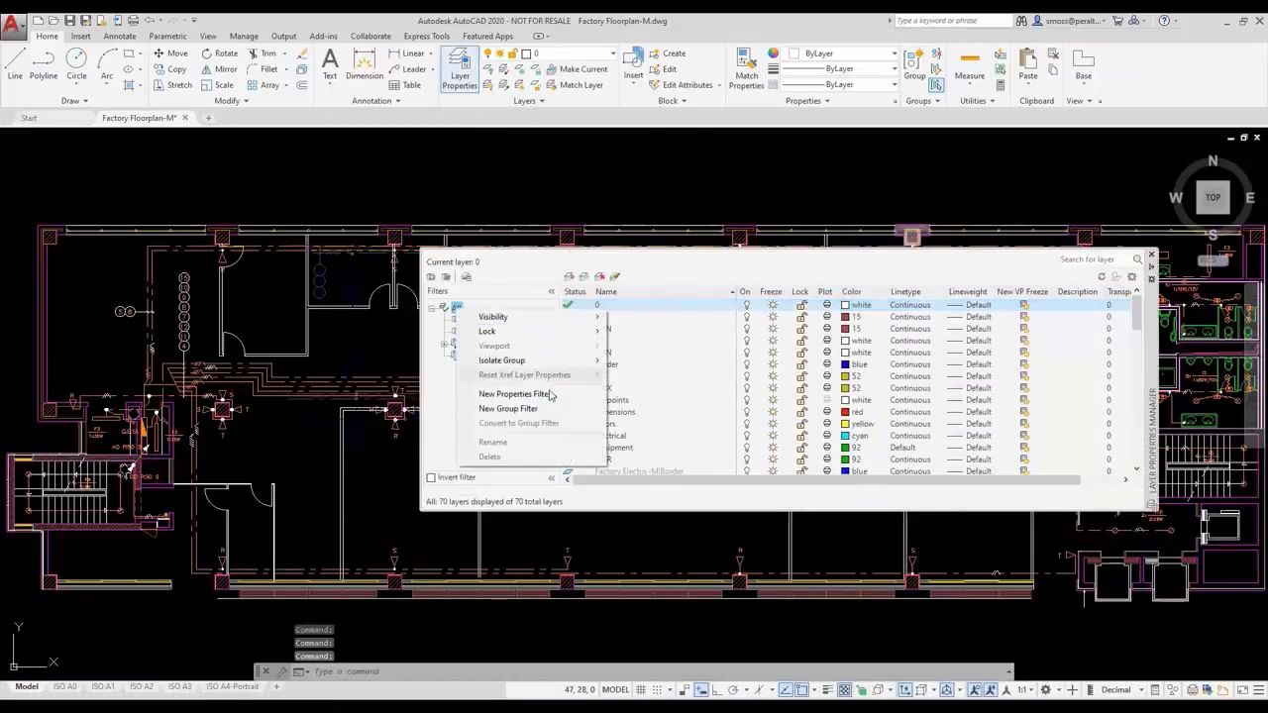
{"action": "left_click", "coordinate": [515, 395]}
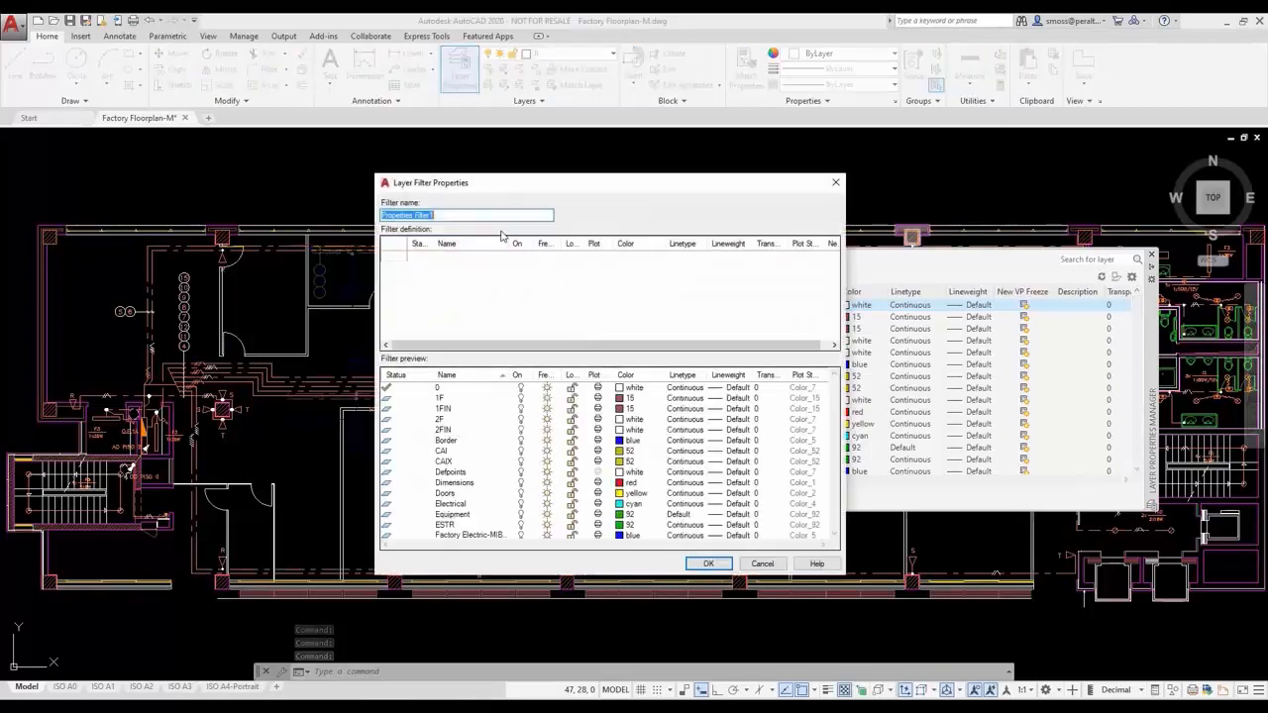
{"action": "type", "text": "windows and walls"}
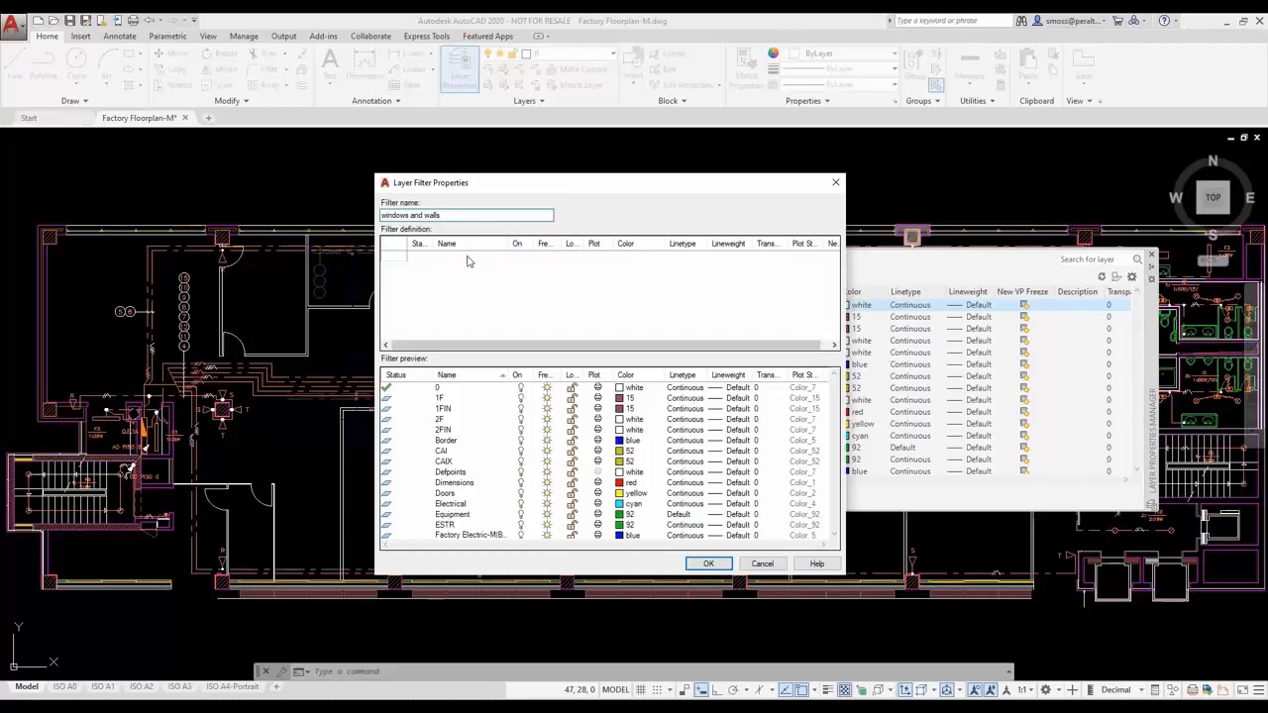
{"action": "left_click", "coordinate": [470, 259]}
{"action": "type", "text": "*window*"}
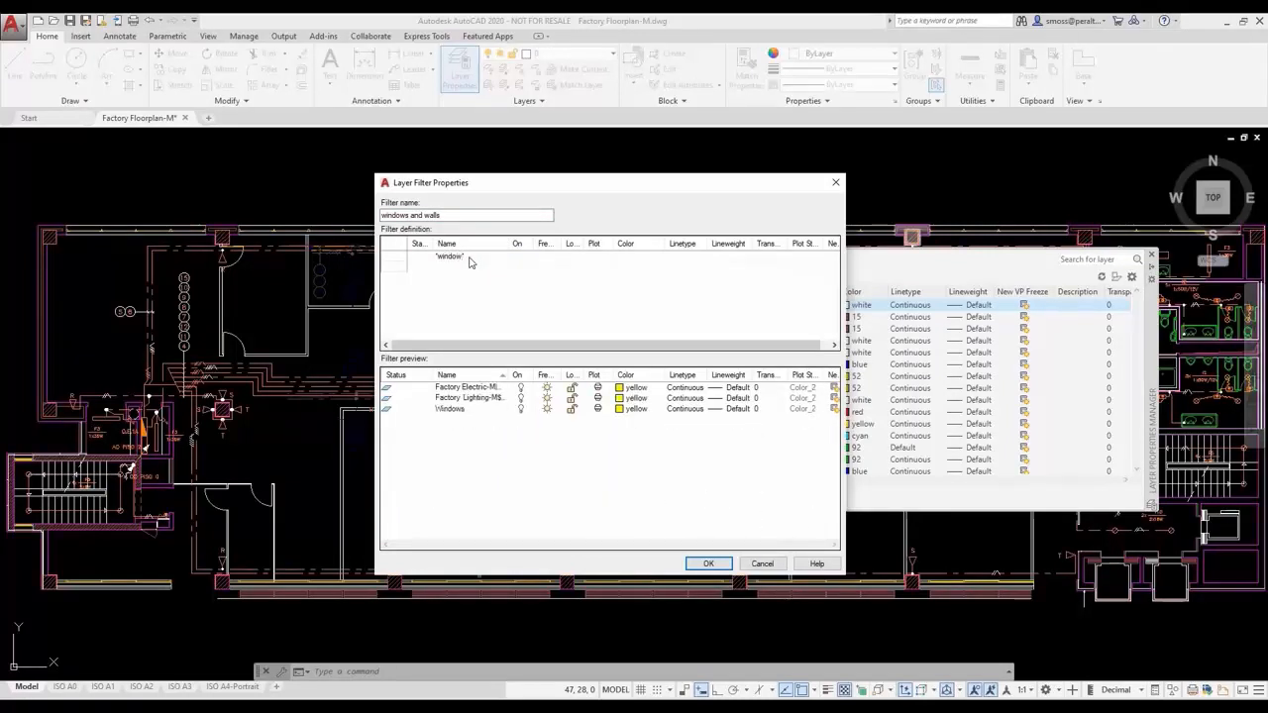
{"action": "left_click", "coordinate": [462, 267]}
{"action": "type", "text": "*wall*"}
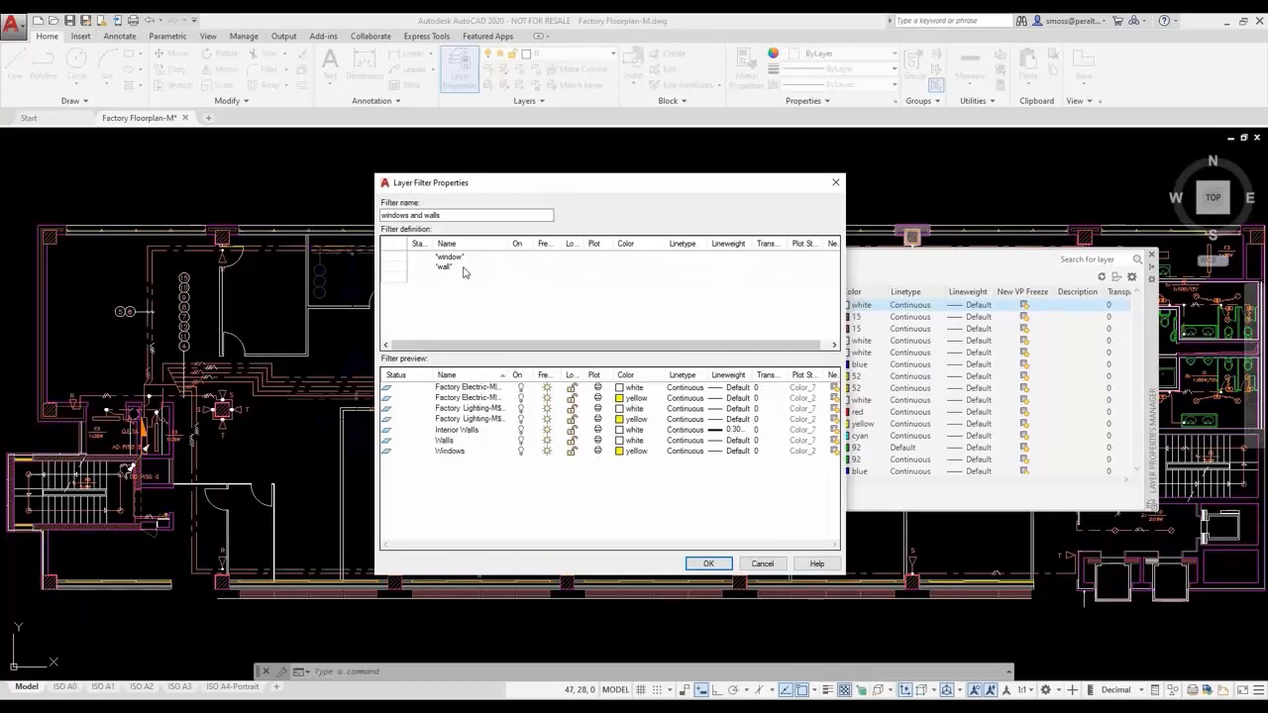
{"action": "left_click", "coordinate": [706, 564]}
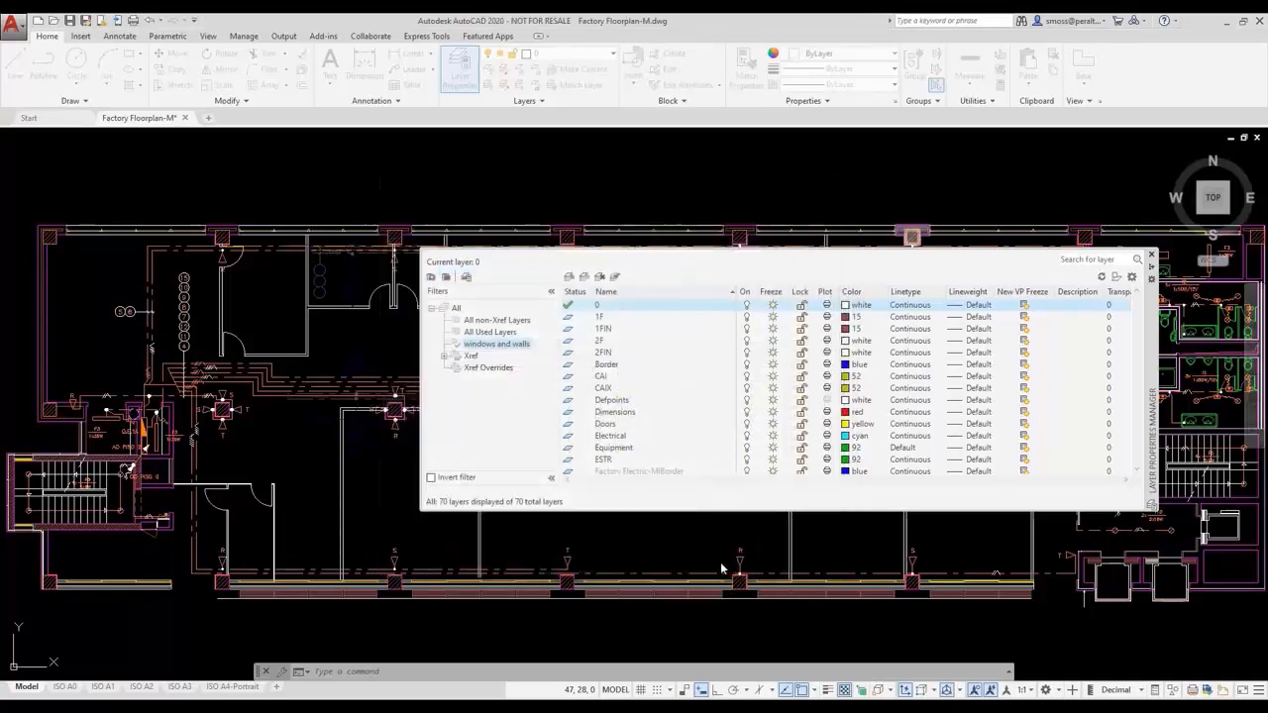
Close the Layer Properties Manager and check which layers the windows and walls filter leaves in the layer list
{"action": "left_click", "coordinate": [1151, 254]}
{"action": "left_click", "coordinate": [599, 56]}
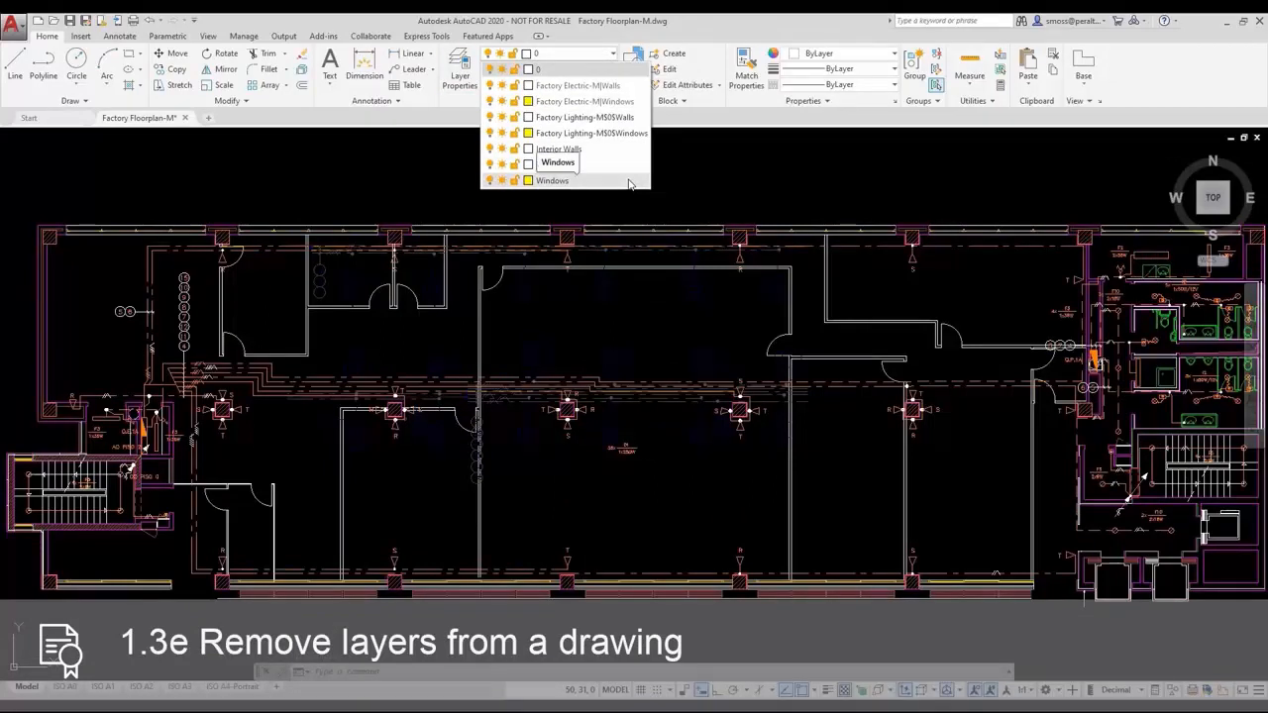
{"action": "left_click", "coordinate": [715, 179]}
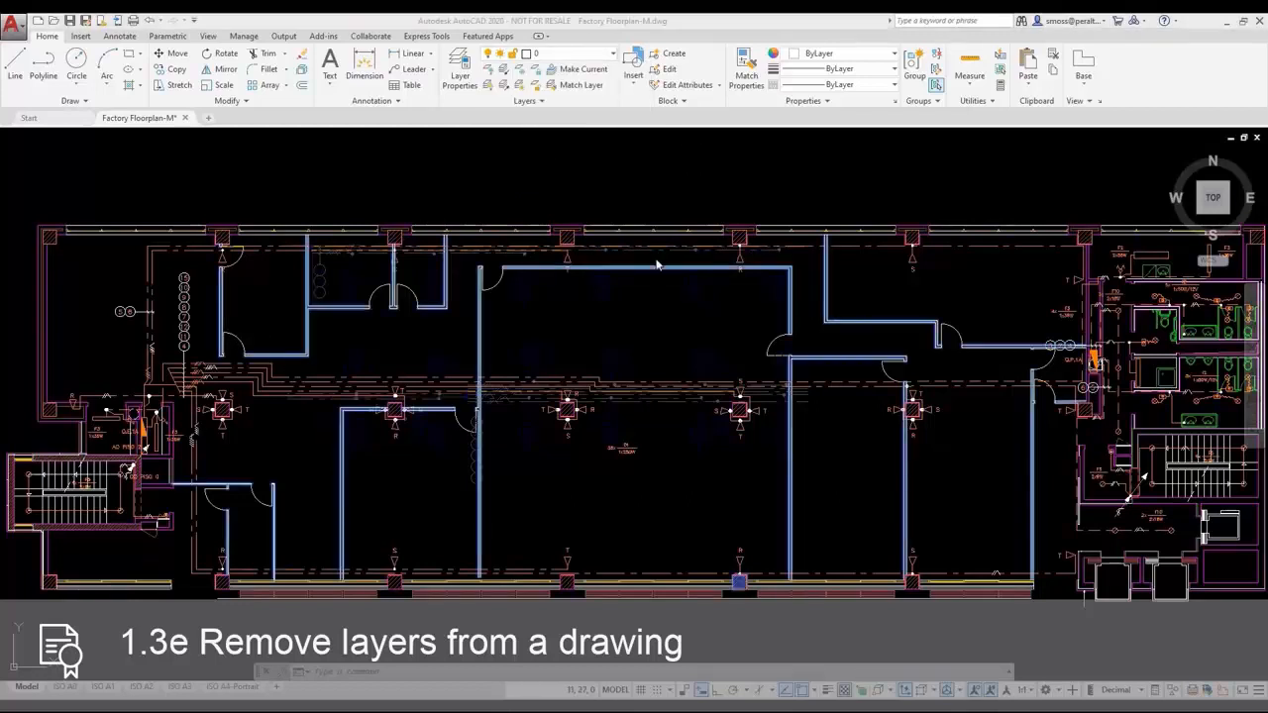
Merge the layer Factory Lighting-M$0$Walls, chosen by name, into the Interior Walls layer and check the remaining layers
{"action": "left_click", "coordinate": [541, 103]}
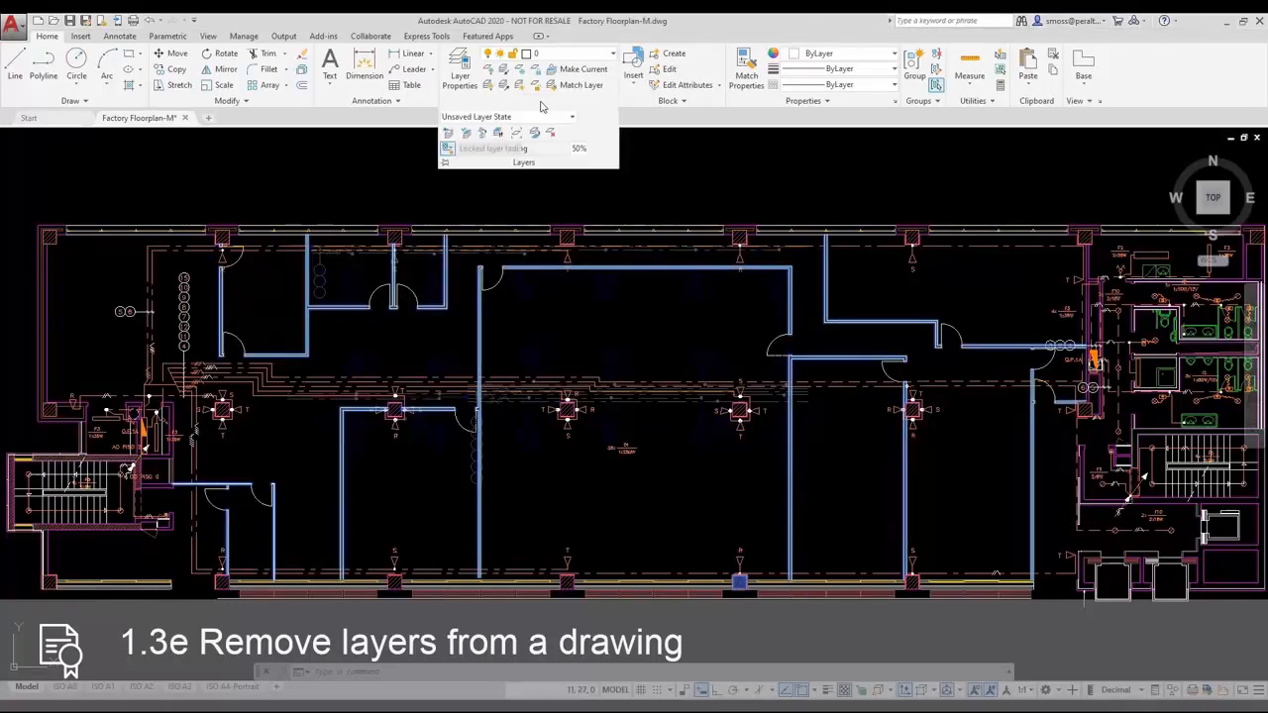
{"action": "left_click", "coordinate": [534, 134]}
{"action": "right_click", "coordinate": [689, 197]}
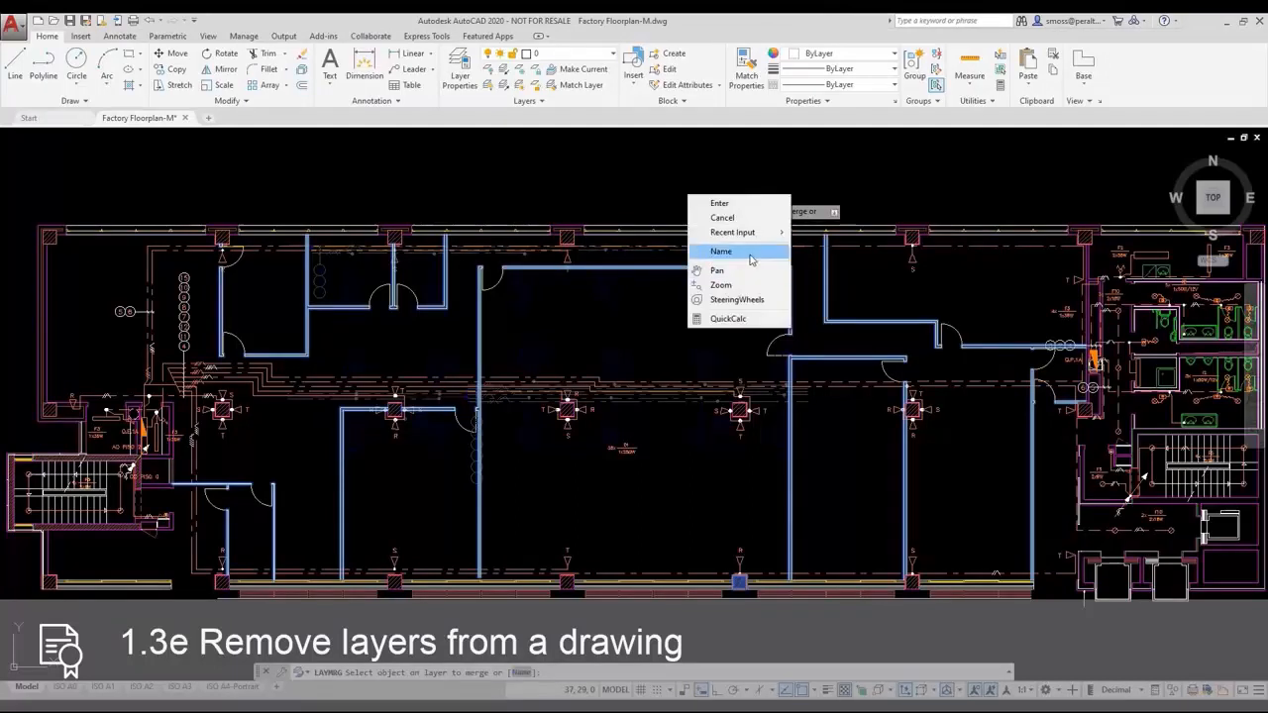
{"action": "left_click", "coordinate": [733, 251]}
{"action": "left_click_drag", "start_coordinate": [733, 338], "coordinate": [644, 377]}
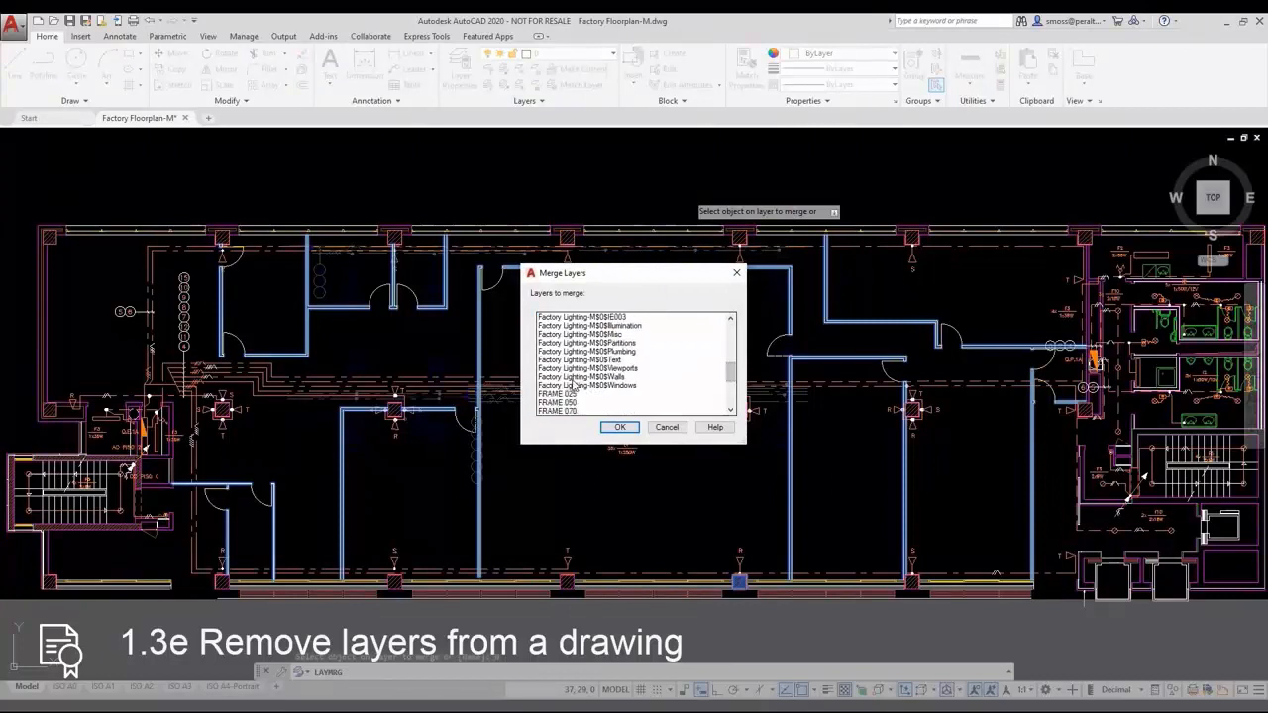
{"action": "left_click", "coordinate": [646, 377]}
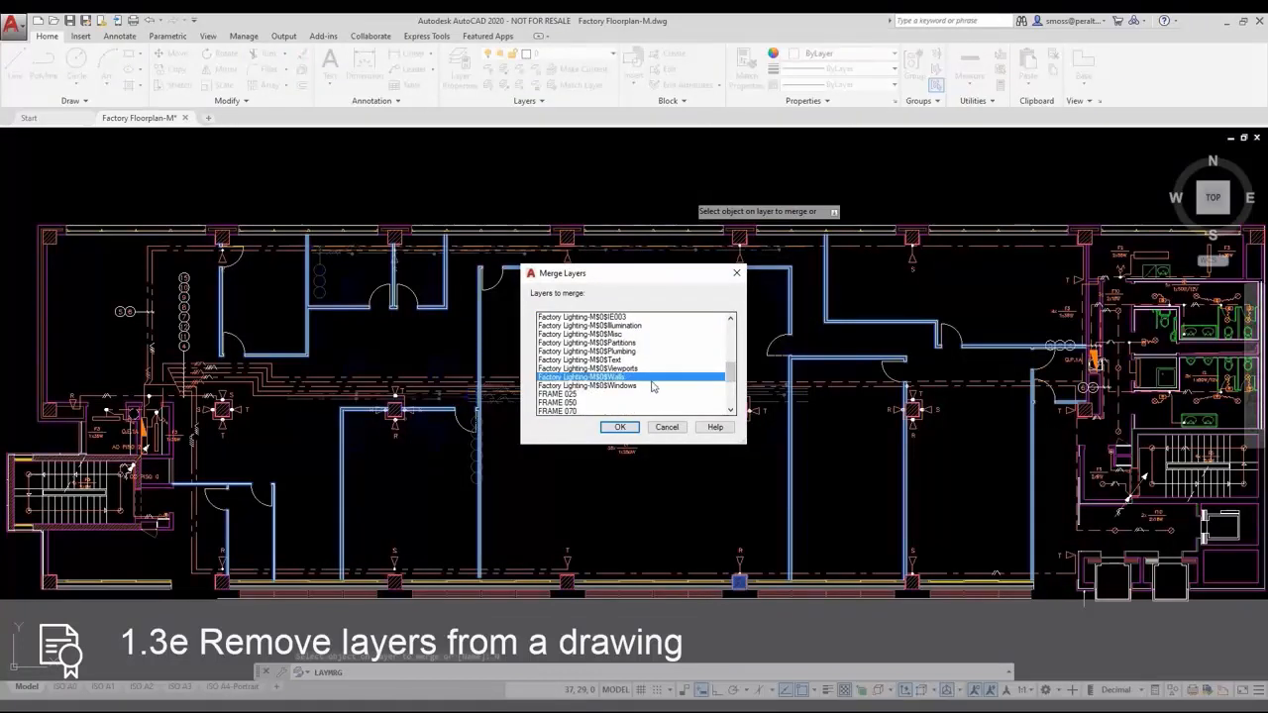
{"action": "left_click", "coordinate": [619, 430]}
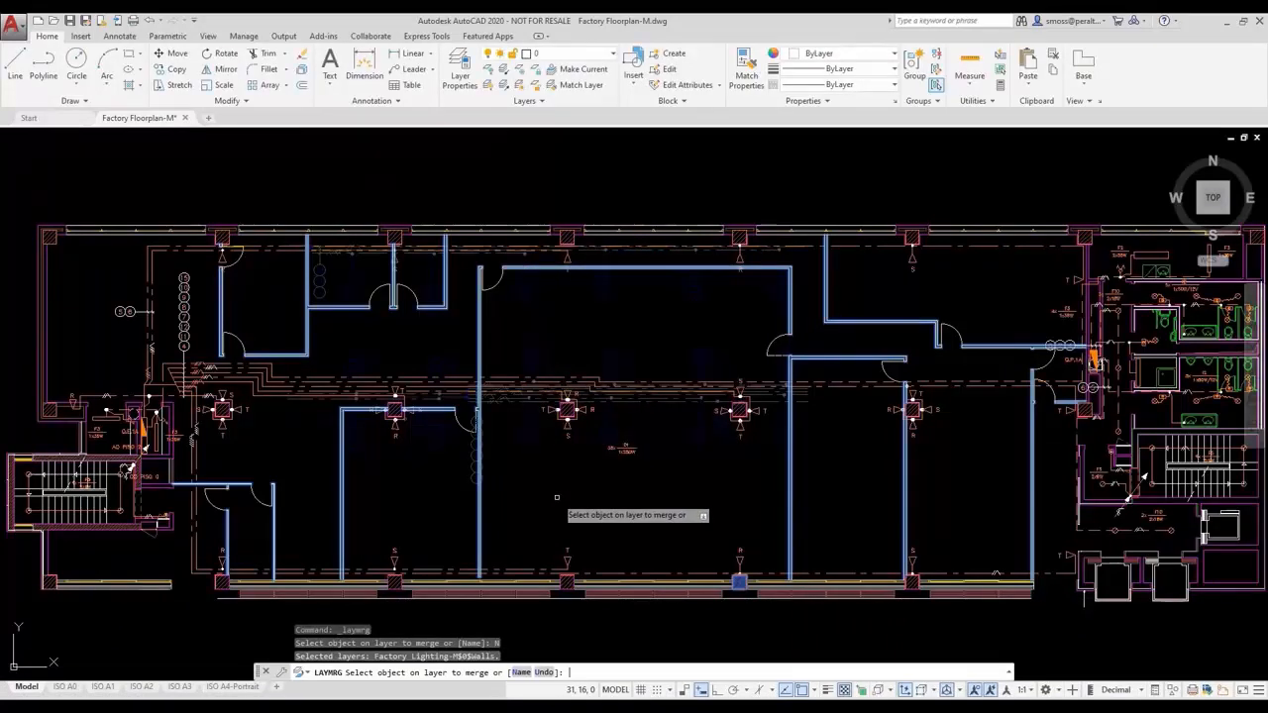
{"action": "key", "text": "Return"}
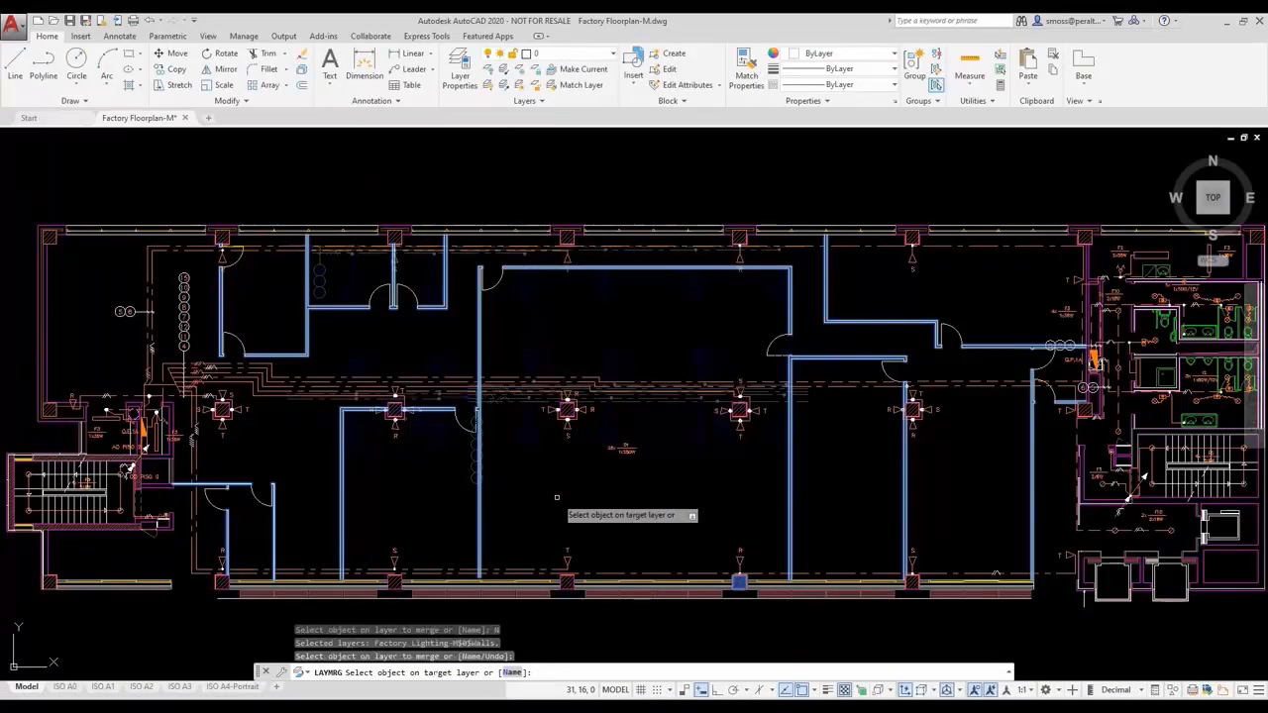
{"action": "left_click", "coordinate": [788, 493]}
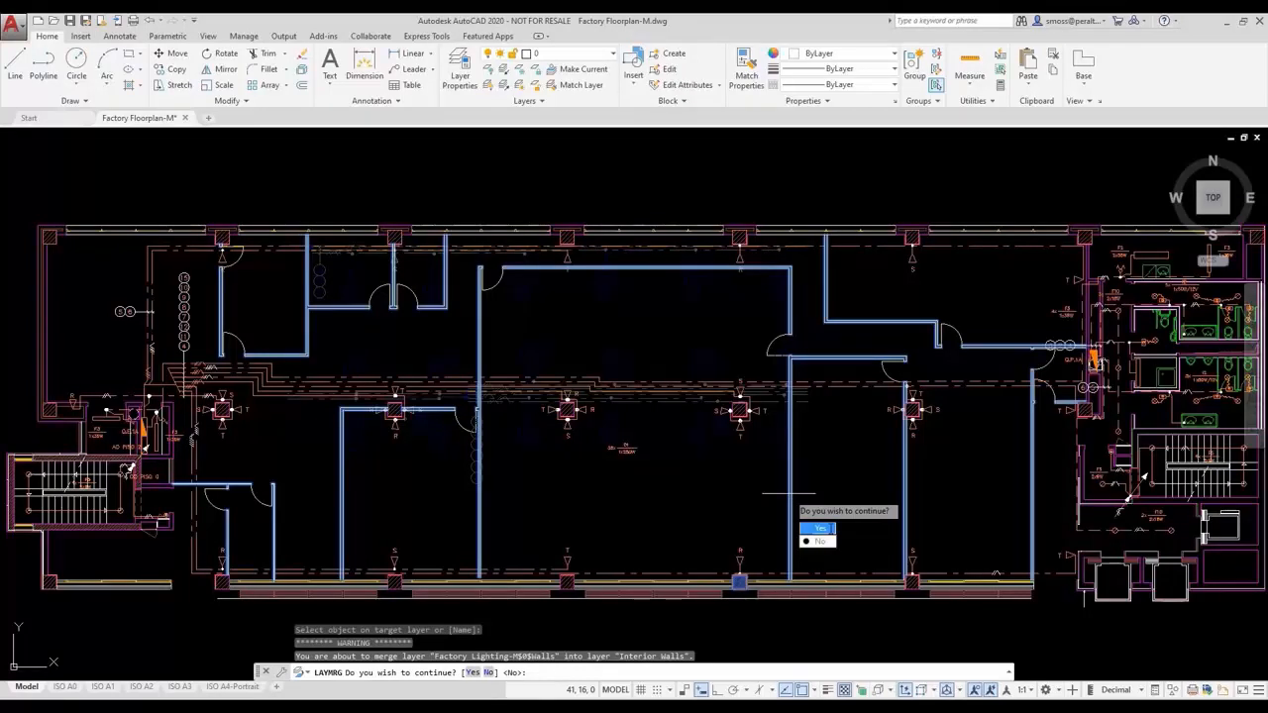
{"action": "key", "text": "Return"}
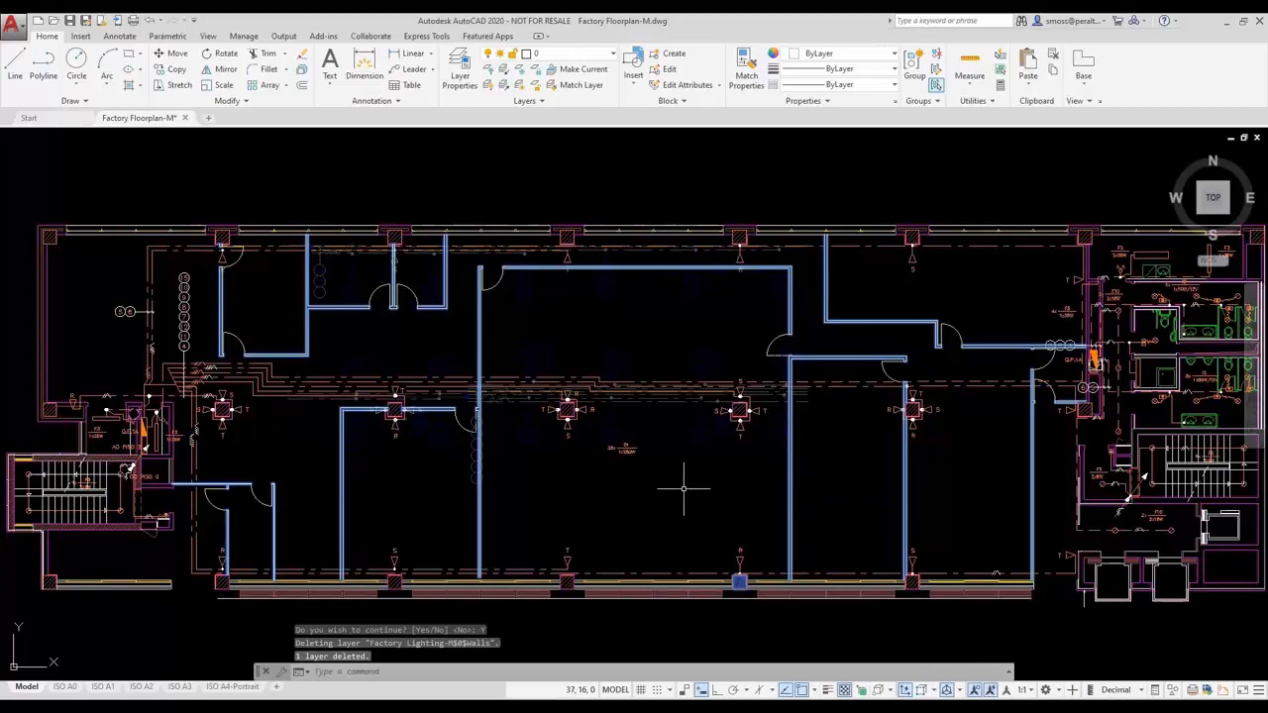
{"action": "left_click", "coordinate": [585, 56]}
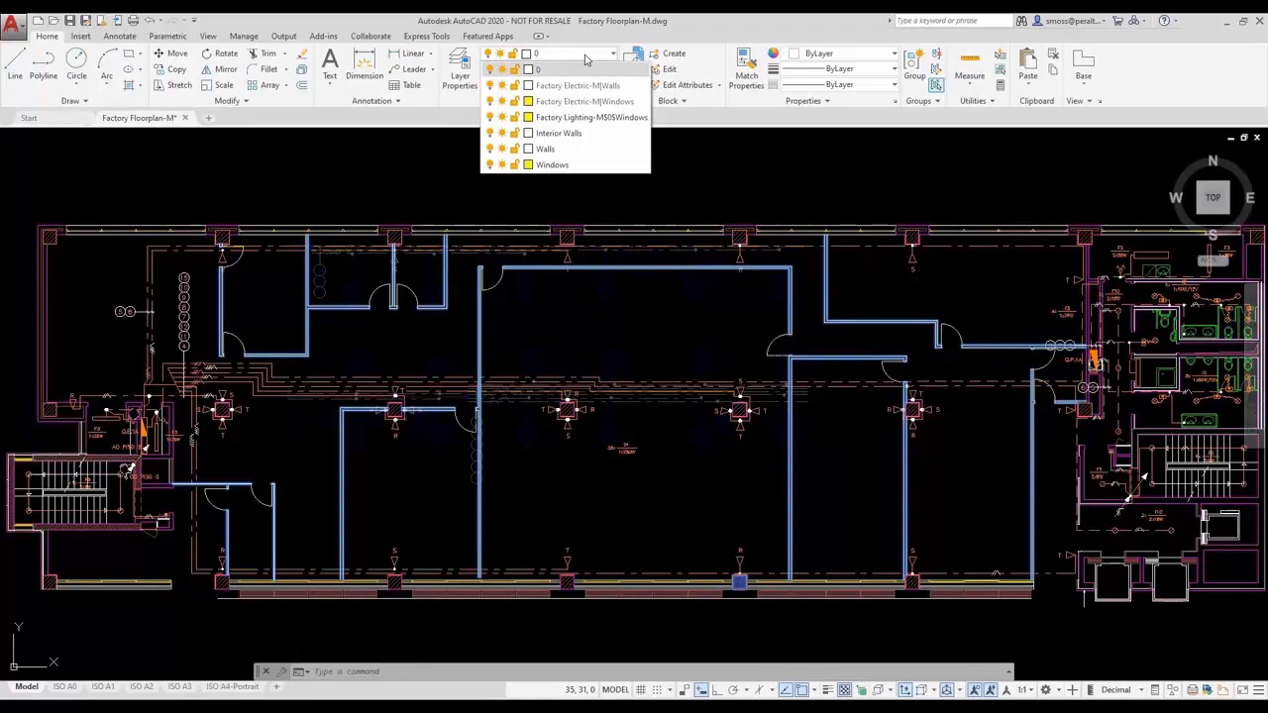
{"action": "left_click", "coordinate": [693, 150]}
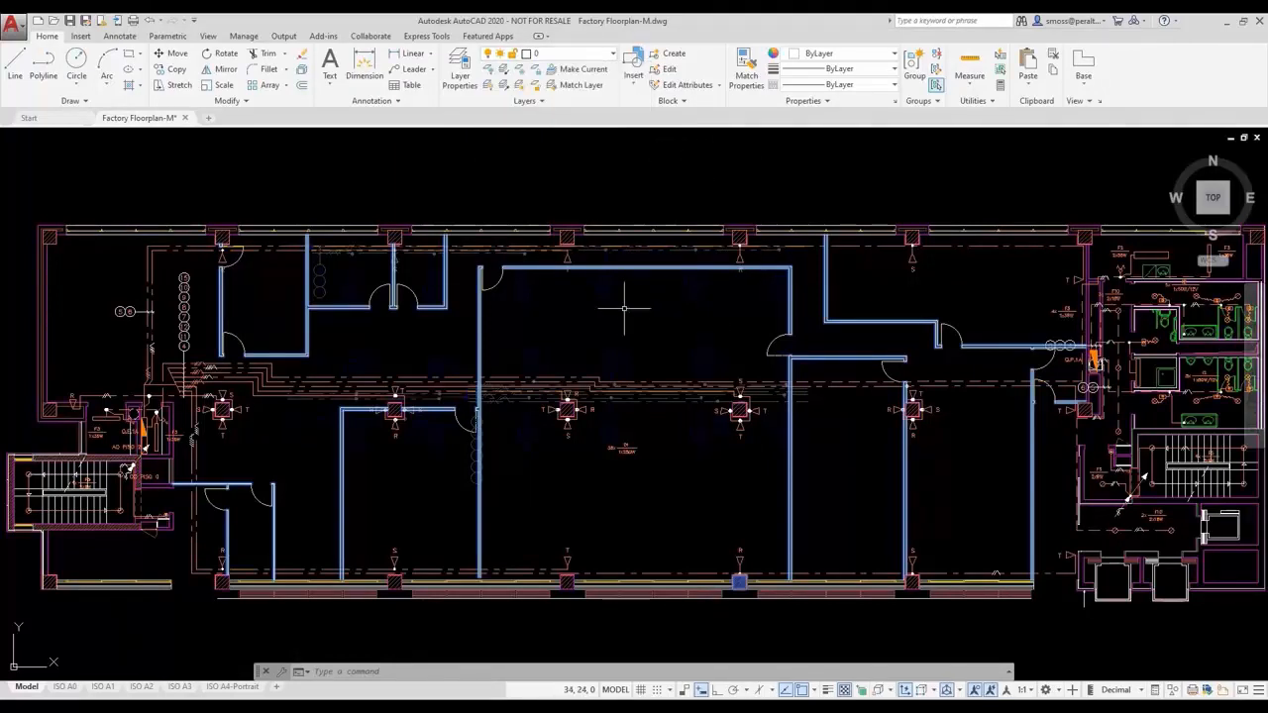
Show all layers in the Layer Properties Manager and set the color of the referenced layer Factory Electric-M|Devices to yellow
{"action": "scroll", "coordinate": [588, 298], "scroll_direction": "up", "scroll_amount": 3}
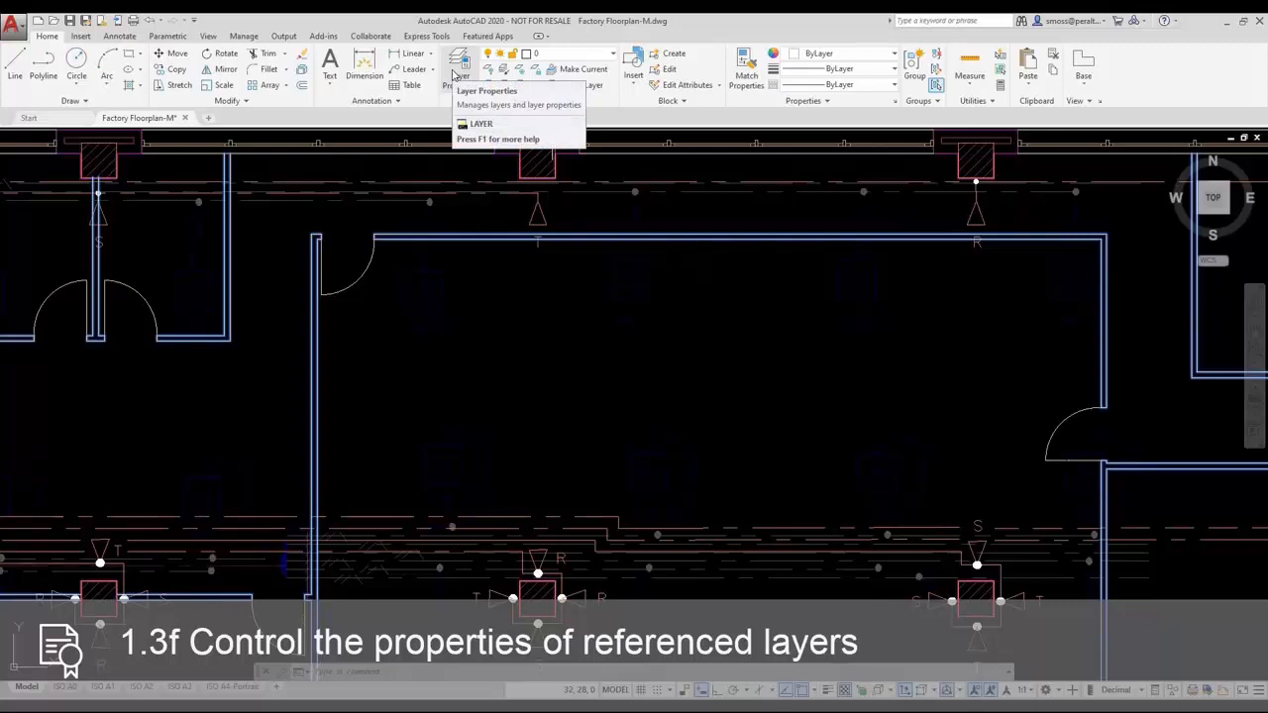
{"action": "left_click", "coordinate": [456, 71]}
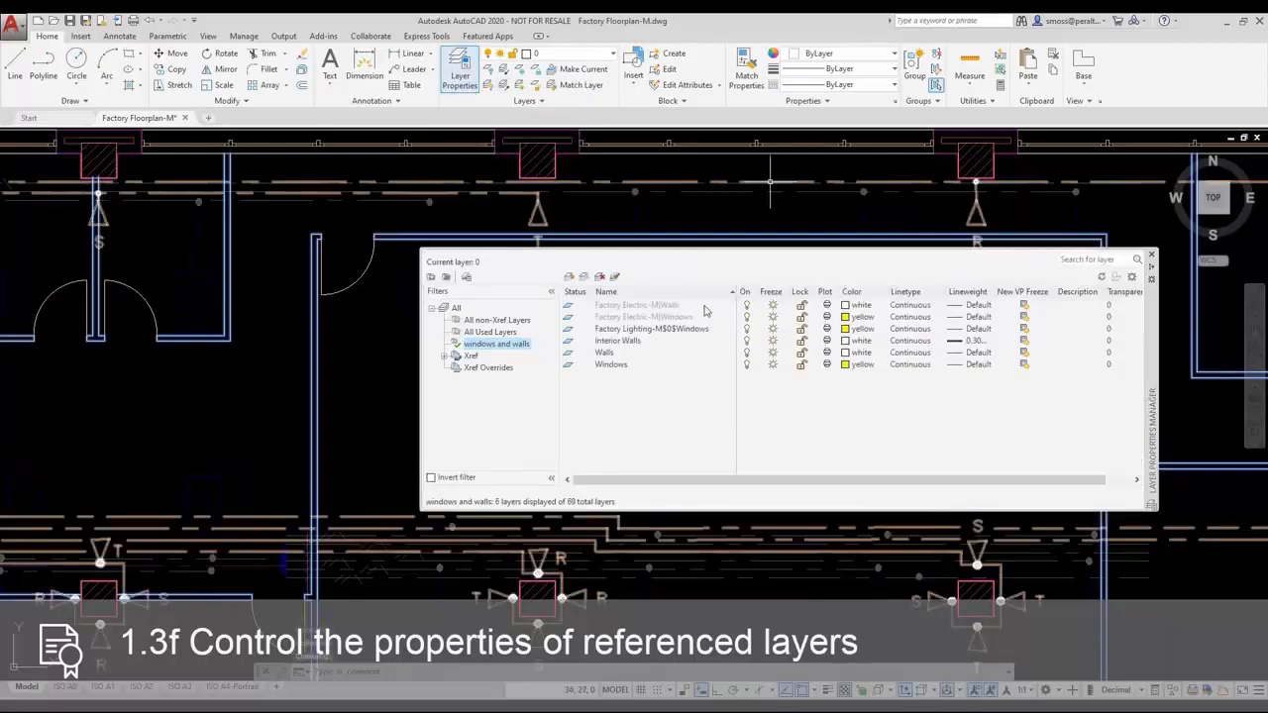
{"action": "double_click", "coordinate": [454, 310]}
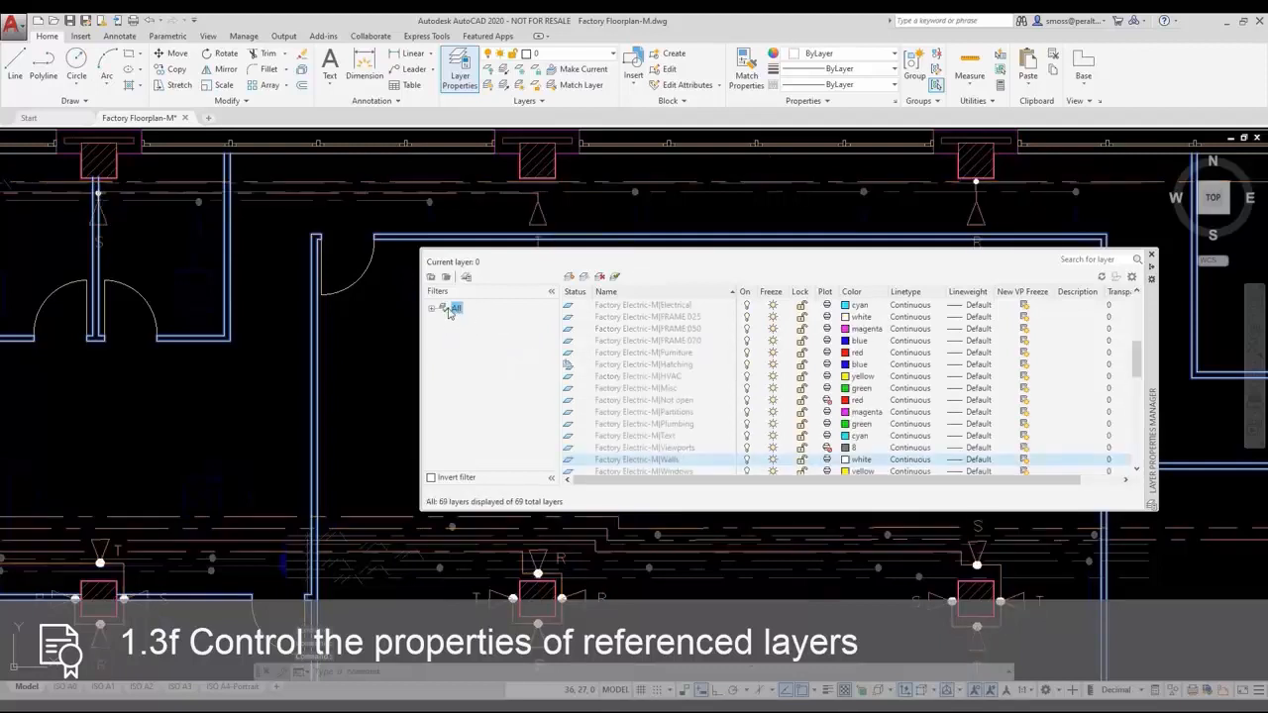
{"action": "left_click", "coordinate": [432, 309]}
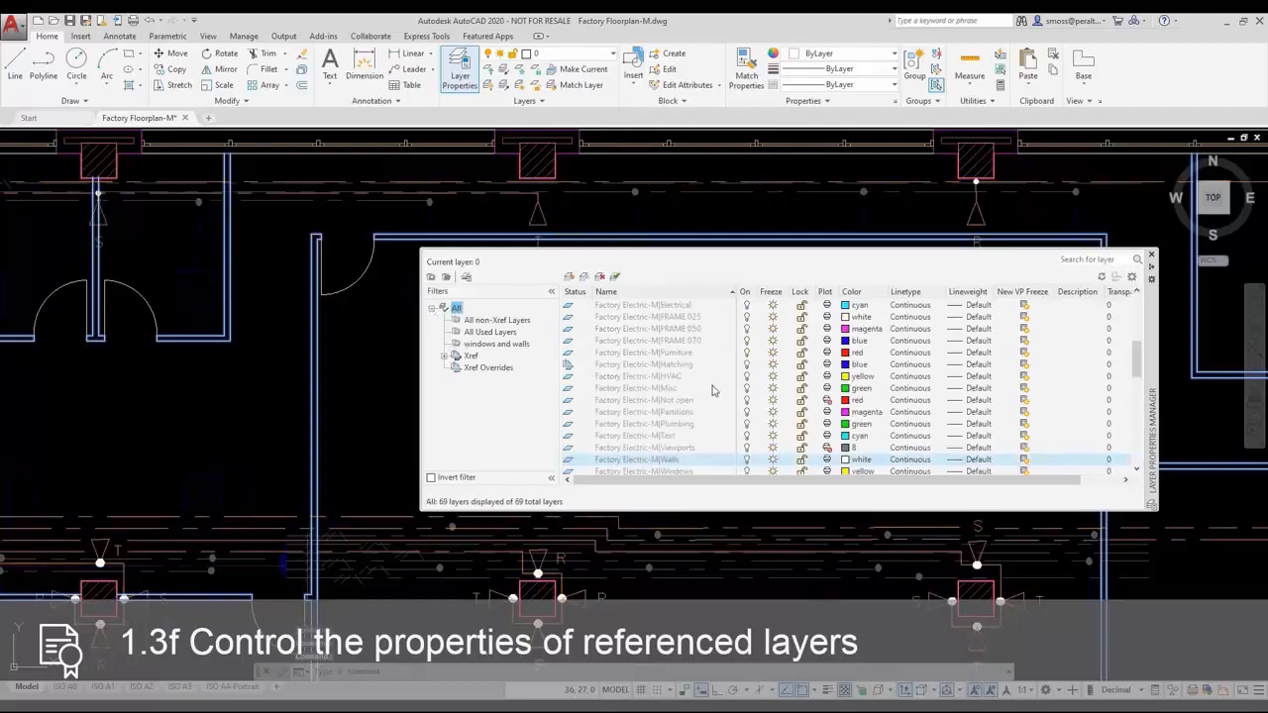
{"action": "scroll", "coordinate": [721, 389], "scroll_direction": "down", "scroll_amount": 1}
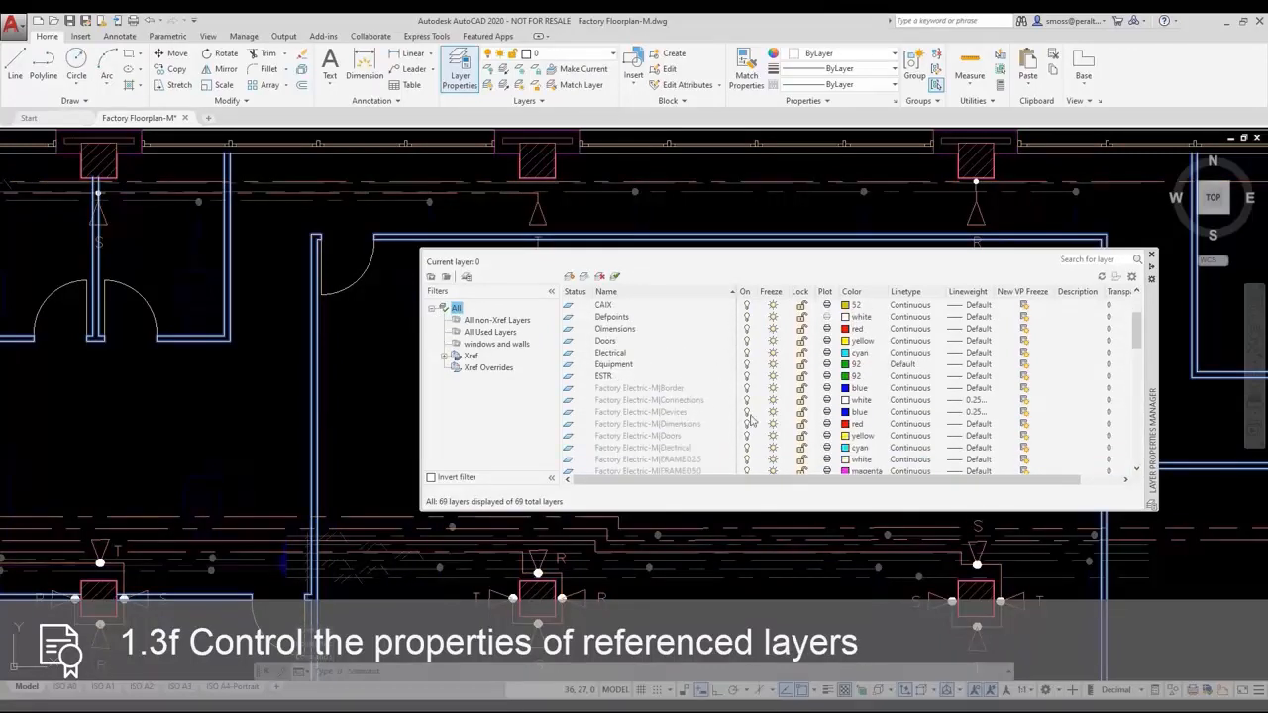
{"action": "left_click", "coordinate": [854, 412]}
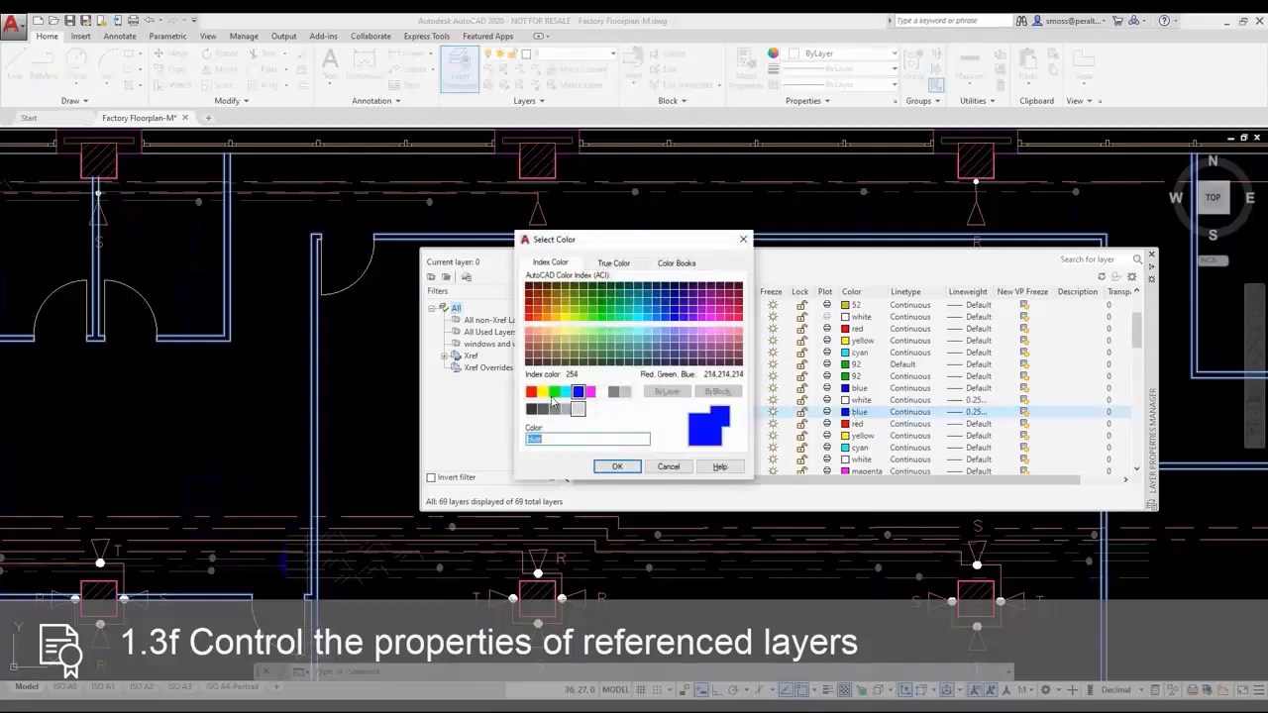
{"action": "left_click", "coordinate": [543, 391]}
{"action": "left_click", "coordinate": [616, 466]}
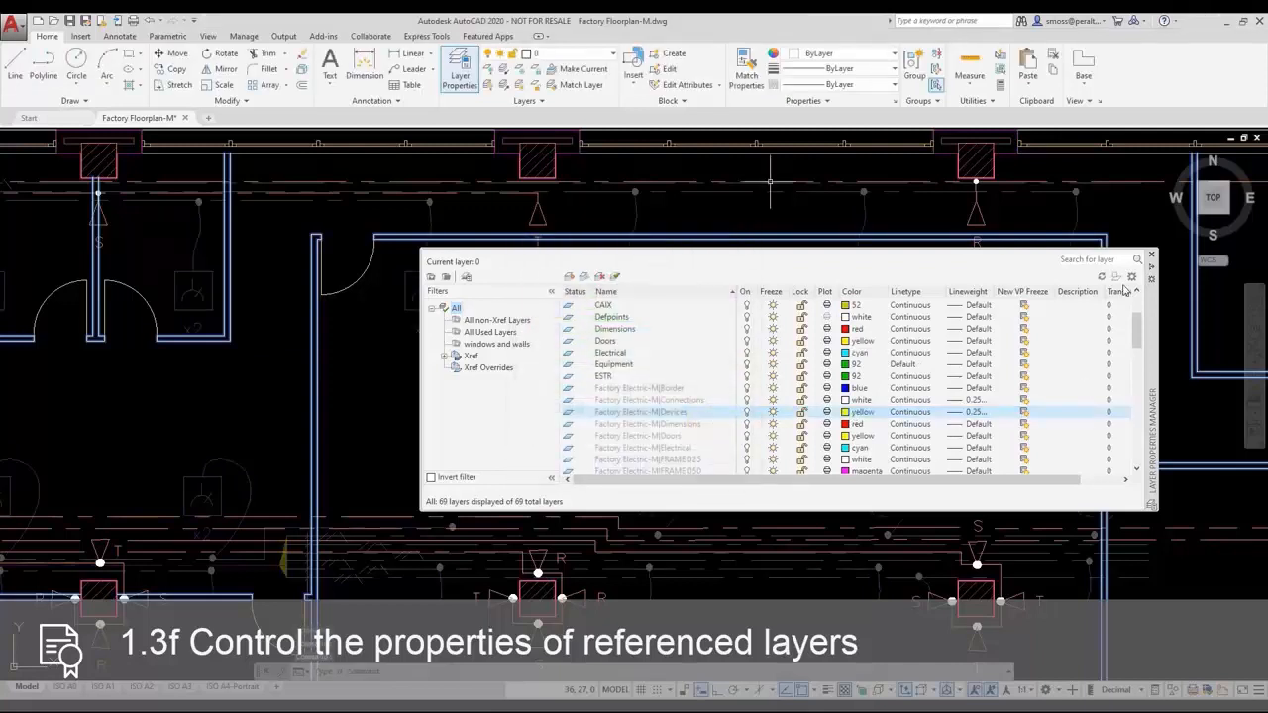
{"action": "left_click", "coordinate": [1151, 255]}
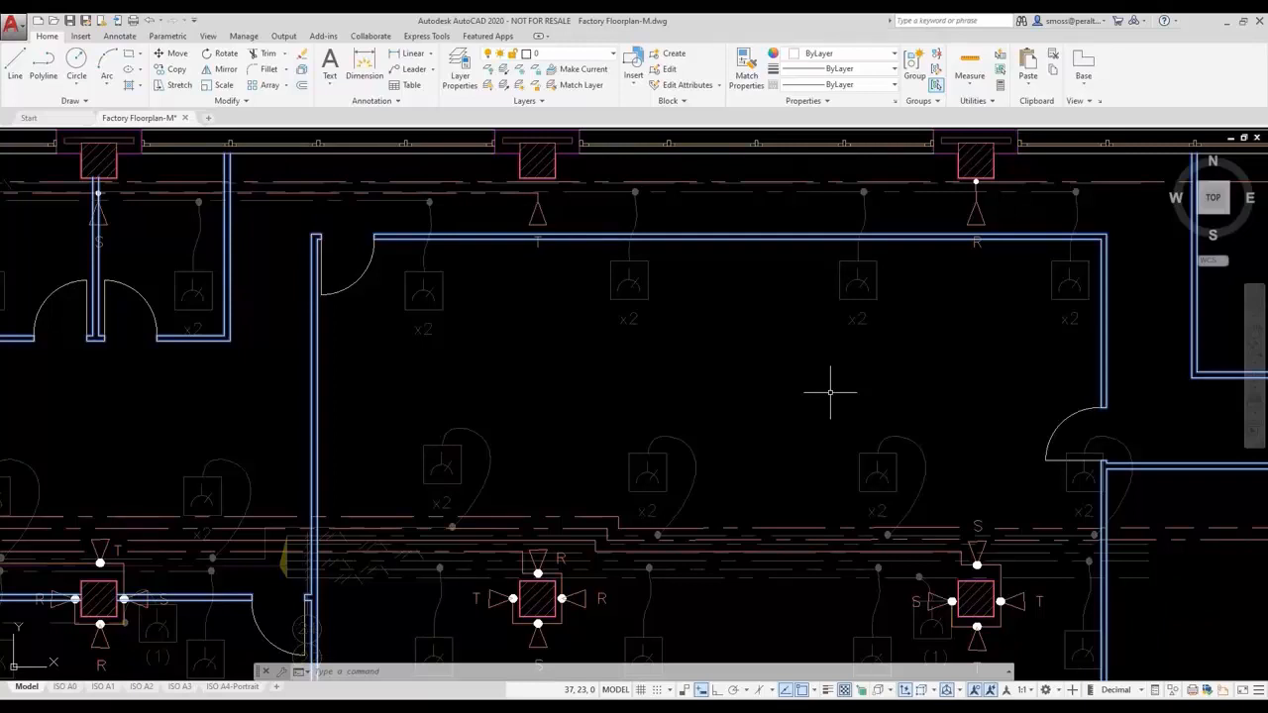
Open the Factory Electric-M reference in its own drawing and examine the color of its device symbols
{"action": "right_click", "coordinate": [619, 301]}
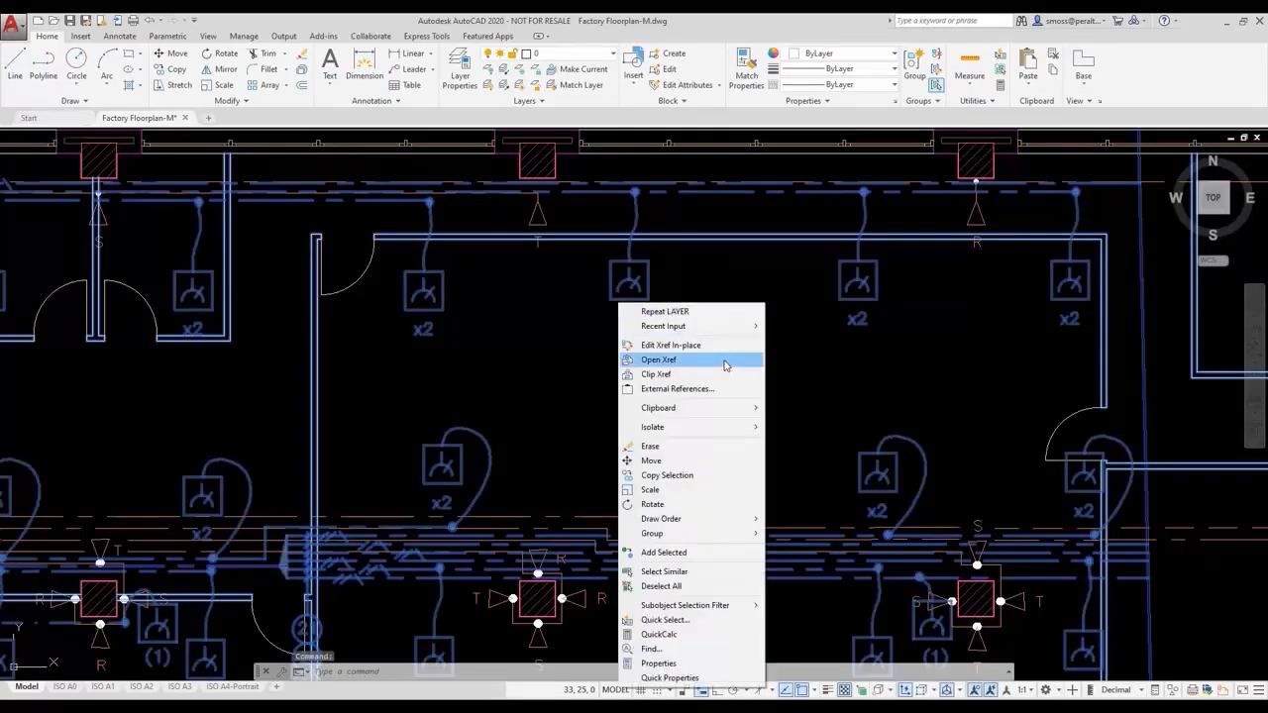
{"action": "left_click", "coordinate": [724, 360]}
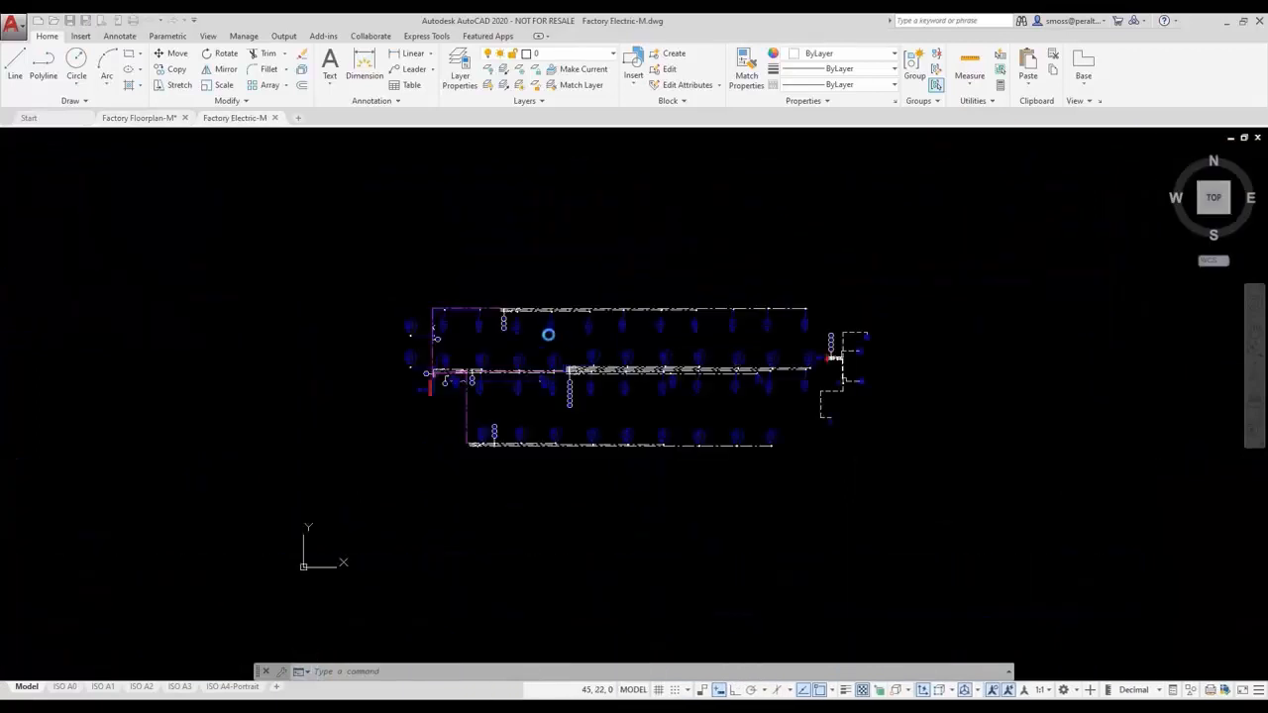
{"action": "scroll", "coordinate": [577, 337], "scroll_direction": "up", "scroll_amount": 8}
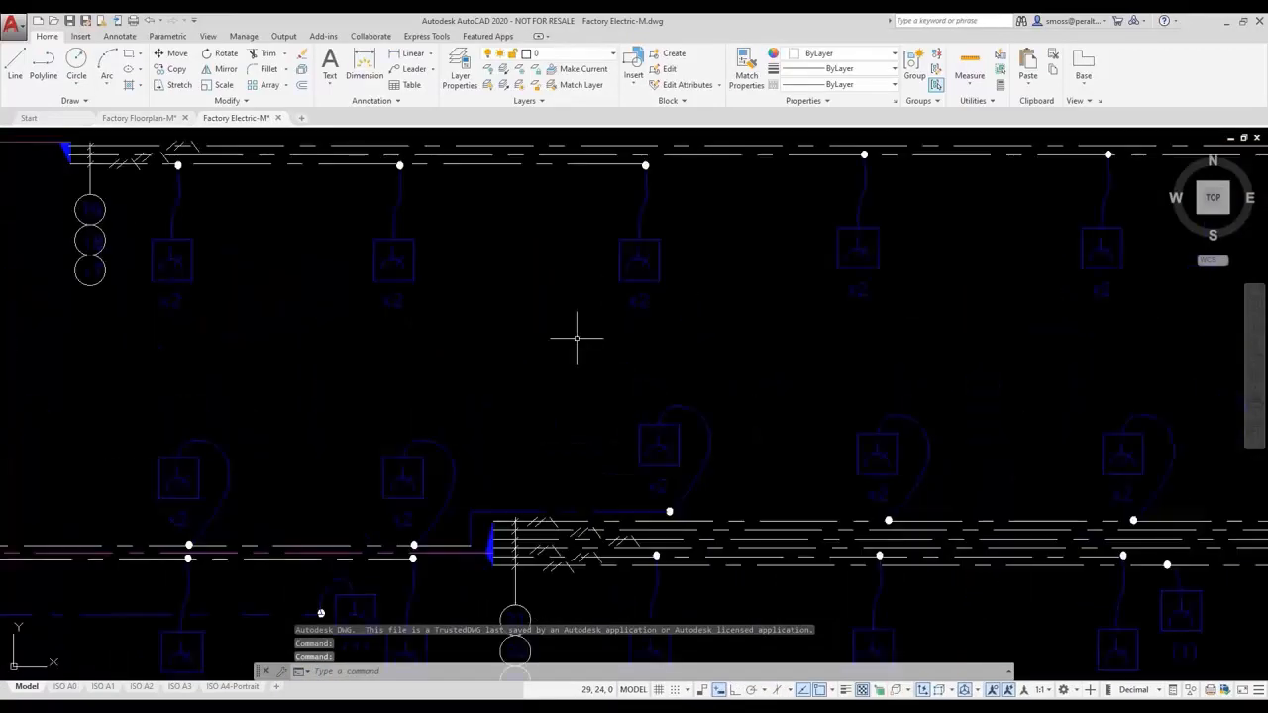
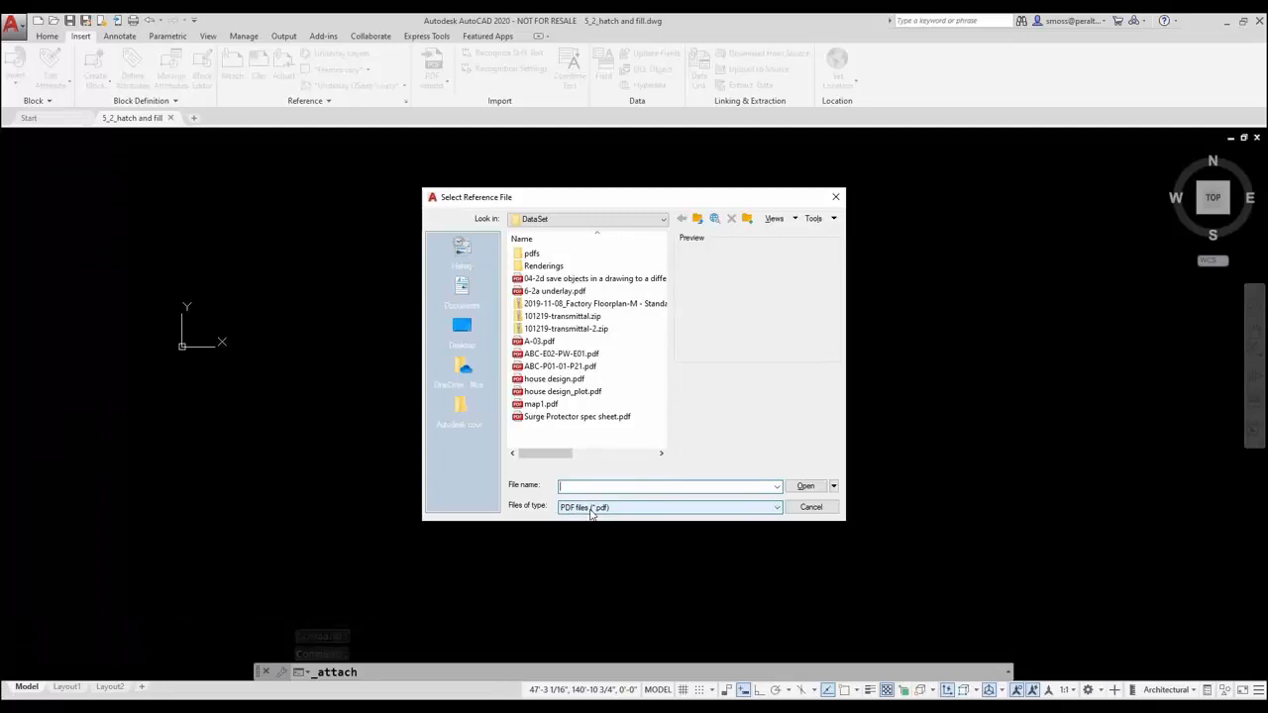
Attach 6-2a underlay.pdf as a PDF underlay at the origin with a relative path and a scale of 128
{"action": "left_click", "coordinate": [551, 292]}
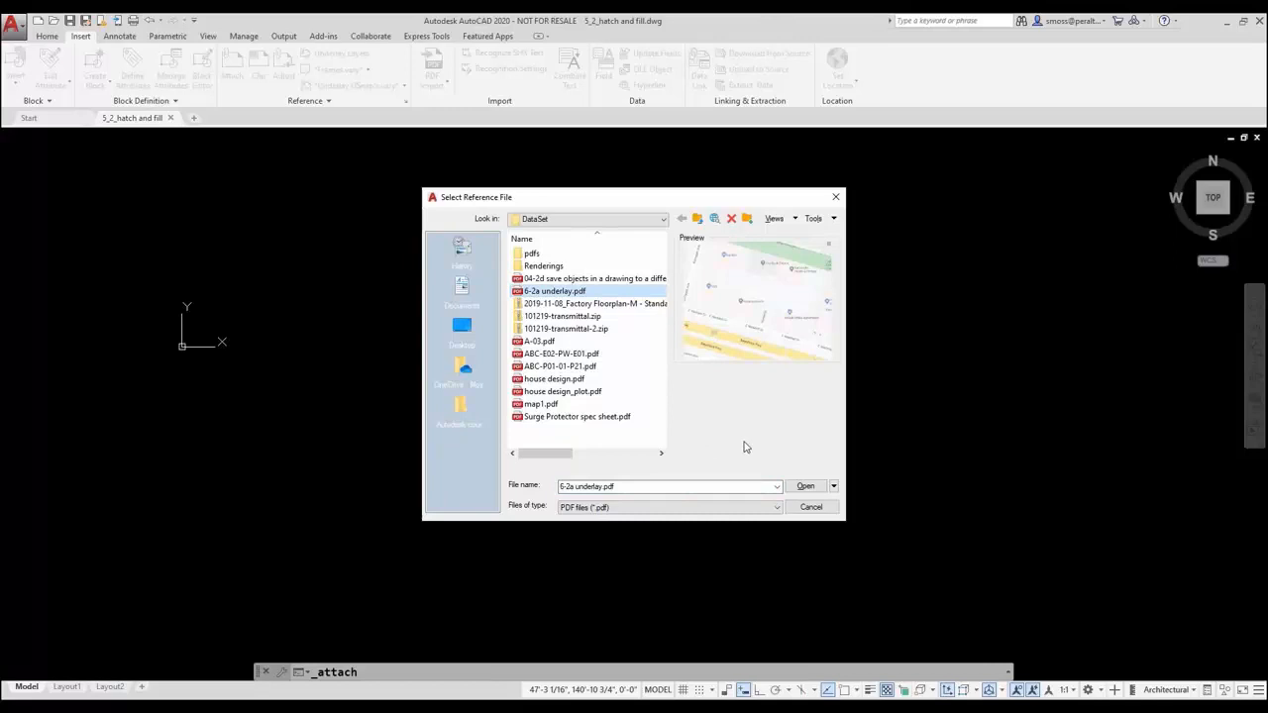
{"action": "left_click", "coordinate": [805, 486]}
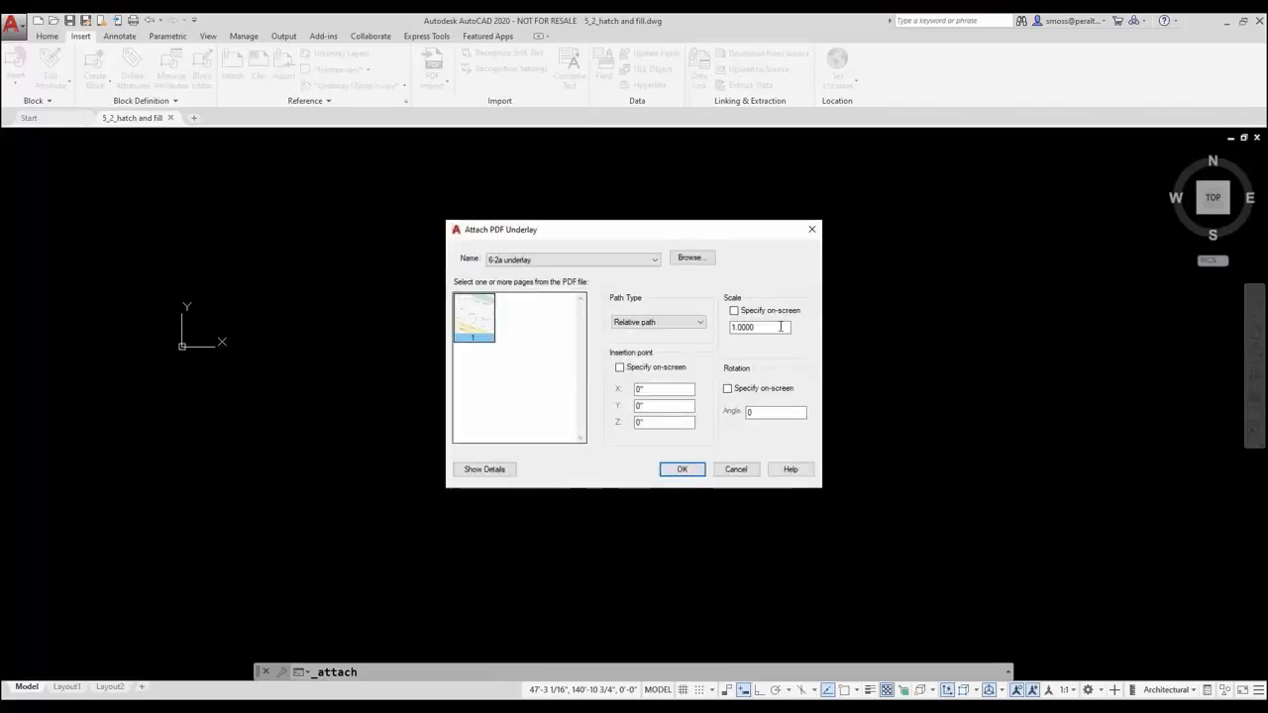
{"action": "left_click", "coordinate": [760, 327]}
{"action": "double_click", "coordinate": [761, 327]}
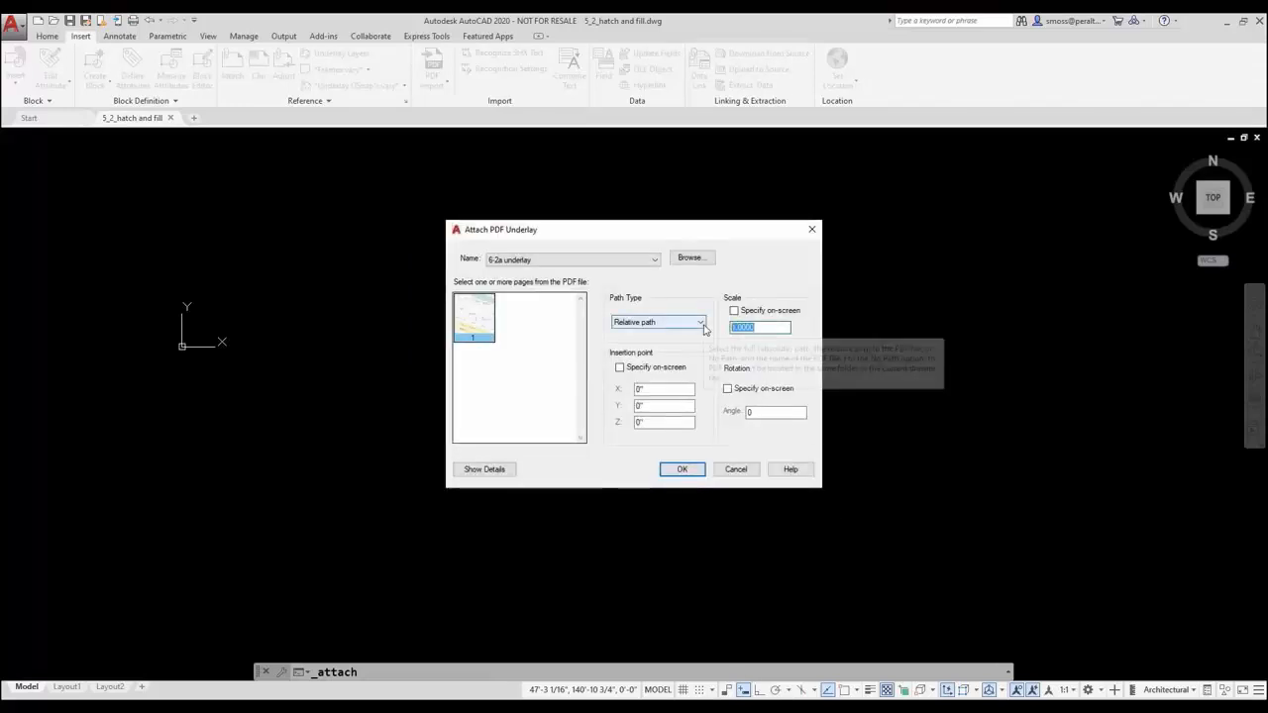
{"action": "type", "text": "12"}
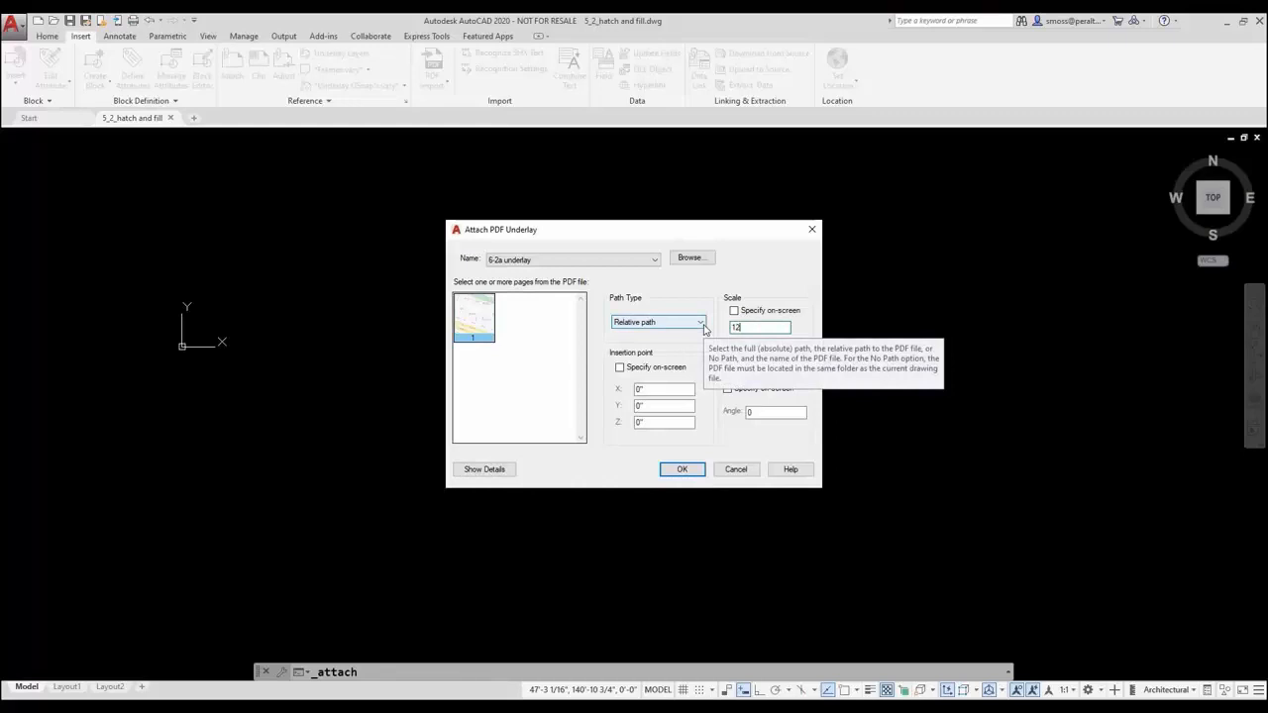
{"action": "type", "text": "8"}
{"action": "key", "text": "Return"}
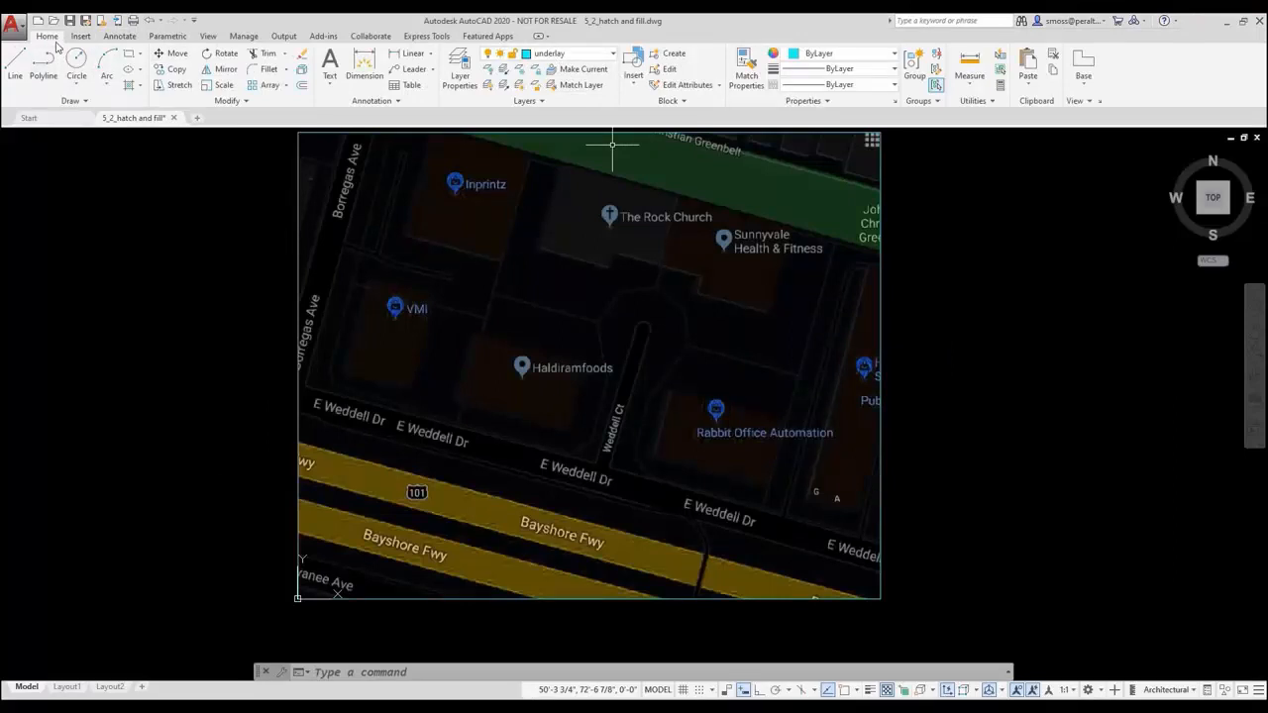
Make the boundary layer current for tracing over the PDF underlay
{"action": "left_click", "coordinate": [555, 53]}
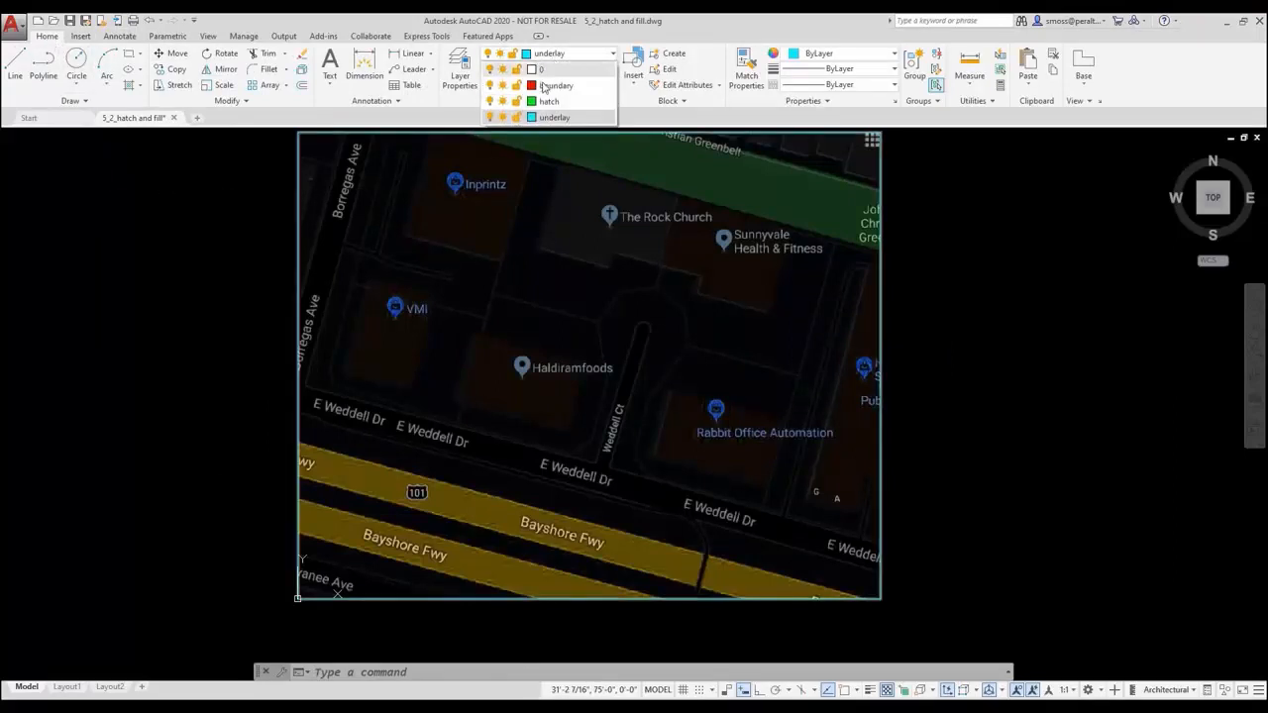
{"action": "left_click", "coordinate": [550, 86]}
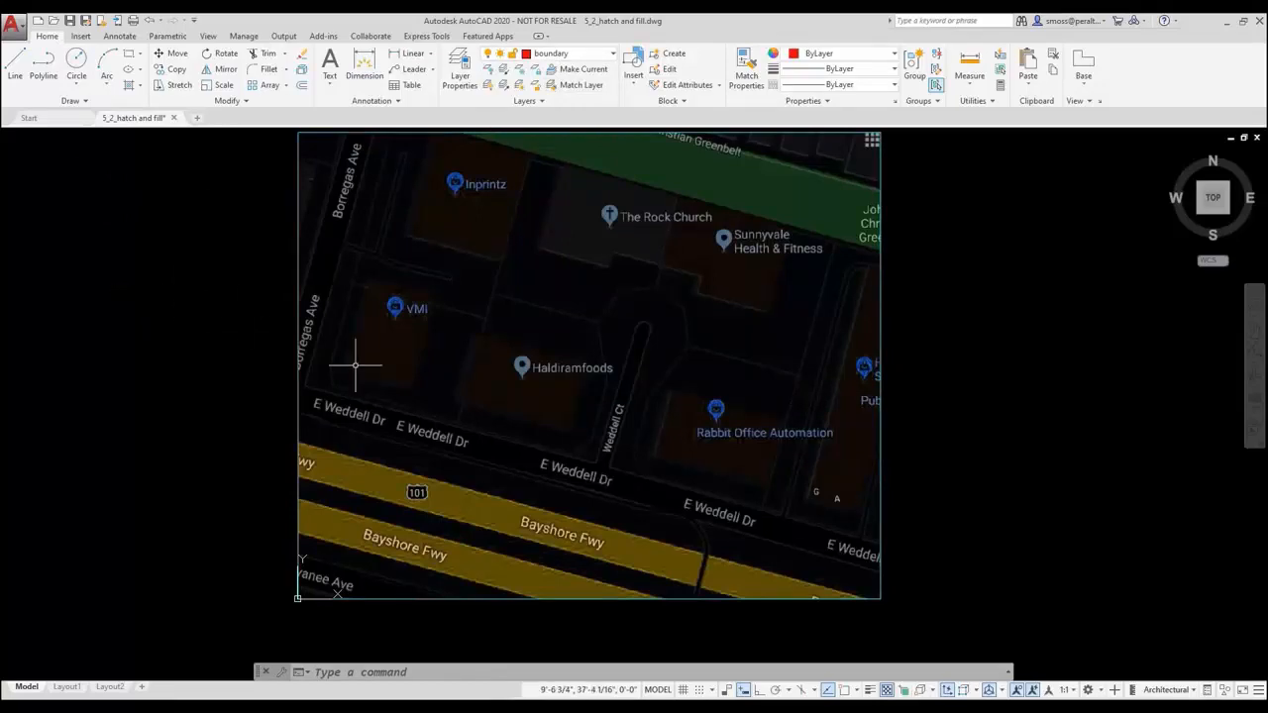
{"action": "scroll", "coordinate": [352, 356], "scroll_direction": "up", "scroll_amount": 2}
{"action": "scroll", "coordinate": [361, 305], "scroll_direction": "down", "scroll_amount": 4}
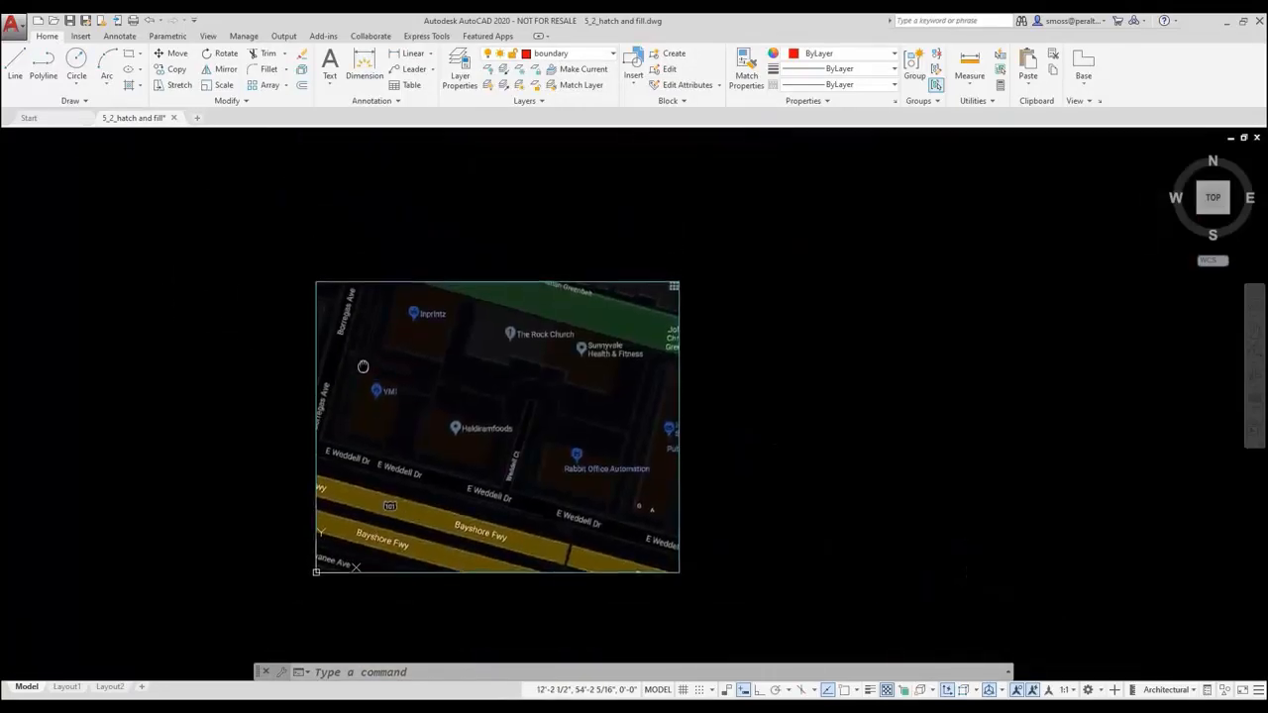
{"action": "scroll", "coordinate": [362, 337], "scroll_direction": "up", "scroll_amount": 2}
Start a polyline at the nearest point on the underlay's upper edge and trace Borregas Ave about 42' down to the E Weddell Dr corner
{"action": "left_click", "coordinate": [43, 64]}
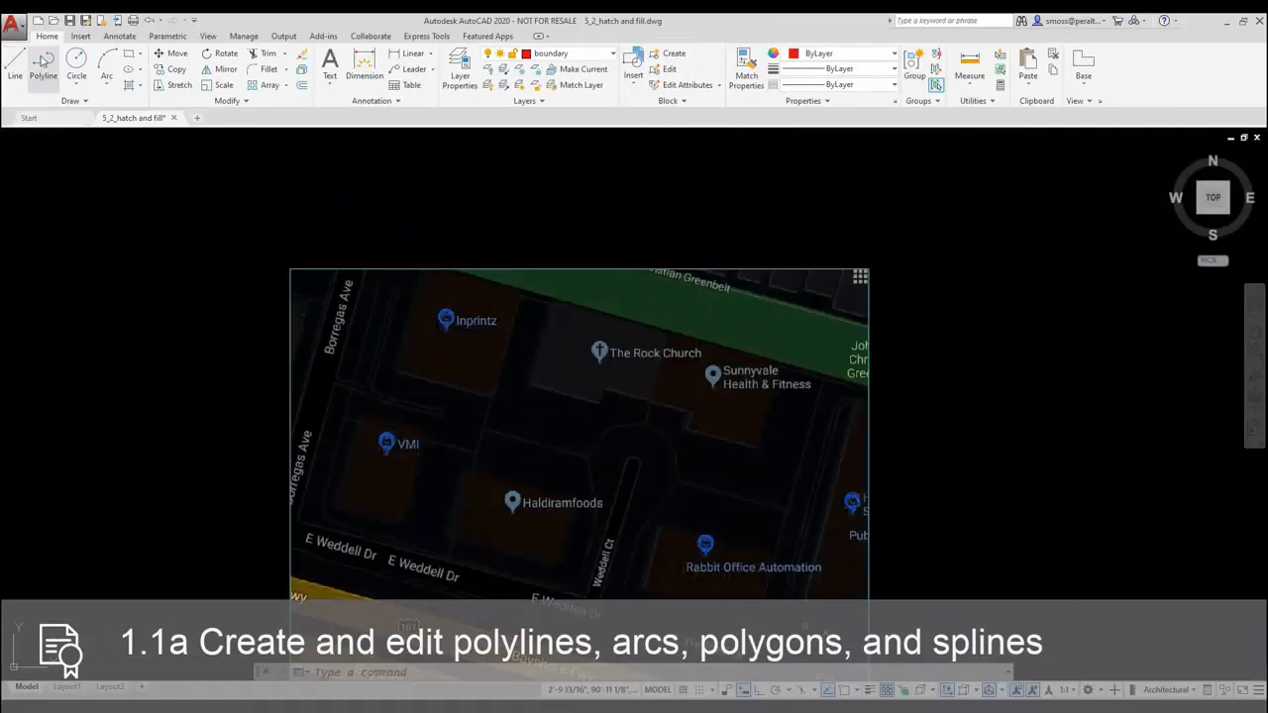
{"action": "scroll", "coordinate": [366, 267], "scroll_direction": "up", "scroll_amount": 3}
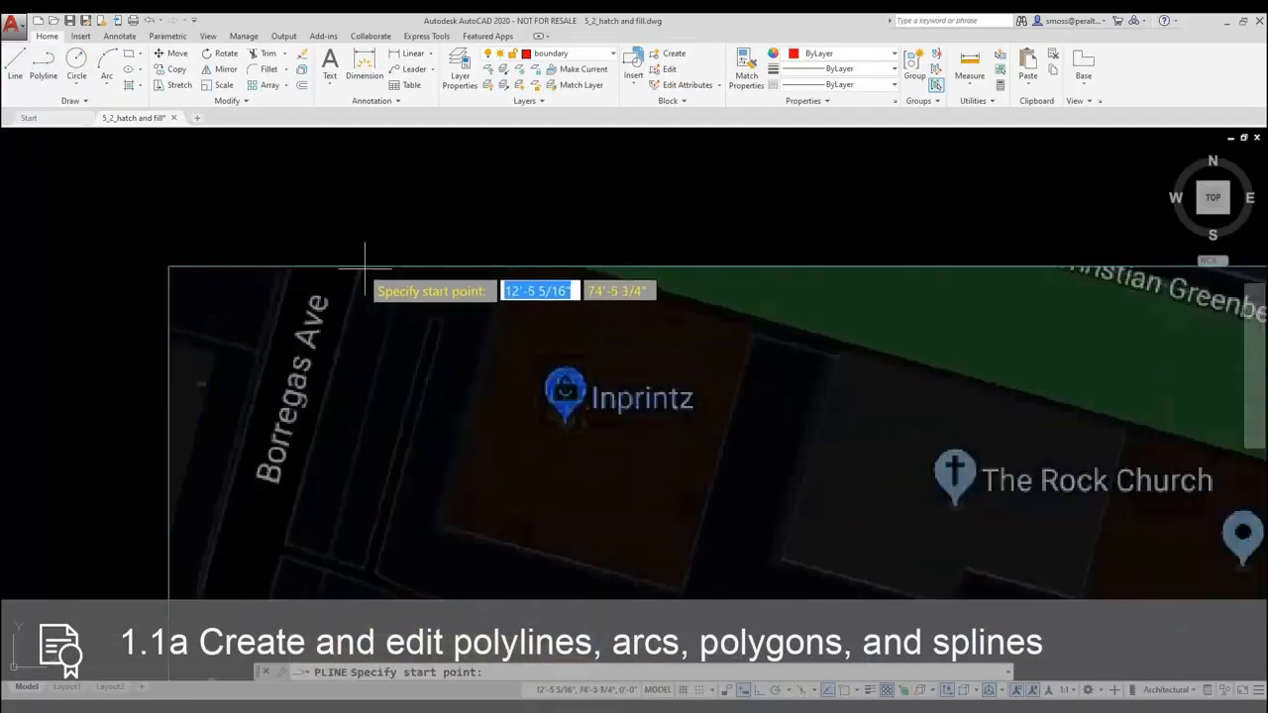
{"action": "right_click", "coordinate": [360, 267], "text": "shift"}
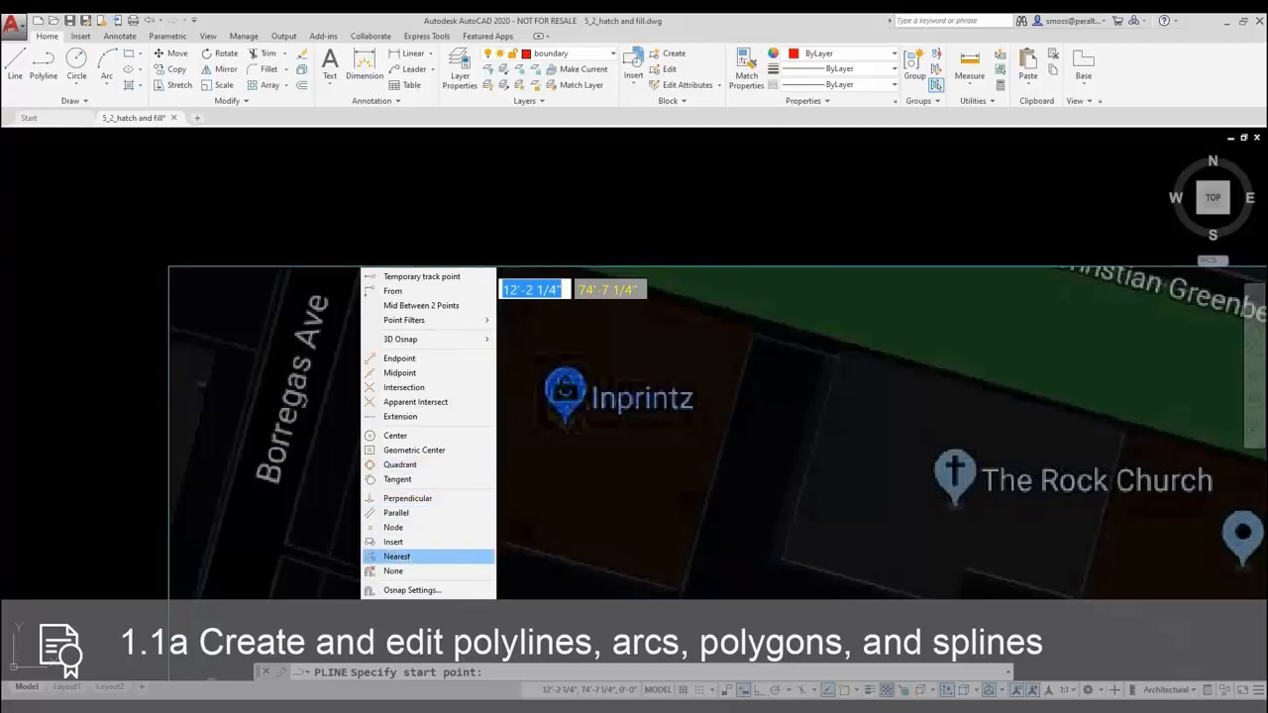
{"action": "left_click", "coordinate": [406, 556]}
{"action": "left_click", "coordinate": [362, 262]}
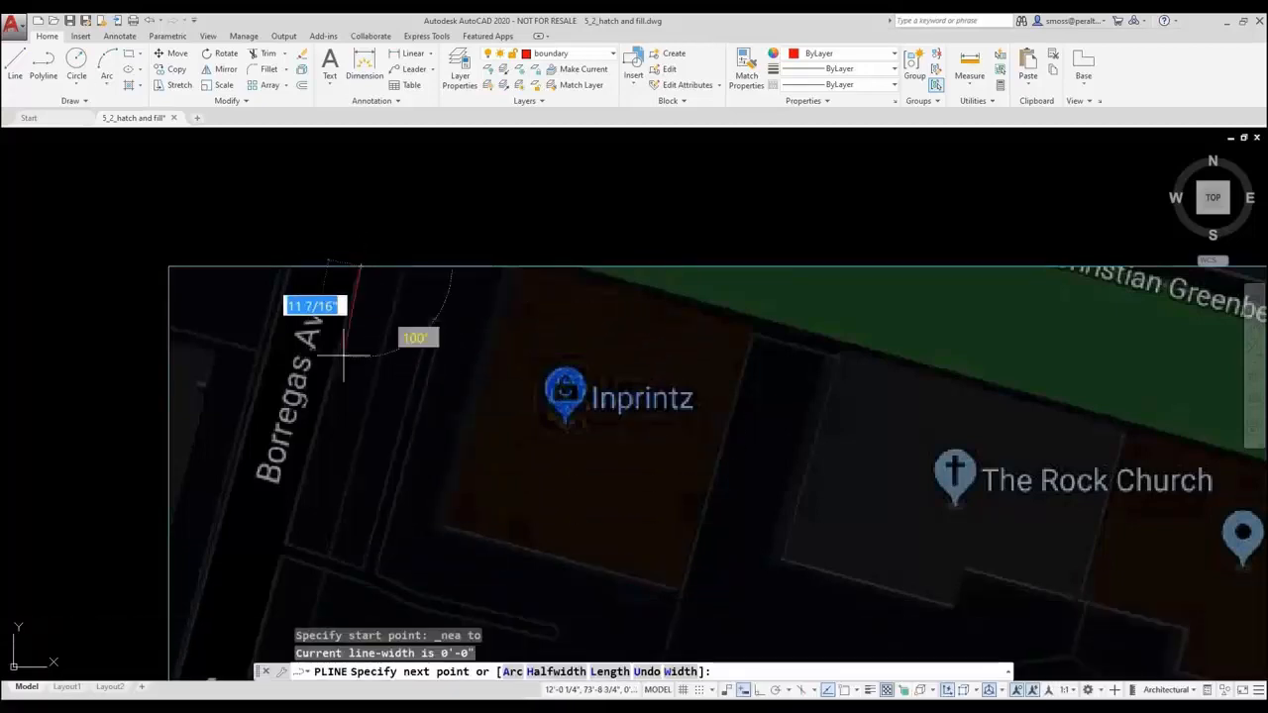
{"action": "scroll", "coordinate": [319, 411], "scroll_direction": "down", "scroll_amount": 4}
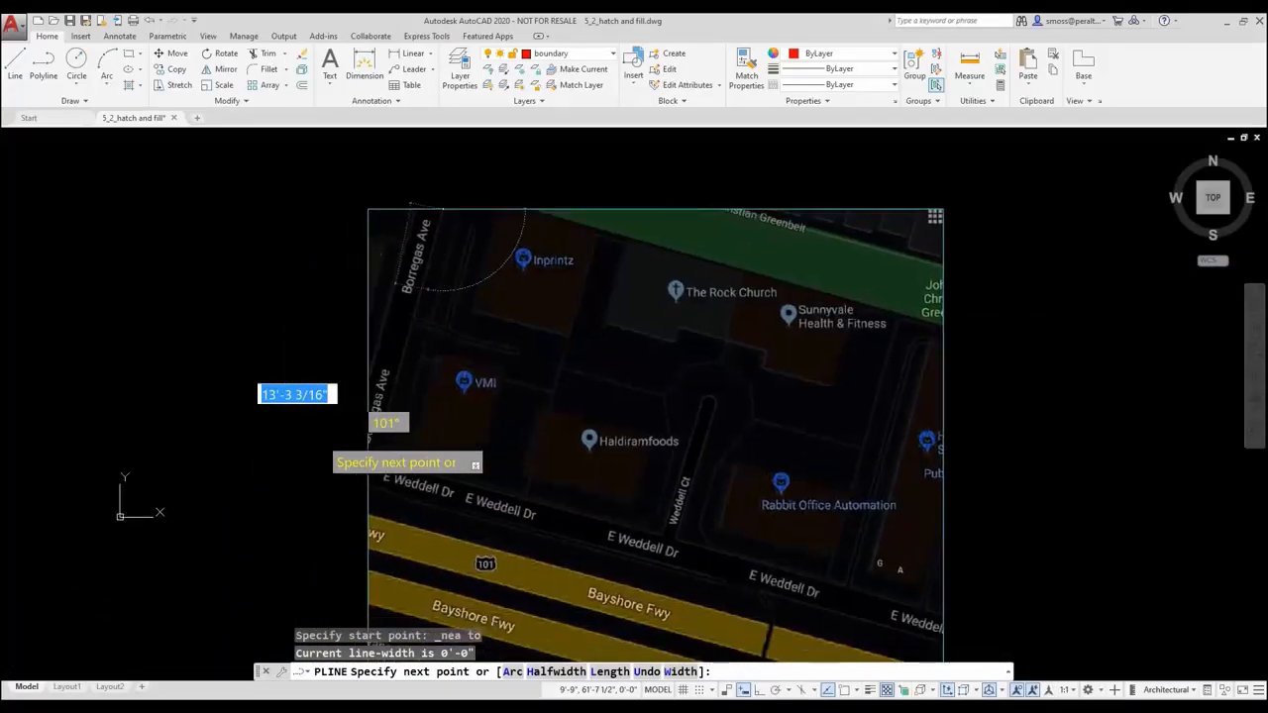
{"action": "scroll", "coordinate": [385, 440], "scroll_direction": "up", "scroll_amount": 4}
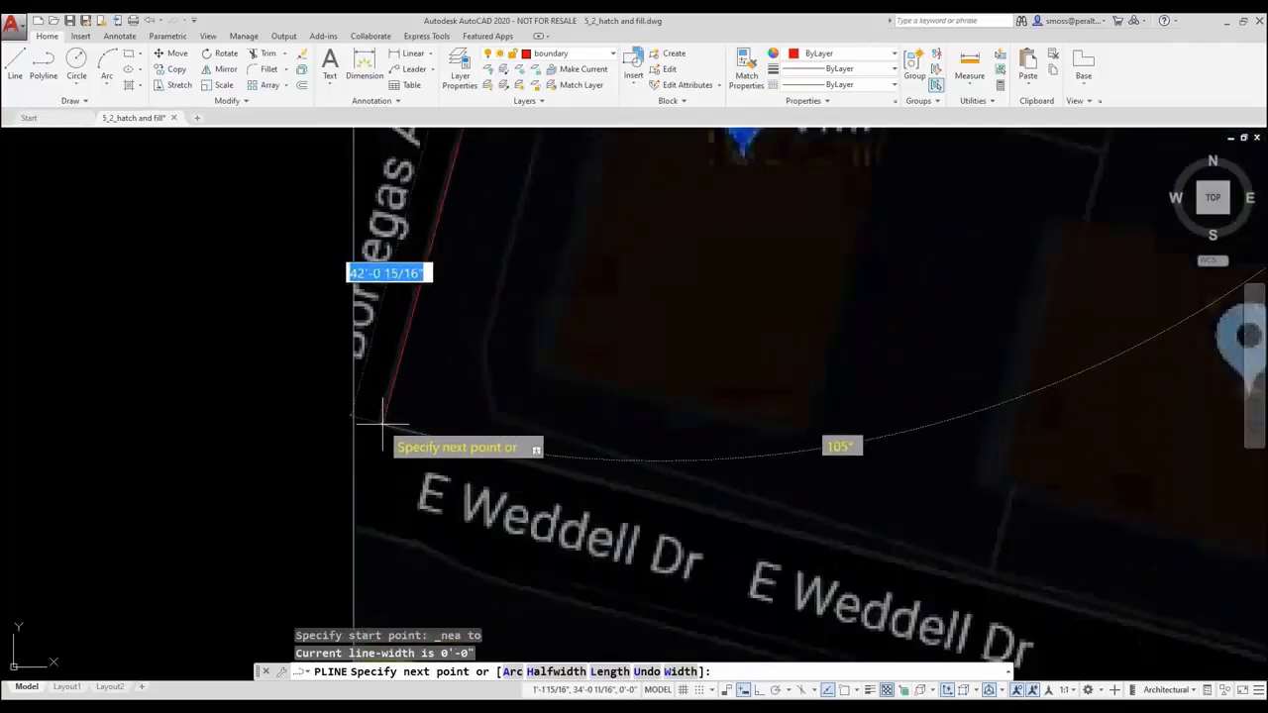
{"action": "left_click", "coordinate": [381, 423]}
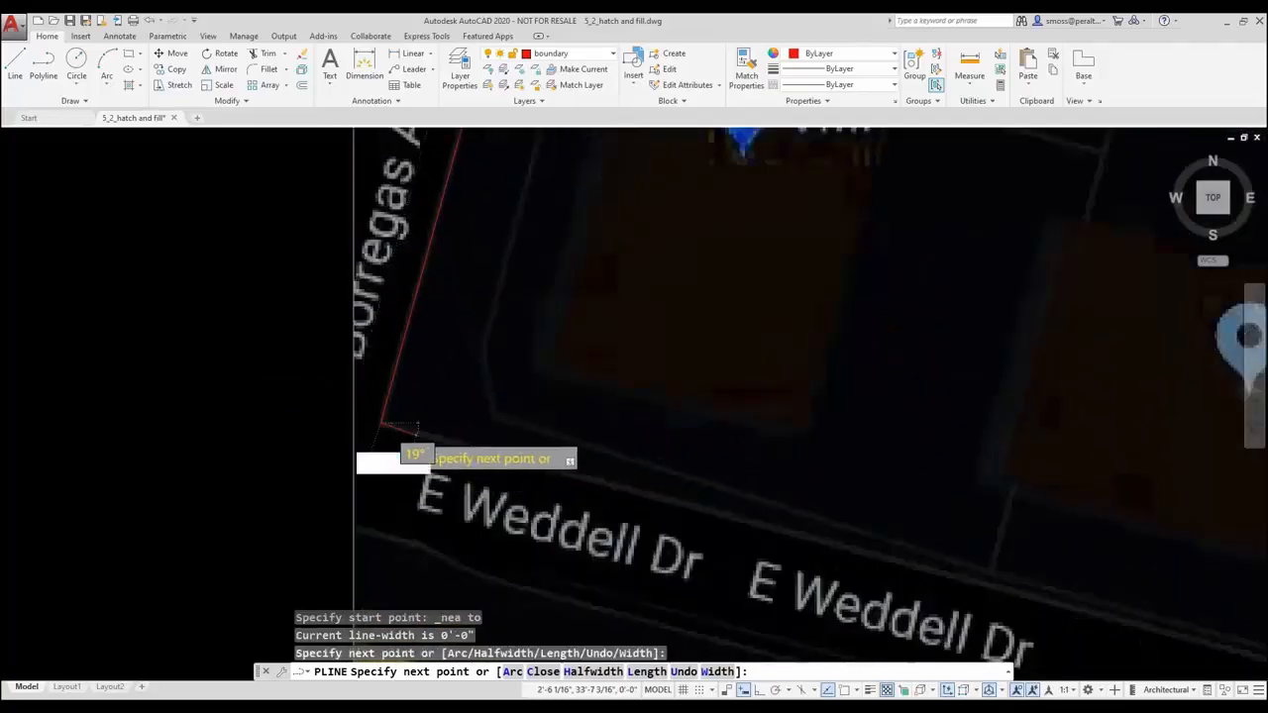
Continue the polyline about 95'-6" along E Weddell Dr to the nearest point on the underlay's edge, and add a 1' segment downward
{"action": "scroll", "coordinate": [416, 436], "scroll_direction": "down", "scroll_amount": 3}
{"action": "middle_click_drag", "start_coordinate": [502, 436], "coordinate": [85, 344]}
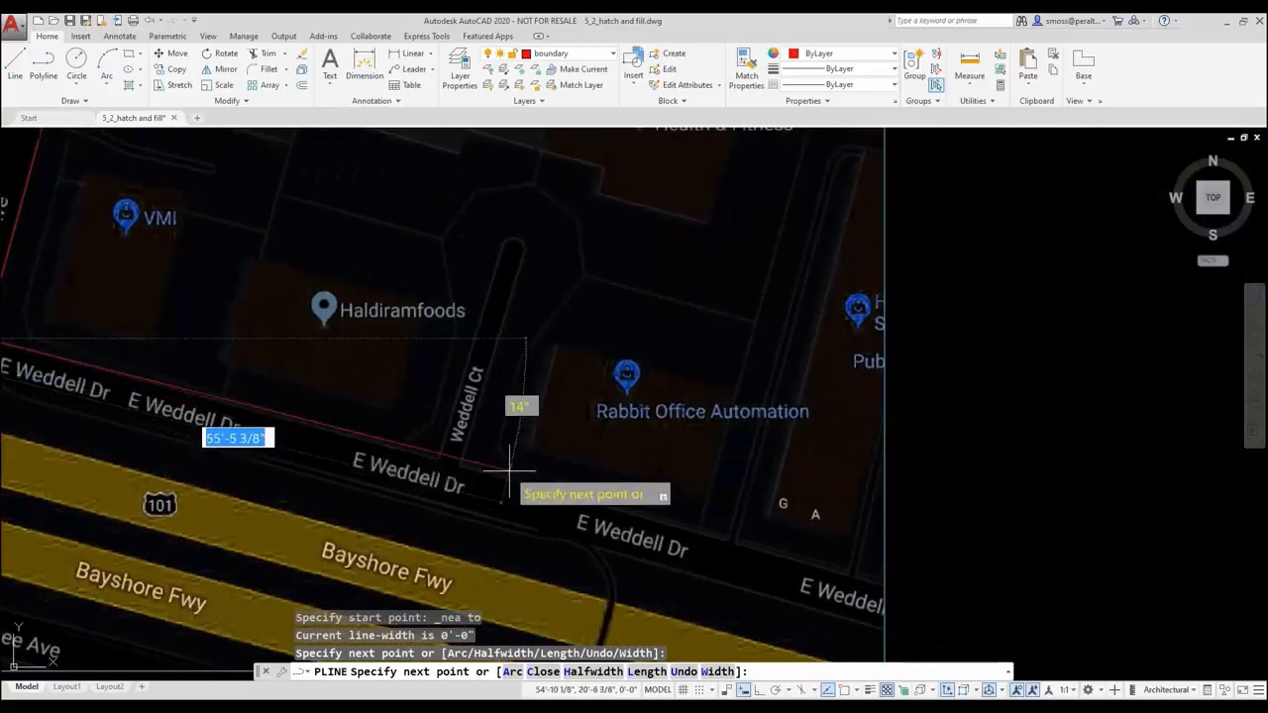
{"action": "right_click", "coordinate": [883, 587], "text": "shift"}
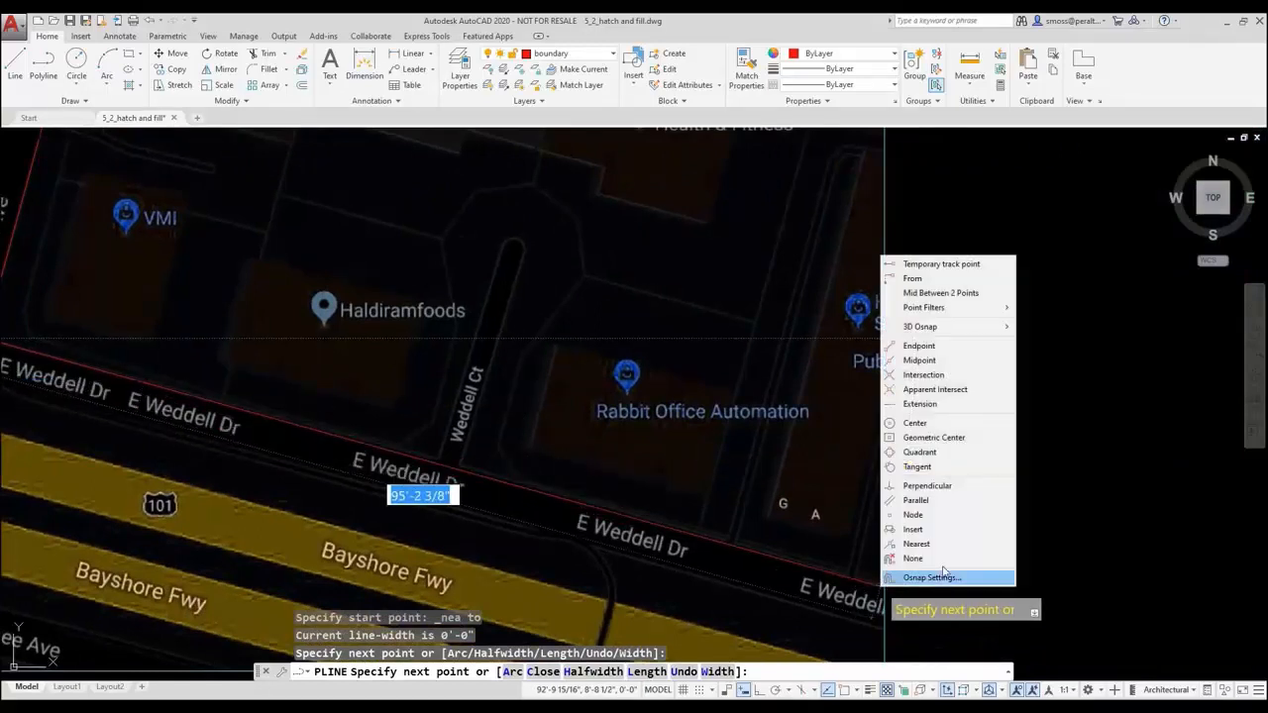
{"action": "left_click", "coordinate": [916, 543]}
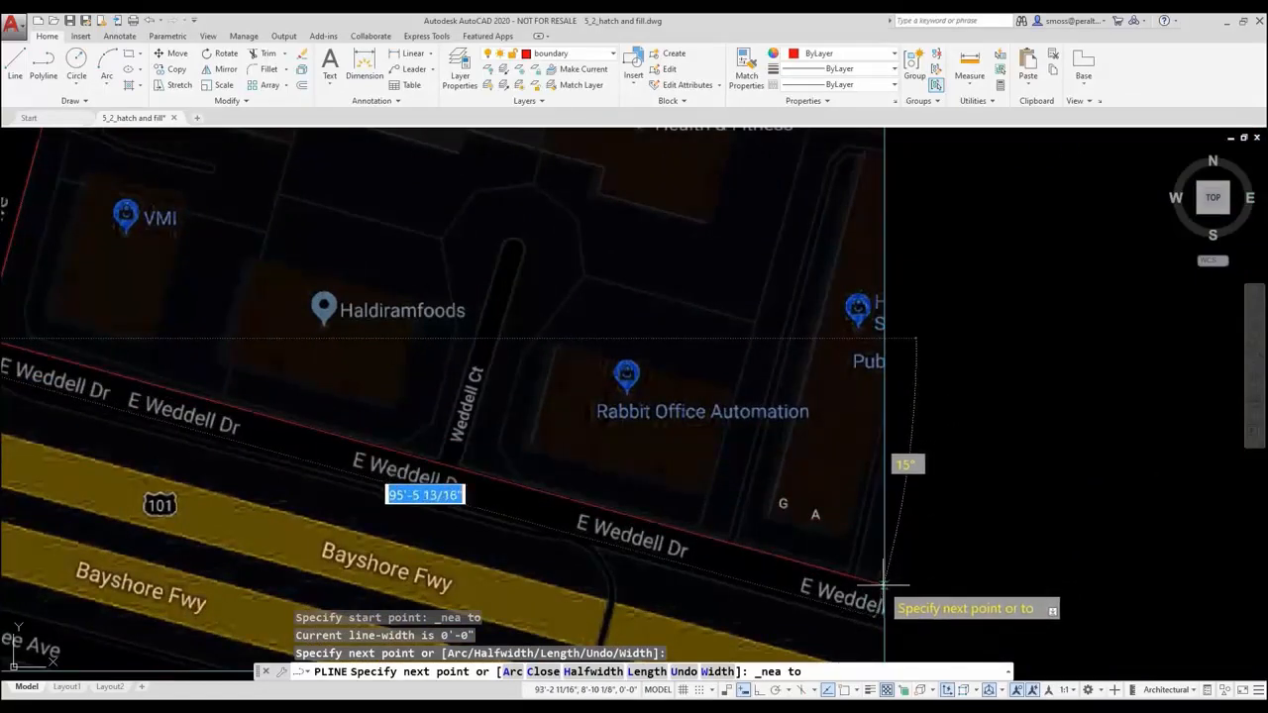
{"action": "left_click", "coordinate": [882, 587]}
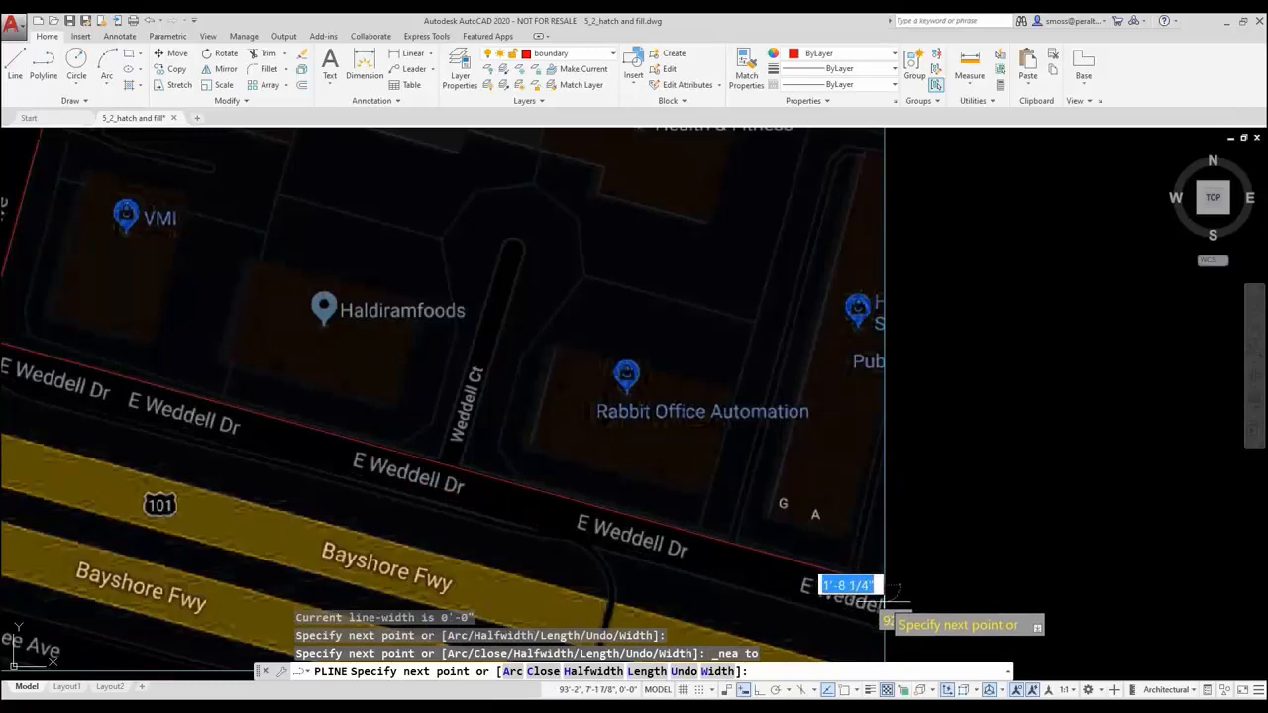
{"action": "type", "text": "1'"}
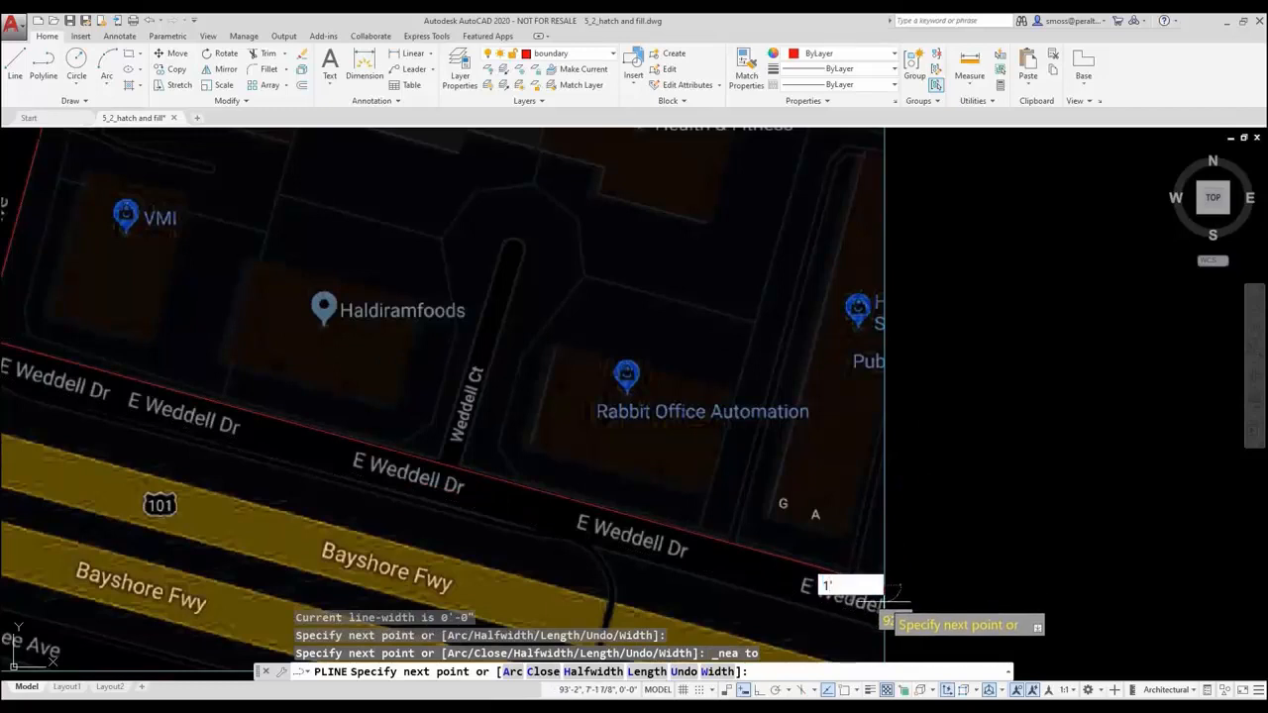
{"action": "key", "text": "Return"}
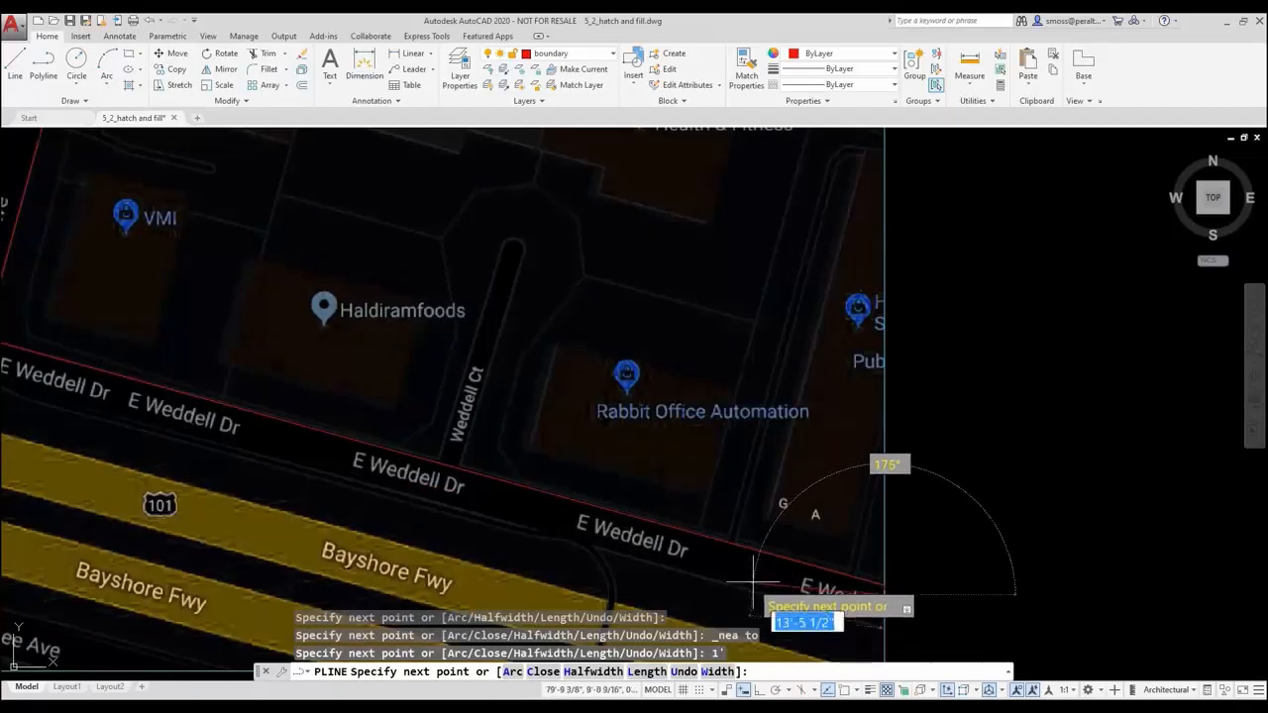
Run the polyline back parallel to the E Weddell Dr segment and up beside Borregas Ave to complete the narrow boundary strip
{"action": "left_click", "coordinate": [761, 689]}
{"action": "right_click", "coordinate": [753, 585], "text": "shift"}
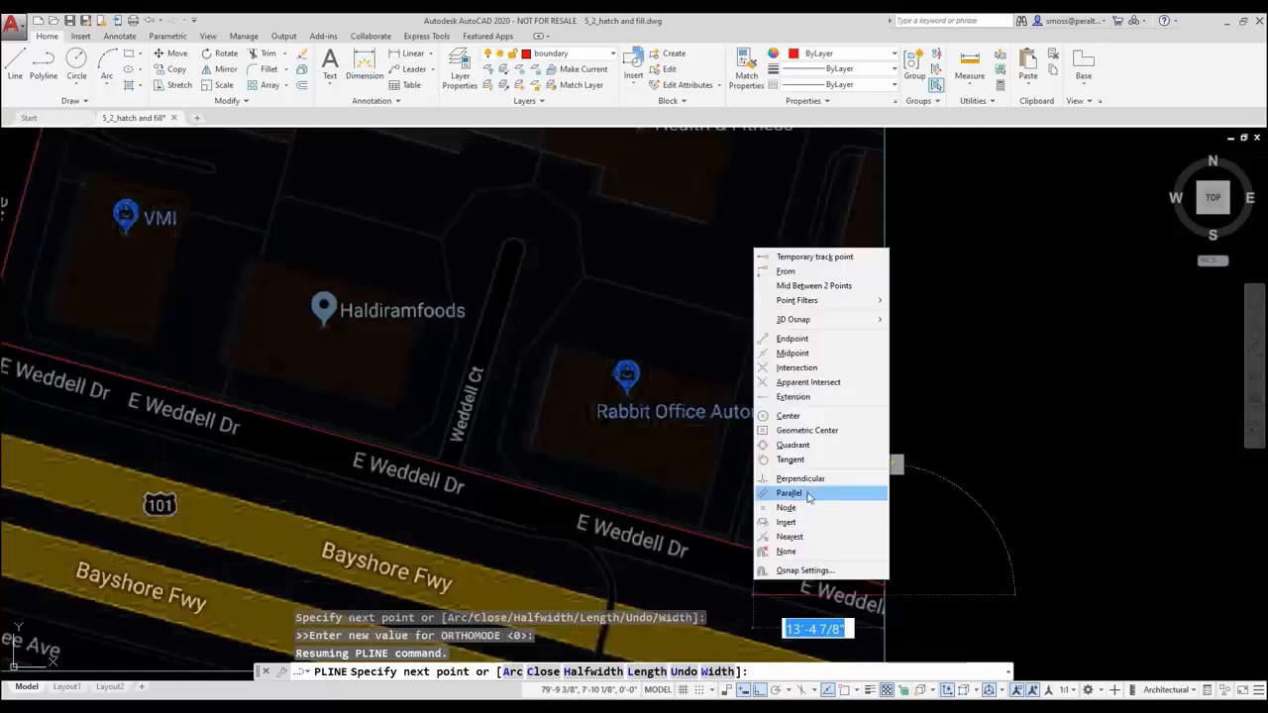
{"action": "left_click", "coordinate": [790, 494]}
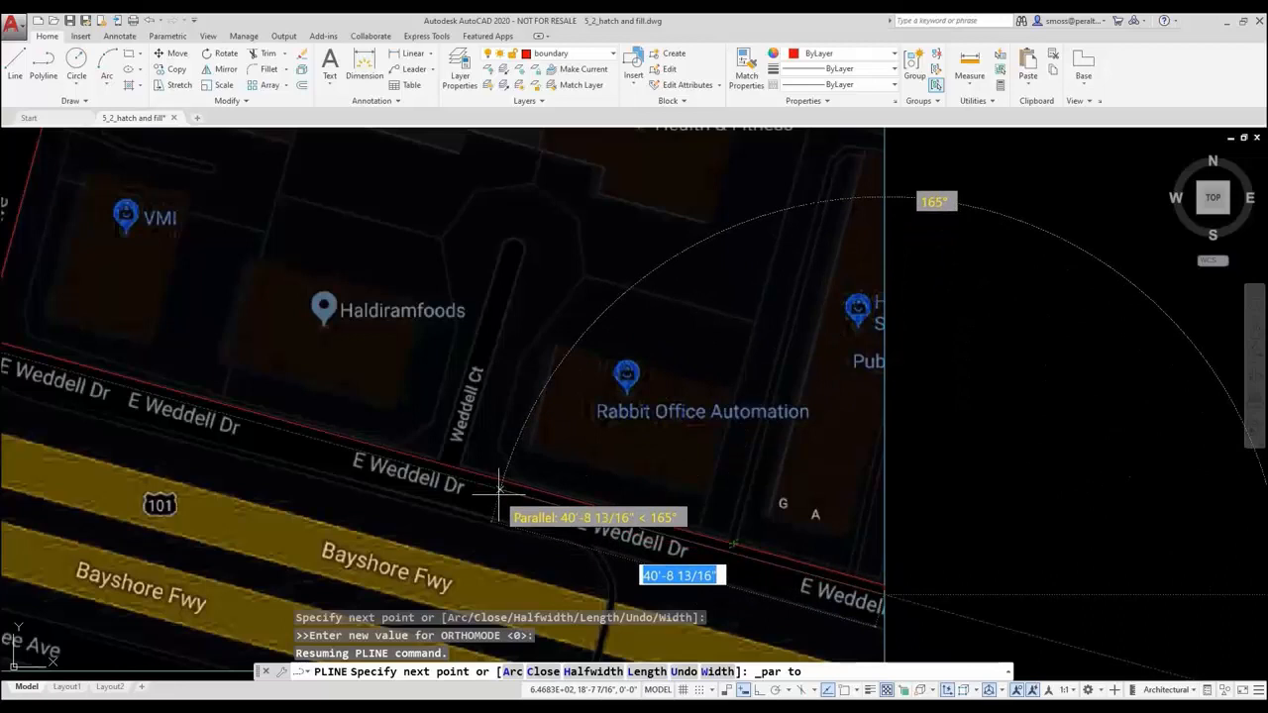
{"action": "middle_click_drag", "start_coordinate": [507, 495], "coordinate": [902, 609]}
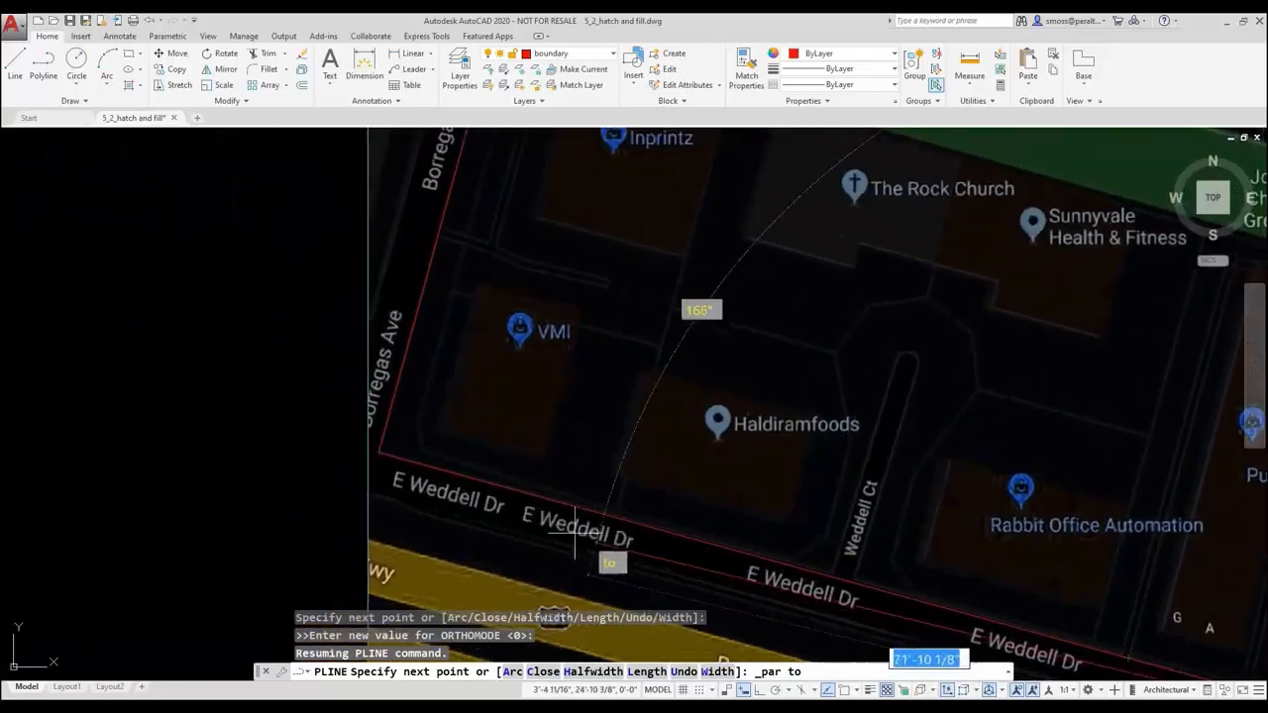
{"action": "left_click", "coordinate": [372, 458]}
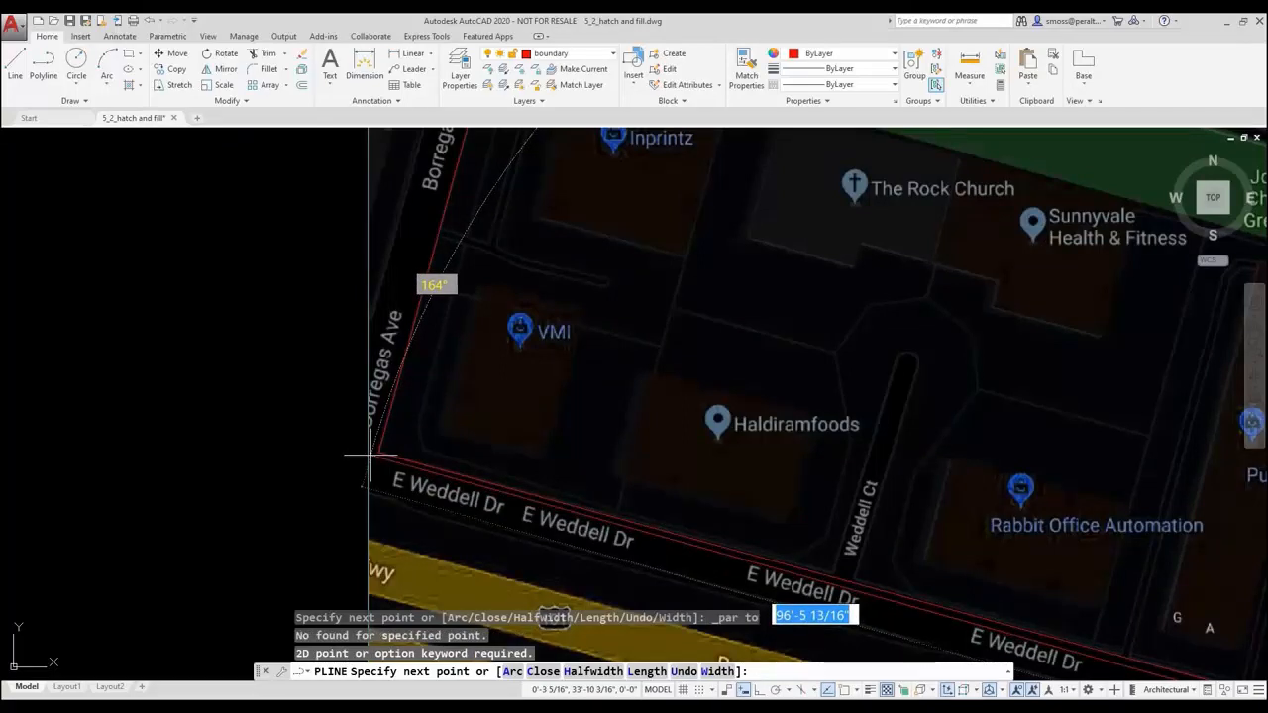
{"action": "right_click", "coordinate": [373, 458]}
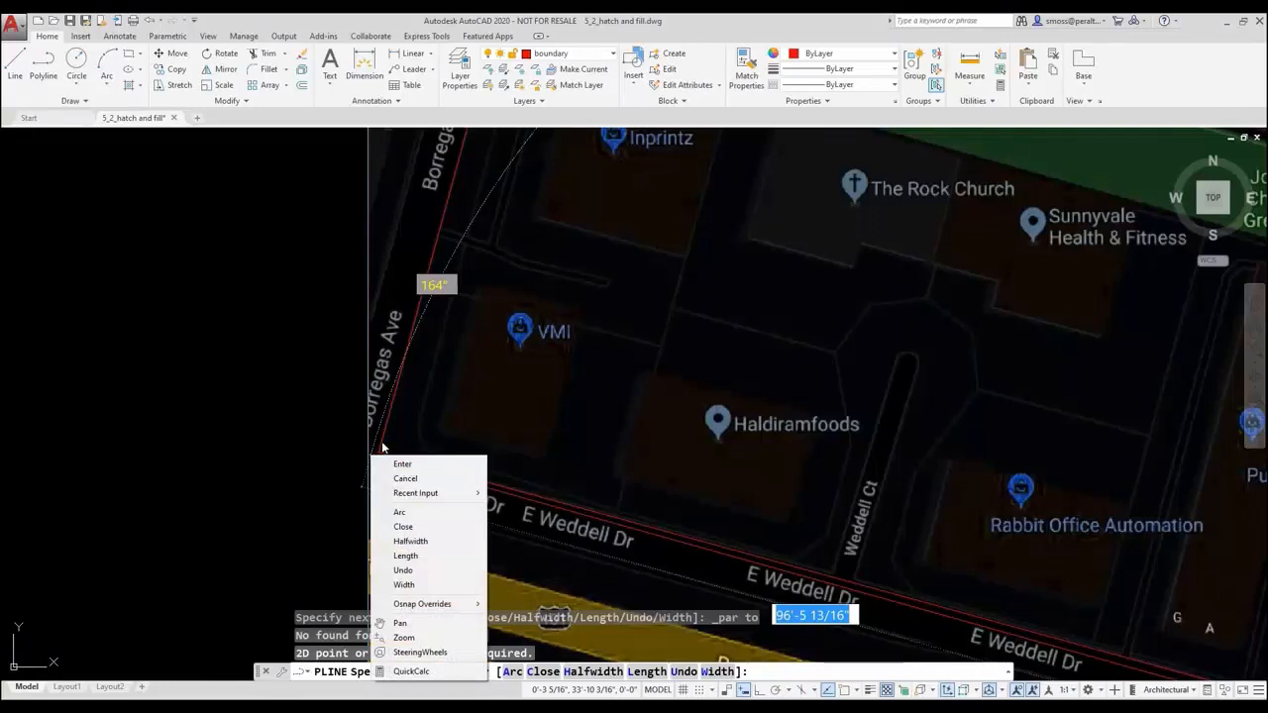
{"action": "left_click", "coordinate": [382, 447]}
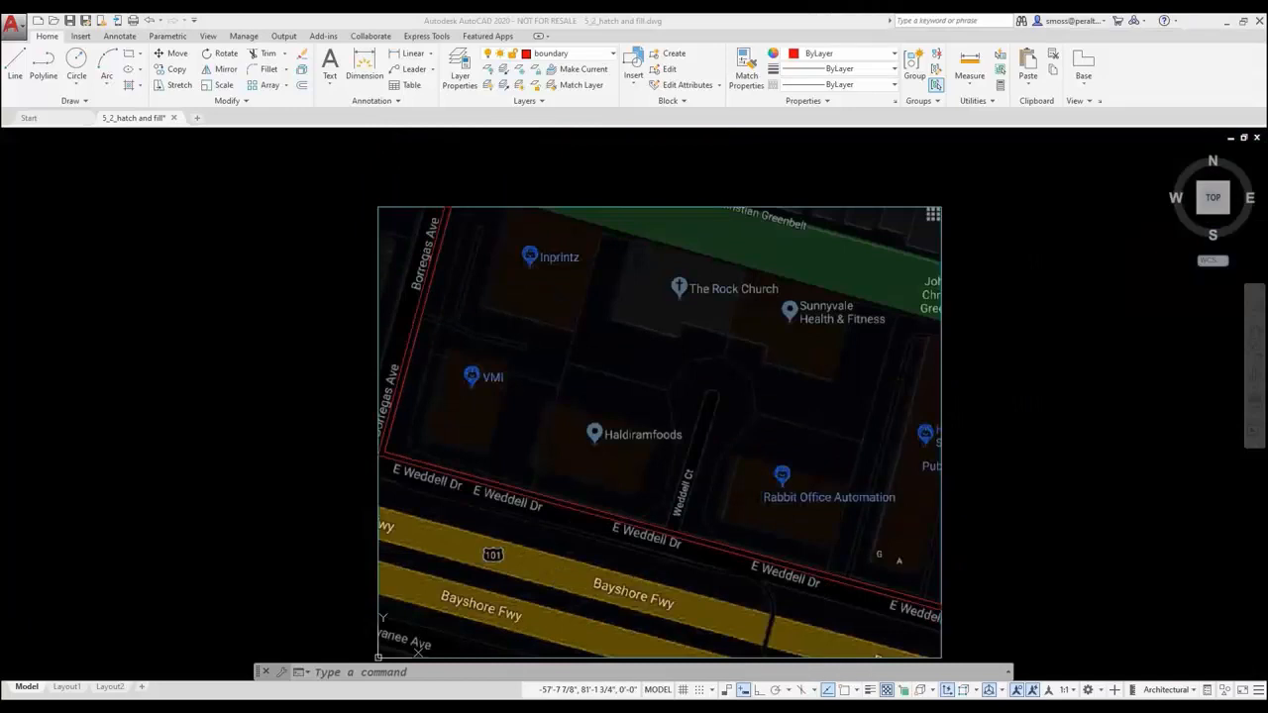
Make the hatch layer current and start a hatch with boundaries retained as polylines
{"action": "left_click", "coordinate": [573, 54]}
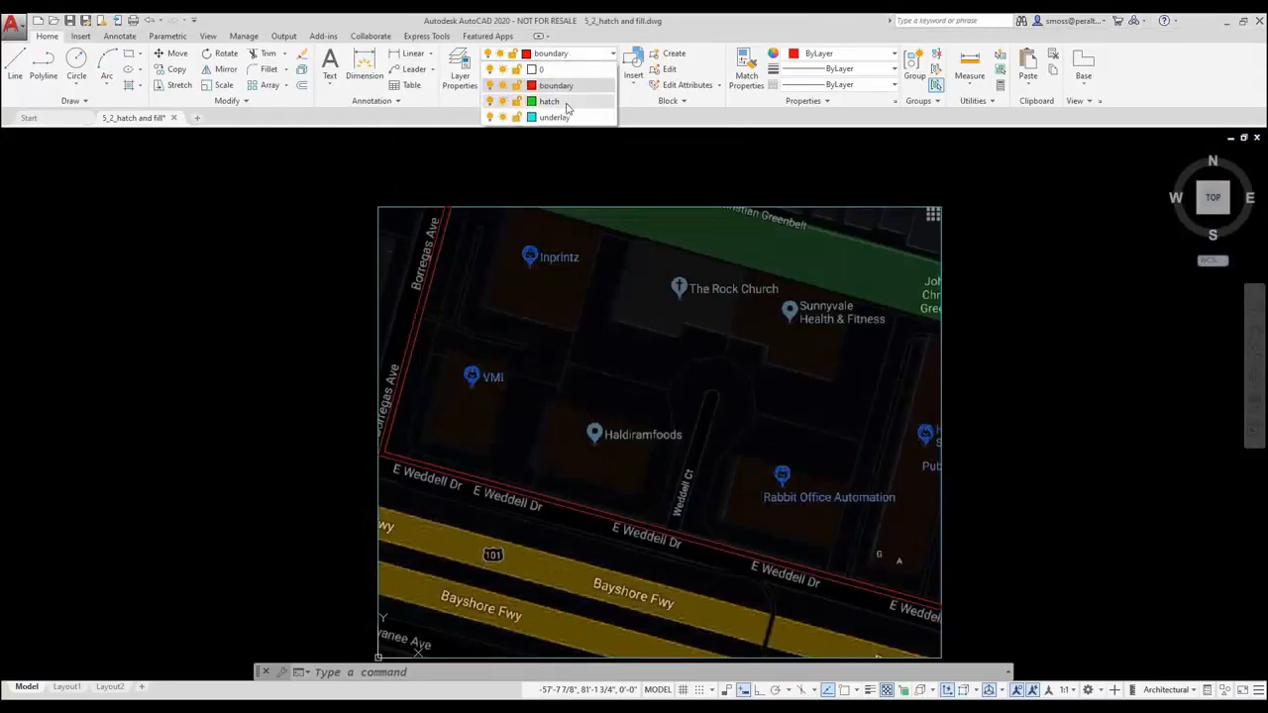
{"action": "left_click", "coordinate": [554, 102]}
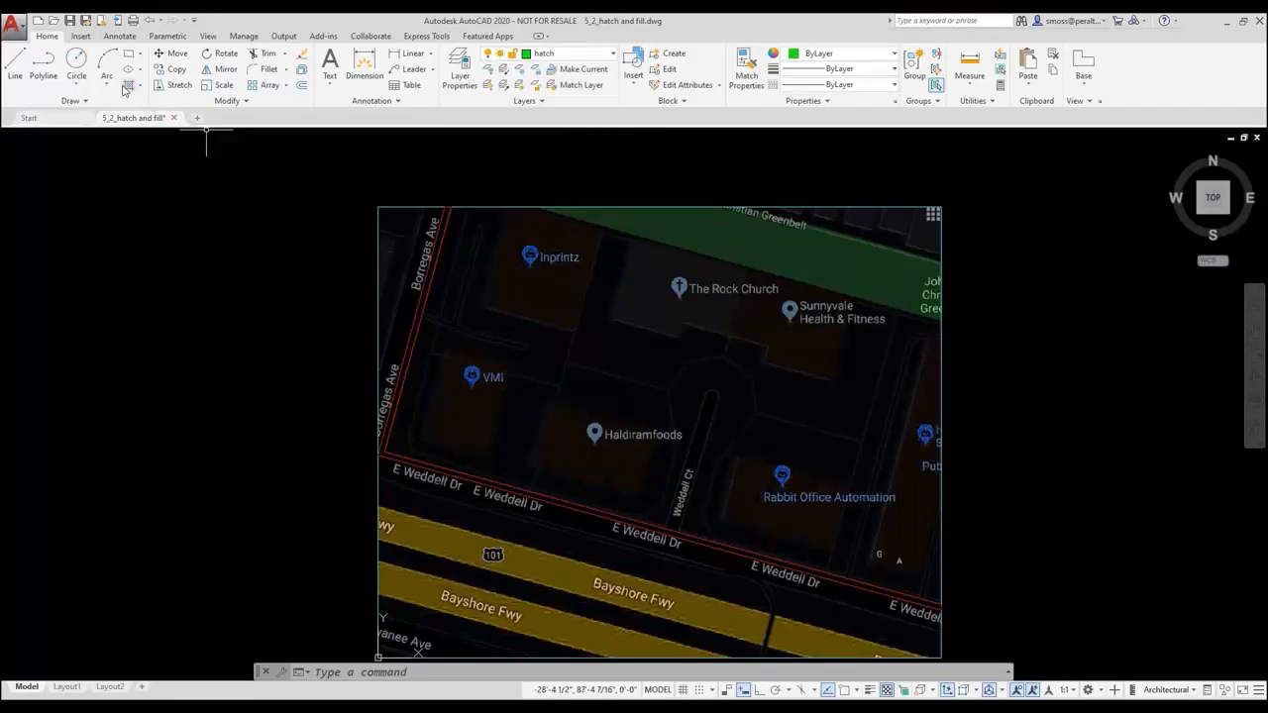
{"action": "type", "text": "h"}
{"action": "key", "text": "Return"}
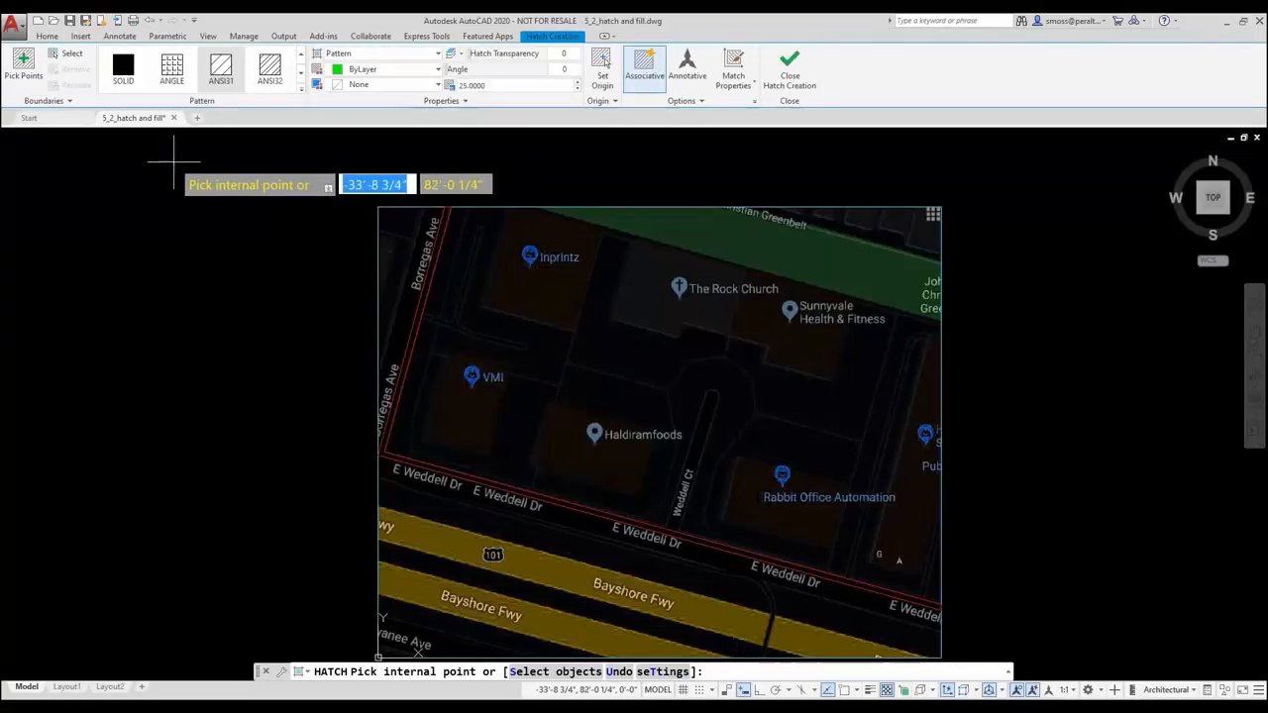
{"action": "left_click", "coordinate": [67, 102]}
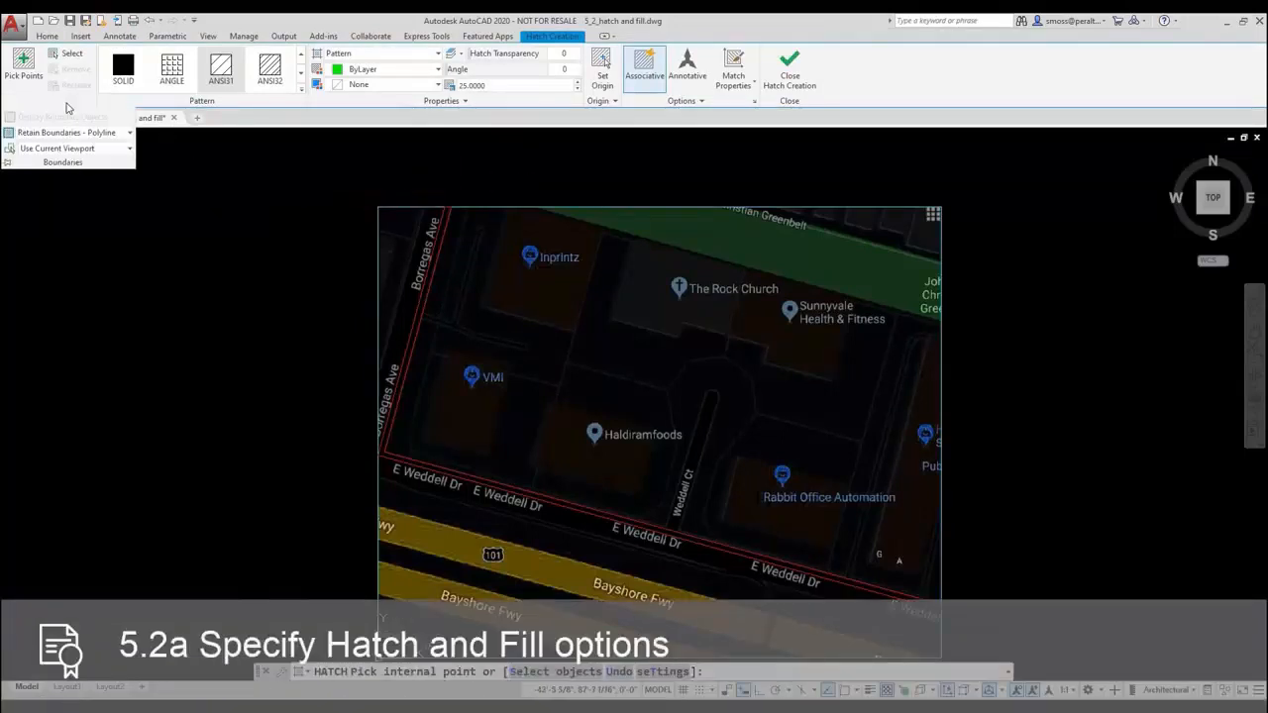
{"action": "left_click", "coordinate": [123, 139]}
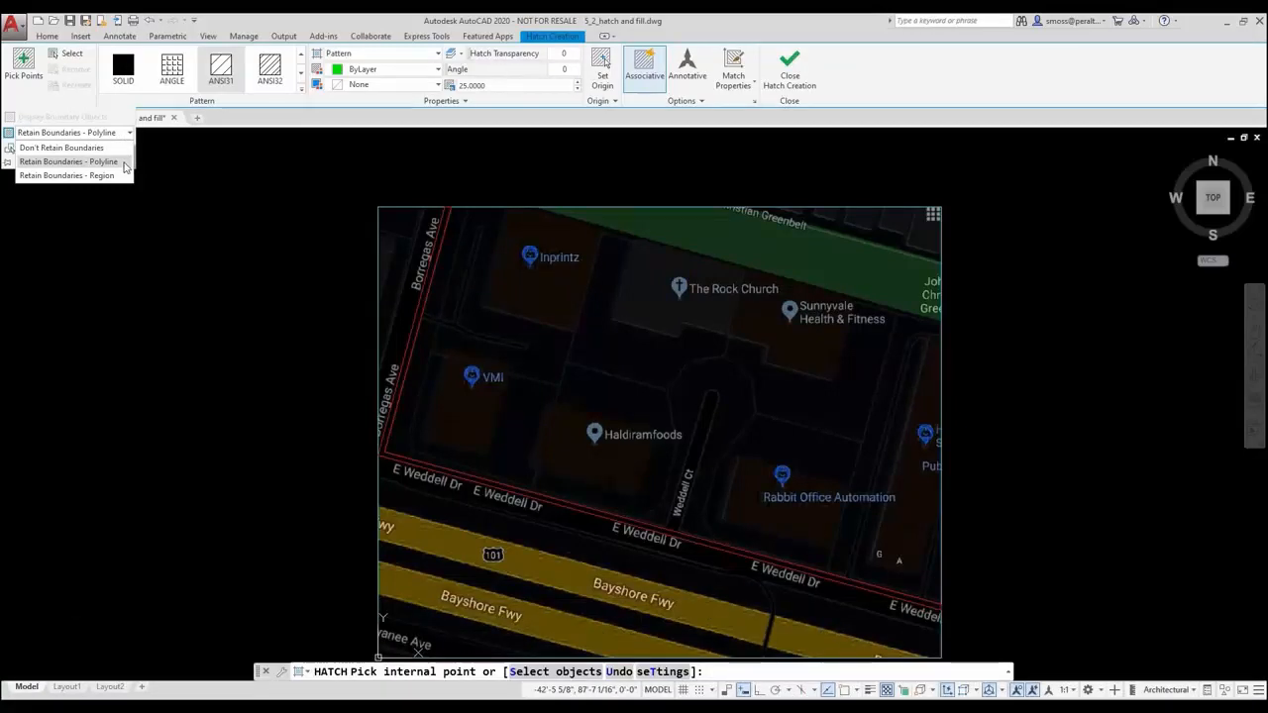
{"action": "left_click", "coordinate": [125, 162]}
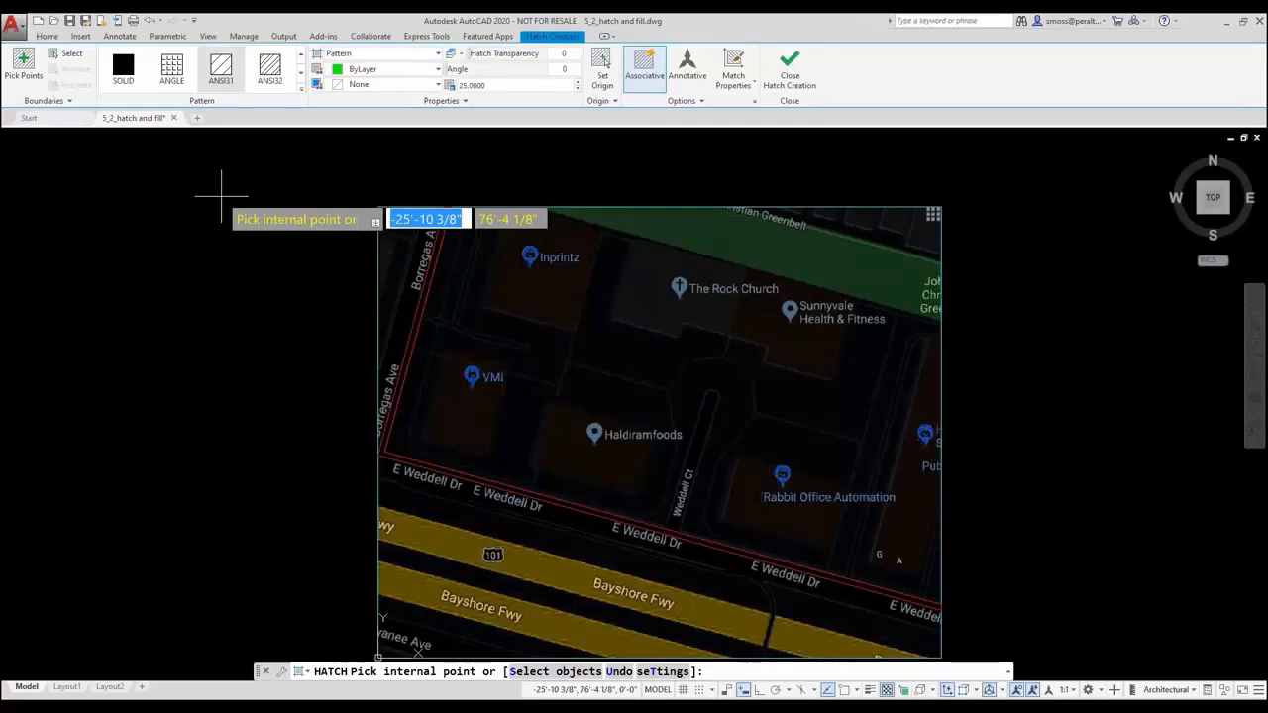
Hatch the narrow strip along Borregas Ave and E Weddell Dr with the ANSI31 pattern at scale 25
{"action": "scroll", "coordinate": [392, 357], "scroll_direction": "up", "scroll_amount": 2}
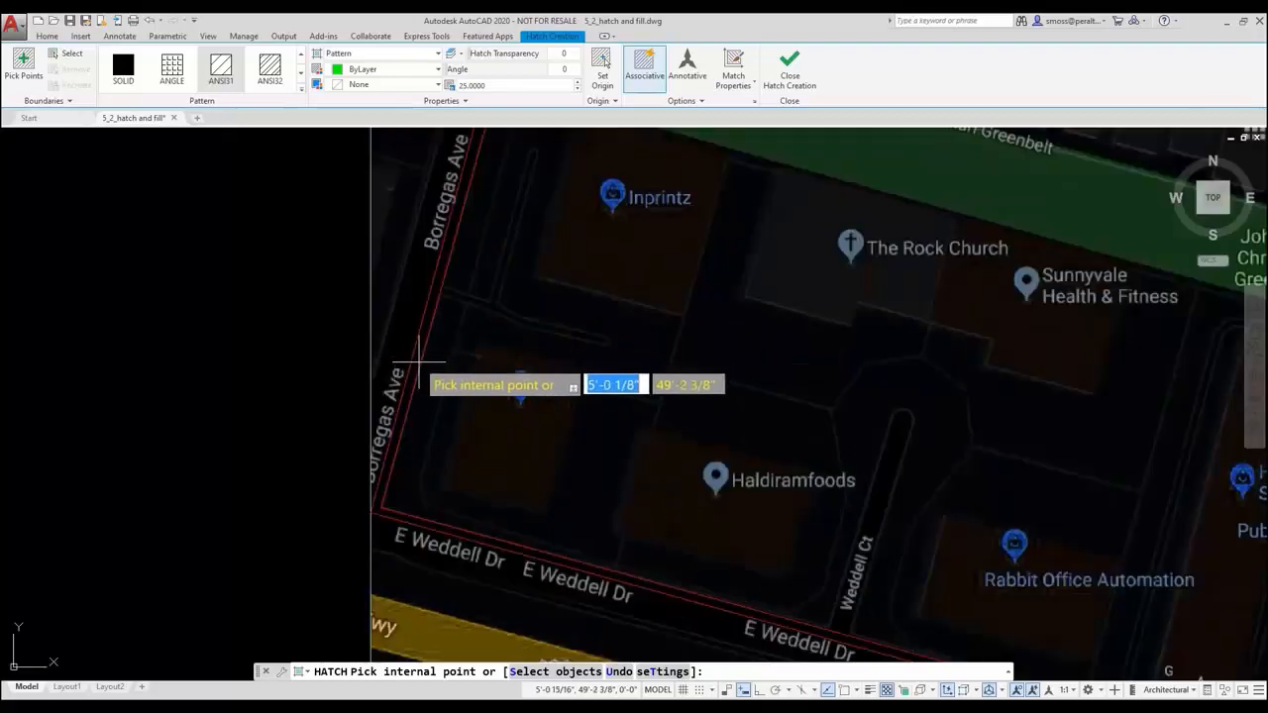
{"action": "left_click", "coordinate": [419, 362]}
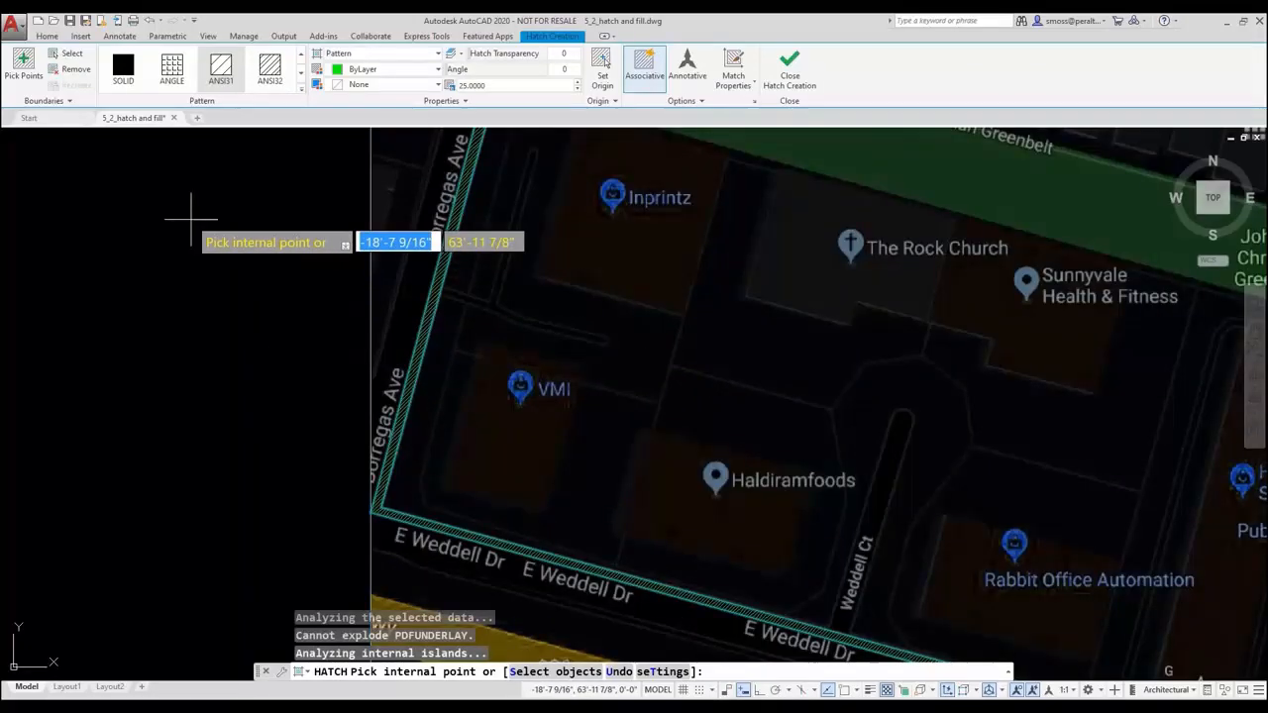
{"action": "scroll", "coordinate": [191, 220], "scroll_direction": "down", "scroll_amount": 2}
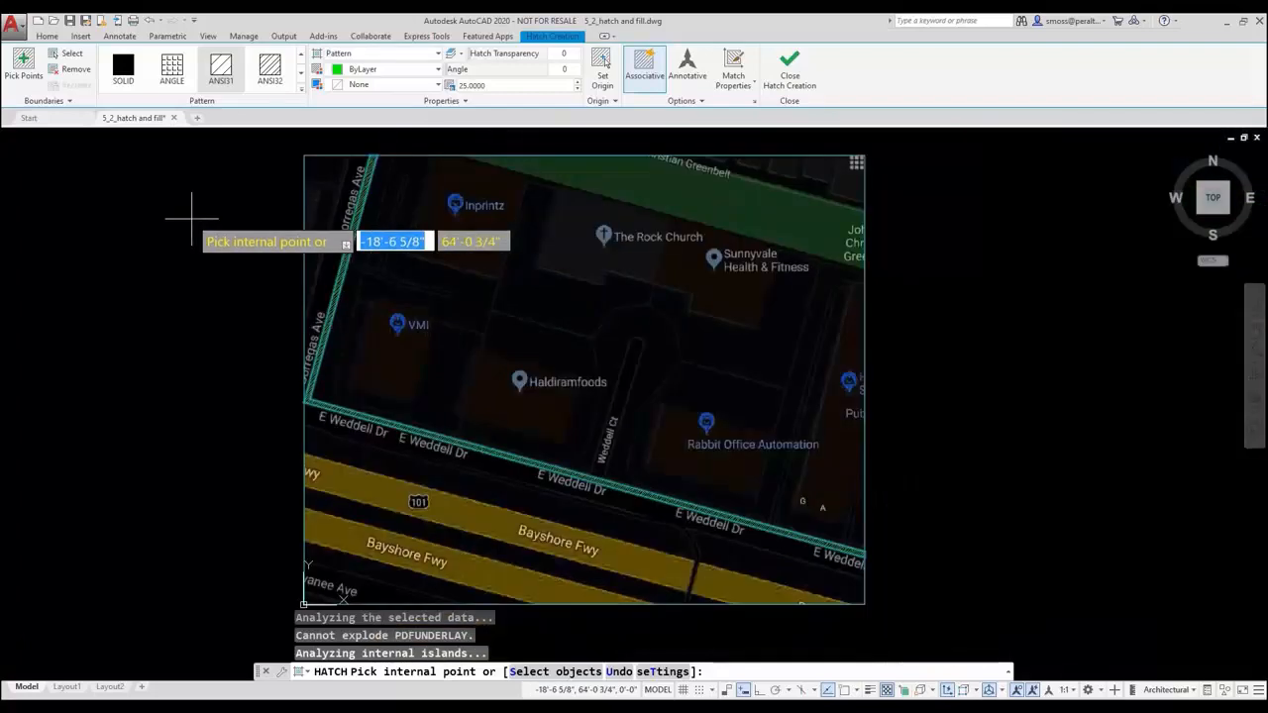
Review the draw order, layer and polyline boundary retention options in the hatch settings, accept them, and finish the hatch
{"action": "right_click", "coordinate": [191, 220]}
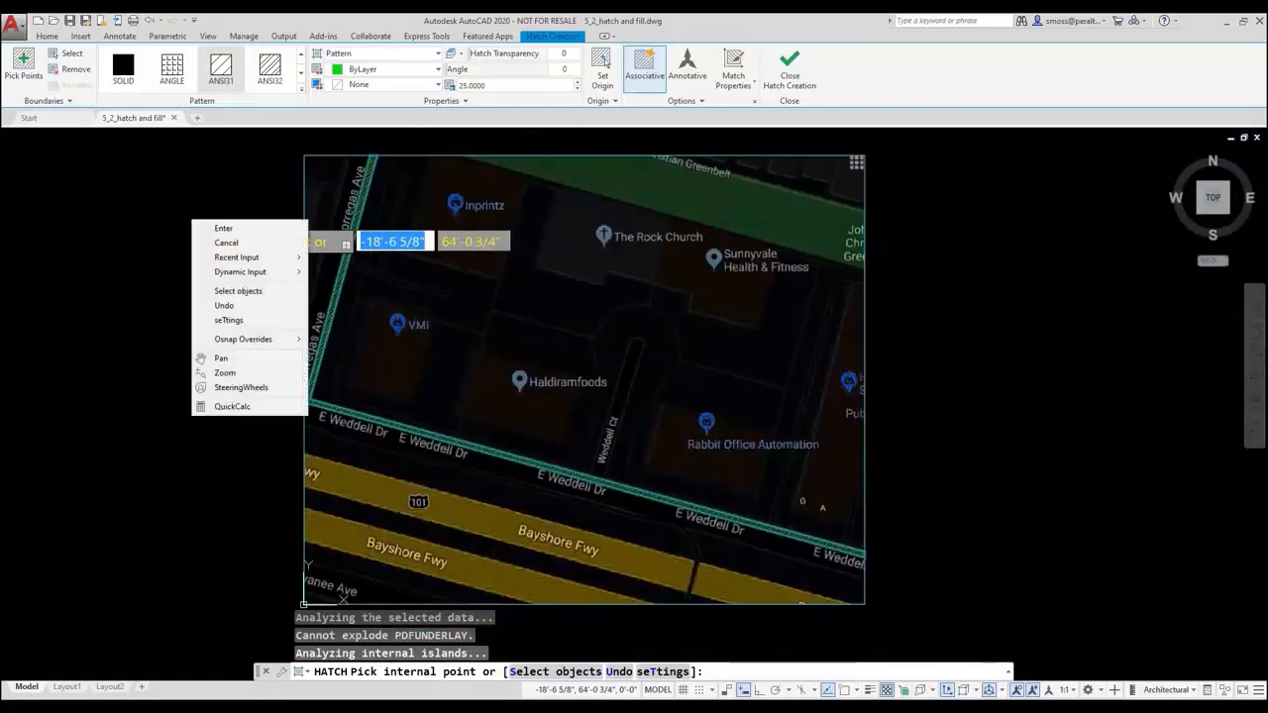
{"action": "left_click", "coordinate": [248, 321]}
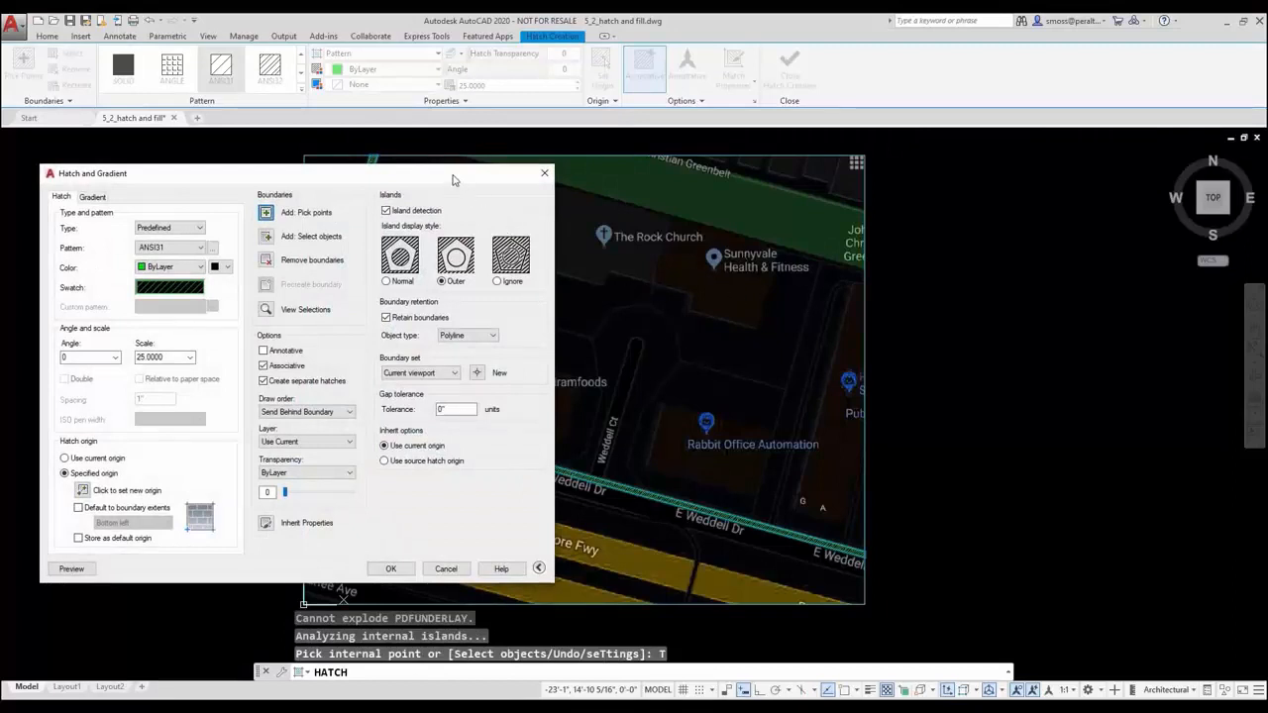
{"action": "mouse_move", "coordinate": [453, 179]}
{"action": "left_mouse_down"}
{"action": "mouse_move", "coordinate": [397, 178]}
{"action": "mouse_move", "coordinate": [460, 182]}
{"action": "left_mouse_up"}
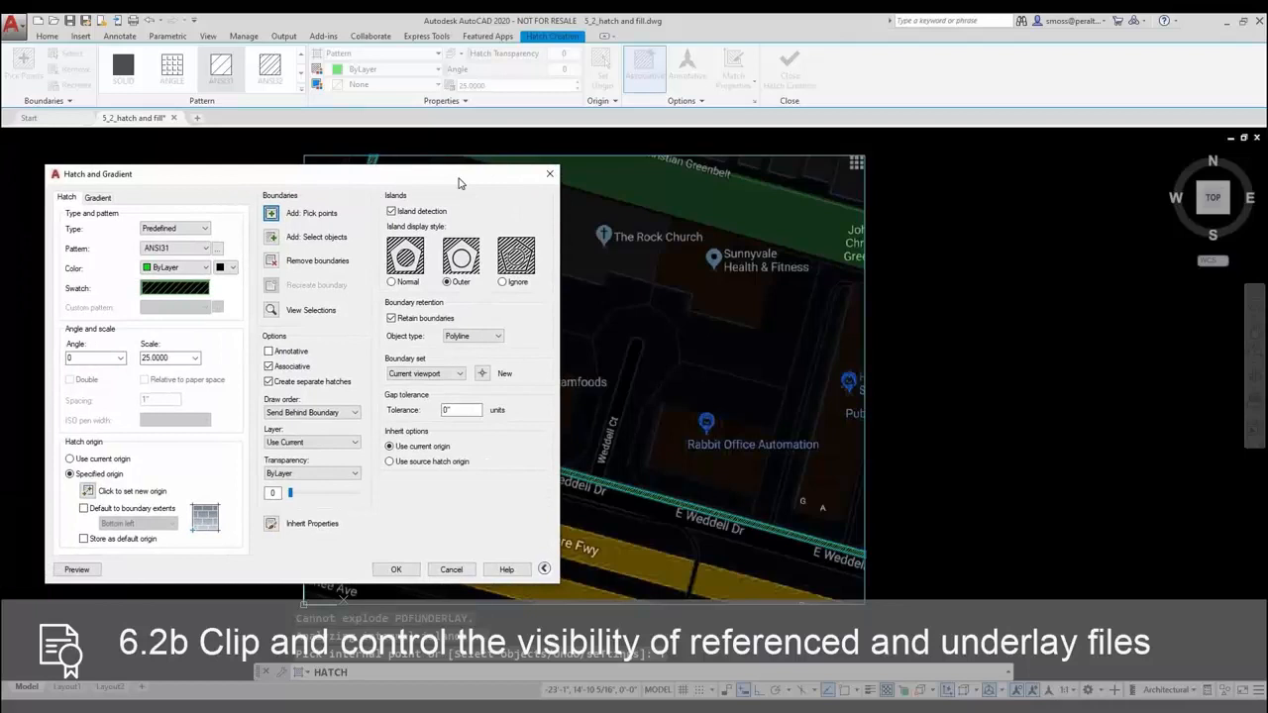
{"action": "left_click", "coordinate": [338, 415]}
{"action": "left_click", "coordinate": [351, 451]}
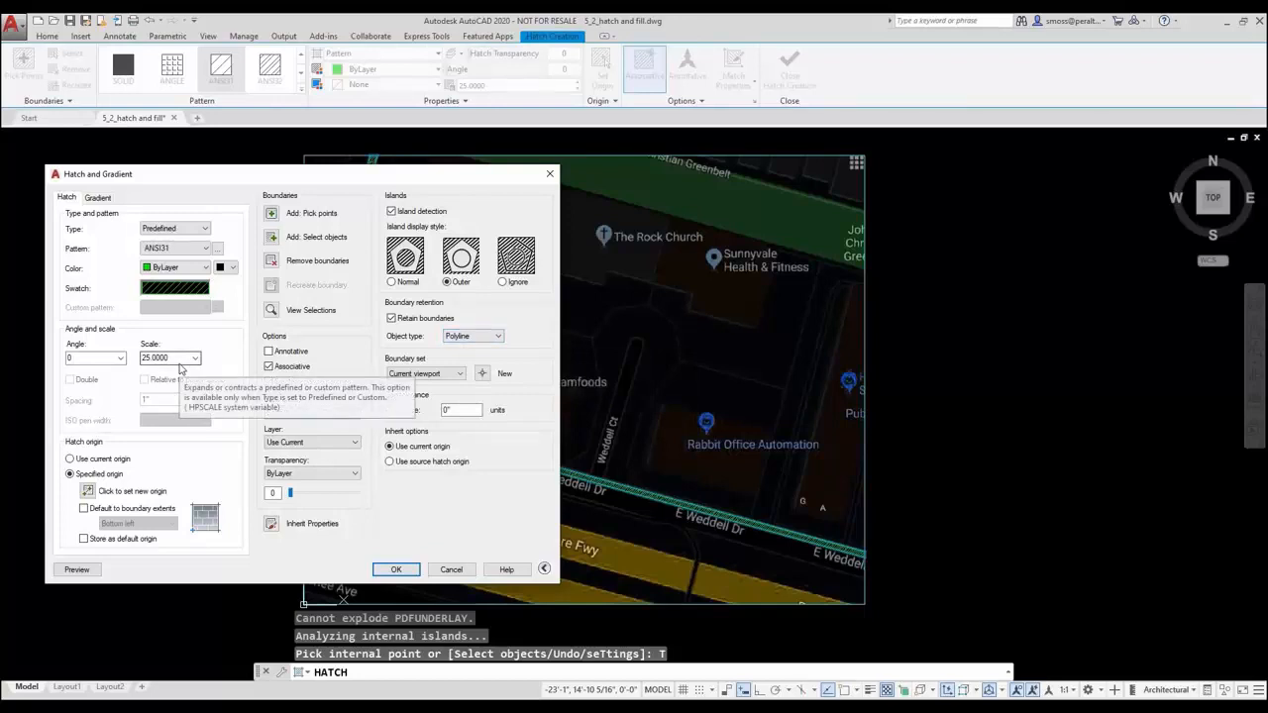
{"action": "left_click", "coordinate": [395, 571]}
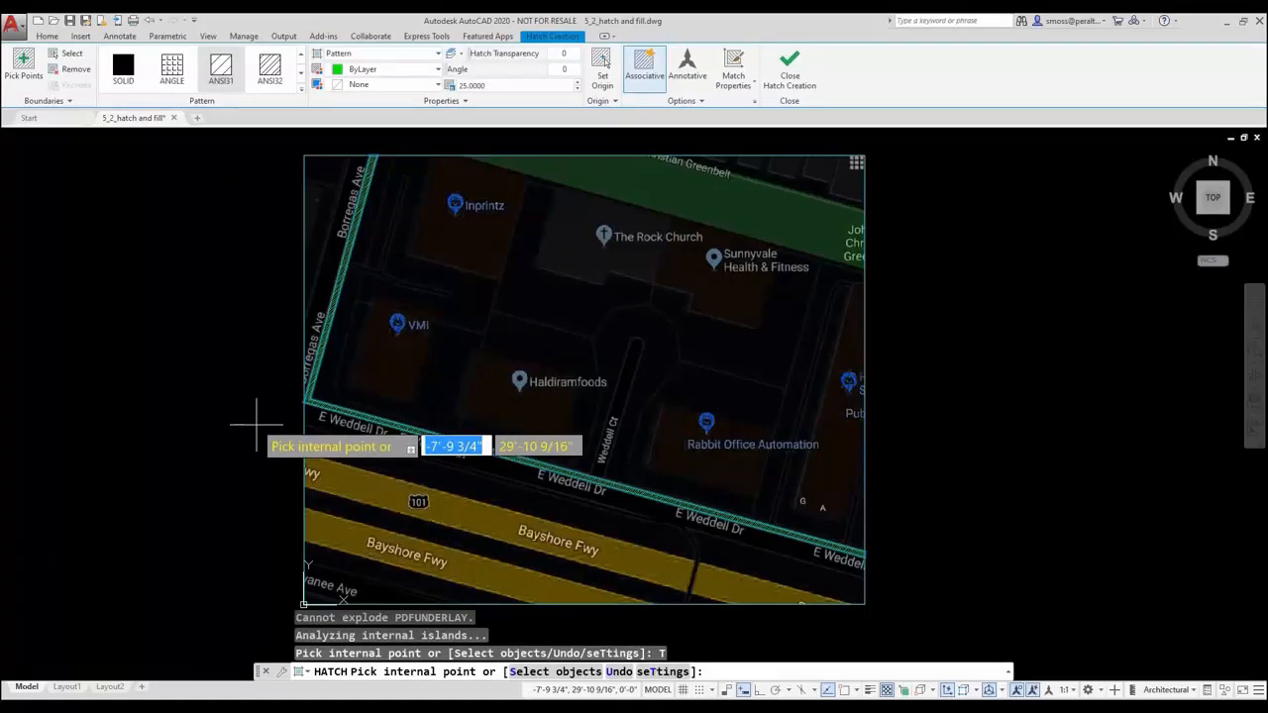
{"action": "key", "text": "Return"}
Examine the area and layer of the retained polyline around the hatch, and check the layer list for the boundary layer's state
{"action": "scroll", "coordinate": [320, 377], "scroll_direction": "up", "scroll_amount": 5}
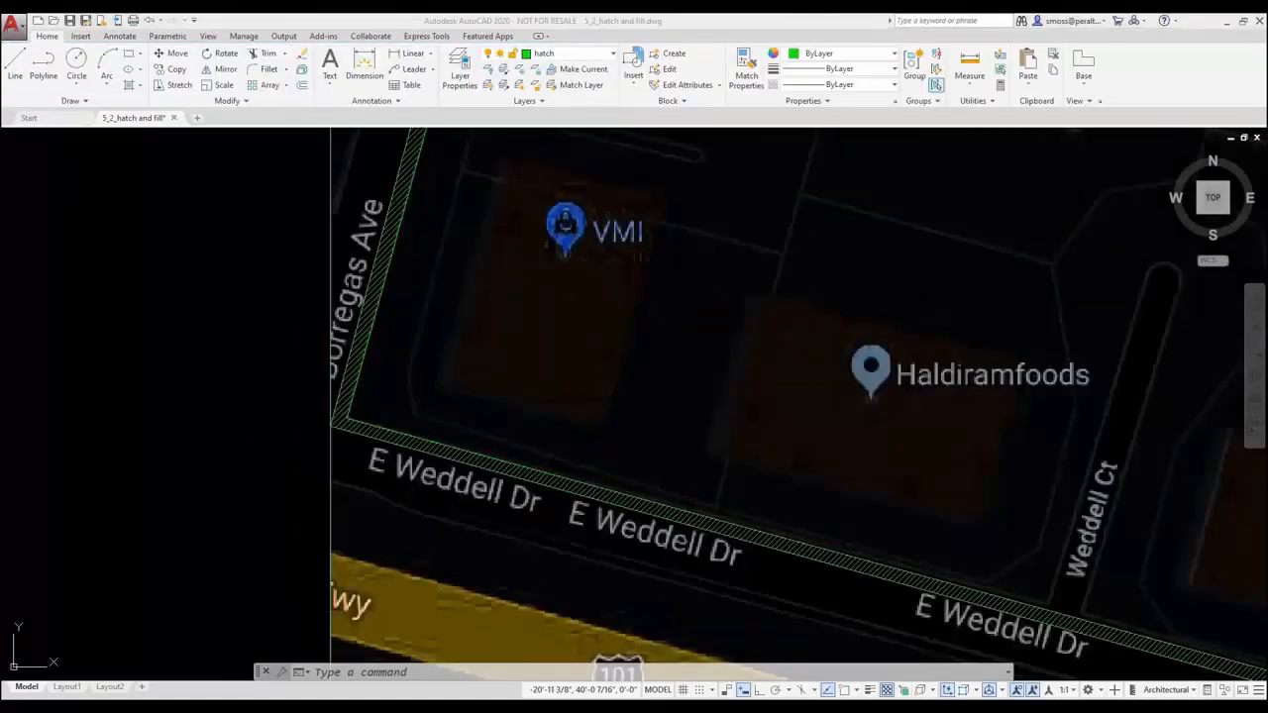
{"action": "left_click", "coordinate": [241, 442]}
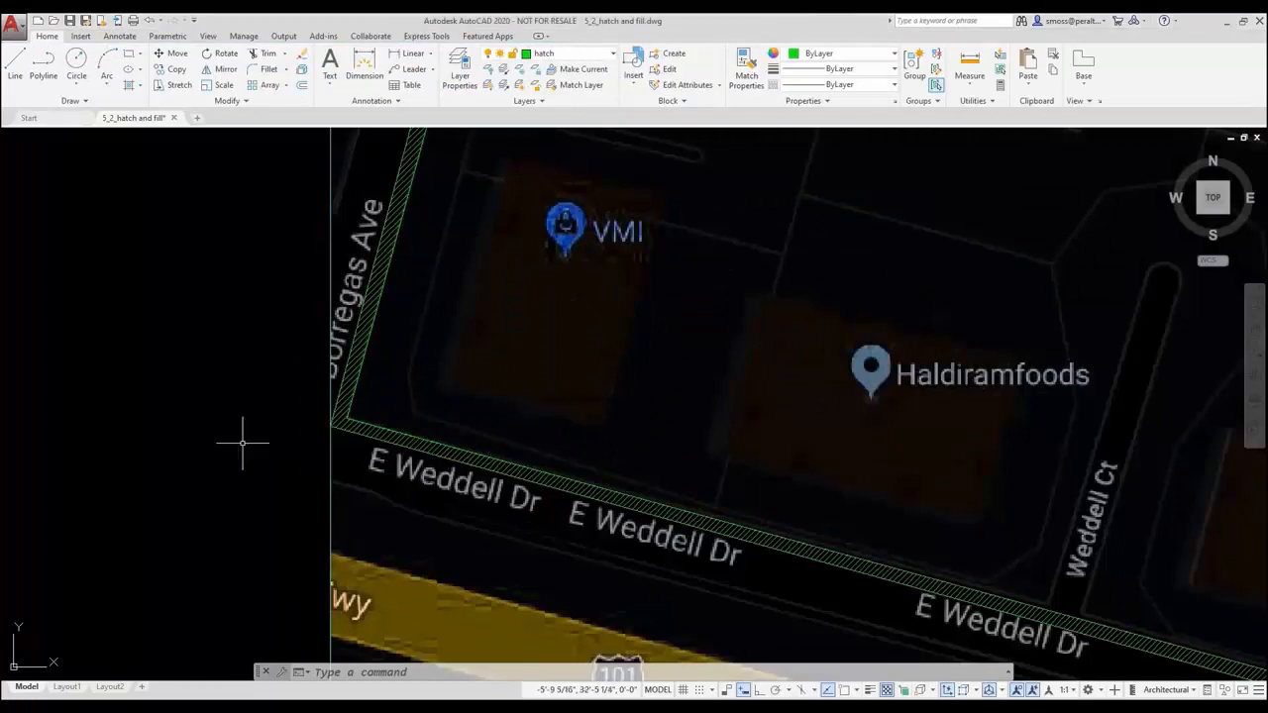
{"action": "left_click", "coordinate": [358, 432]}
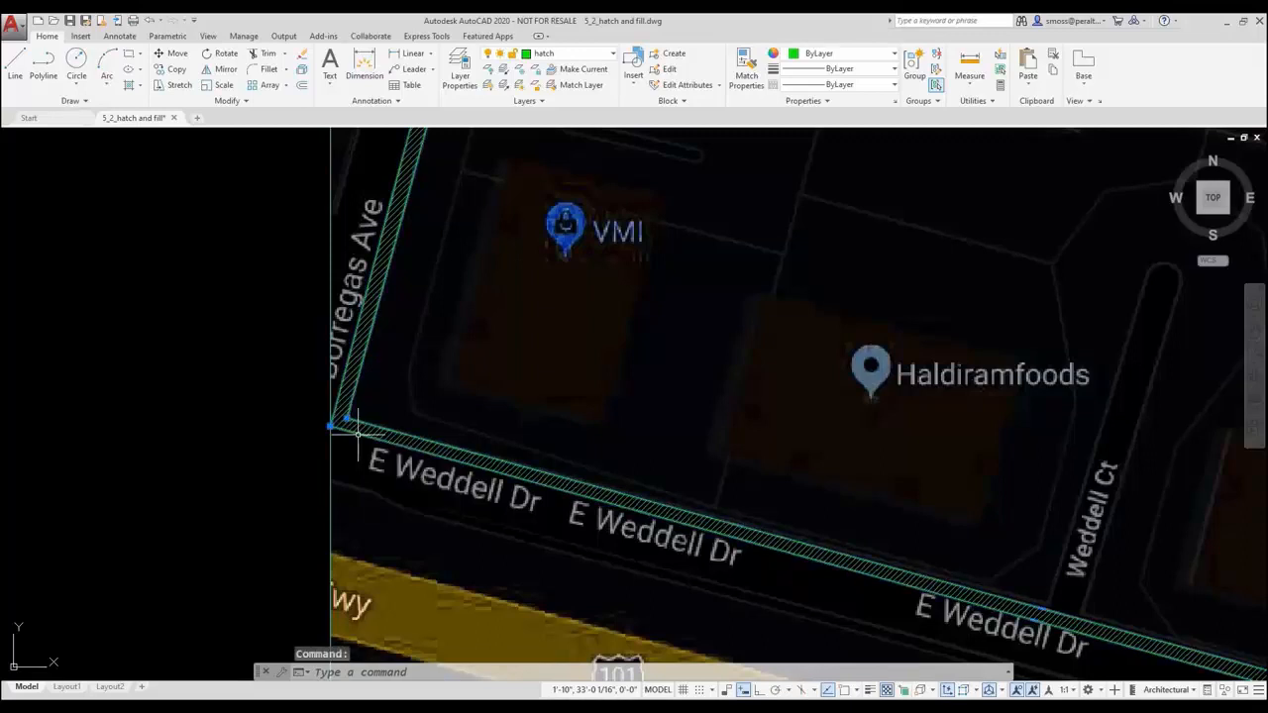
{"action": "right_click", "coordinate": [234, 329]}
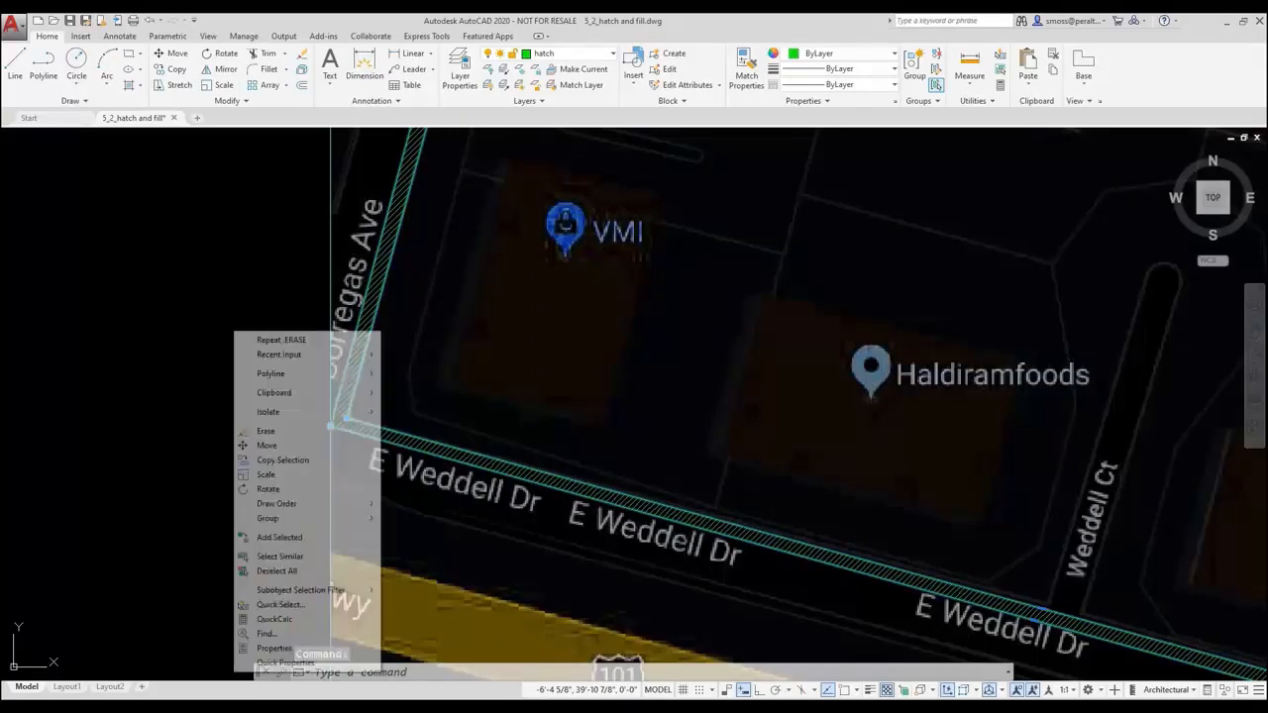
{"action": "left_click", "coordinate": [304, 648]}
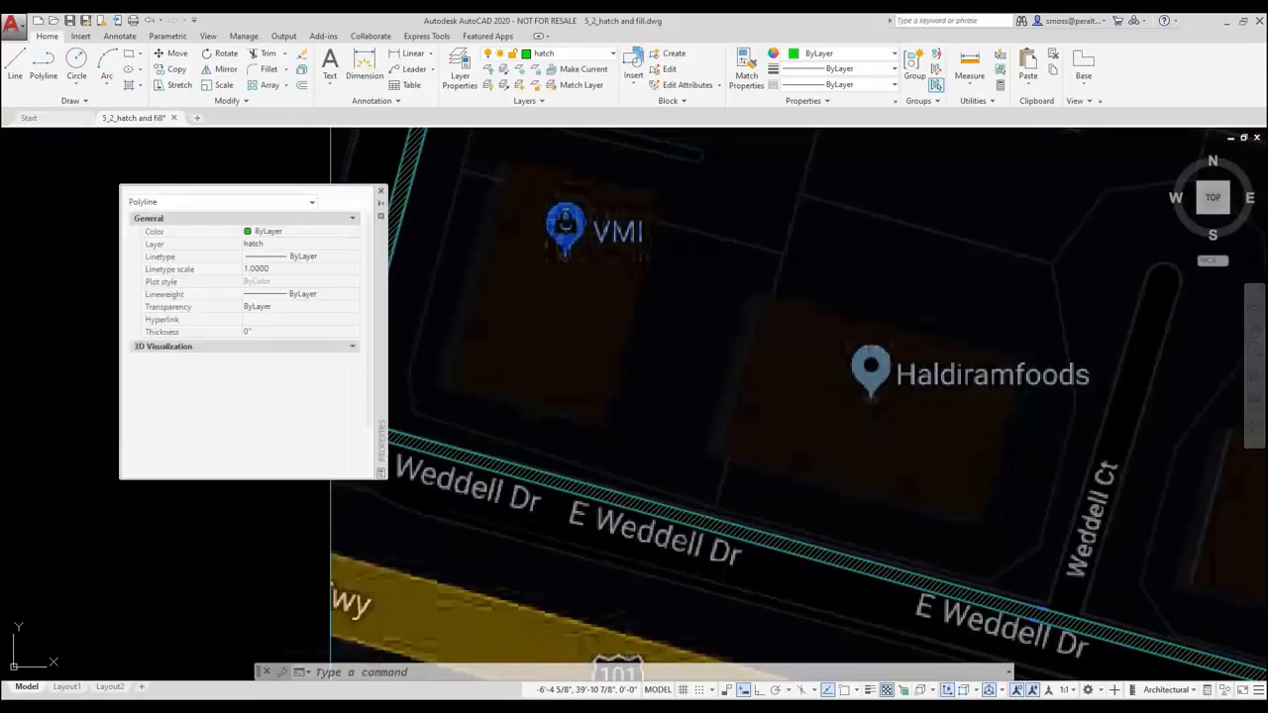
{"action": "scroll", "coordinate": [322, 380], "scroll_direction": "down", "scroll_amount": 3}
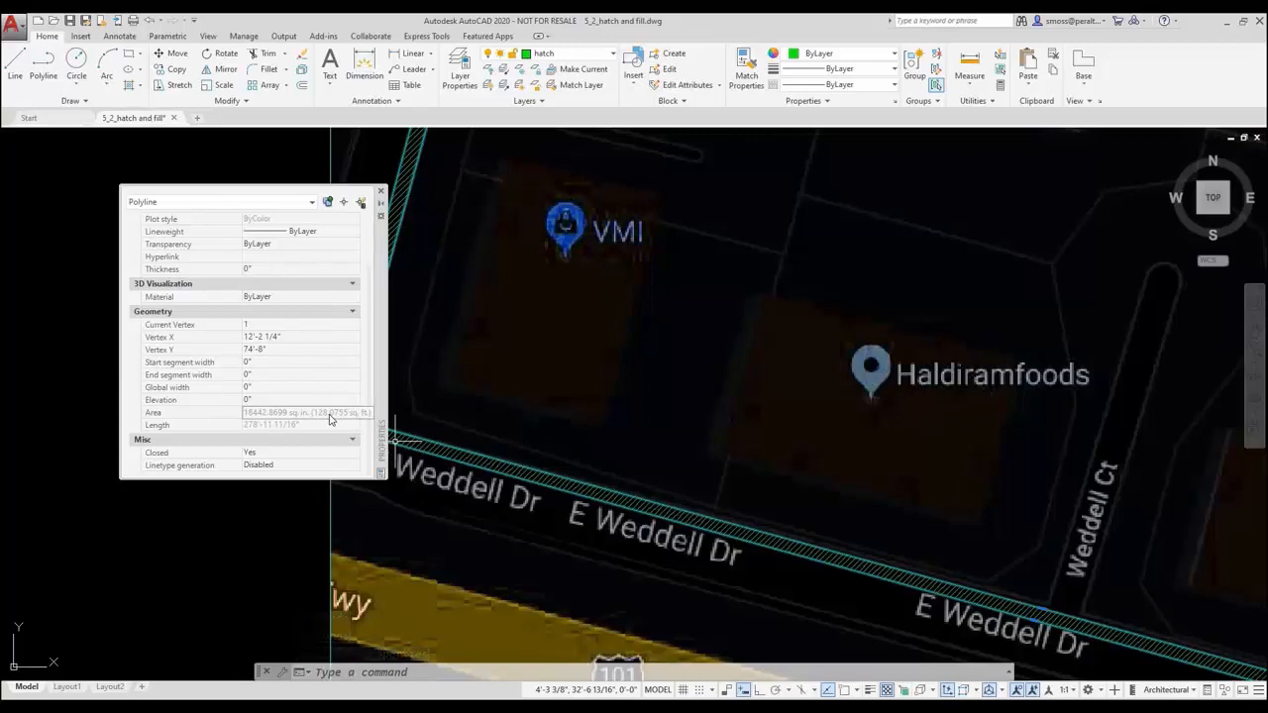
{"action": "left_click", "coordinate": [381, 193]}
{"action": "left_click", "coordinate": [510, 55]}
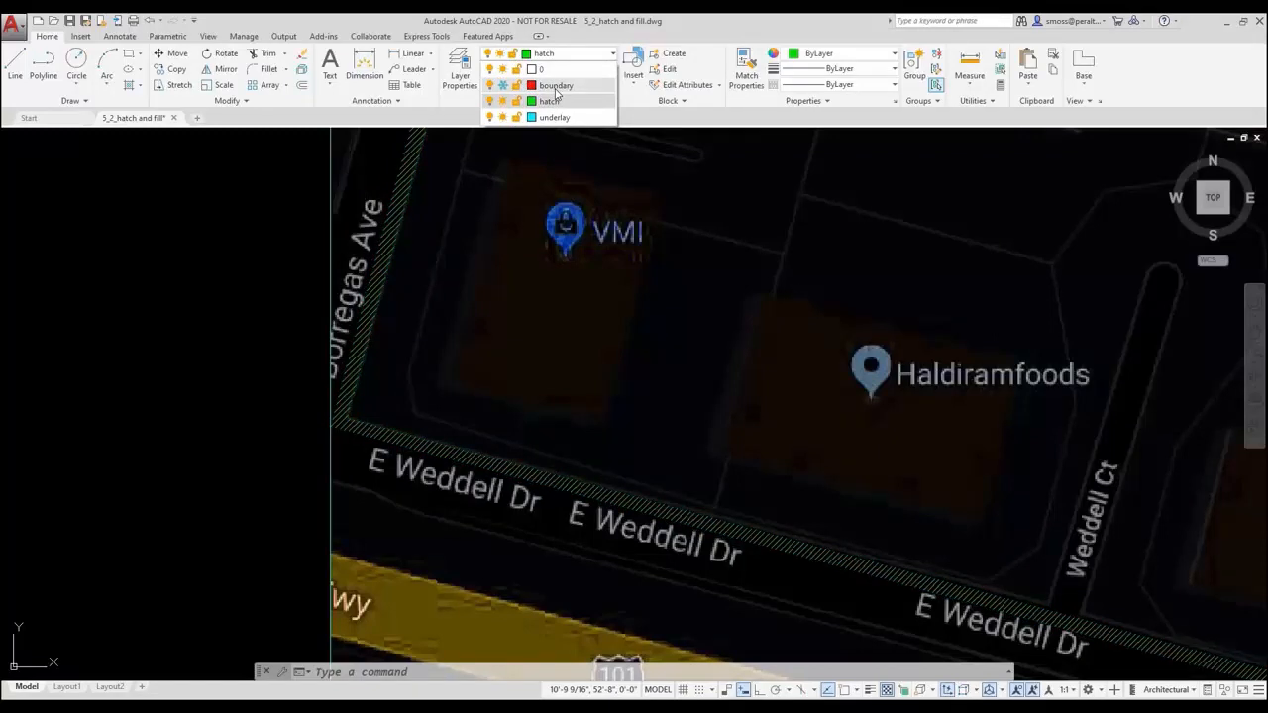
{"action": "left_click", "coordinate": [244, 303]}
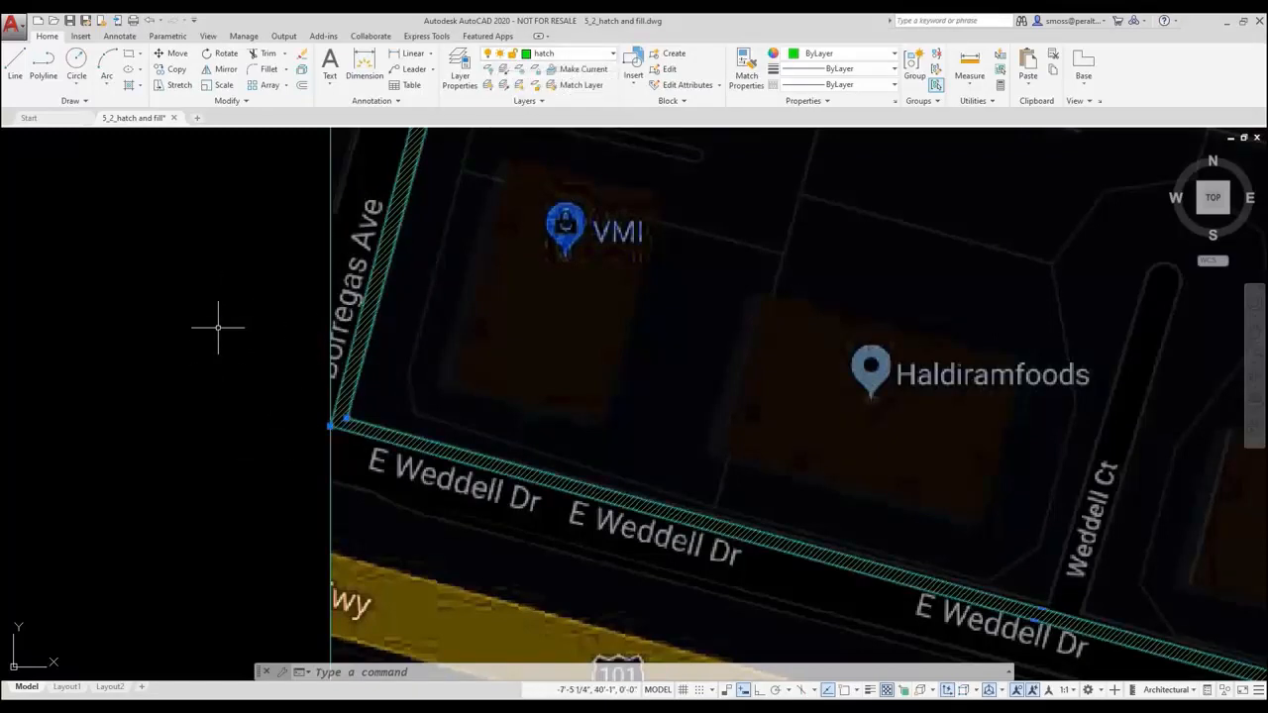
{"action": "key", "text": "Escape"}
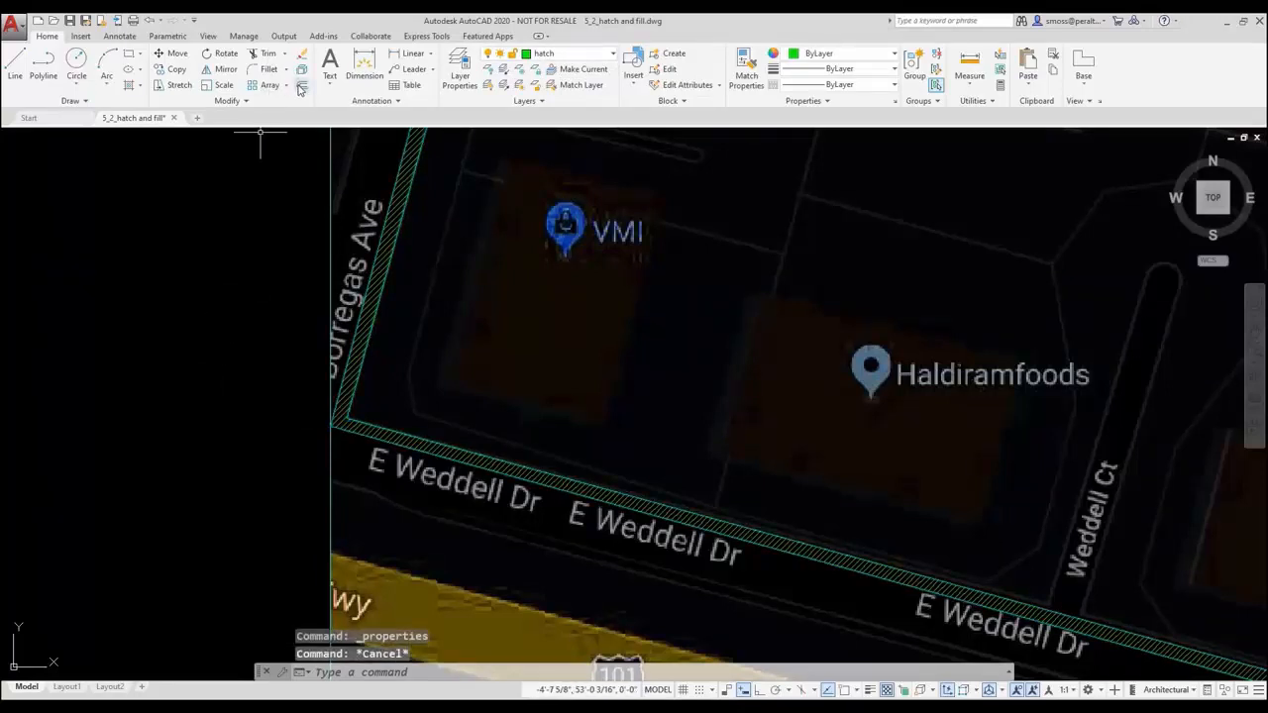
Offset the retained polyline around the hatched strip 2" inward
{"action": "left_click", "coordinate": [302, 85]}
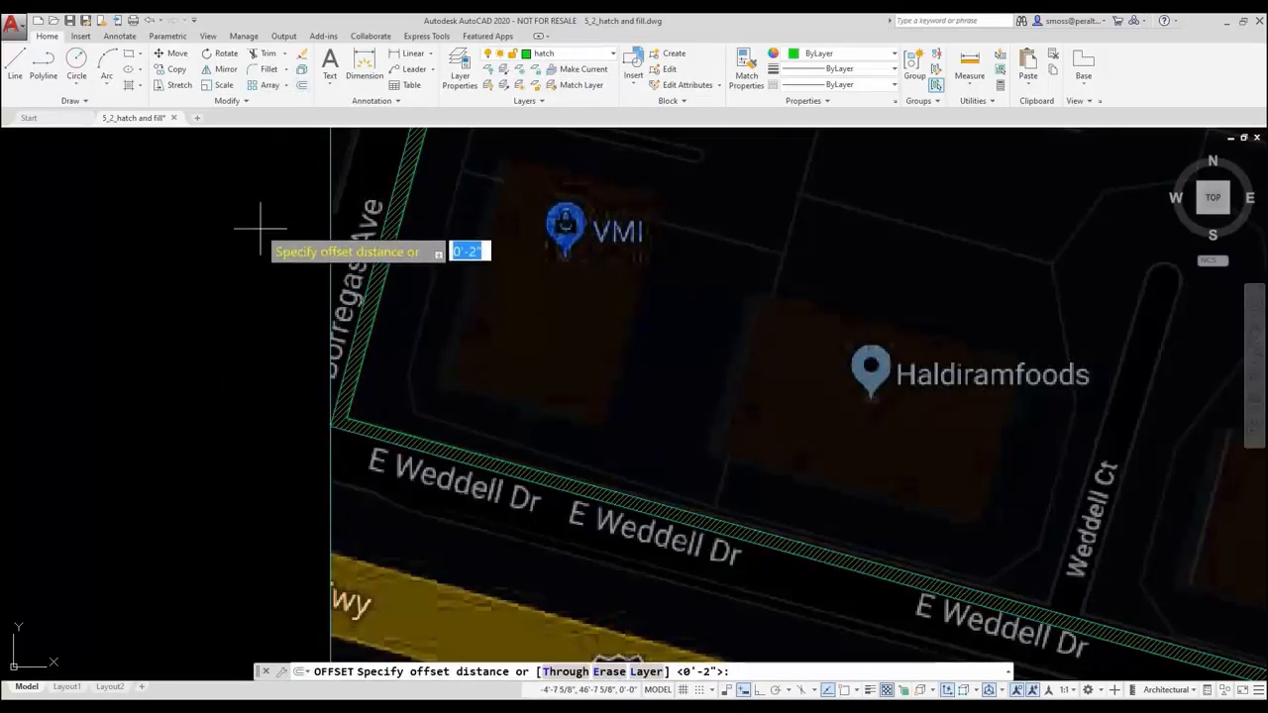
{"action": "type", "text": "2"}
{"action": "key", "text": "Return"}
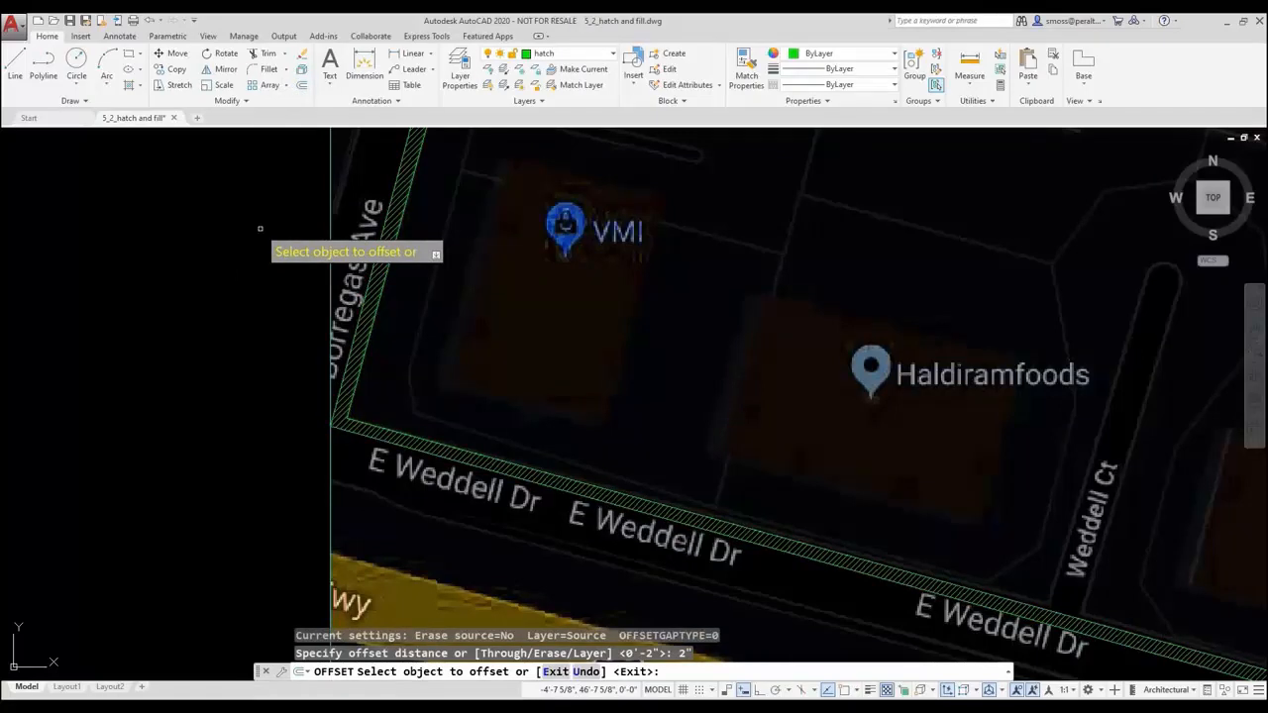
{"action": "scroll", "coordinate": [344, 417], "scroll_direction": "up", "scroll_amount": 3}
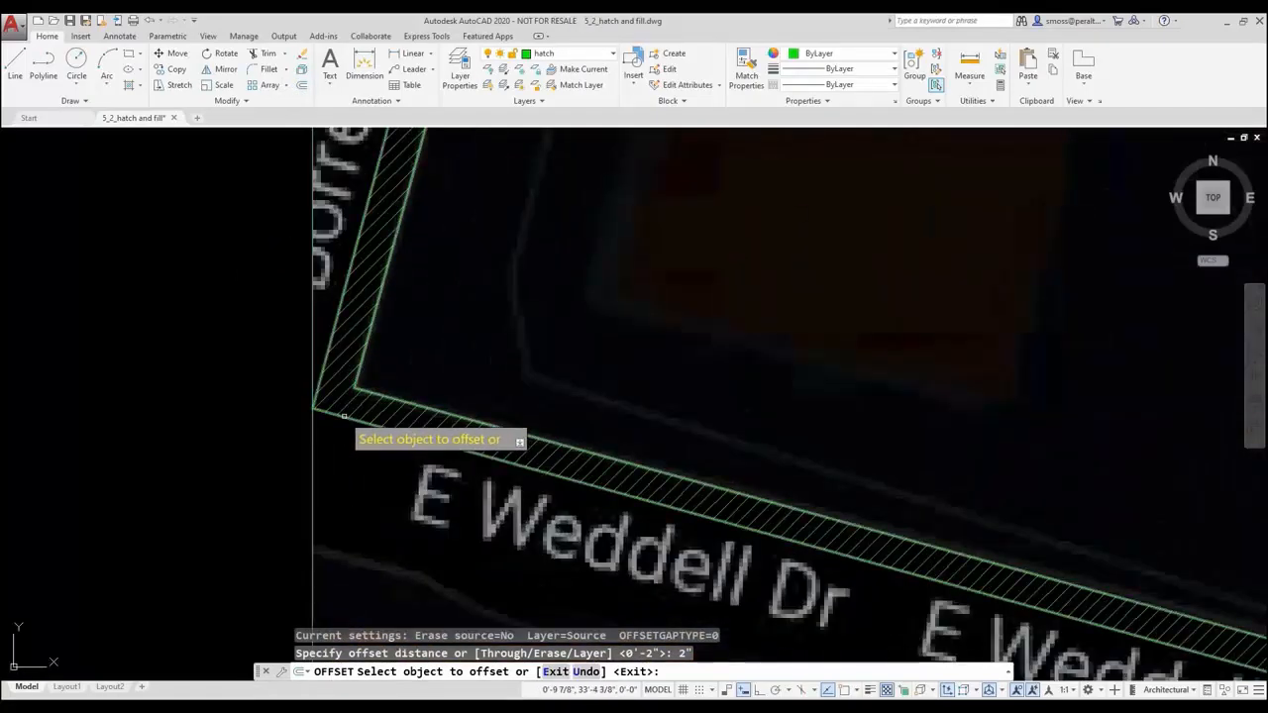
{"action": "left_click", "coordinate": [344, 416]}
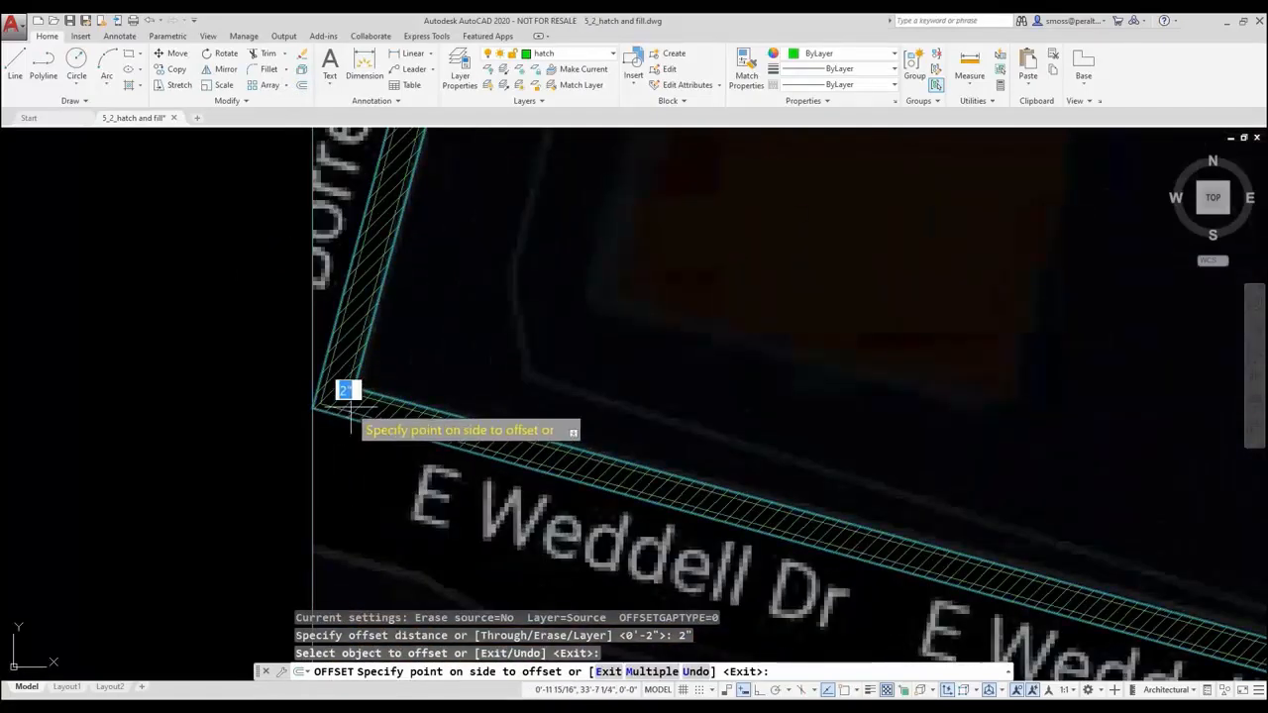
{"action": "left_click", "coordinate": [350, 406]}
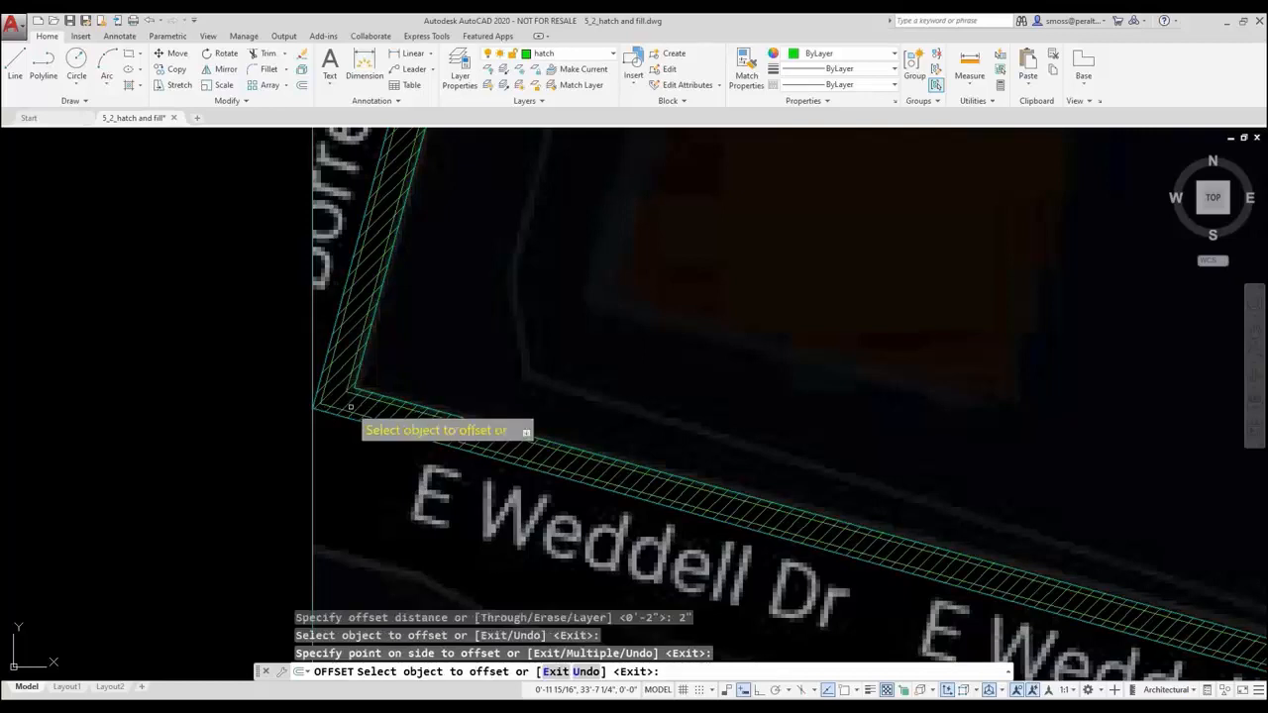
{"action": "right_click", "coordinate": [244, 333]}
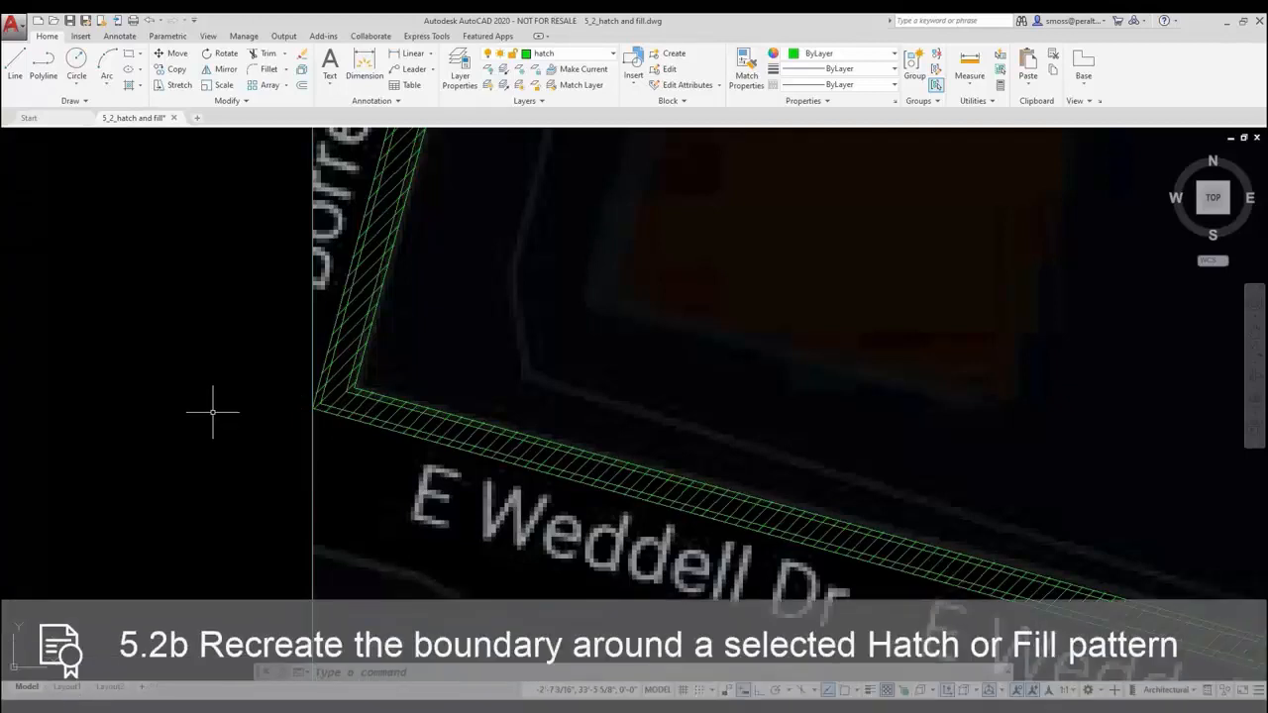
Set the inner offset polyline as the hatch's new boundary without erasing its linework, and erase the original outer polyline
{"action": "left_click", "coordinate": [333, 404]}
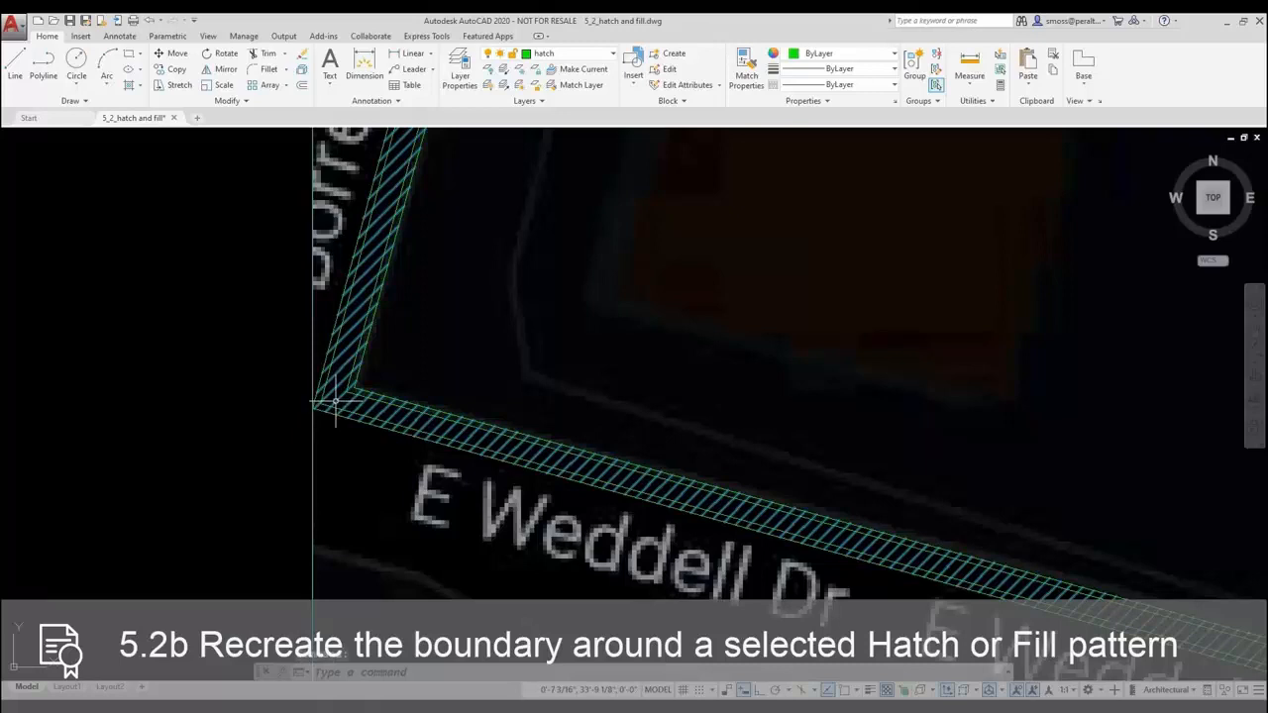
{"action": "right_click", "coordinate": [170, 309]}
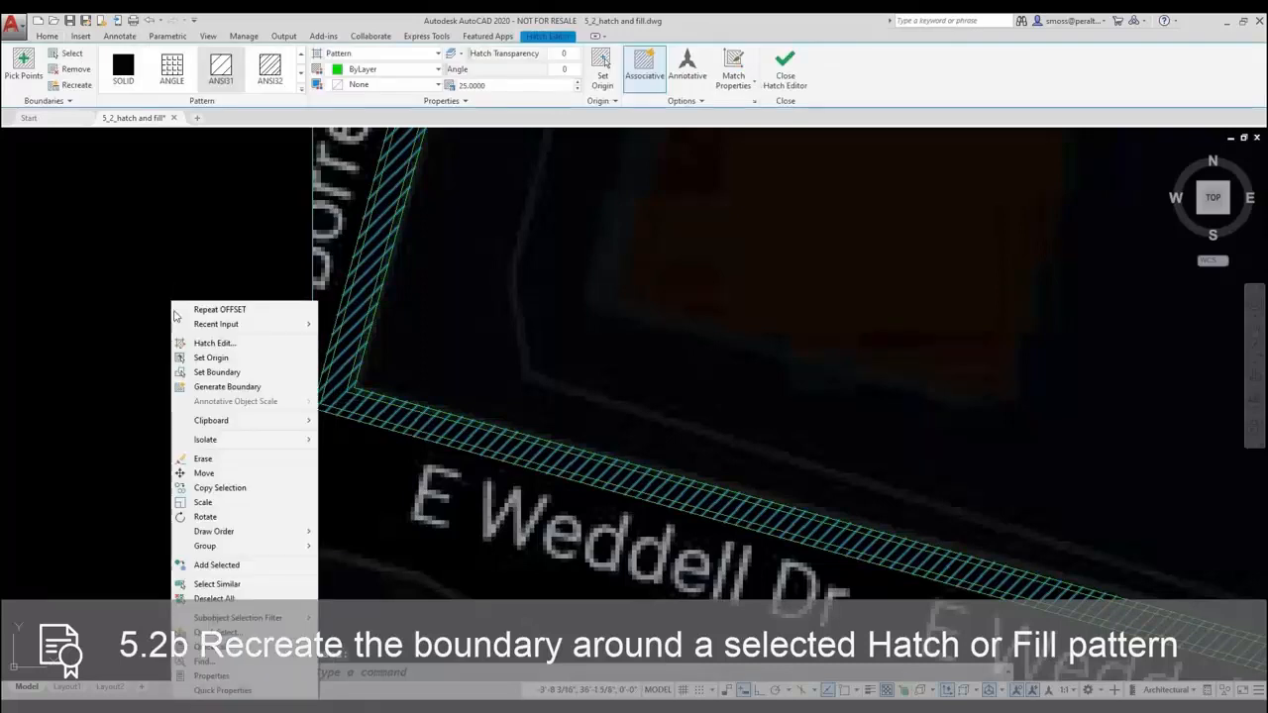
{"action": "left_click", "coordinate": [246, 373]}
{"action": "scroll", "coordinate": [333, 386], "scroll_direction": "up", "scroll_amount": 3}
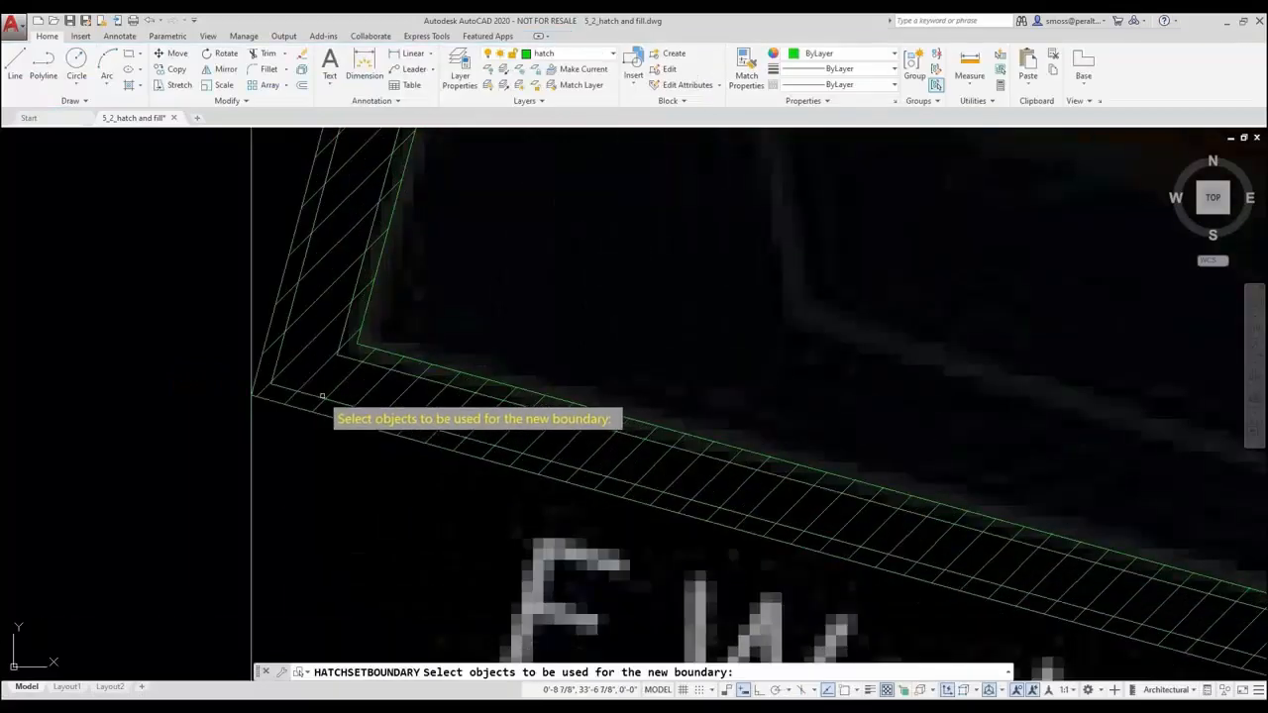
{"action": "left_click", "coordinate": [330, 384]}
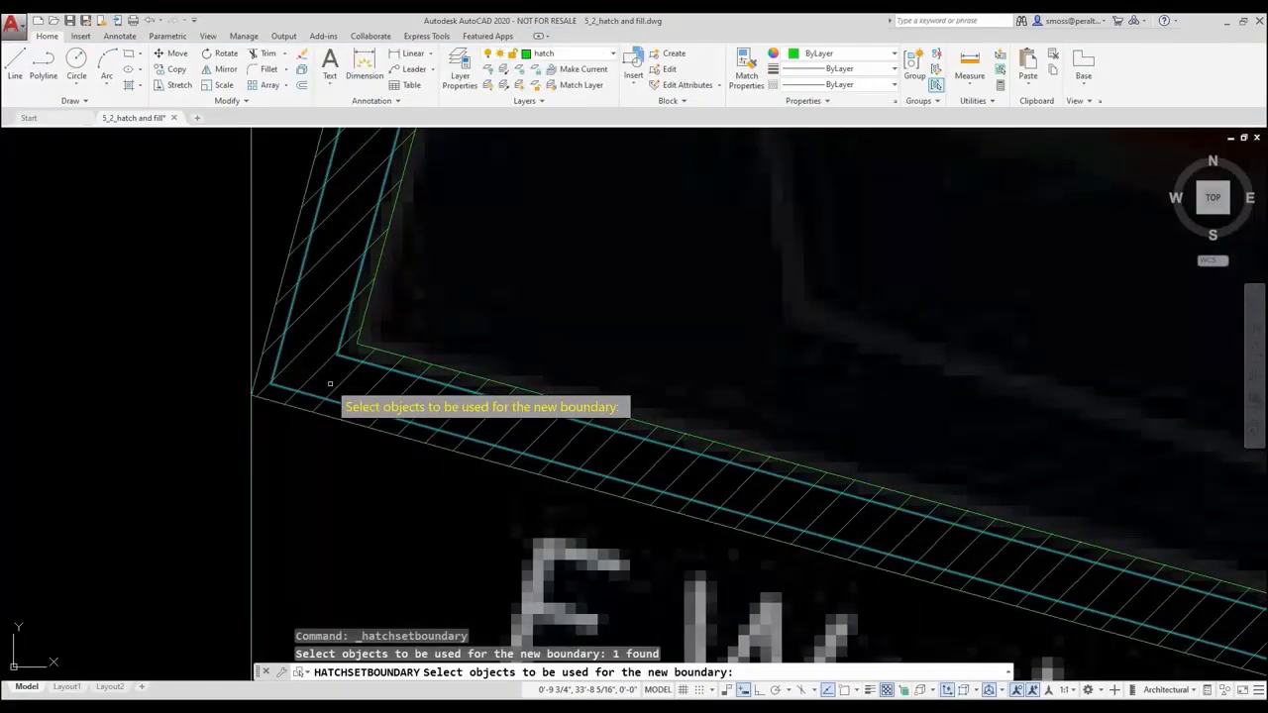
{"action": "key", "text": "Return"}
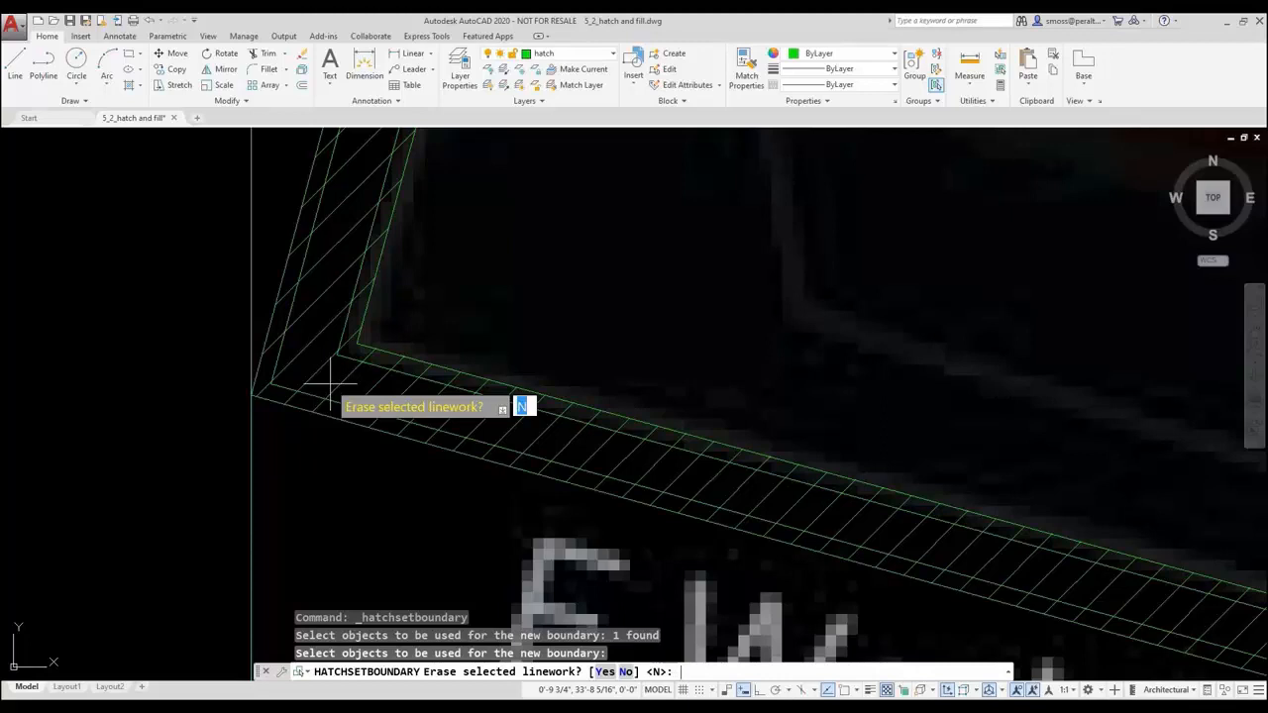
{"action": "key", "text": "Return"}
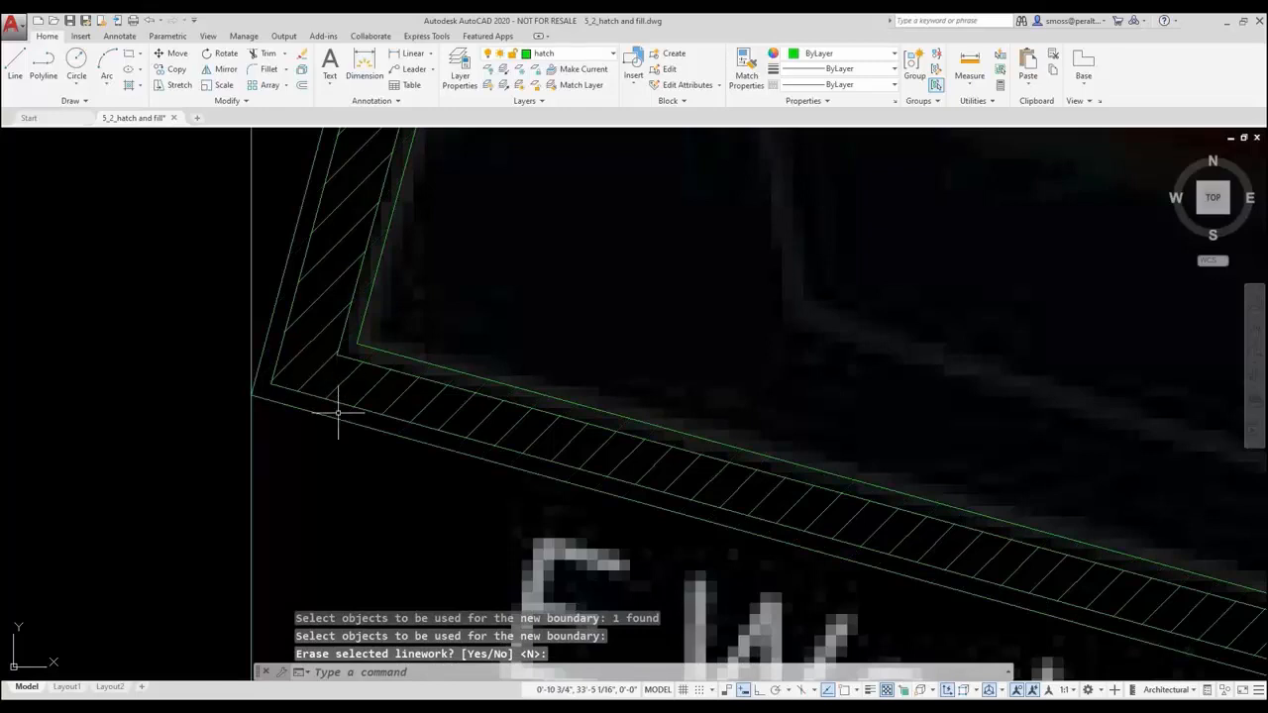
{"action": "key", "text": "Return"}
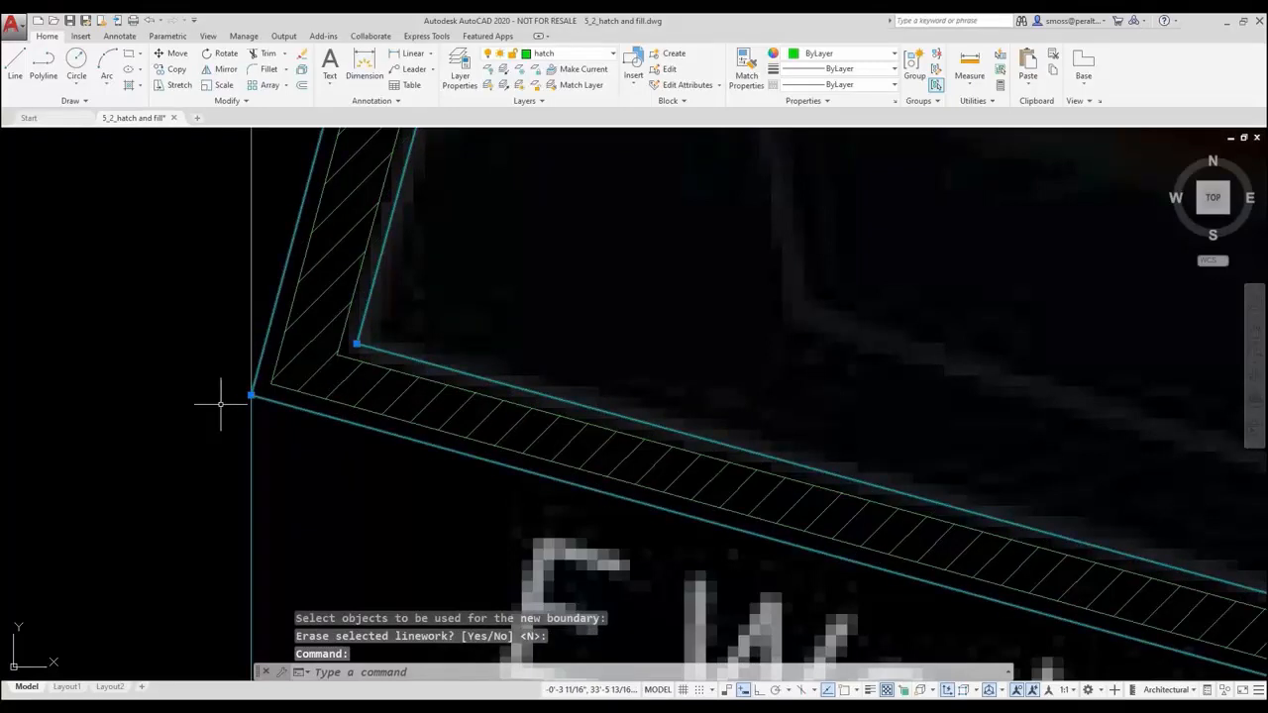
{"action": "key", "text": "Delete"}
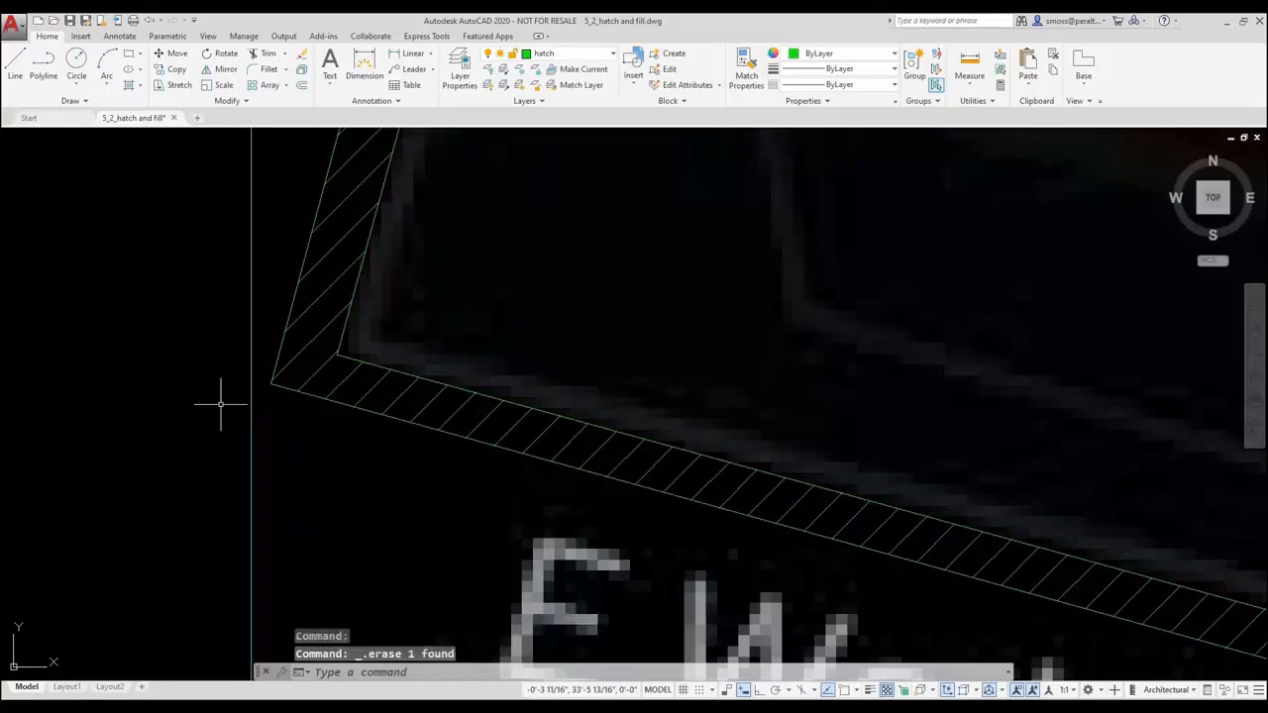
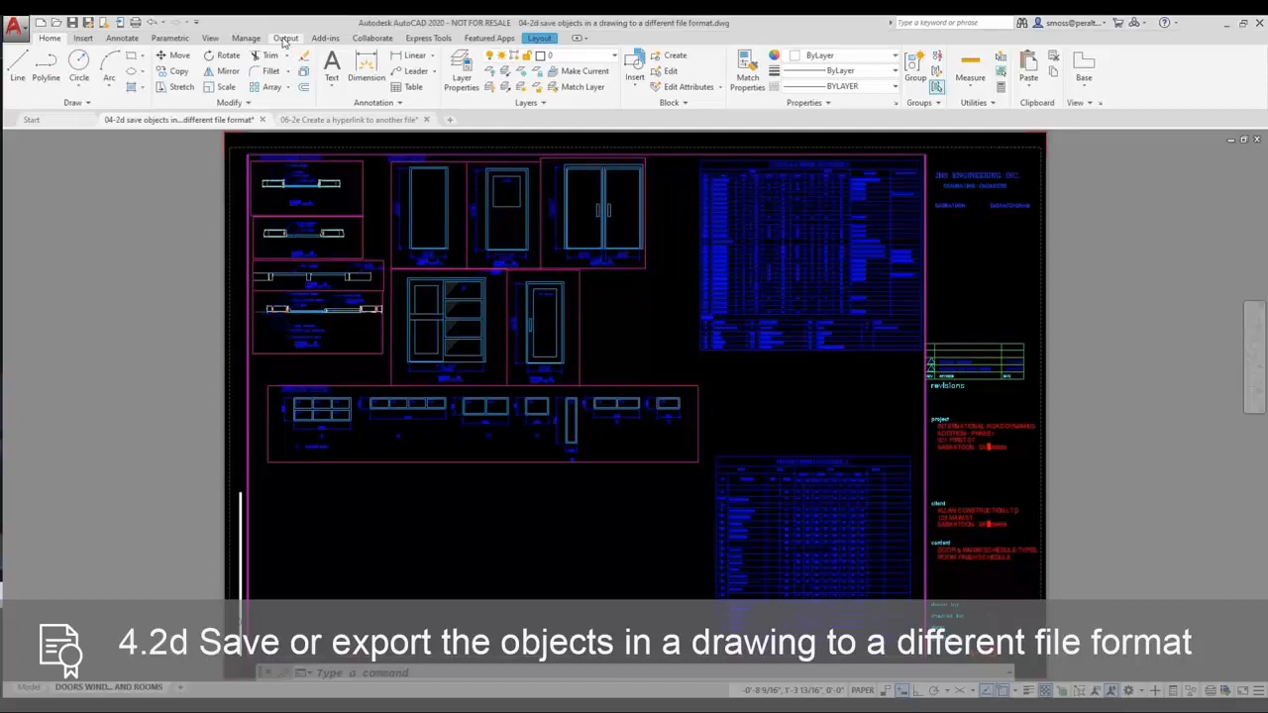
Export the current doors and windows layout to a PDF file named DOOR DETAILS in the DataSet folder
{"action": "left_click", "coordinate": [286, 39]}
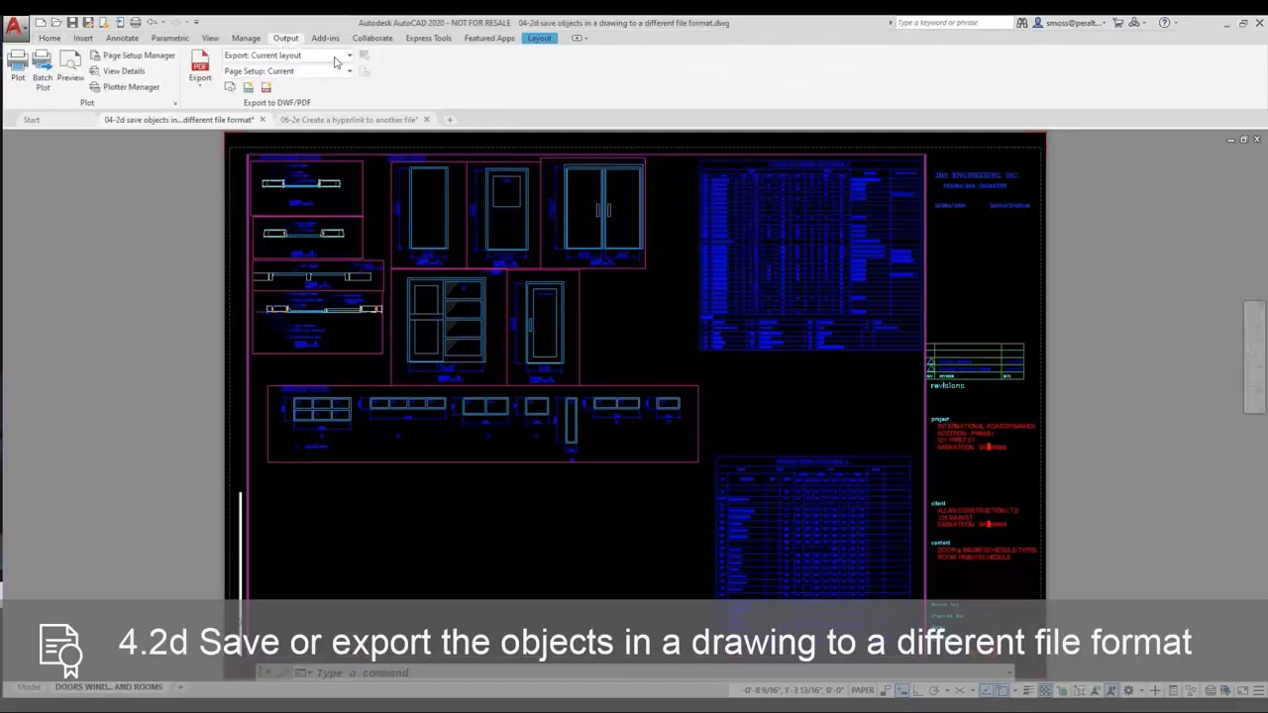
{"action": "left_click", "coordinate": [199, 87]}
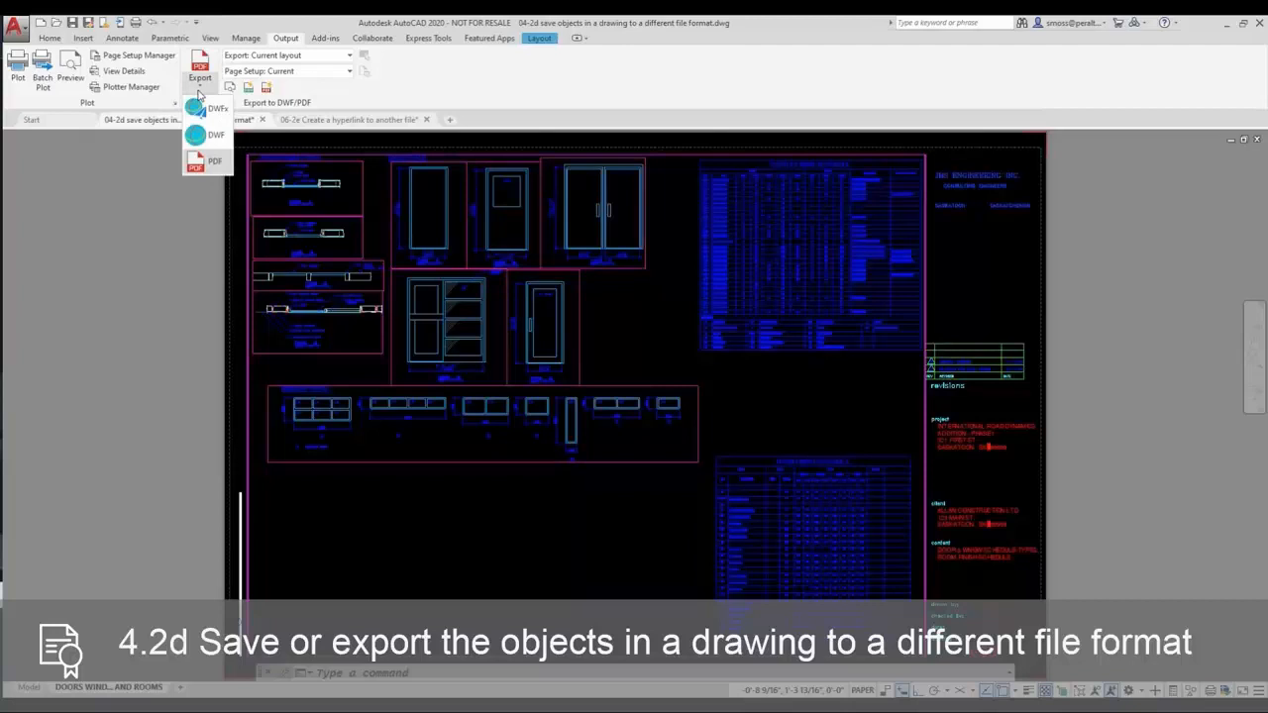
{"action": "left_click", "coordinate": [209, 163]}
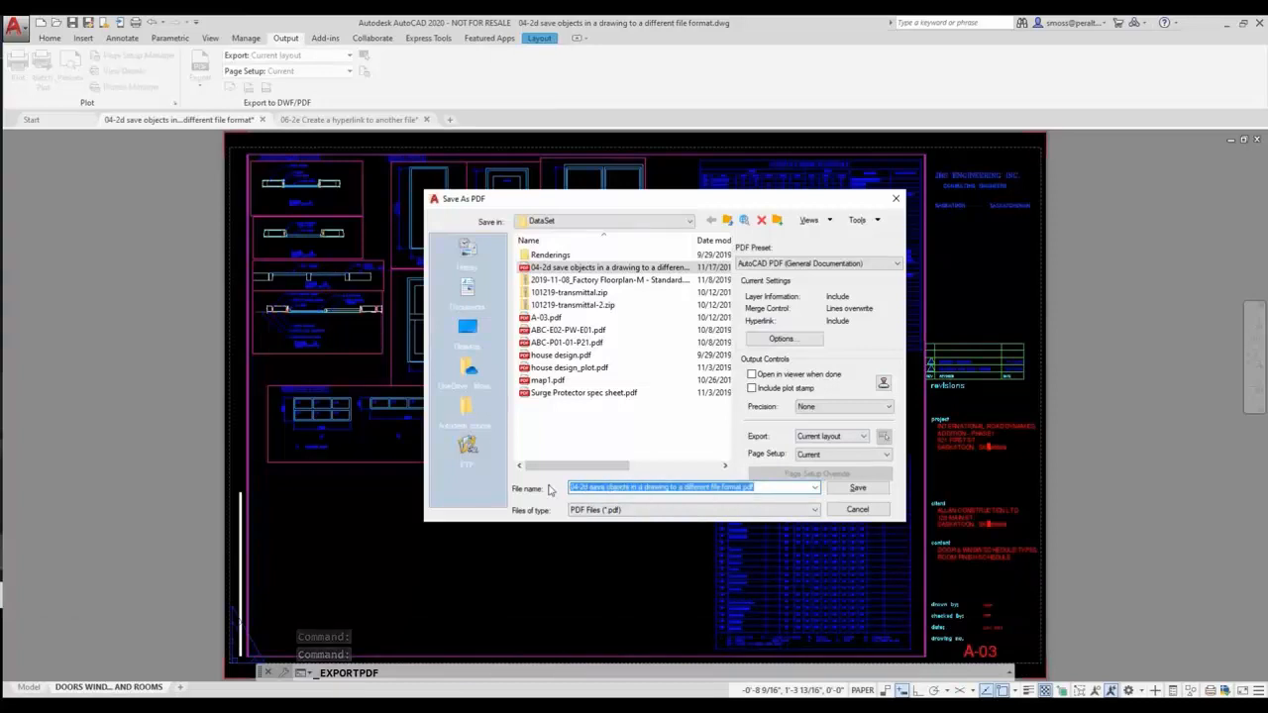
{"action": "type", "text": "DOOR AN"}
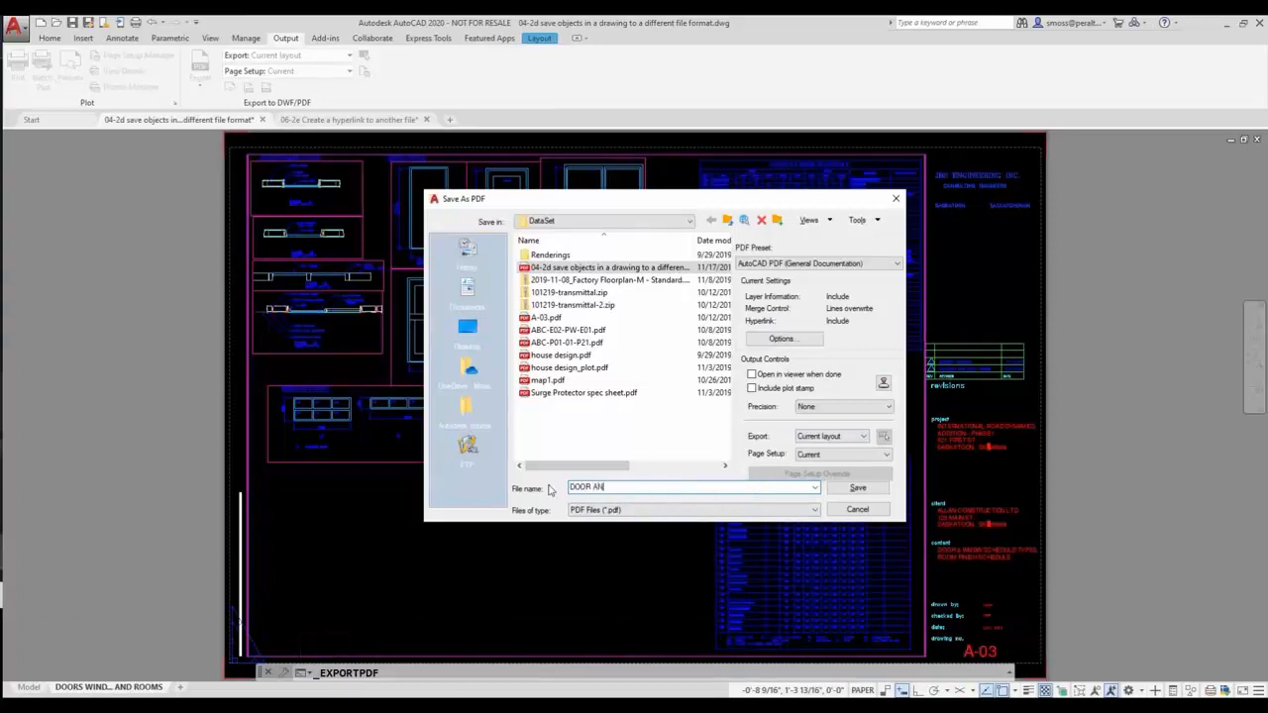
{"action": "key", "text": "BackSpace"}
{"action": "key", "text": "BackSpace"}
{"action": "type", "text": "DETAILS"}
{"action": "left_click", "coordinate": [856, 488]}
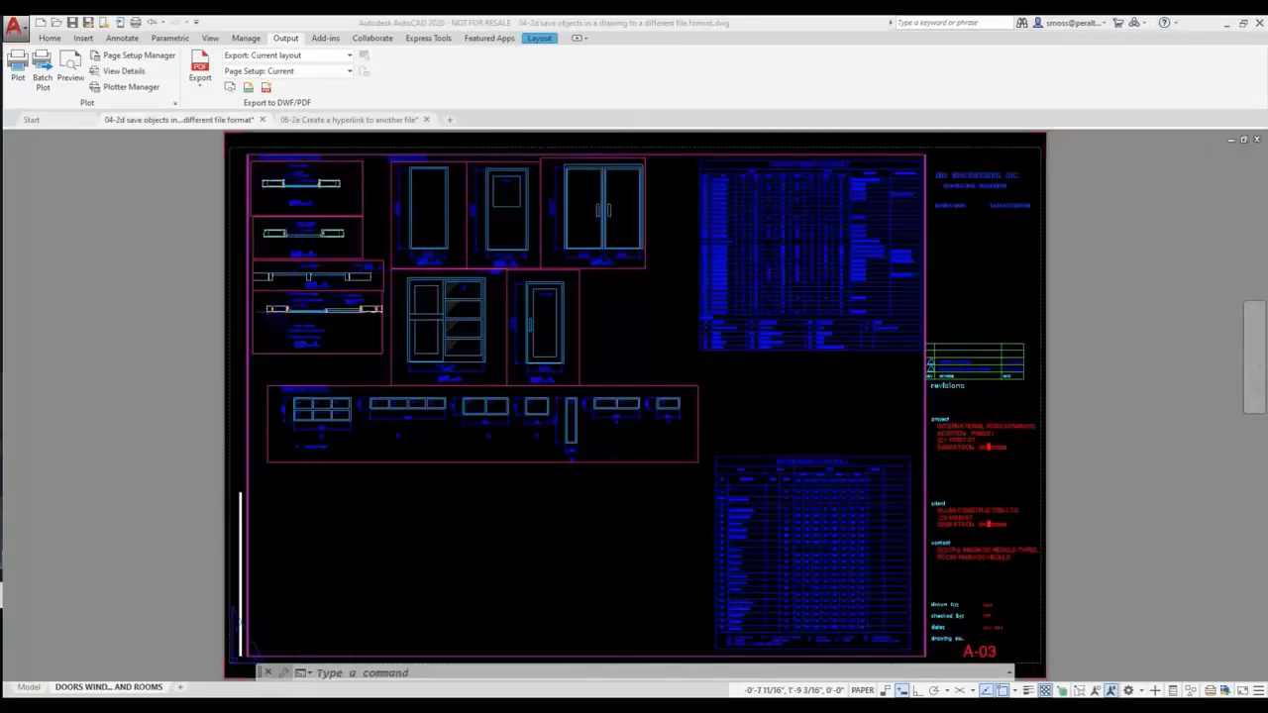
In the 06-2e hyperlink drawing, draw a rectangle with 100 fillet radius corners around the upper part of the double door
{"action": "left_click", "coordinate": [327, 124]}
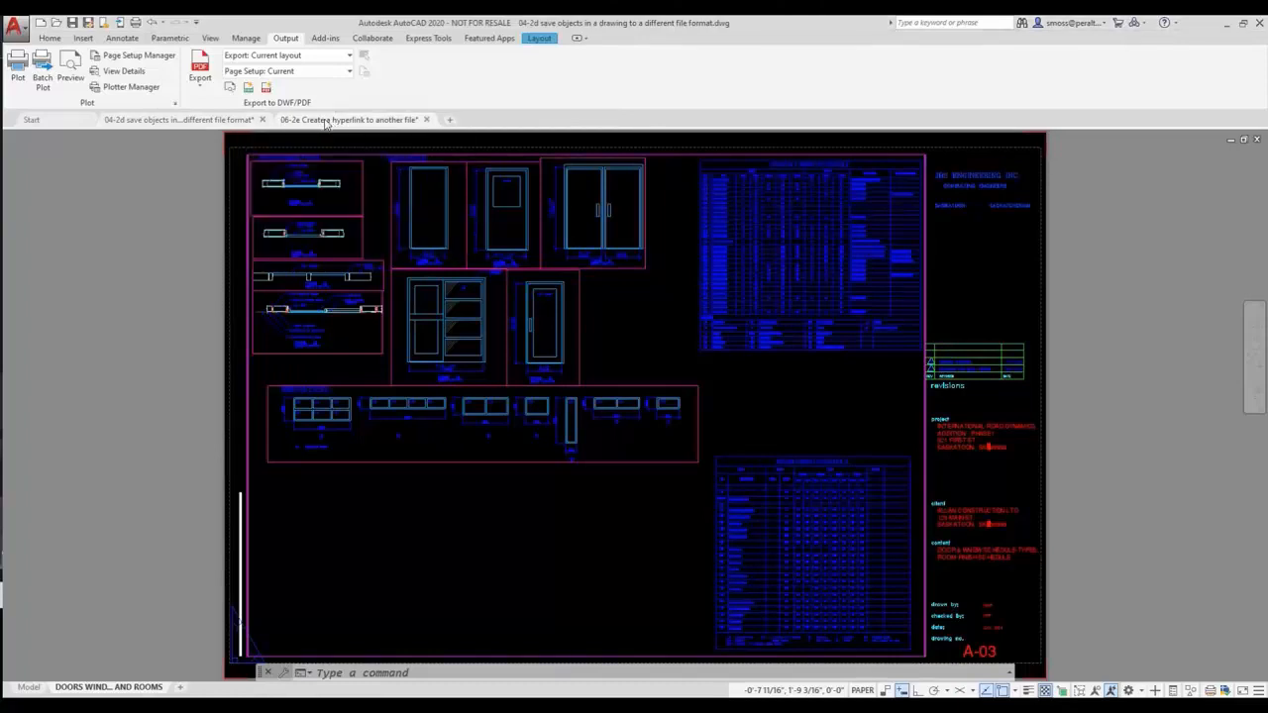
{"action": "left_click", "coordinate": [48, 40]}
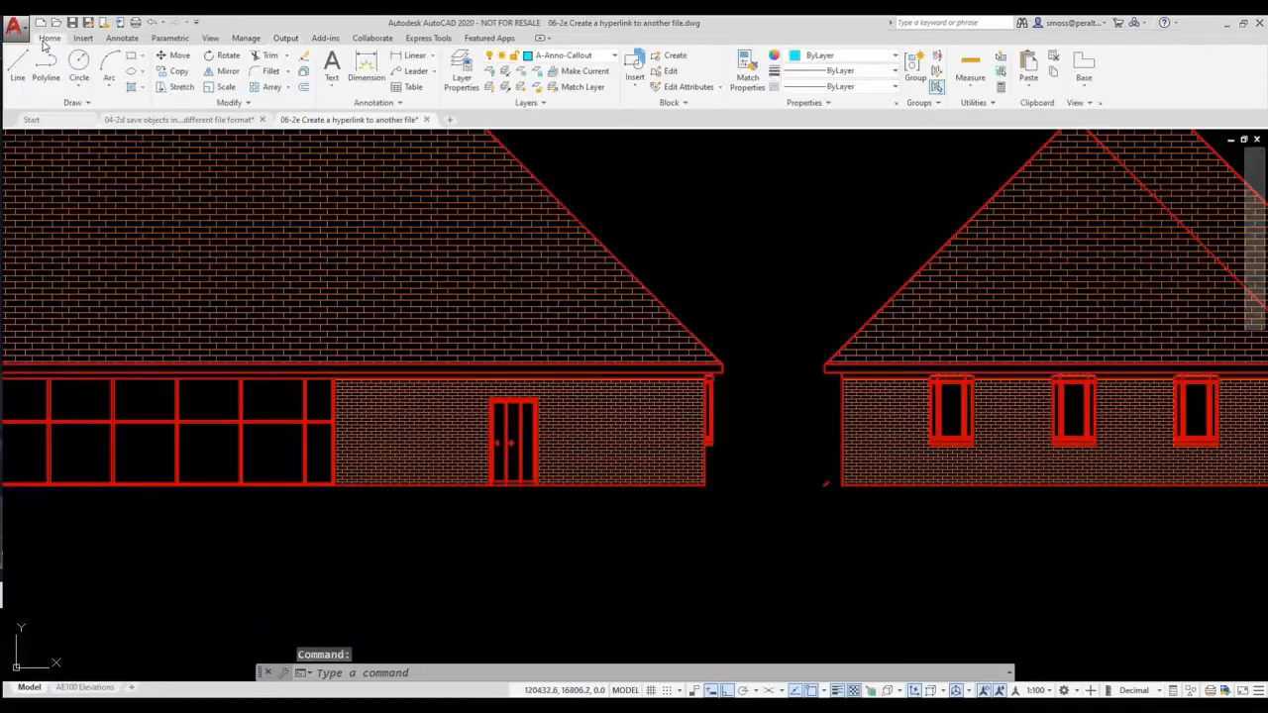
{"action": "left_click", "coordinate": [130, 58]}
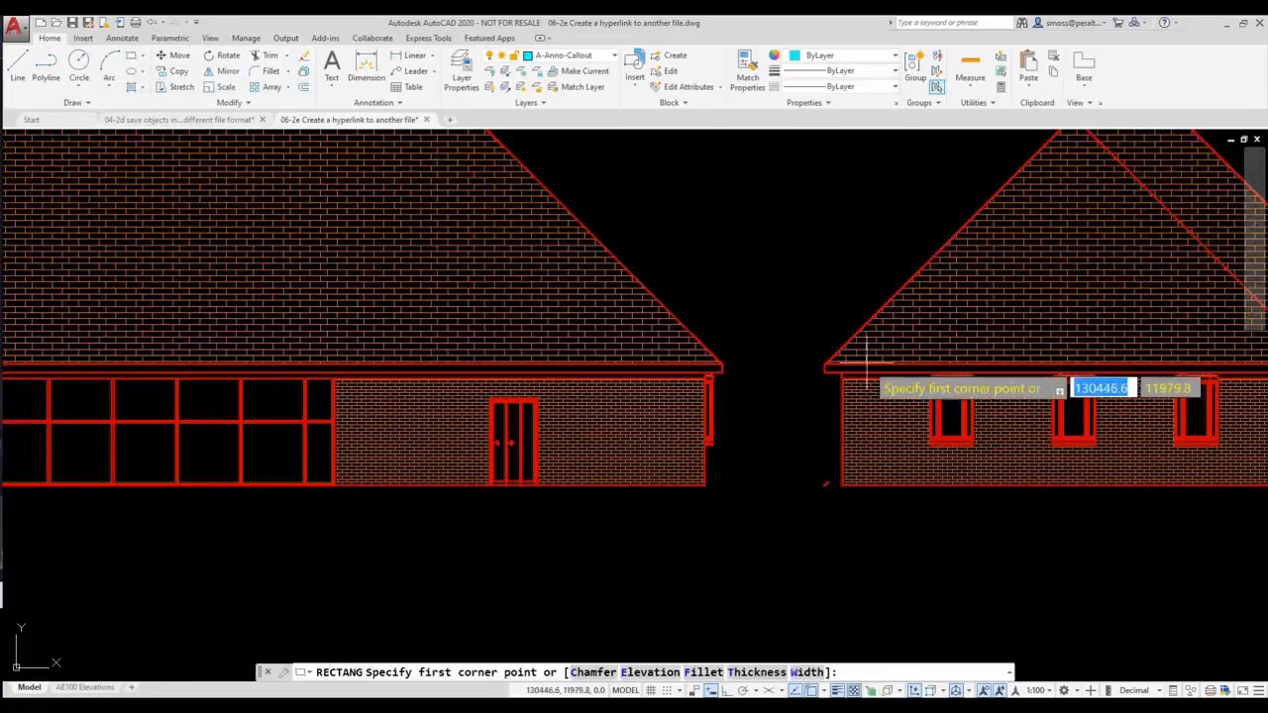
{"action": "right_click", "coordinate": [744, 405]}
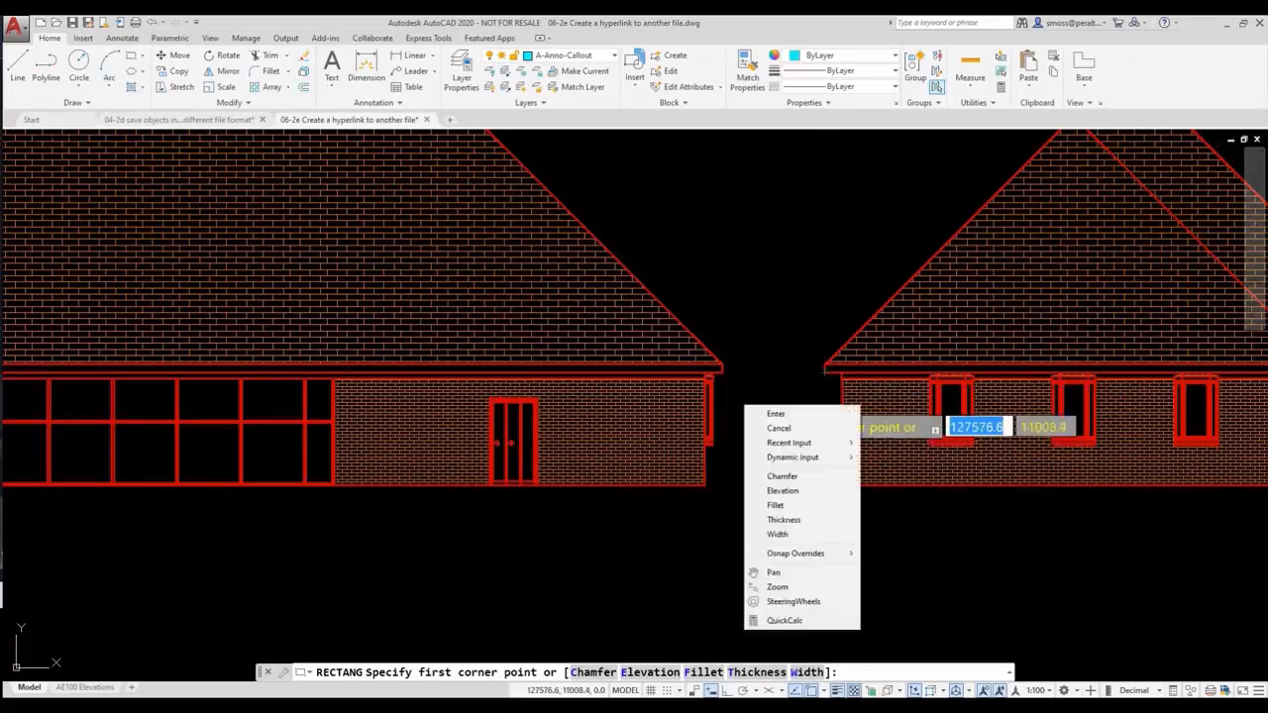
{"action": "left_click", "coordinate": [798, 505]}
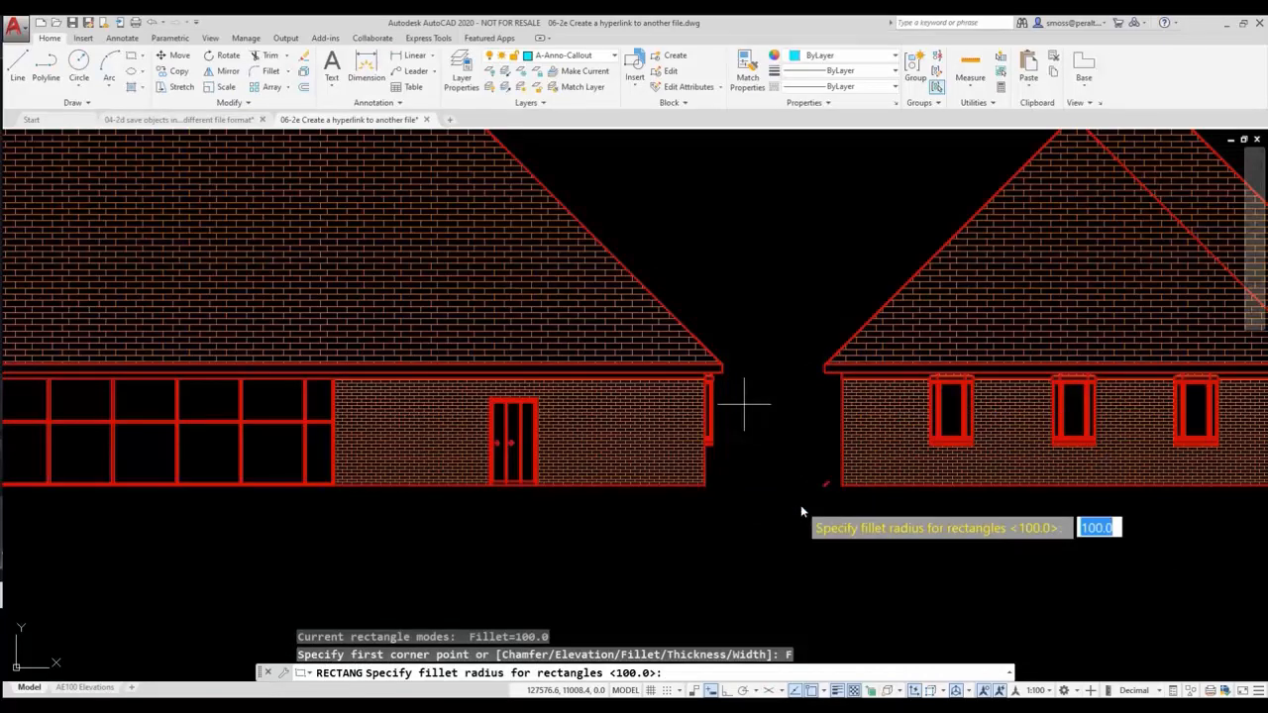
{"action": "type", "text": "100"}
{"action": "key", "text": "Return"}
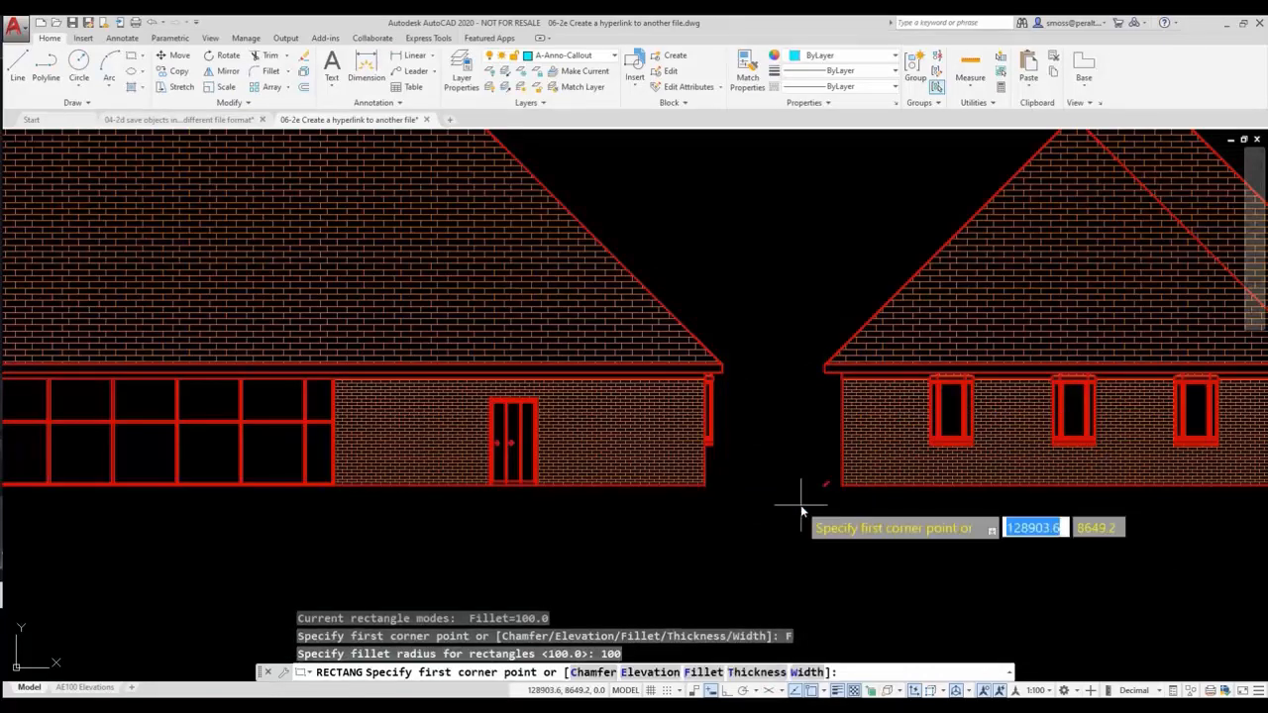
{"action": "left_click", "coordinate": [465, 389]}
{"action": "left_click", "coordinate": [578, 449]}
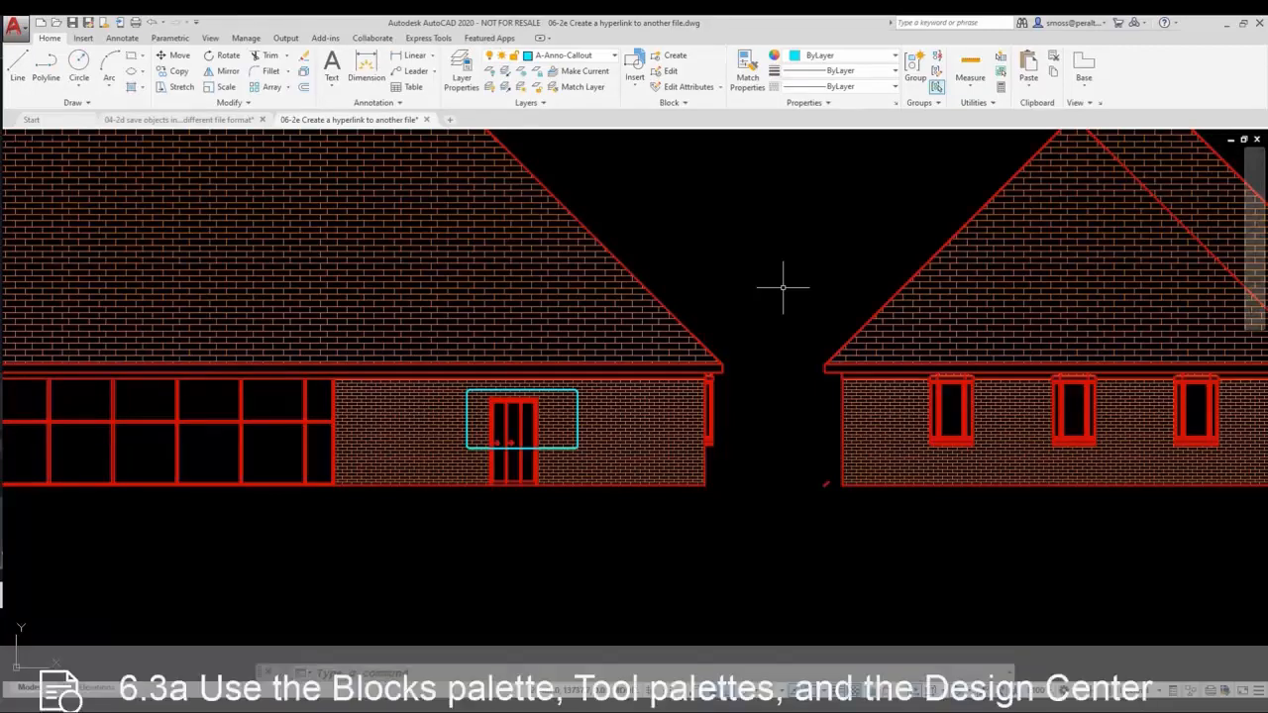
Insert the Callout Bubble - Metric block from the tool palettes into the gap between the two elevations, and close the palettes
{"action": "type", "text": "tool"}
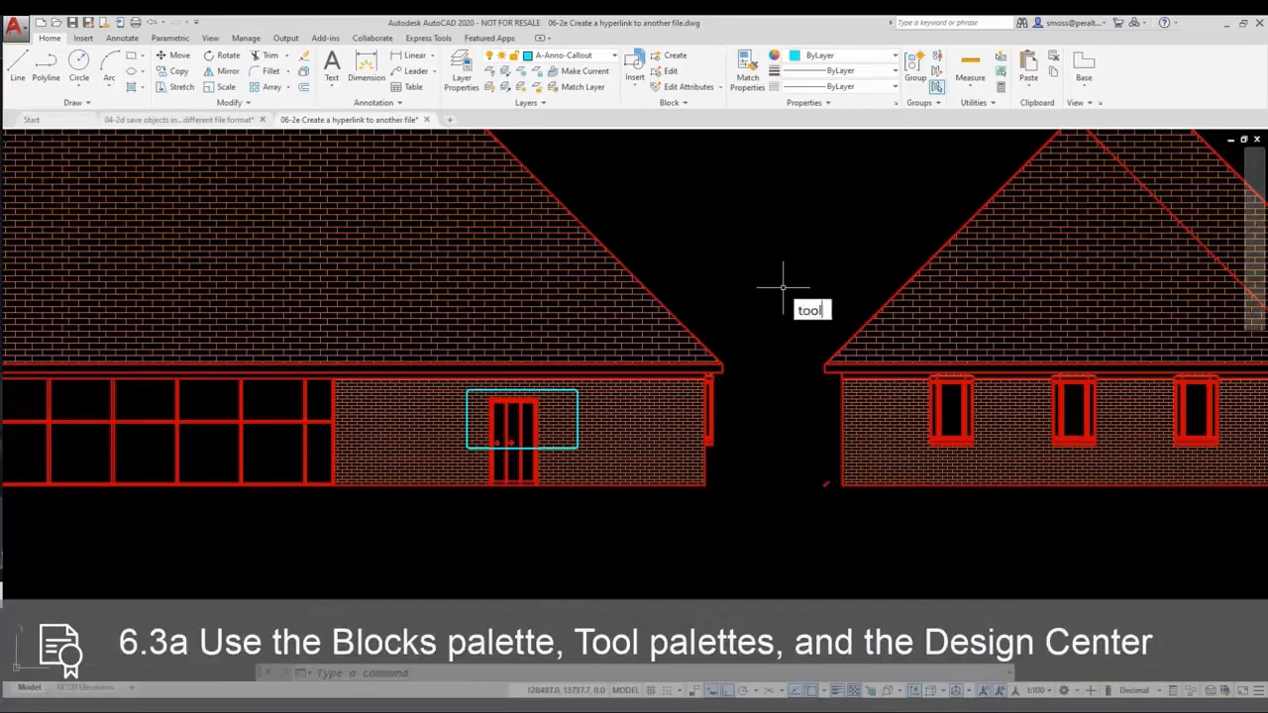
{"action": "key", "text": "Return"}
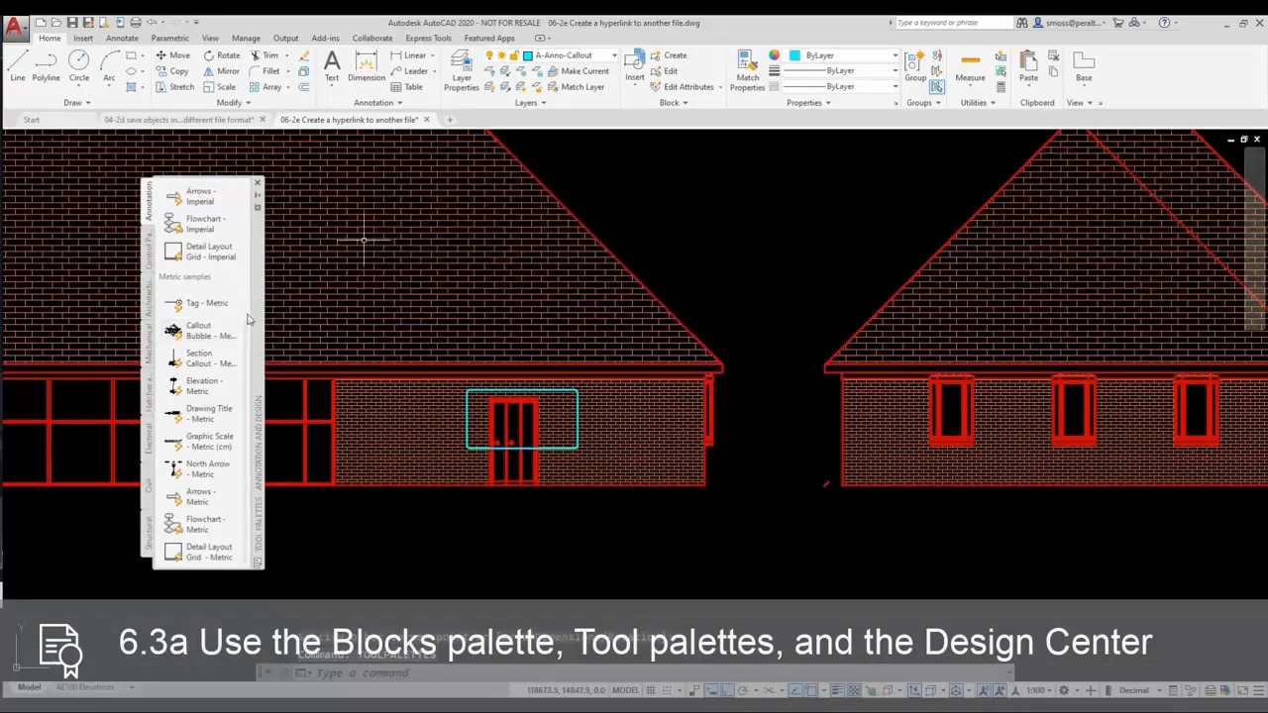
{"action": "left_click", "coordinate": [199, 331]}
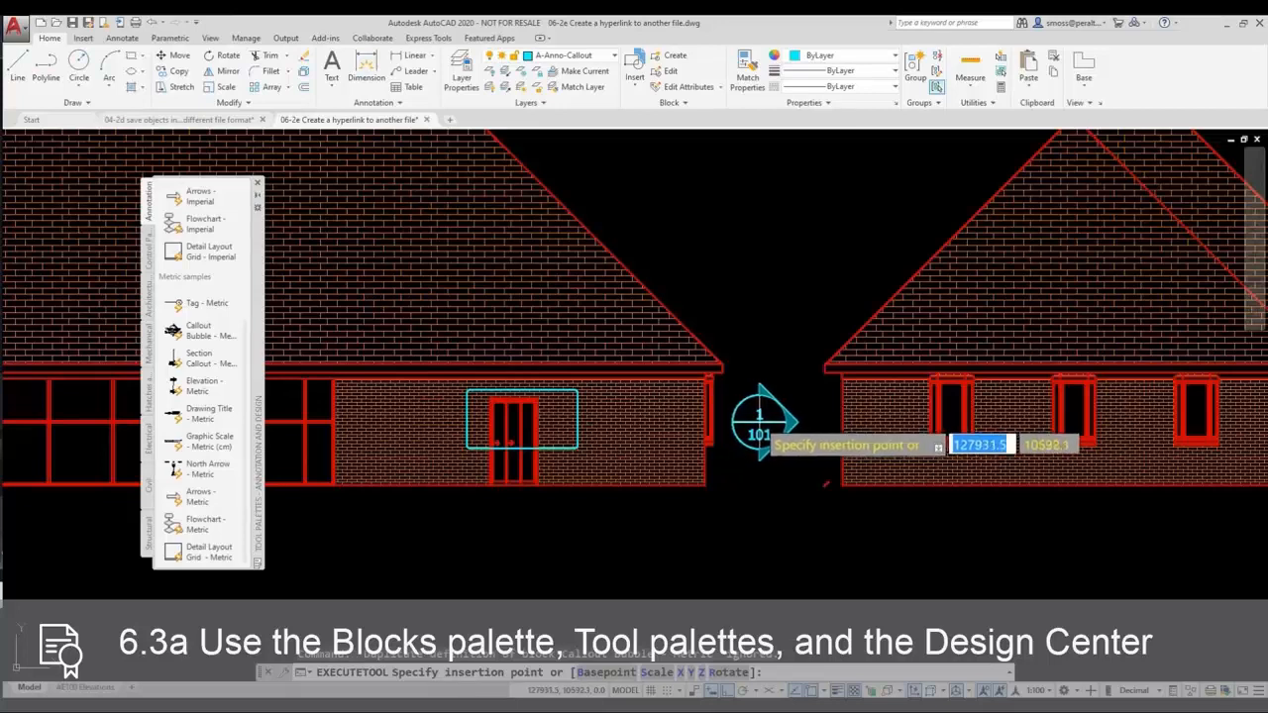
{"action": "left_click", "coordinate": [762, 420]}
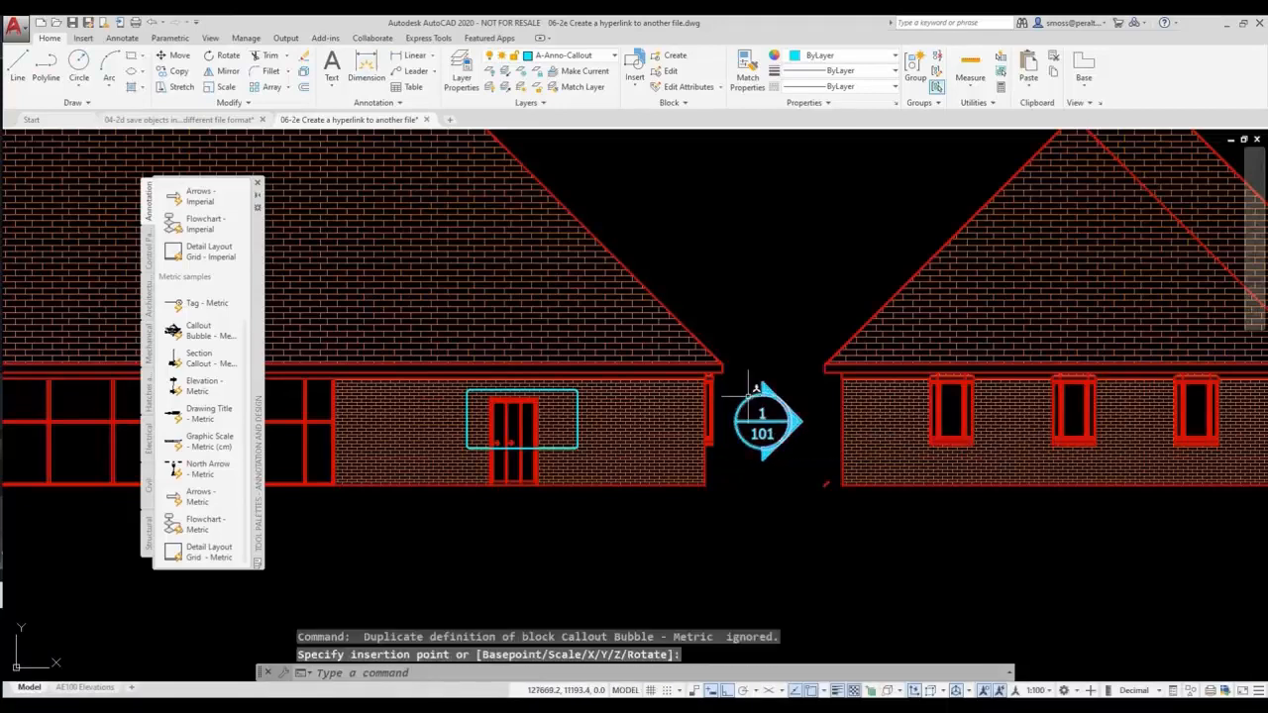
{"action": "left_click", "coordinate": [258, 185]}
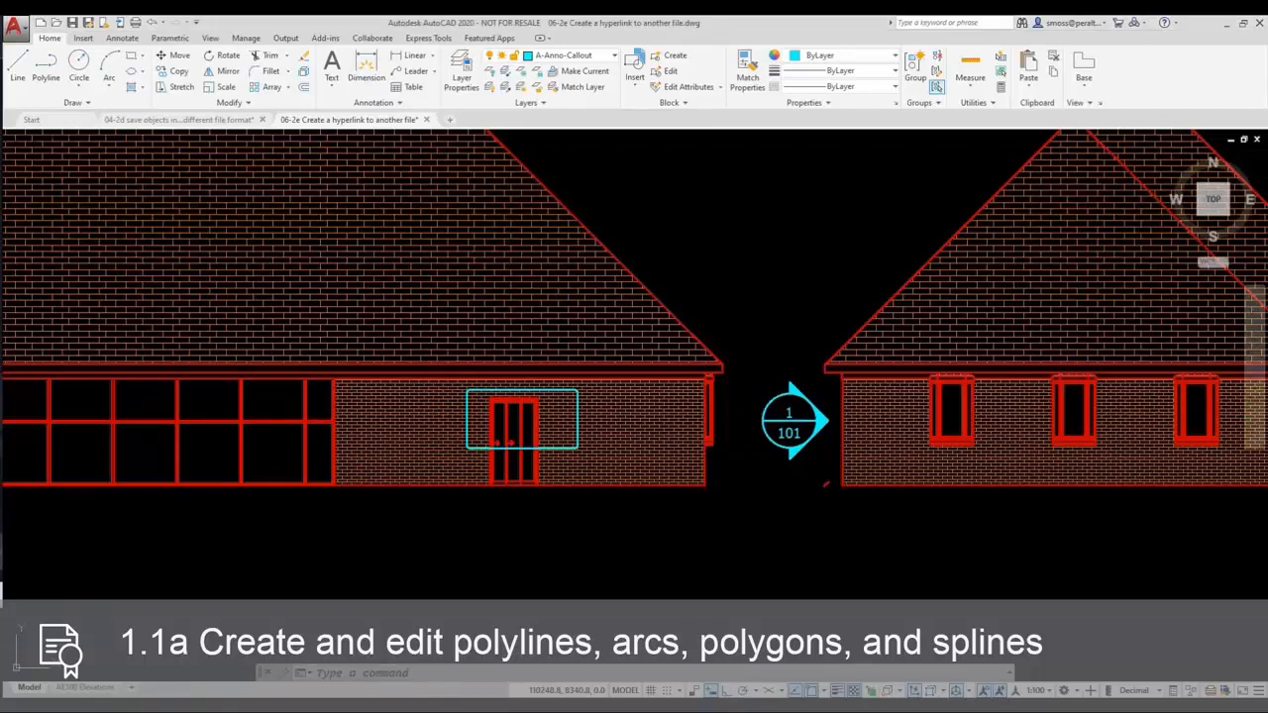
Draw a horizontal polyline leader with Ortho from the midpoint of the rounded rectangle's right edge toward the callout bubble
{"action": "key", "text": "F8"}
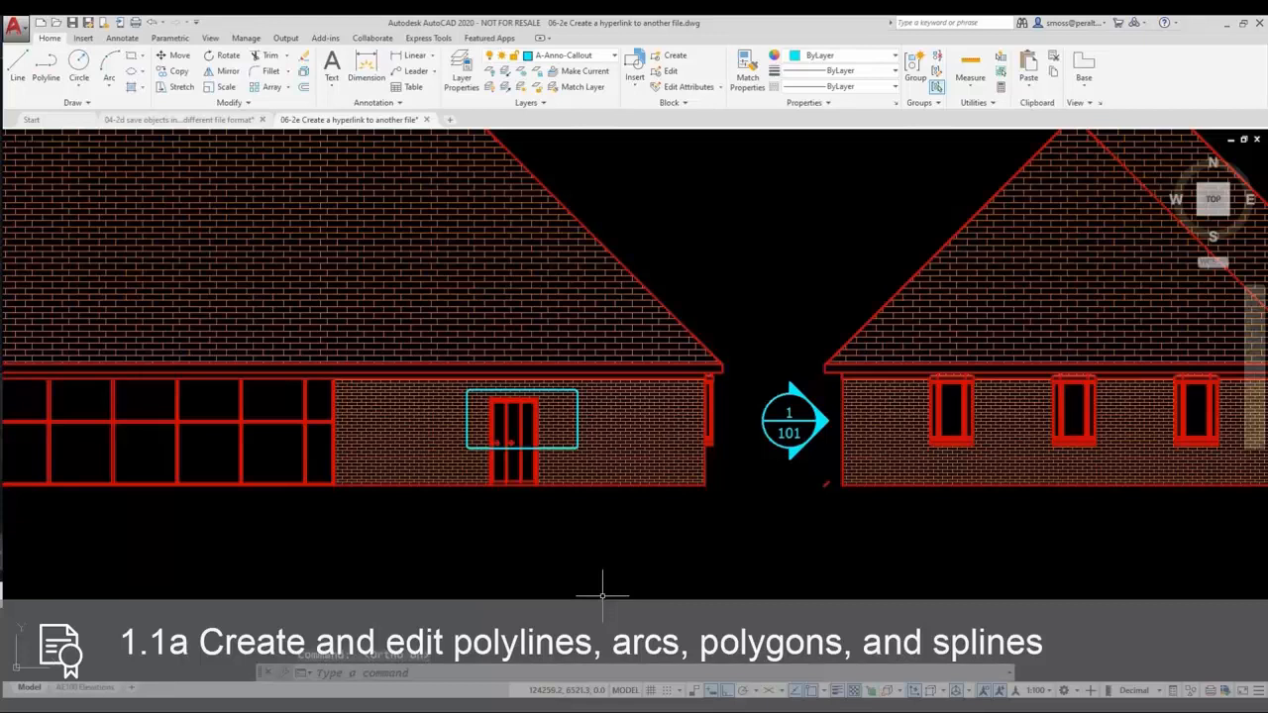
{"action": "type", "text": "pl"}
{"action": "key", "text": "Return"}
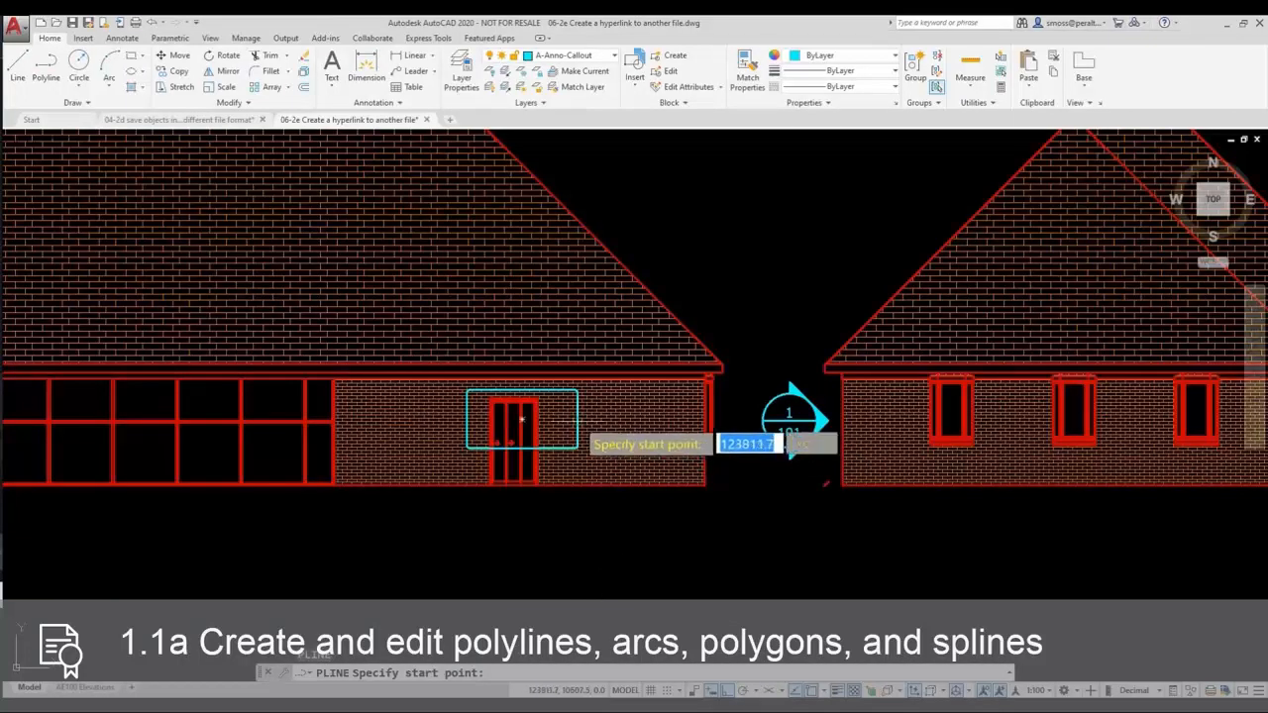
{"action": "left_click", "coordinate": [578, 424]}
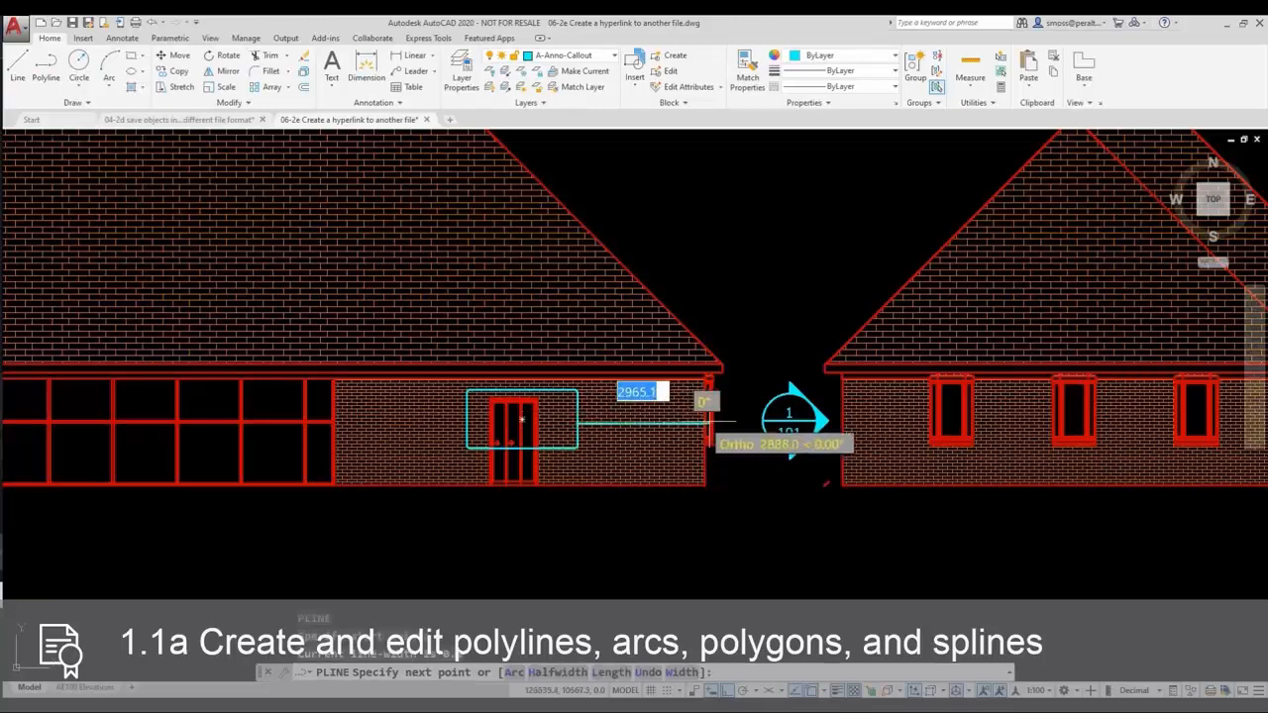
{"action": "left_click", "coordinate": [731, 424]}
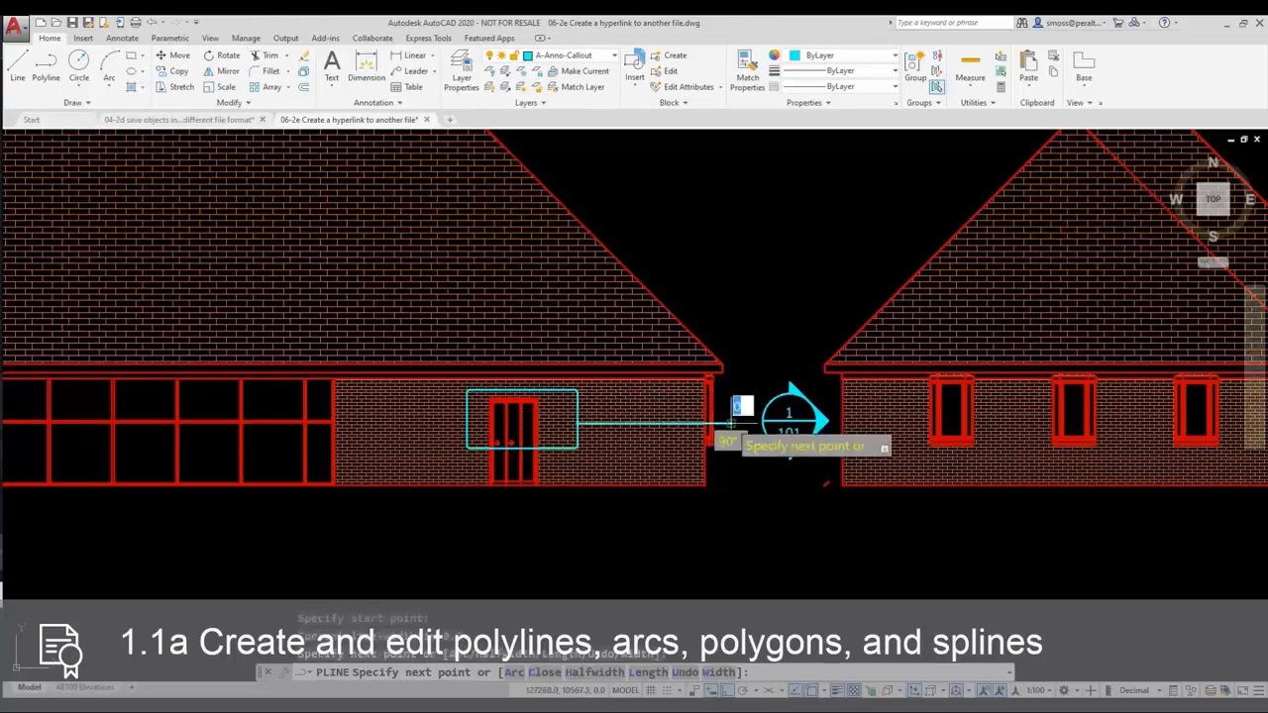
{"action": "right_click", "coordinate": [735, 426]}
{"action": "left_click", "coordinate": [758, 434]}
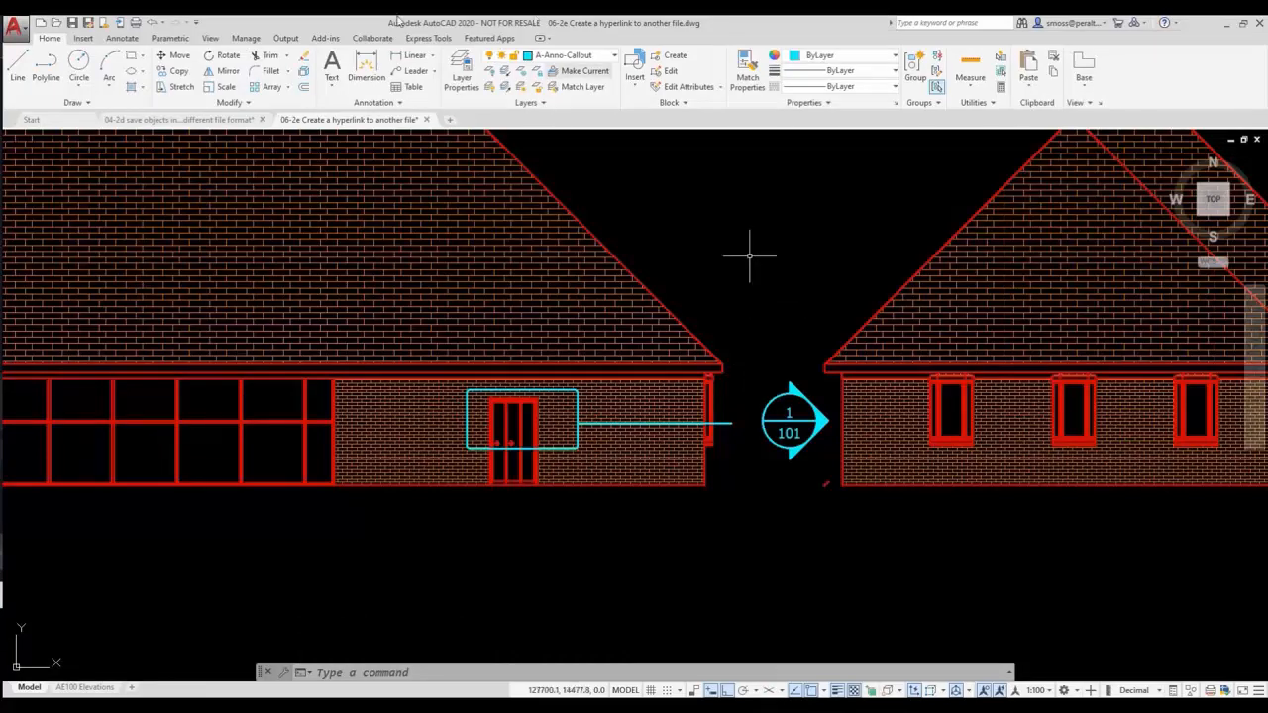
Move the callout bubble horizontally so its left side meets the free end of the leader polyline
{"action": "left_click", "coordinate": [193, 57]}
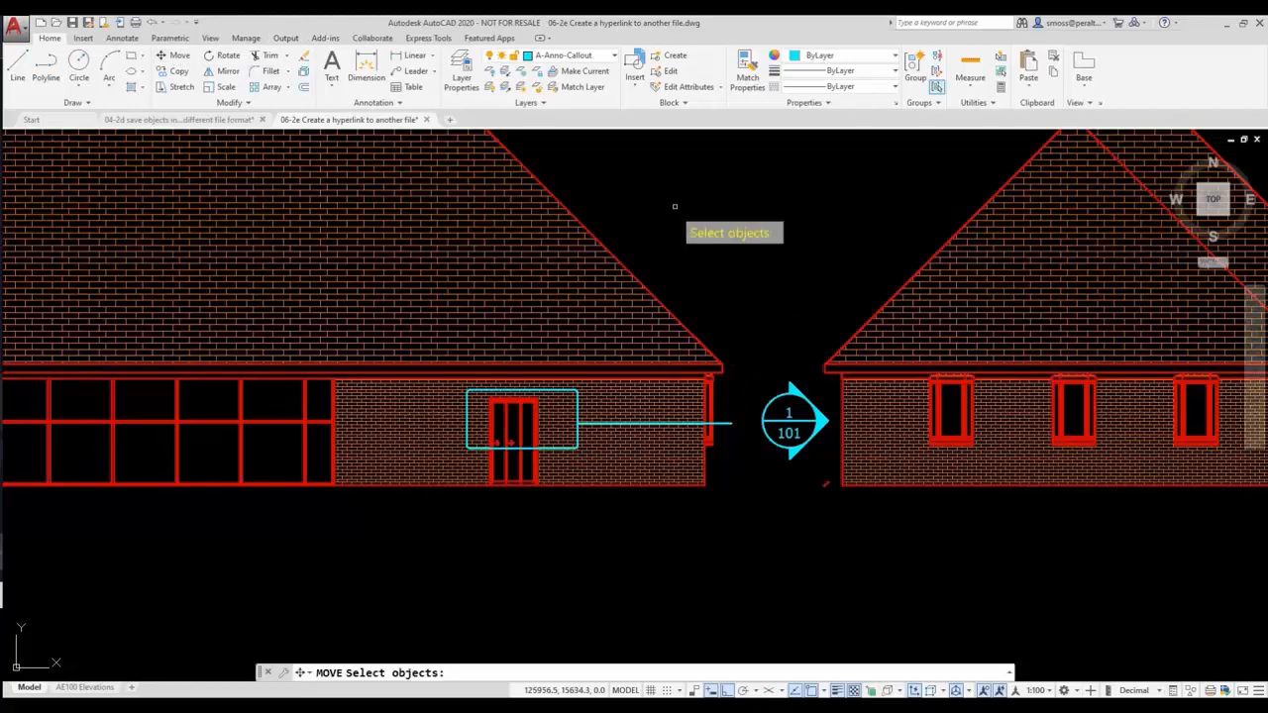
{"action": "left_click", "coordinate": [778, 398]}
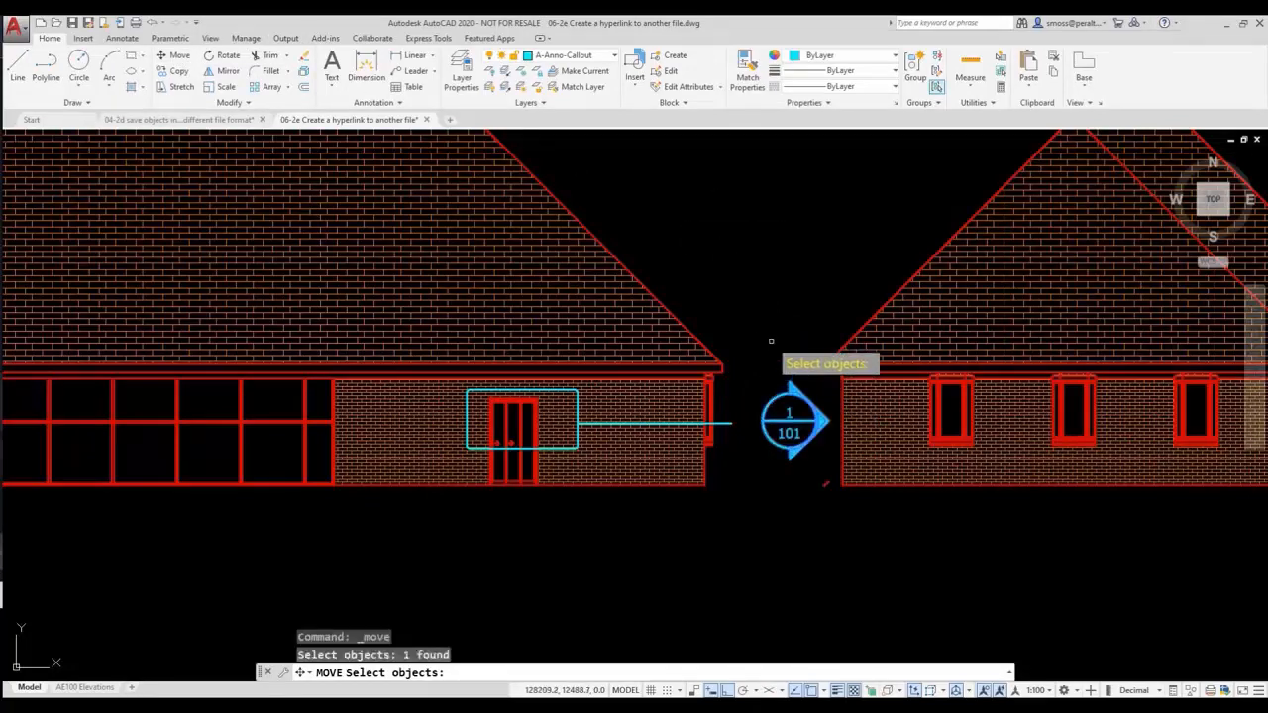
{"action": "key", "text": "Return"}
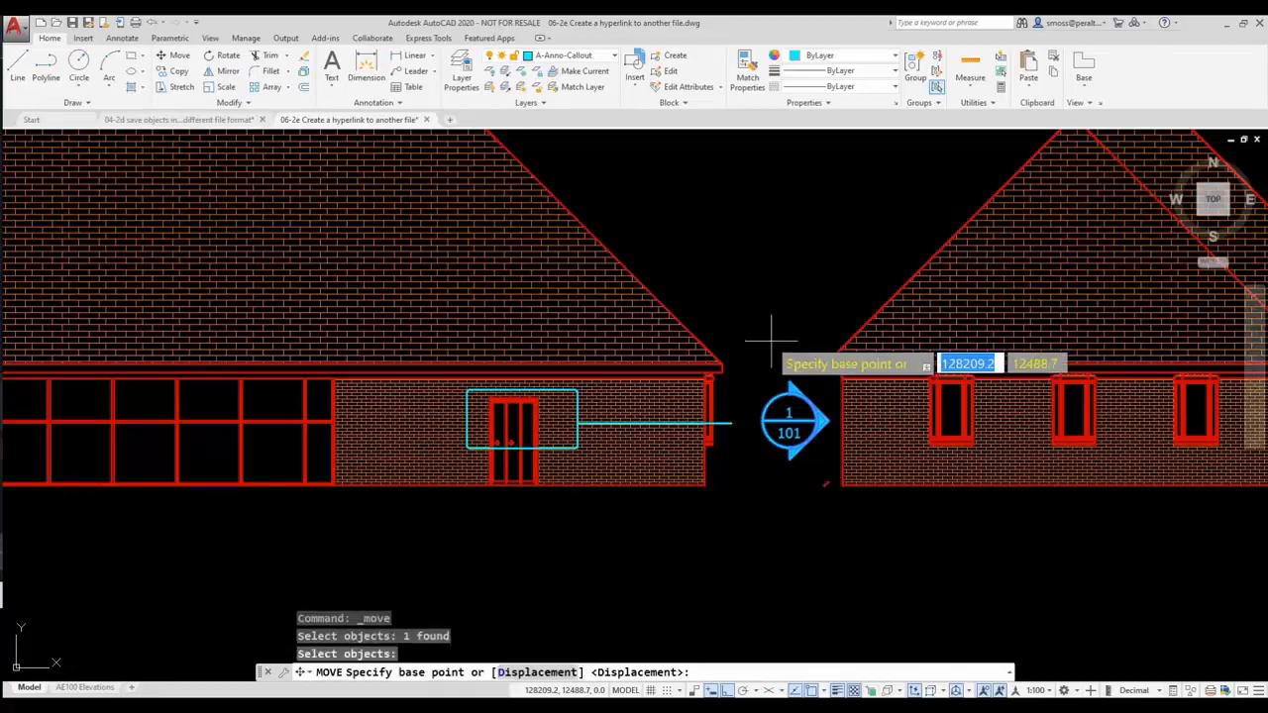
{"action": "left_click", "coordinate": [771, 412]}
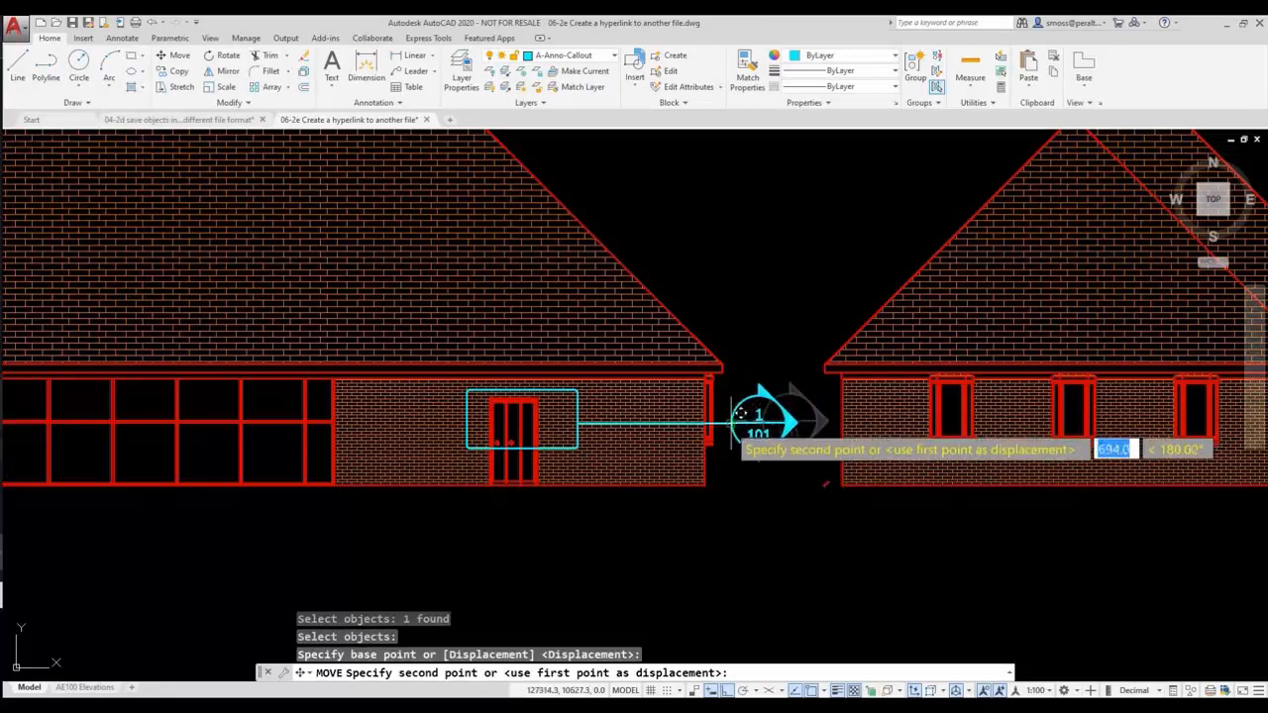
{"action": "left_click", "coordinate": [740, 412]}
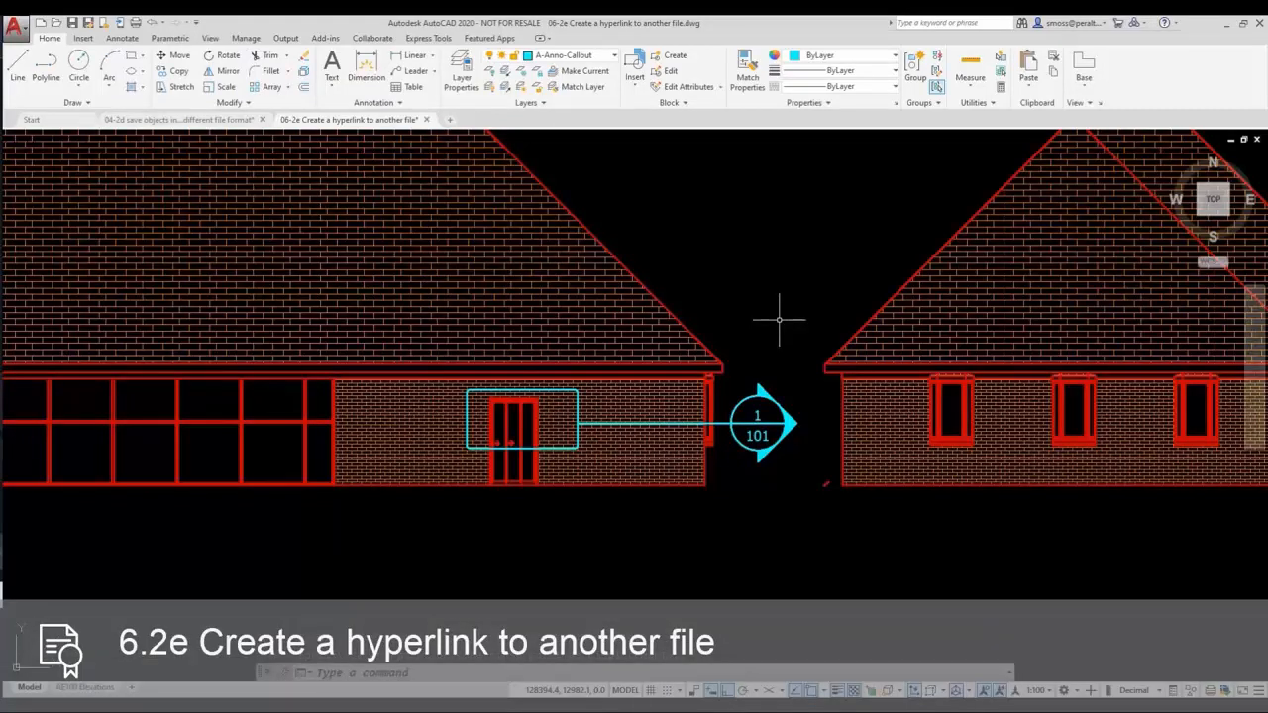
Hyperlink the callout bubble to DOOR DETAILS.pdf in the pdfs folder, and follow the link from the bubble
{"action": "left_click", "coordinate": [0, 454]}
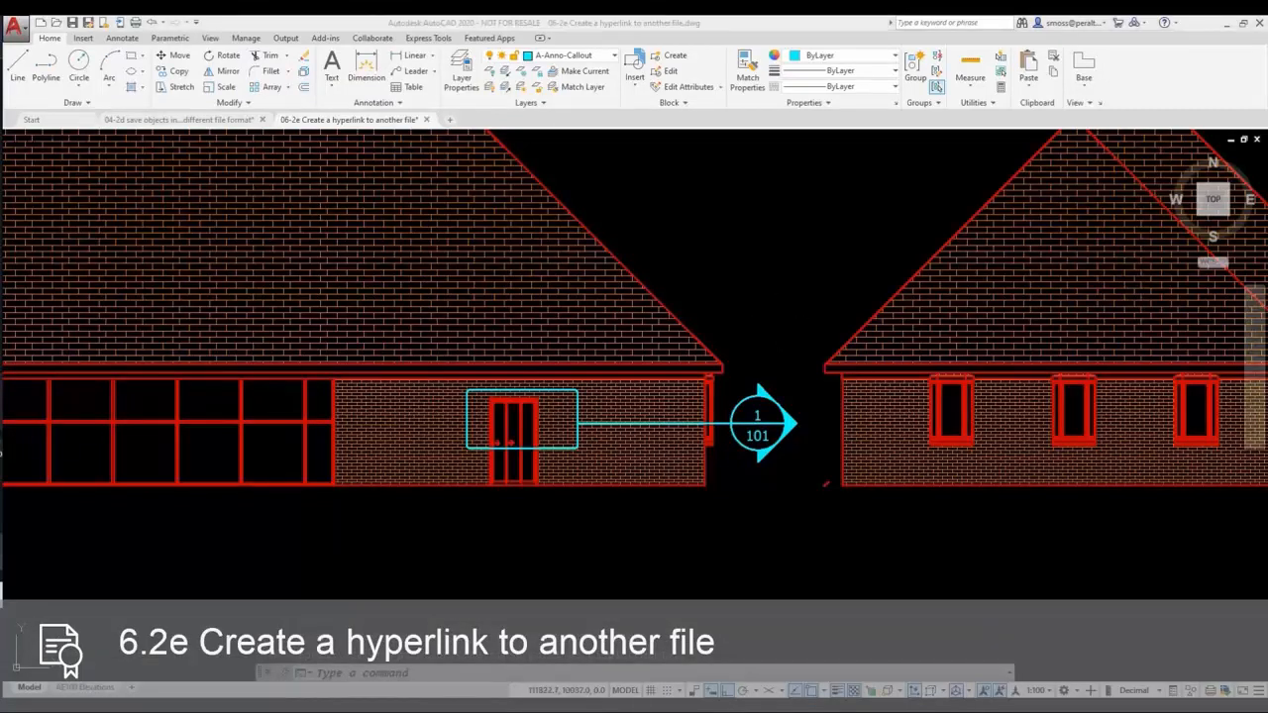
{"action": "left_click", "coordinate": [711, 267]}
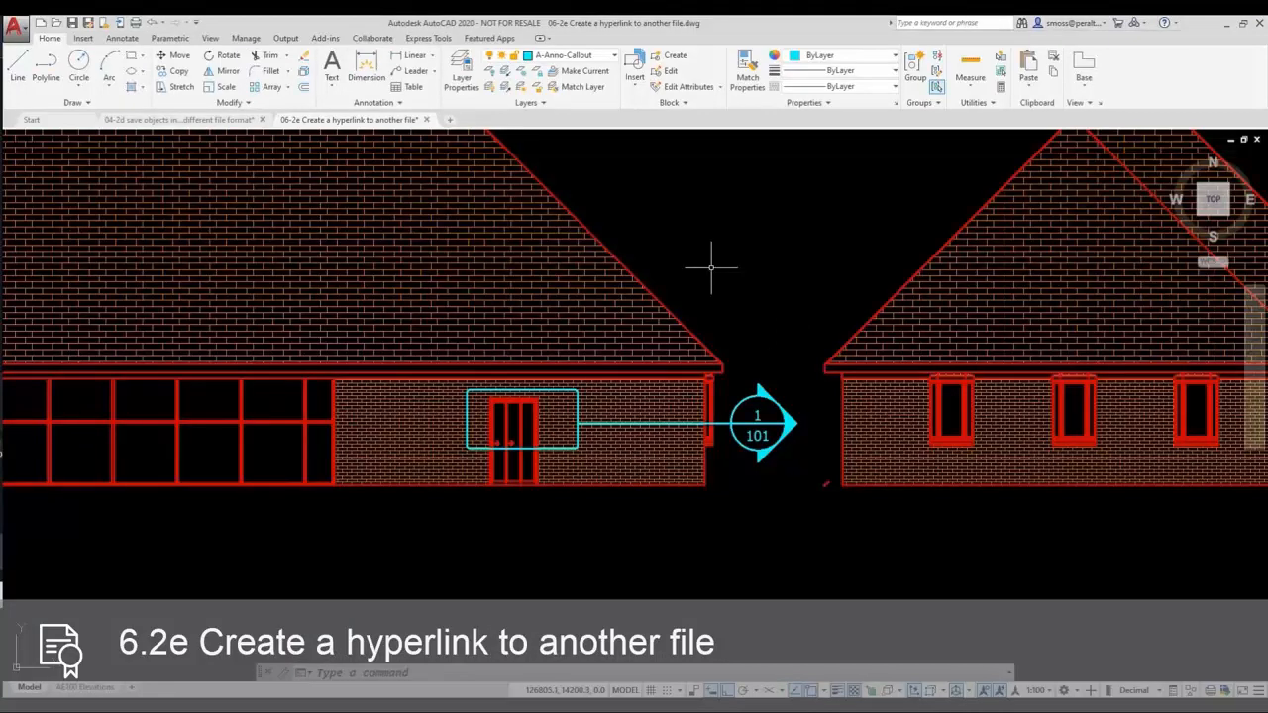
{"action": "type", "text": "hyperlink"}
{"action": "key", "text": "Return"}
{"action": "left_click", "coordinate": [779, 394]}
{"action": "key", "text": "Return"}
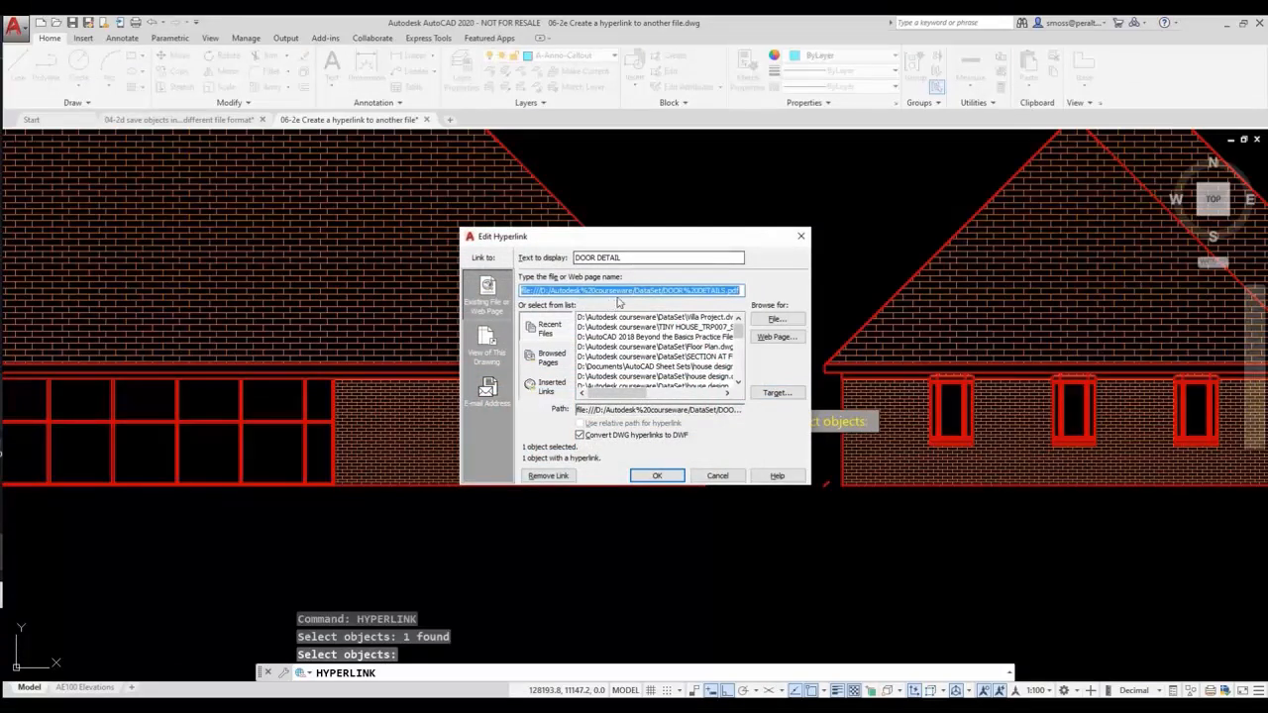
{"action": "left_click", "coordinate": [776, 320]}
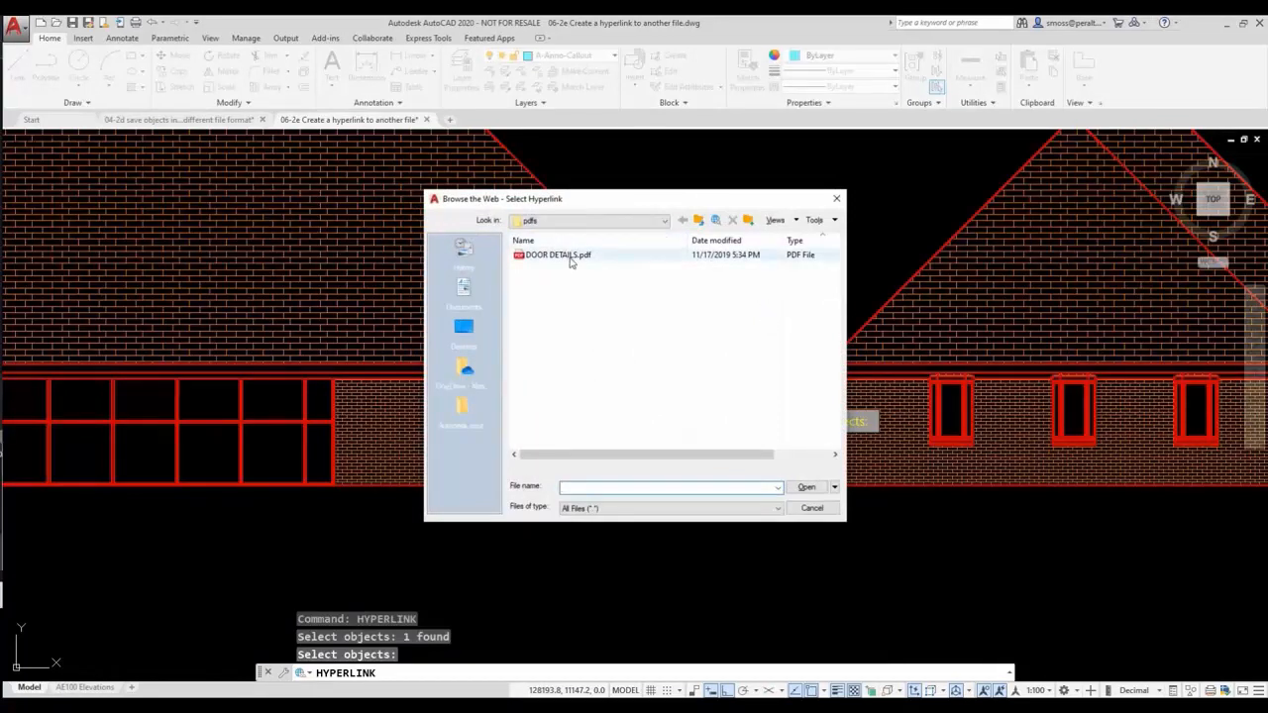
{"action": "left_click", "coordinate": [570, 259]}
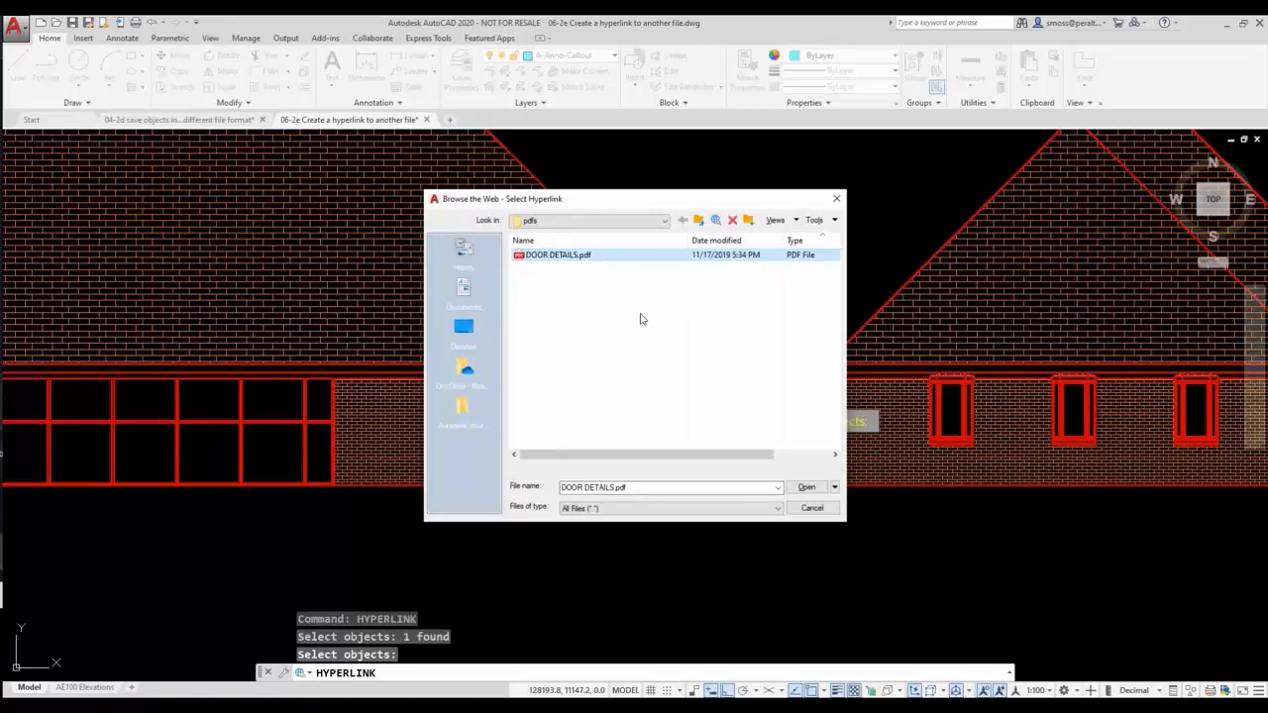
{"action": "left_click", "coordinate": [805, 488]}
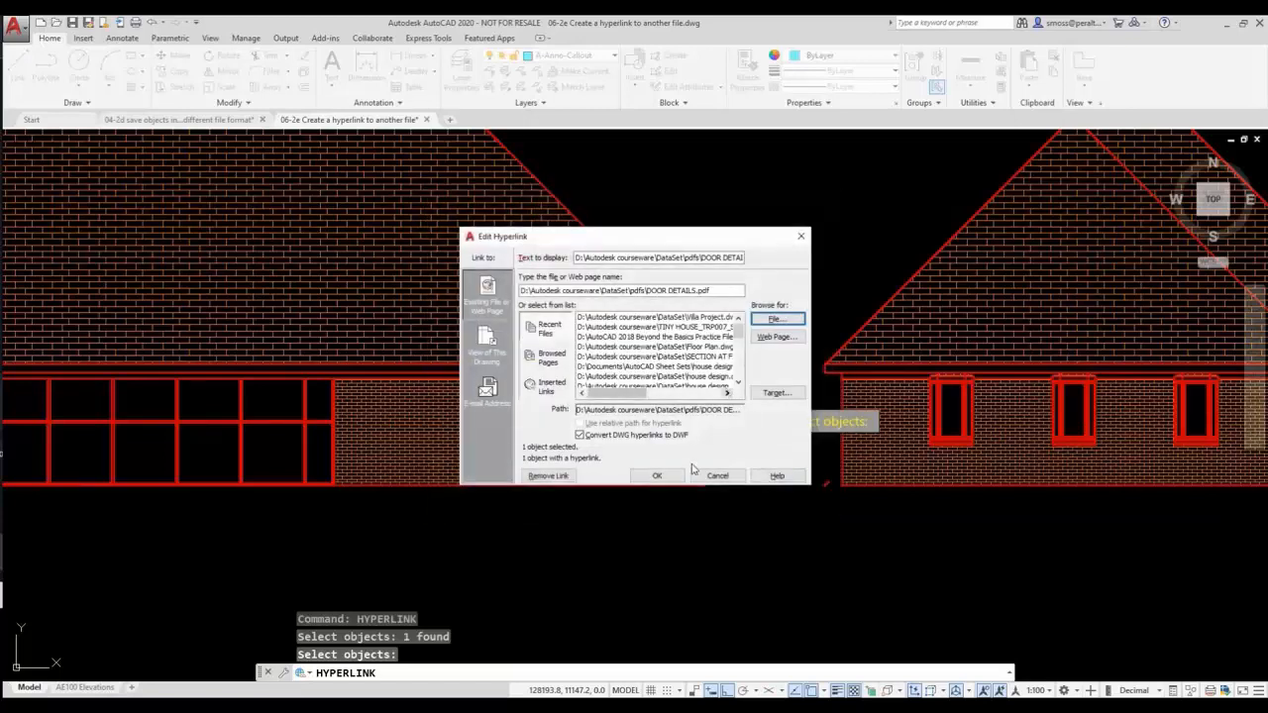
{"action": "left_click", "coordinate": [658, 476]}
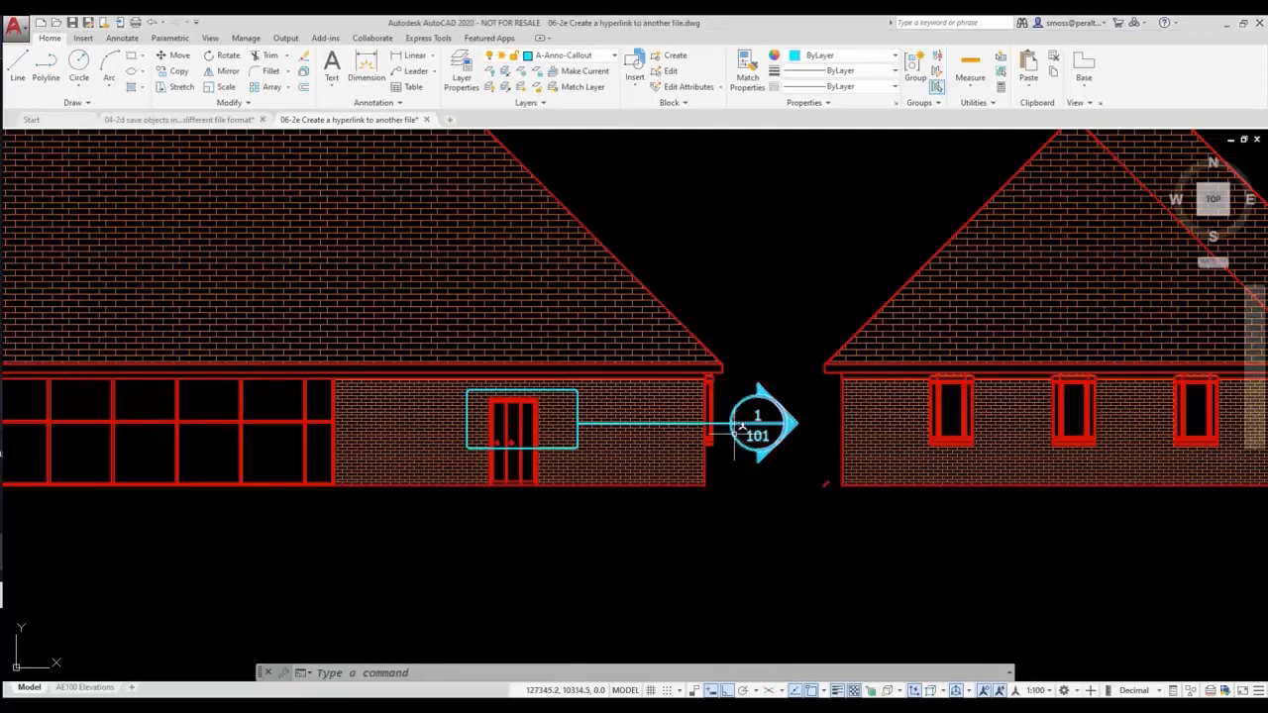
{"action": "mouse_move", "coordinate": [740, 426]}
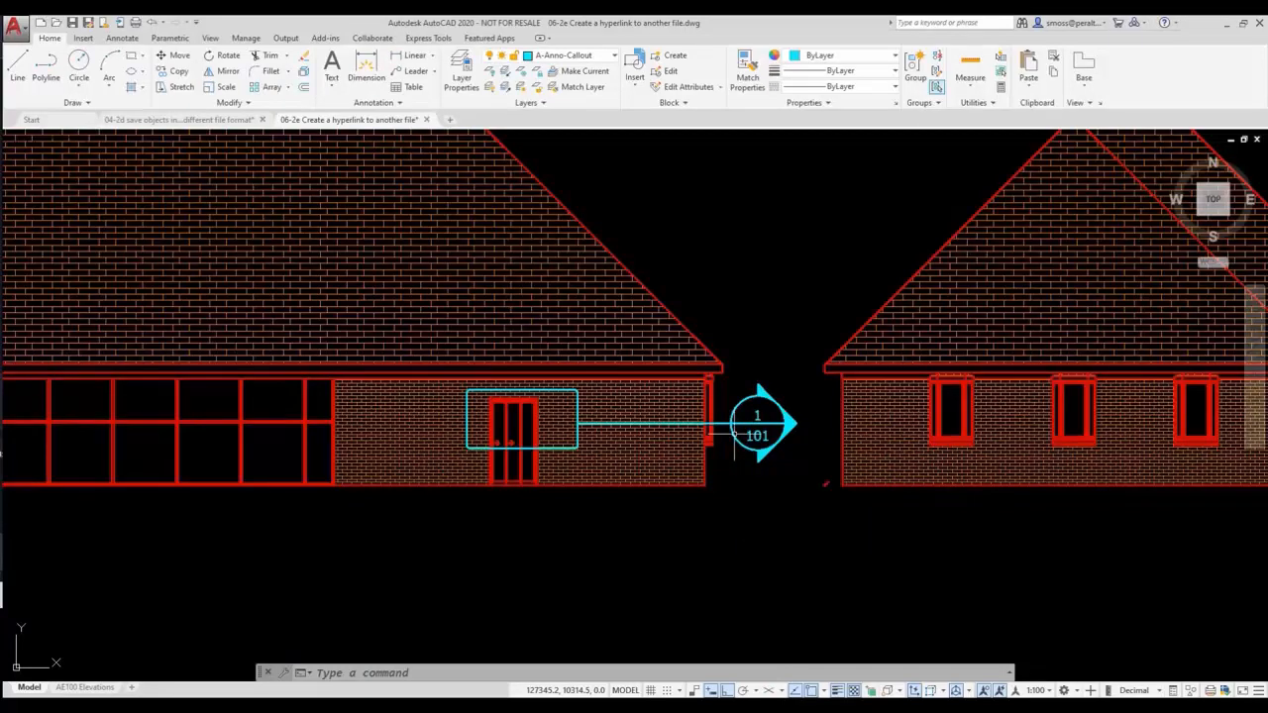
{"action": "left_click", "coordinate": [734, 434], "text": "ctrl"}
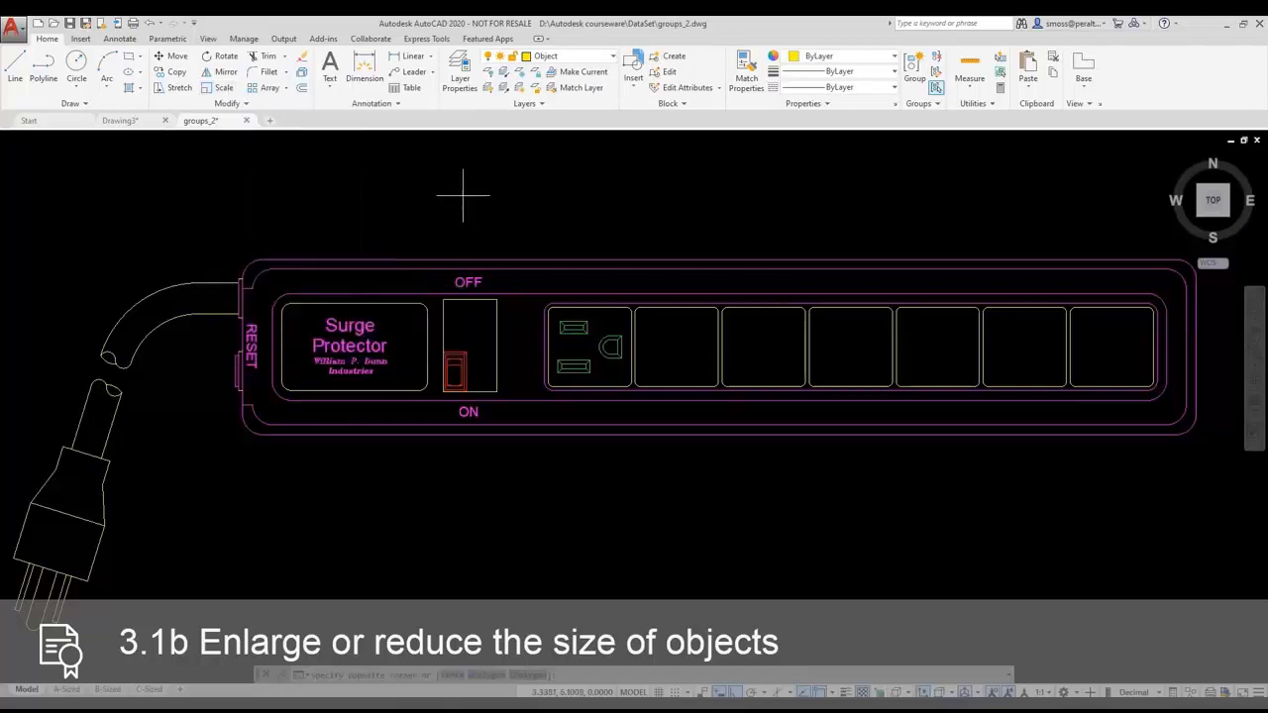
Start scaling the red switch about its lower-left corner, using the Reference option
{"action": "left_click", "coordinate": [463, 195]}
{"action": "left_click", "coordinate": [322, 198]}
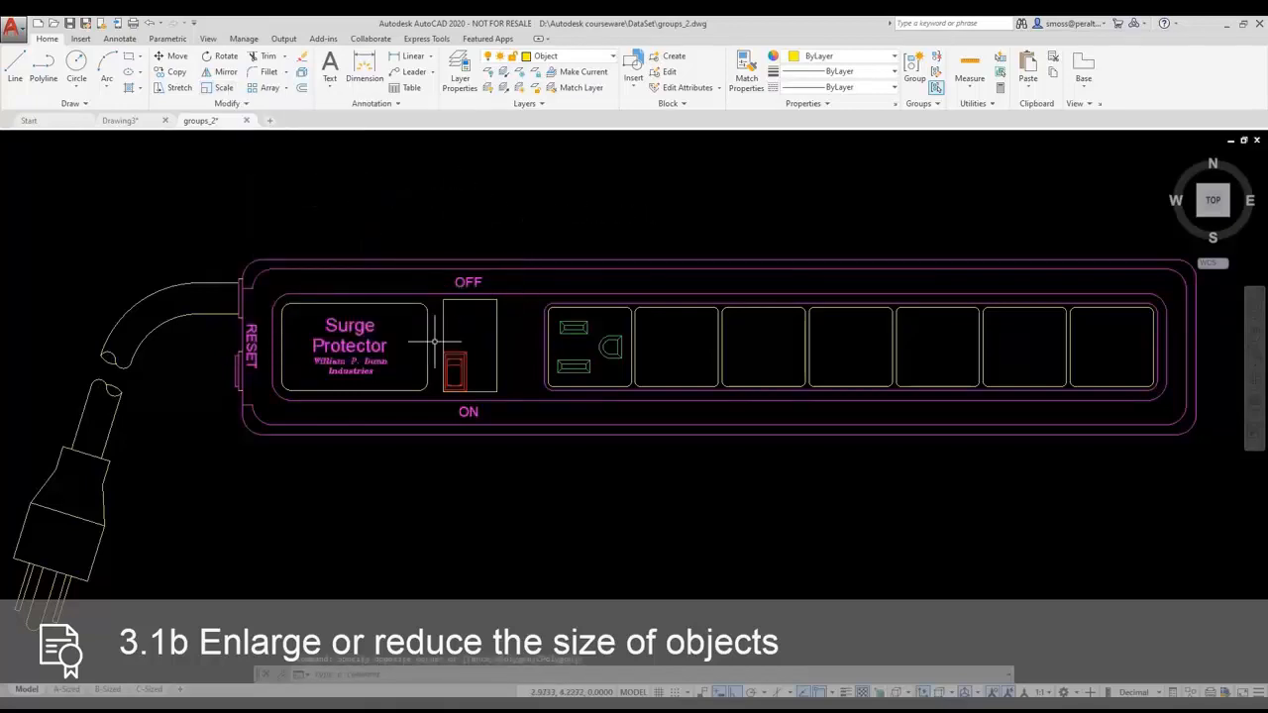
{"action": "scroll", "coordinate": [440, 345], "scroll_direction": "up", "scroll_amount": 2}
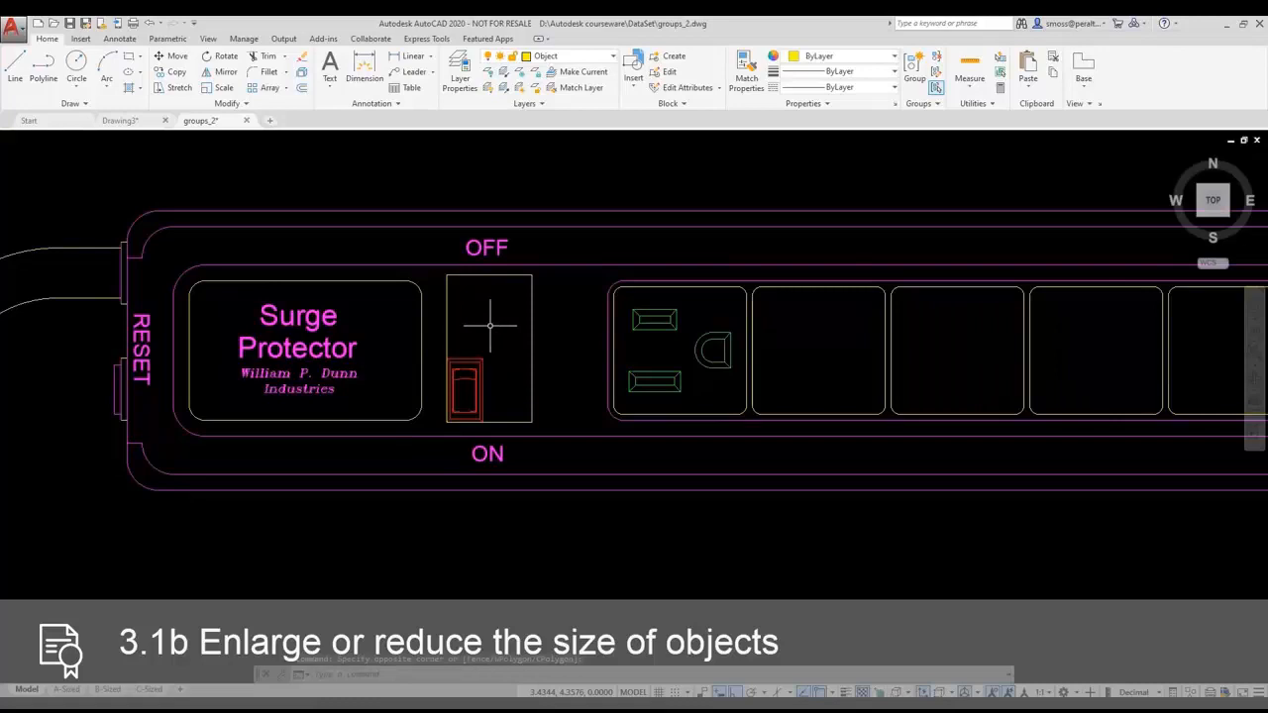
{"action": "type", "text": "scale"}
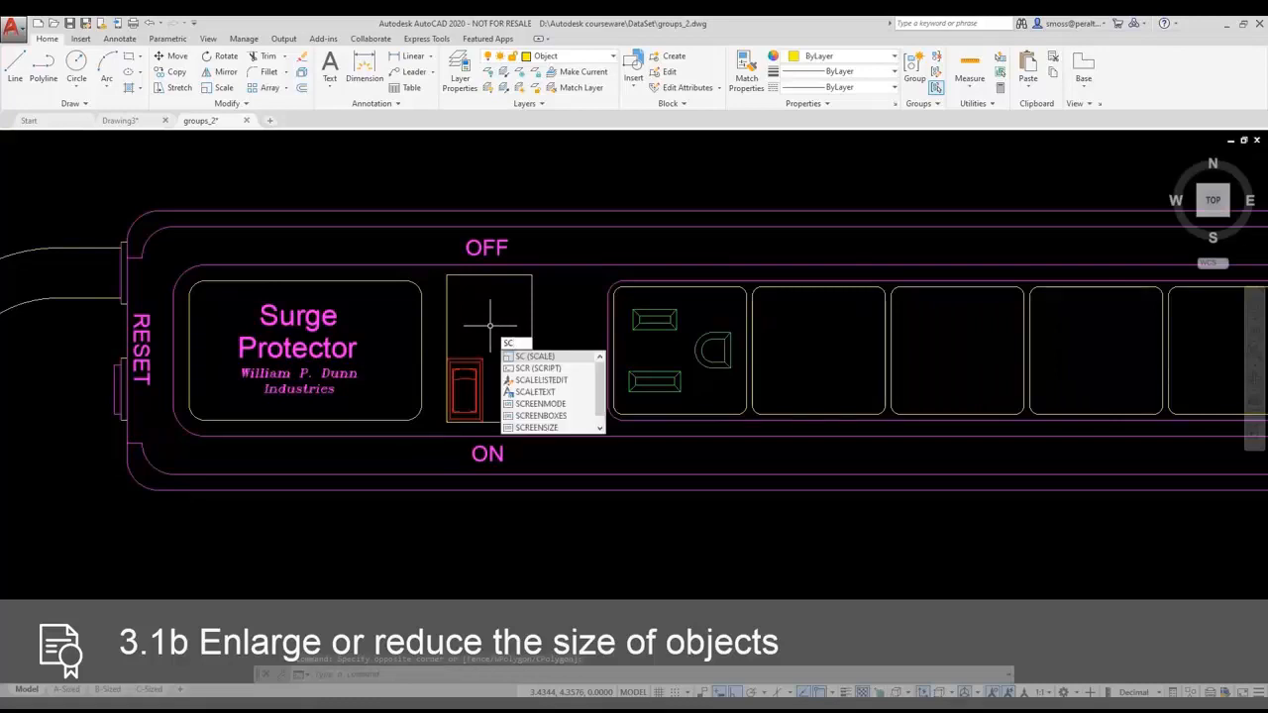
{"action": "key", "text": "Return"}
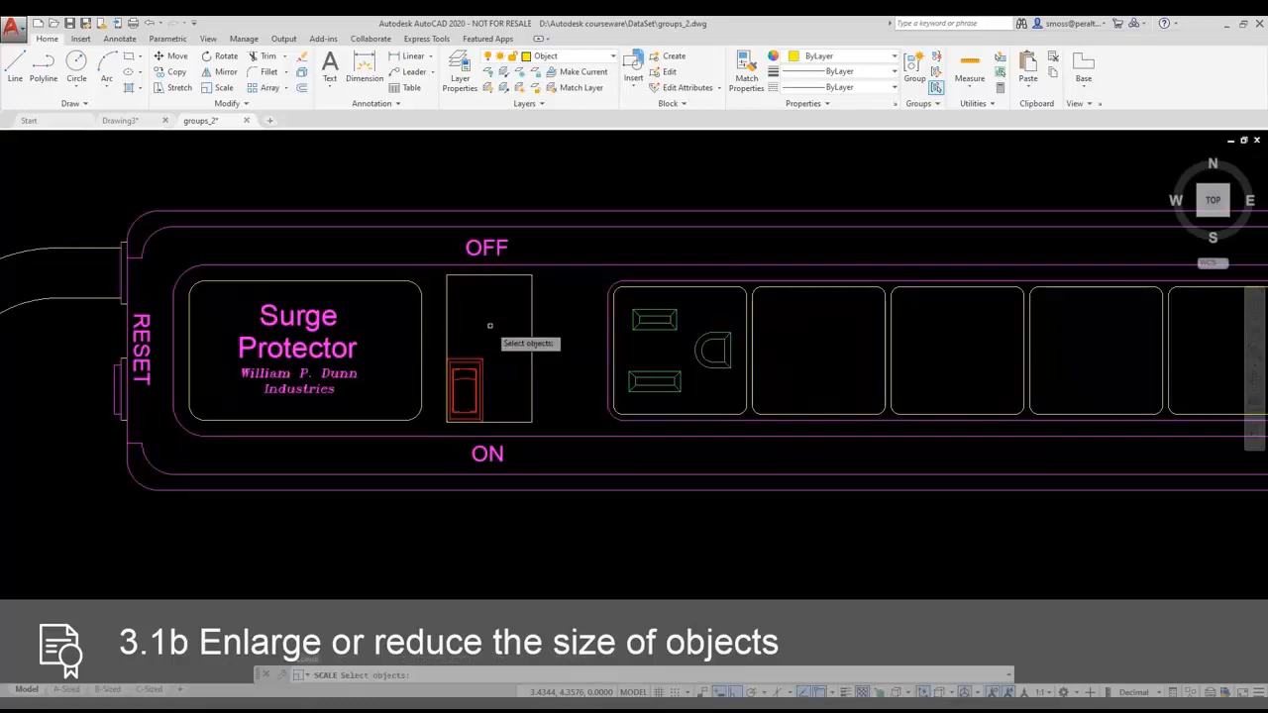
{"action": "left_click", "coordinate": [465, 374]}
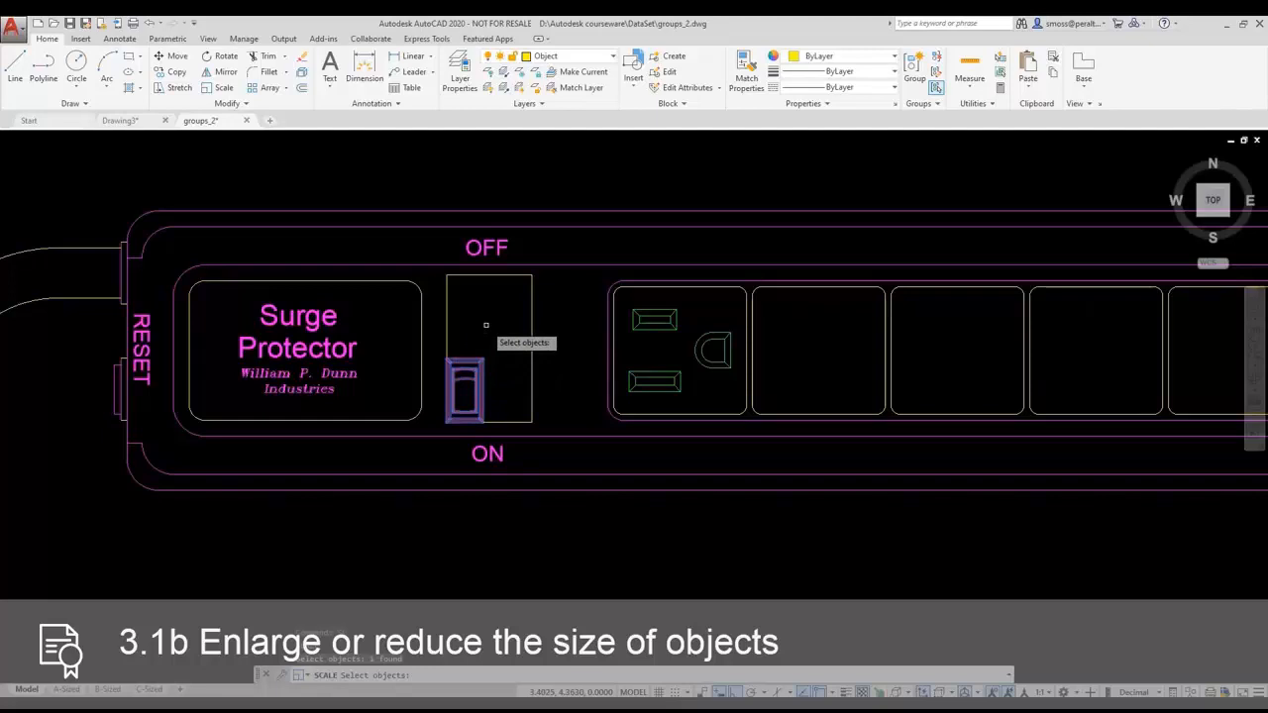
{"action": "key", "text": "Return"}
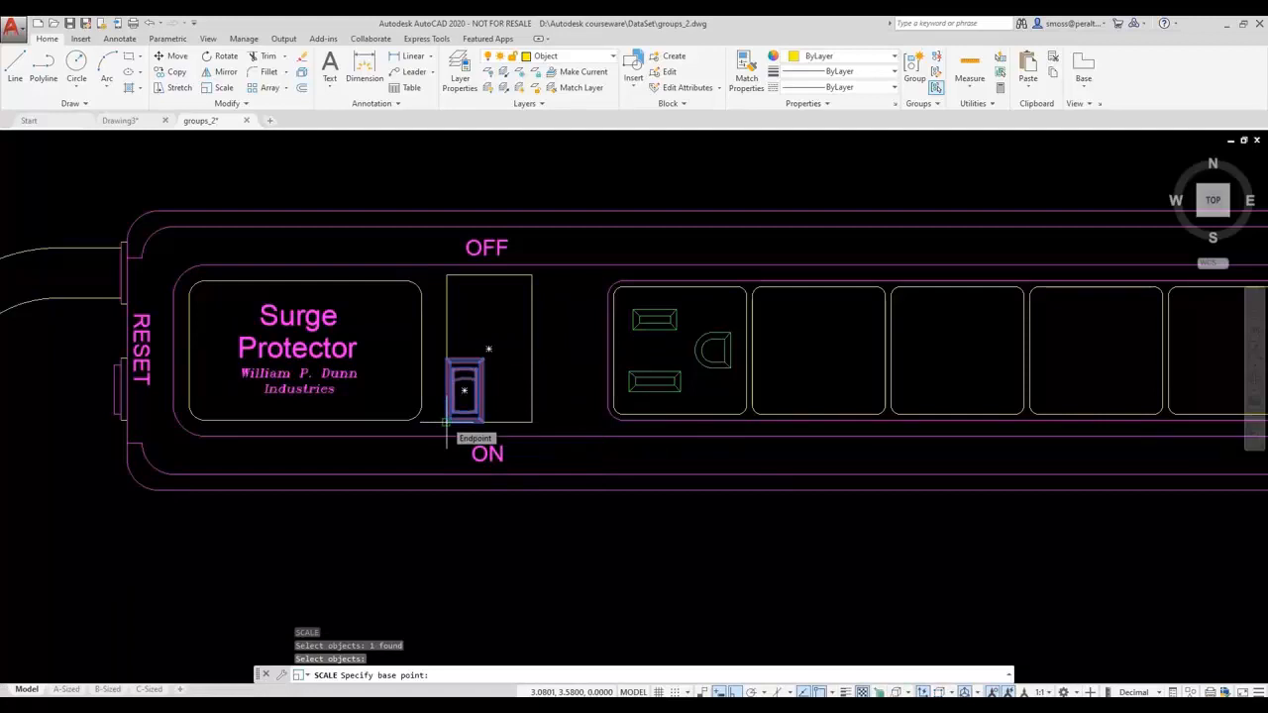
{"action": "left_click", "coordinate": [445, 421]}
{"action": "right_click", "coordinate": [447, 422]}
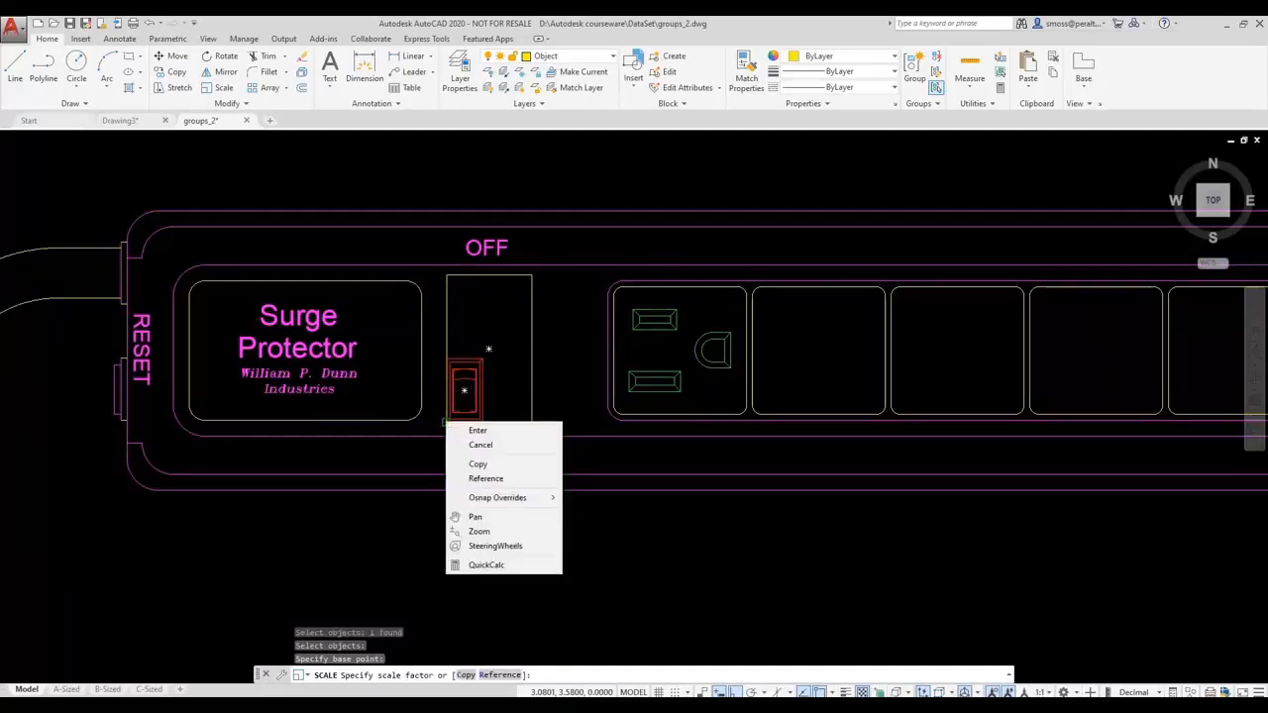
{"action": "left_click", "coordinate": [486, 479]}
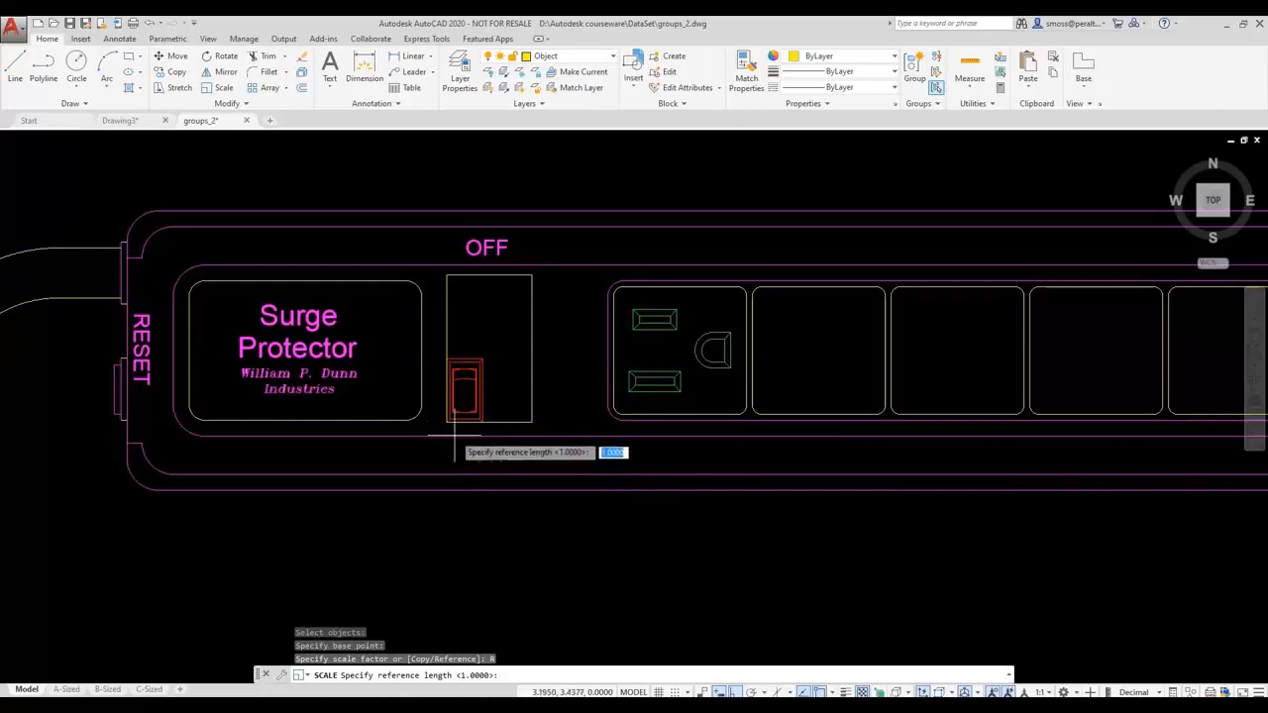
Take the switch's bottom edge as the reference length and scale it out to the surrounding rectangle's lower-right corner
{"action": "scroll", "coordinate": [443, 422], "scroll_direction": "up", "scroll_amount": 5}
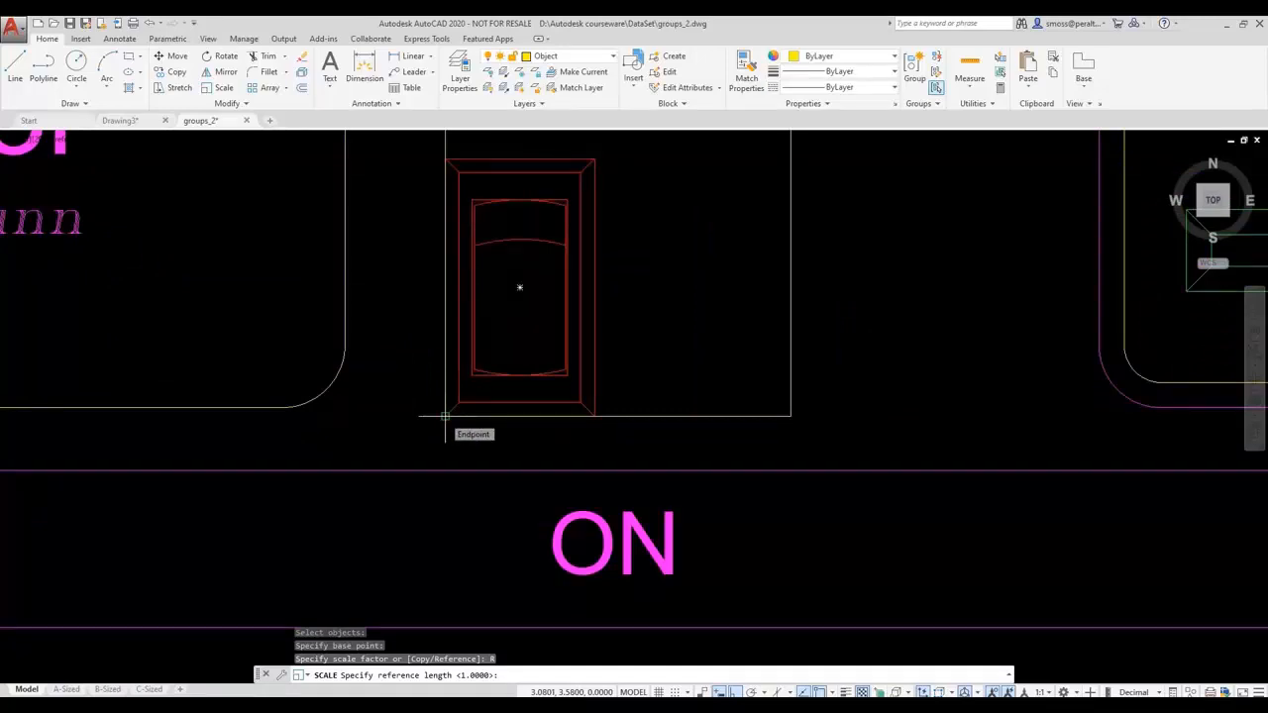
{"action": "left_click", "coordinate": [445, 416]}
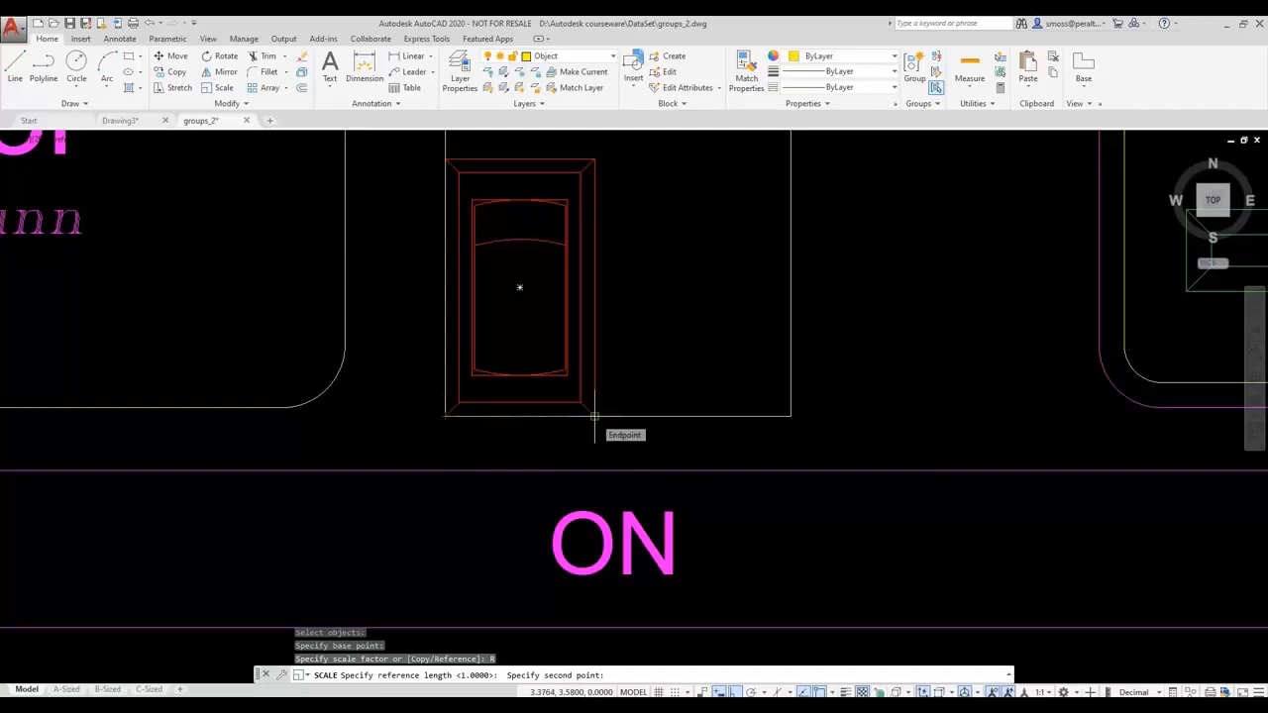
{"action": "left_click", "coordinate": [595, 416]}
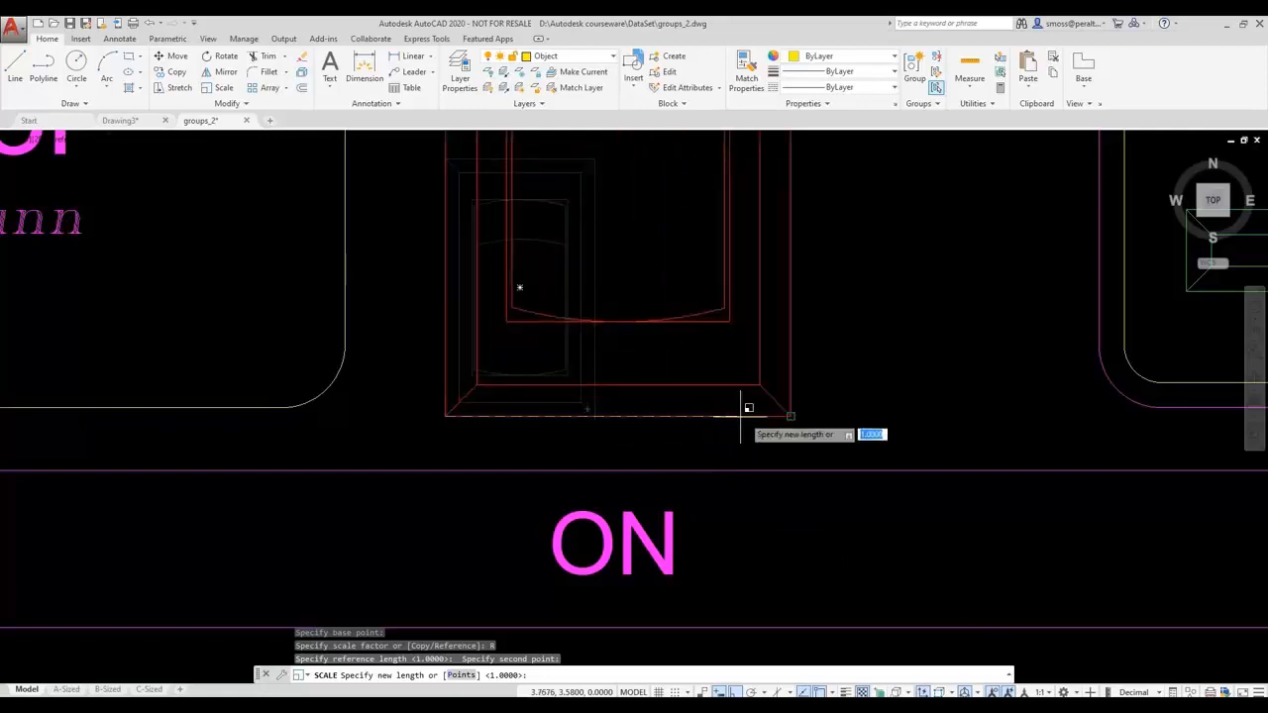
{"action": "left_click", "coordinate": [791, 414]}
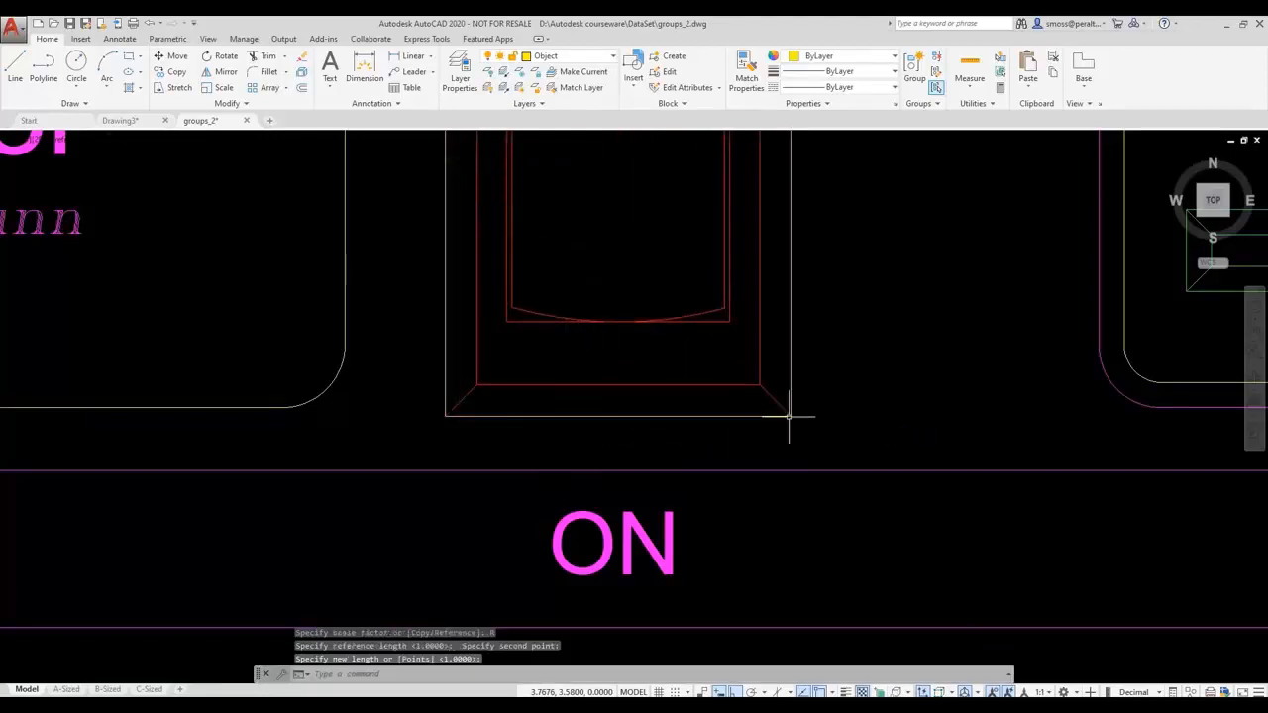
{"action": "scroll", "coordinate": [651, 355], "scroll_direction": "down", "scroll_amount": 3}
{"action": "mouse_move", "coordinate": [651, 354]}
{"action": "middle_mouse_down"}
{"action": "mouse_move", "coordinate": [597, 428]}
{"action": "mouse_move", "coordinate": [486, 428]}
{"action": "middle_mouse_up"}
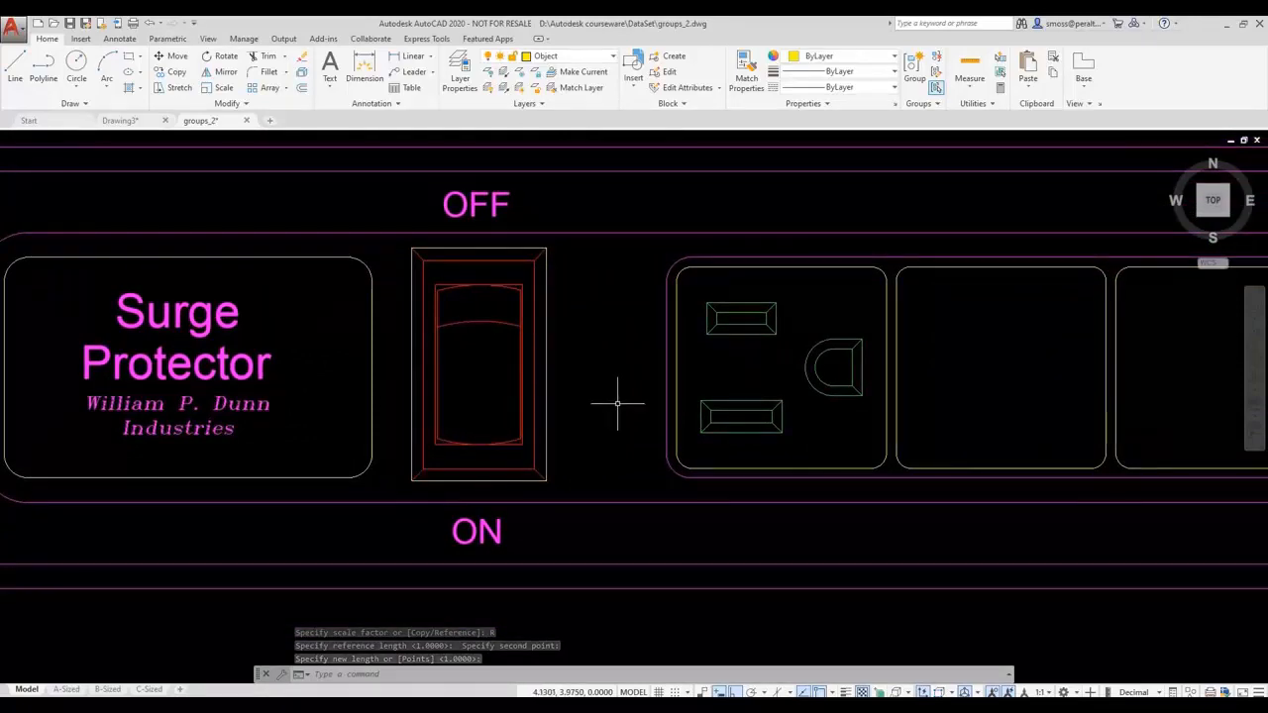
{"action": "middle_click_drag", "start_coordinate": [614, 402], "coordinate": [492, 452]}
{"action": "scroll", "coordinate": [487, 453], "scroll_direction": "down", "scroll_amount": 2}
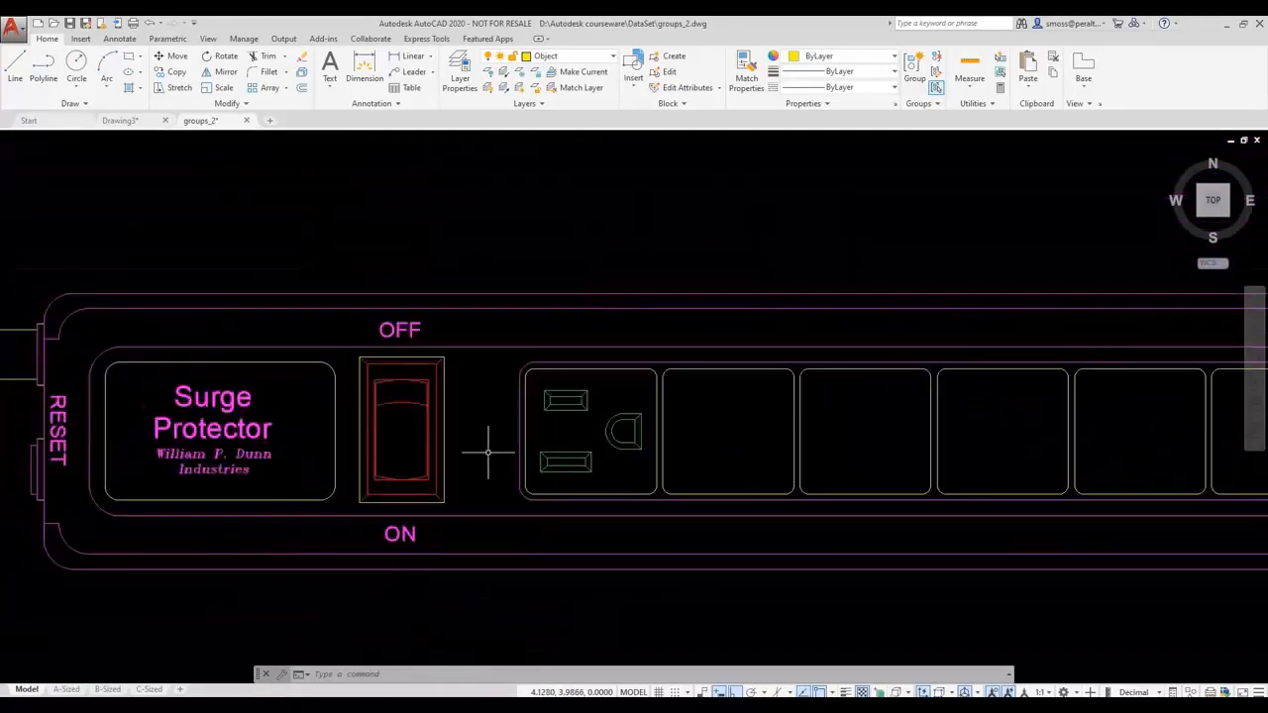
{"action": "middle_click_drag", "start_coordinate": [488, 452], "coordinate": [419, 429]}
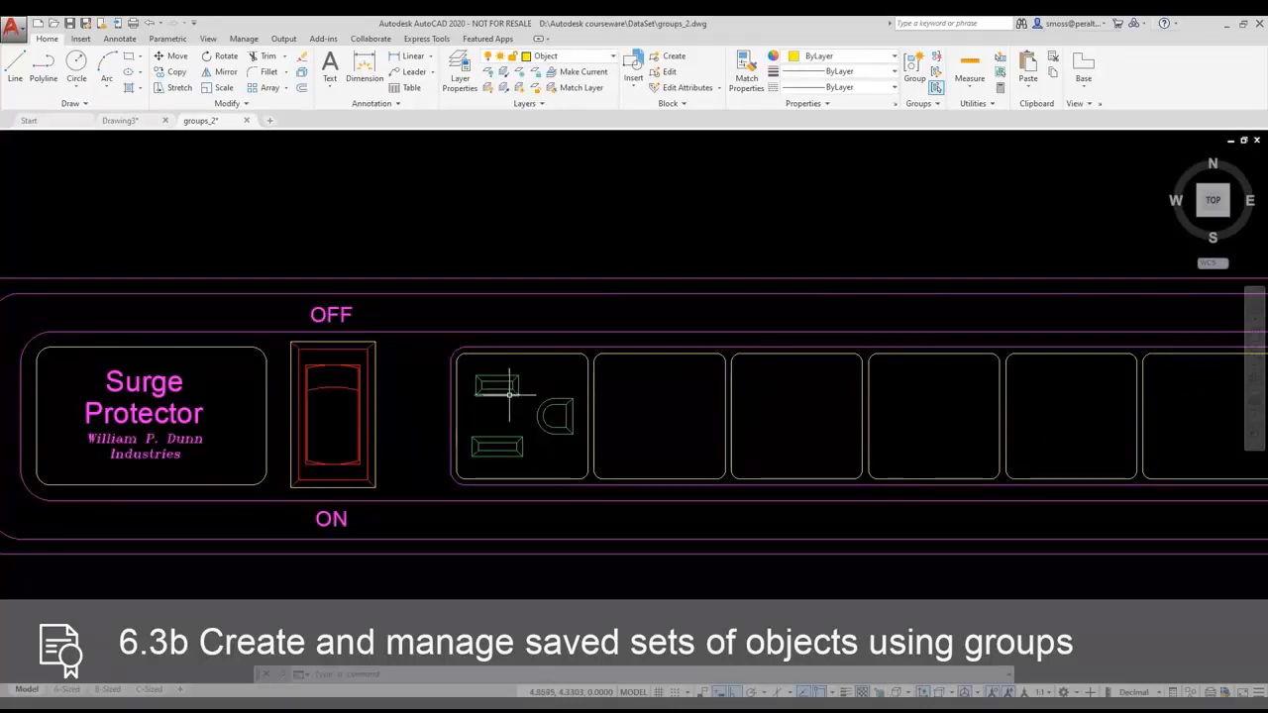
Start a new object group with the description OUTLET
{"action": "left_click", "coordinate": [914, 67]}
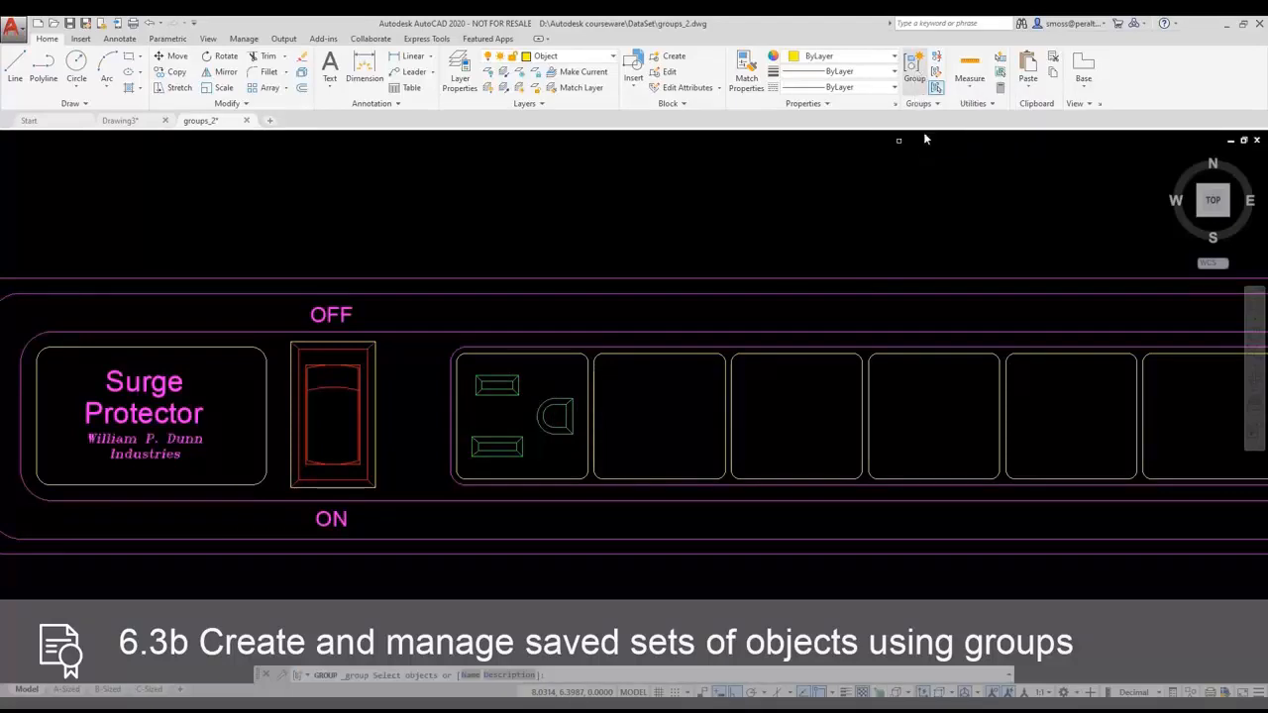
{"action": "right_click", "coordinate": [571, 226]}
{"action": "left_click", "coordinate": [634, 285]}
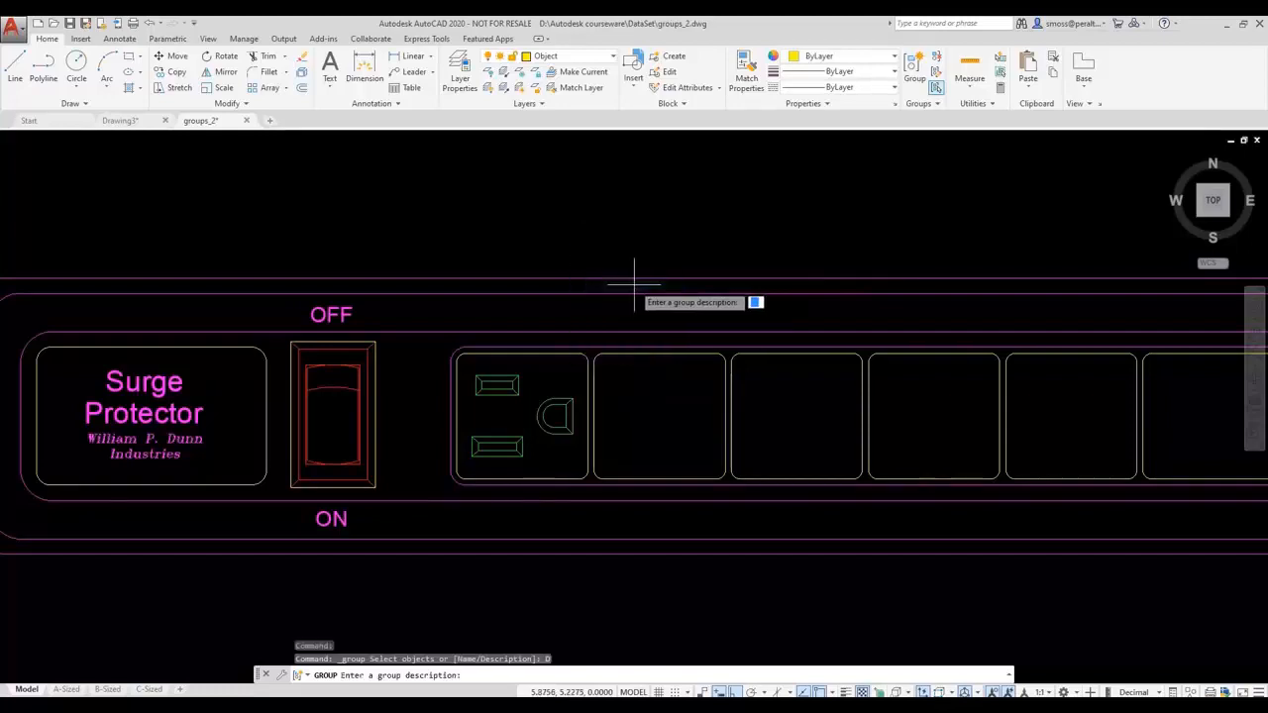
{"action": "type", "text": "OUTLET"}
{"action": "key", "text": "Return"}
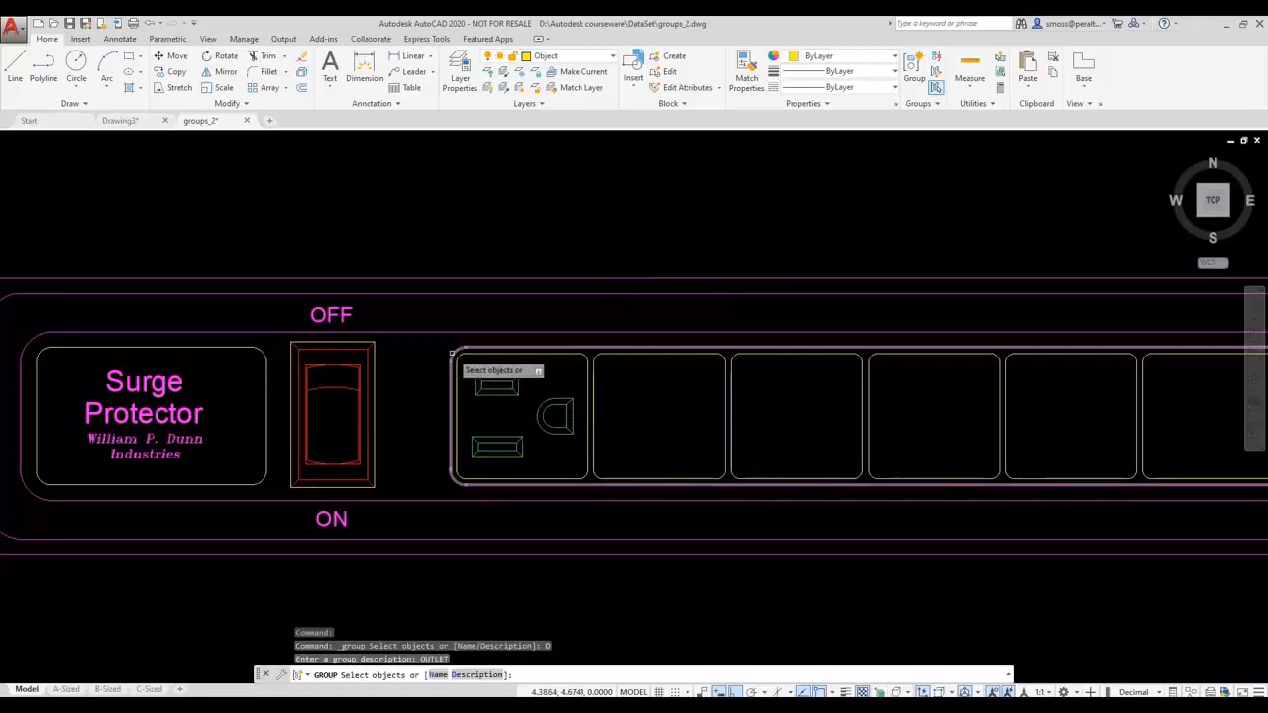
Select the first outlet's rounded outline, both slots and ground hole for the group with windows reaching into the neighbouring square
{"action": "left_click", "coordinate": [438, 341]}
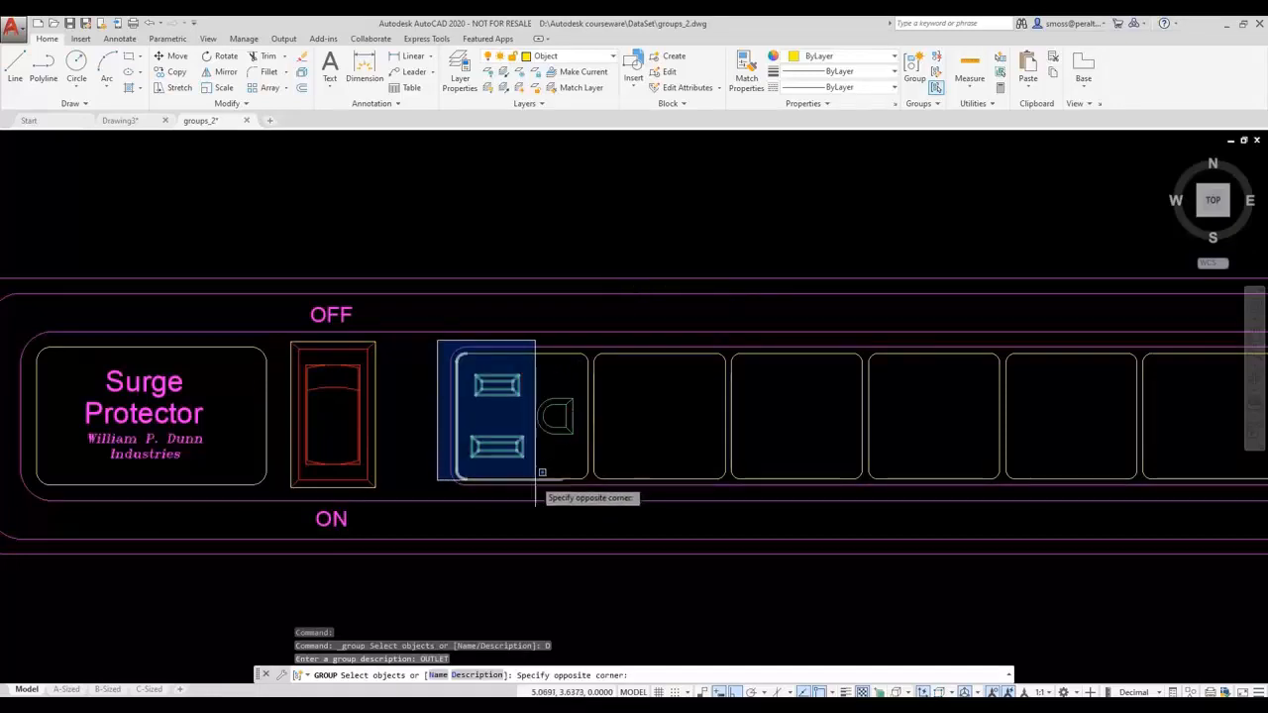
{"action": "left_click", "coordinate": [540, 485]}
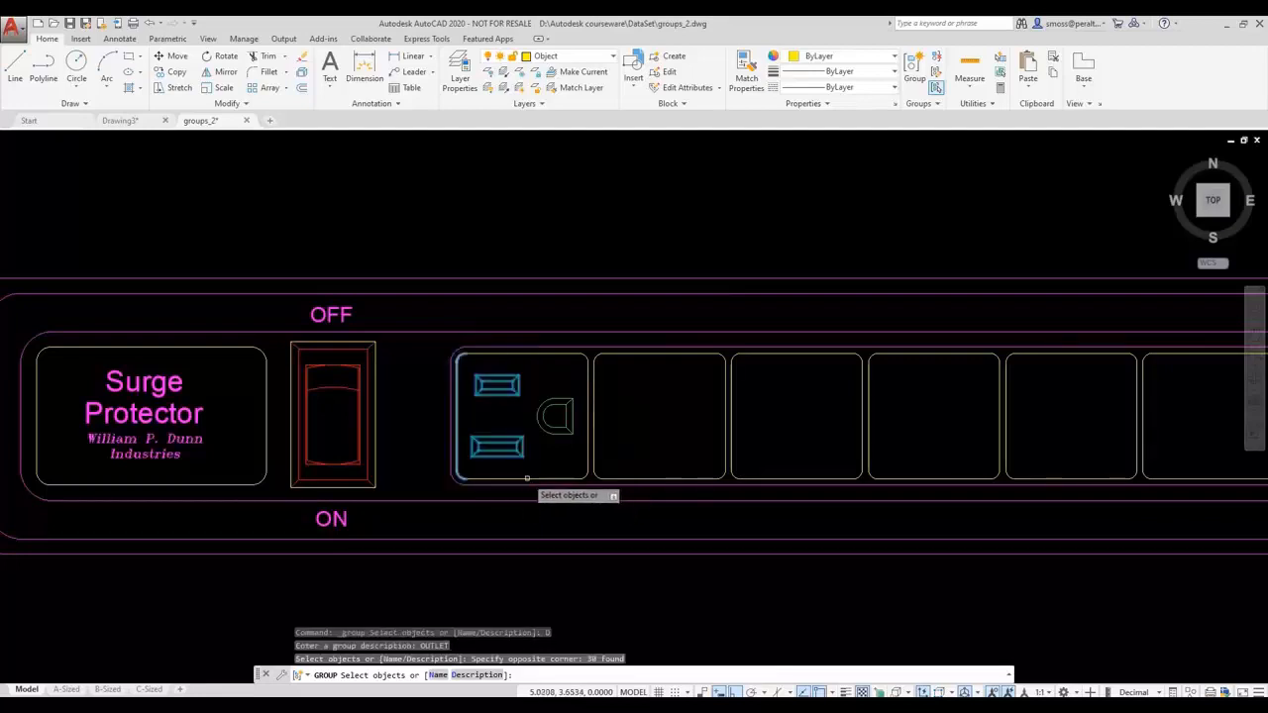
{"action": "left_click", "coordinate": [536, 479]}
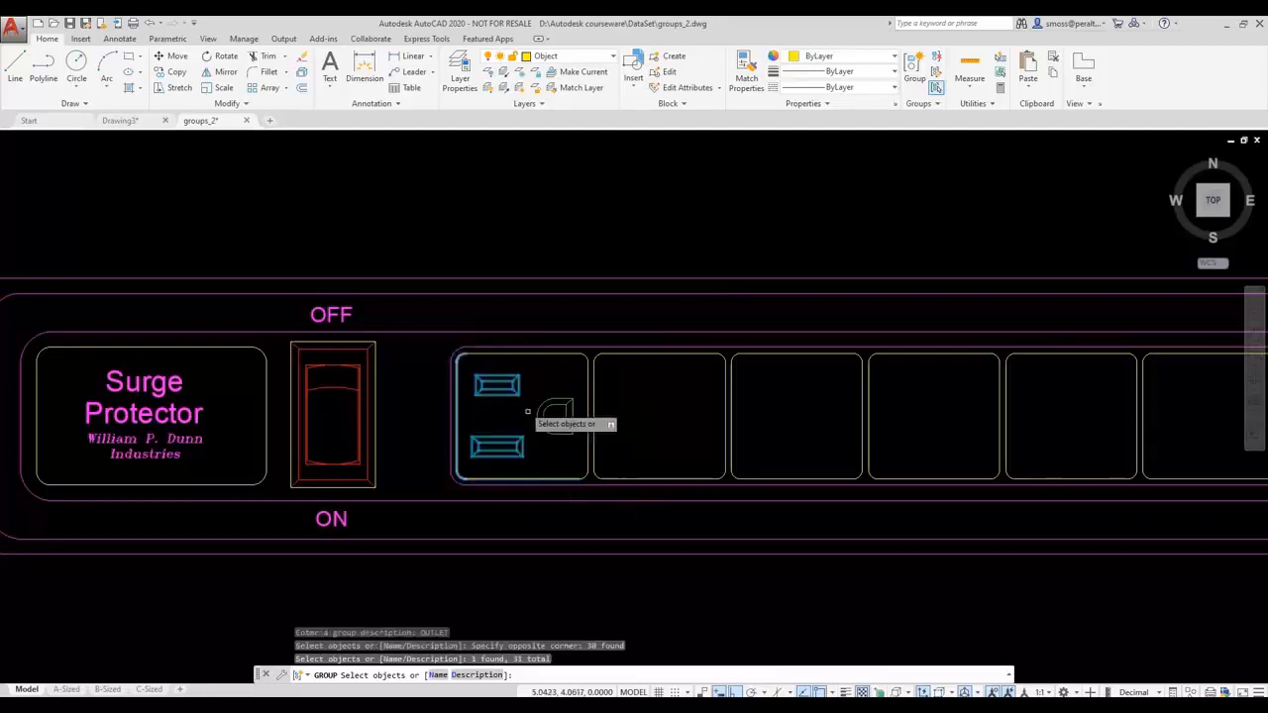
{"action": "left_click", "coordinate": [431, 314]}
{"action": "left_click", "coordinate": [618, 491]}
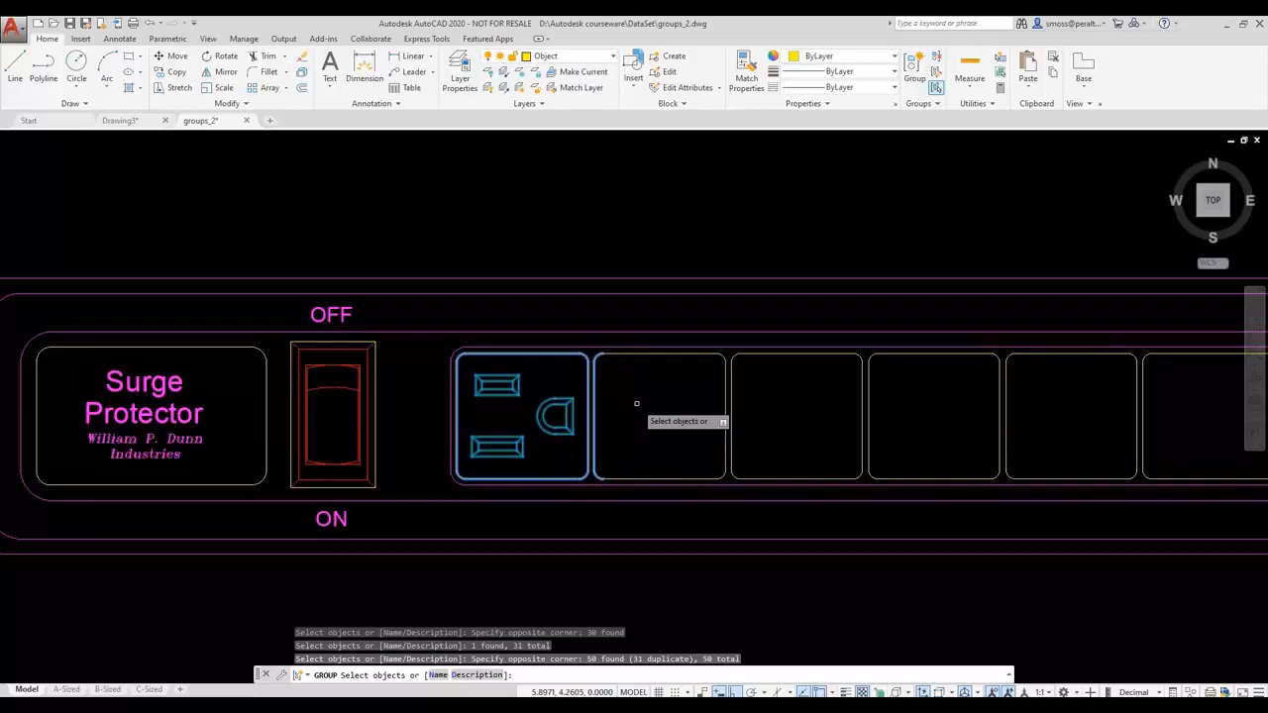
Remove the neighbouring square's left edge and corner objects from the group selection, switching back to Add mode along the way
{"action": "type", "text": "R"}
{"action": "key", "text": "Return"}
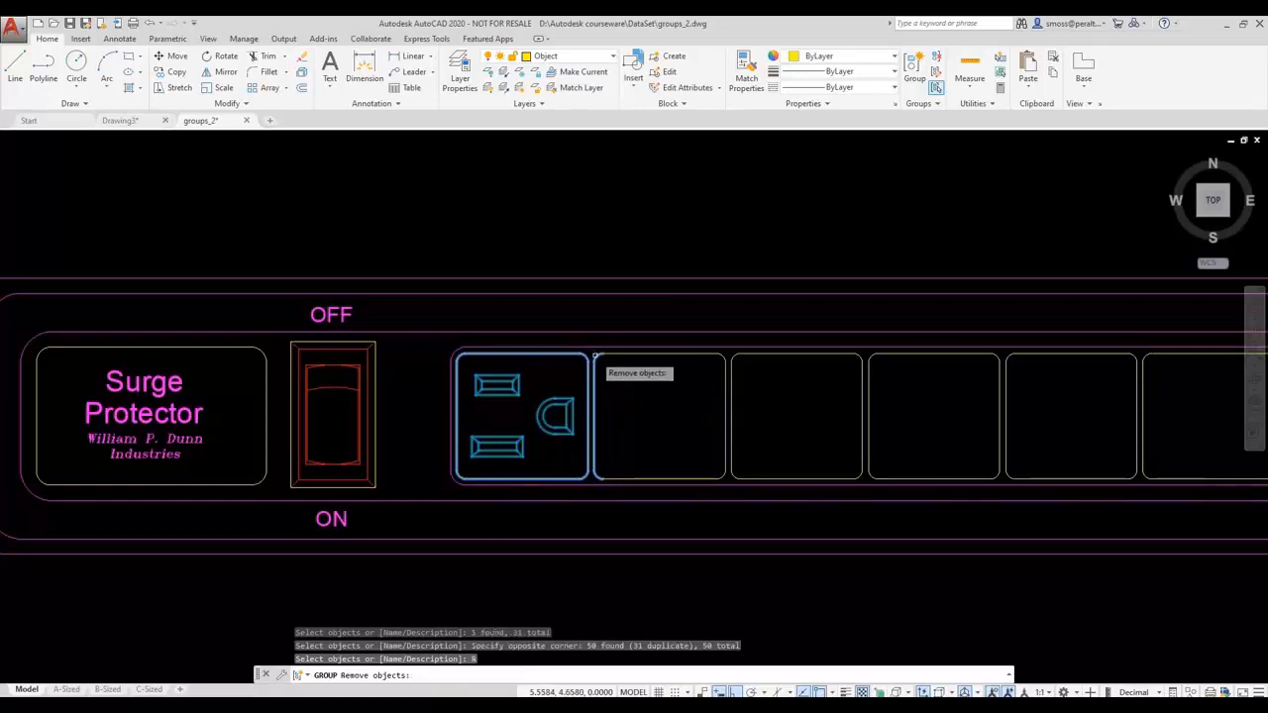
{"action": "left_click", "coordinate": [595, 355]}
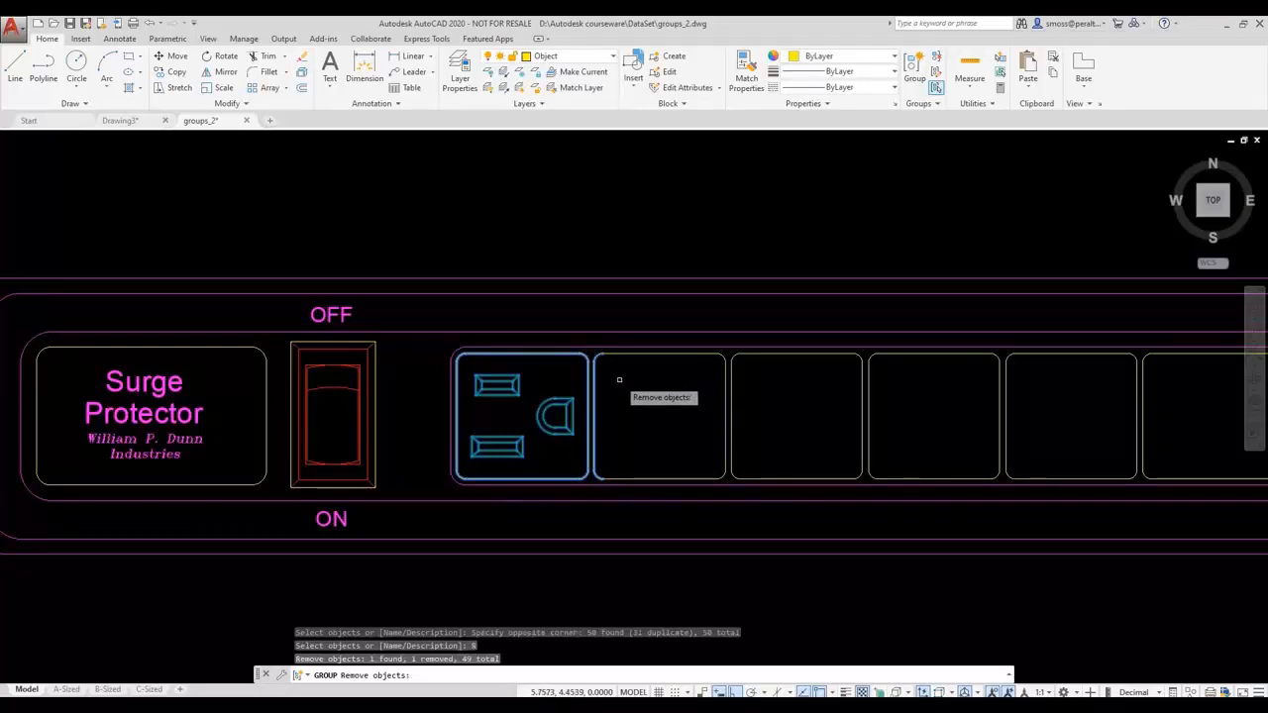
{"action": "scroll", "coordinate": [618, 379], "scroll_direction": "up", "scroll_amount": 2}
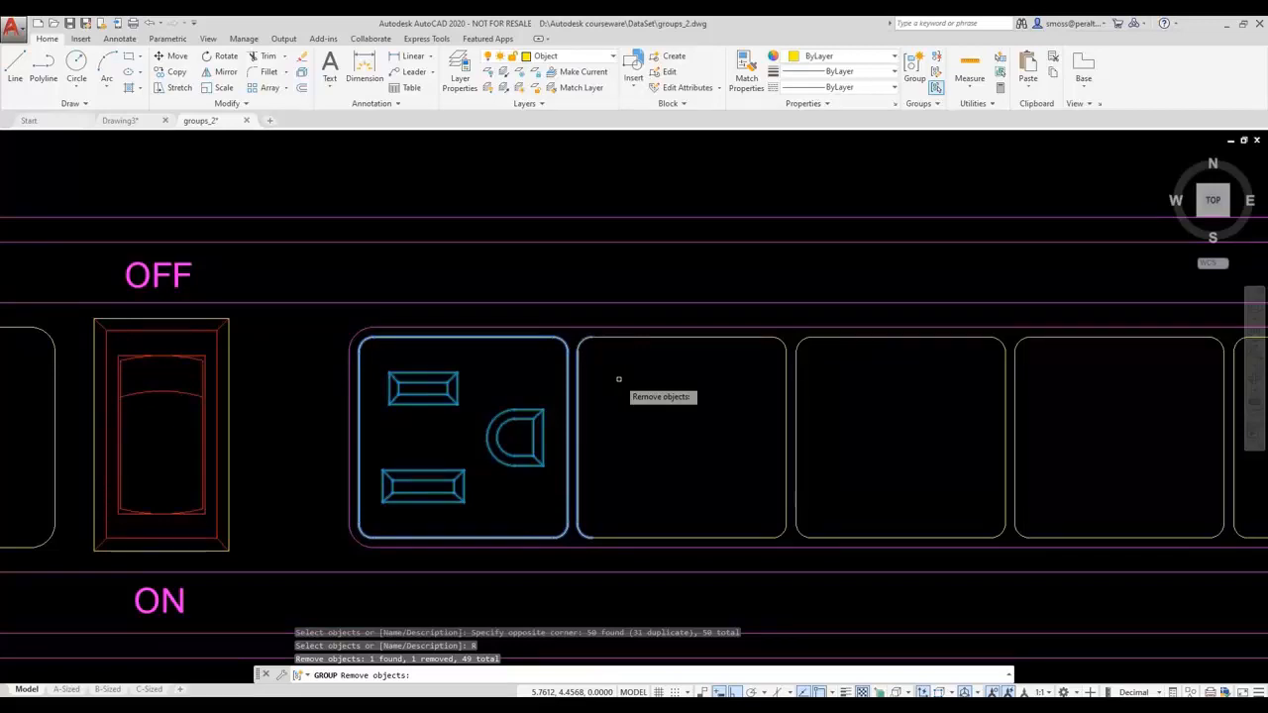
{"action": "type", "text": "A"}
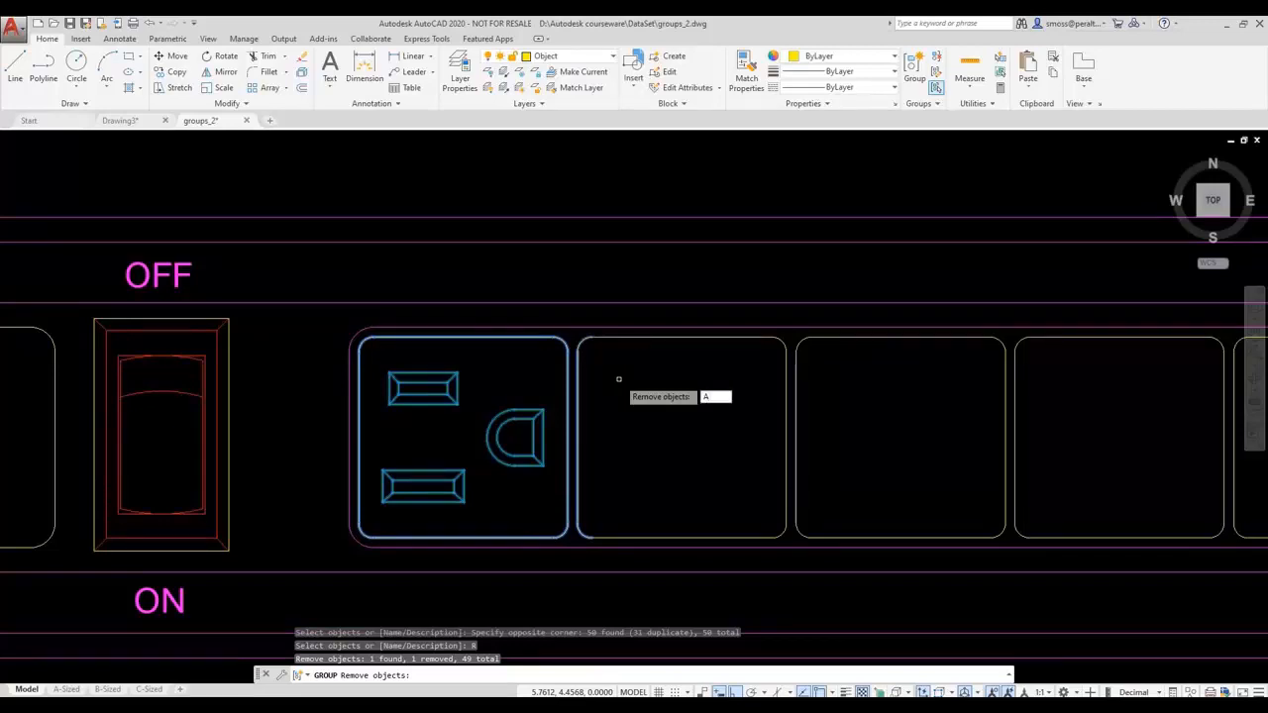
{"action": "key", "text": "Return"}
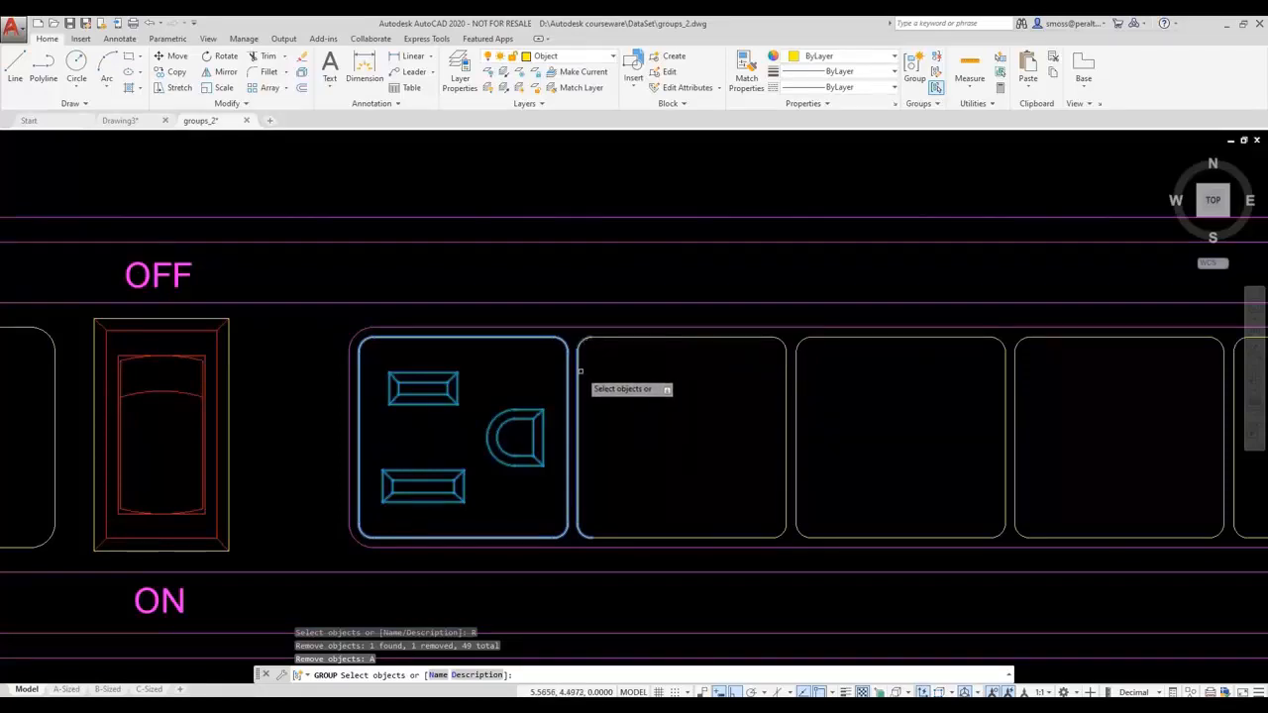
{"action": "left_click", "coordinate": [570, 313]}
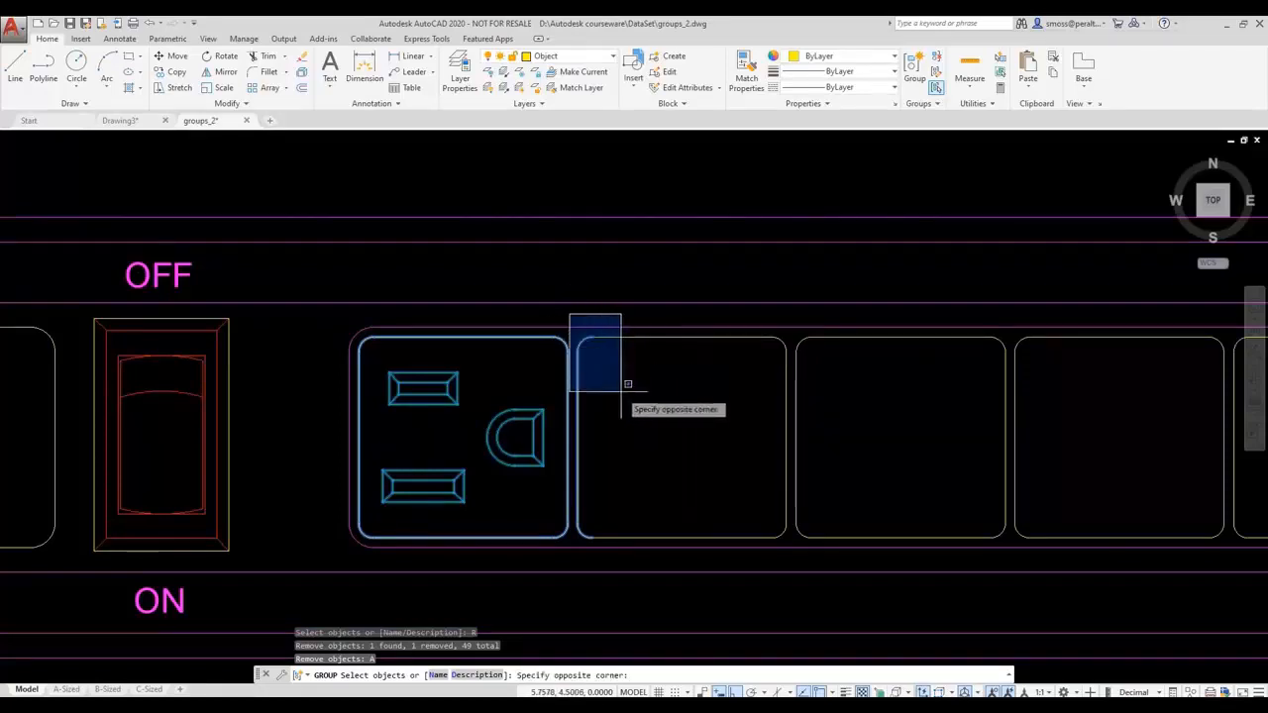
{"action": "left_click", "coordinate": [676, 526]}
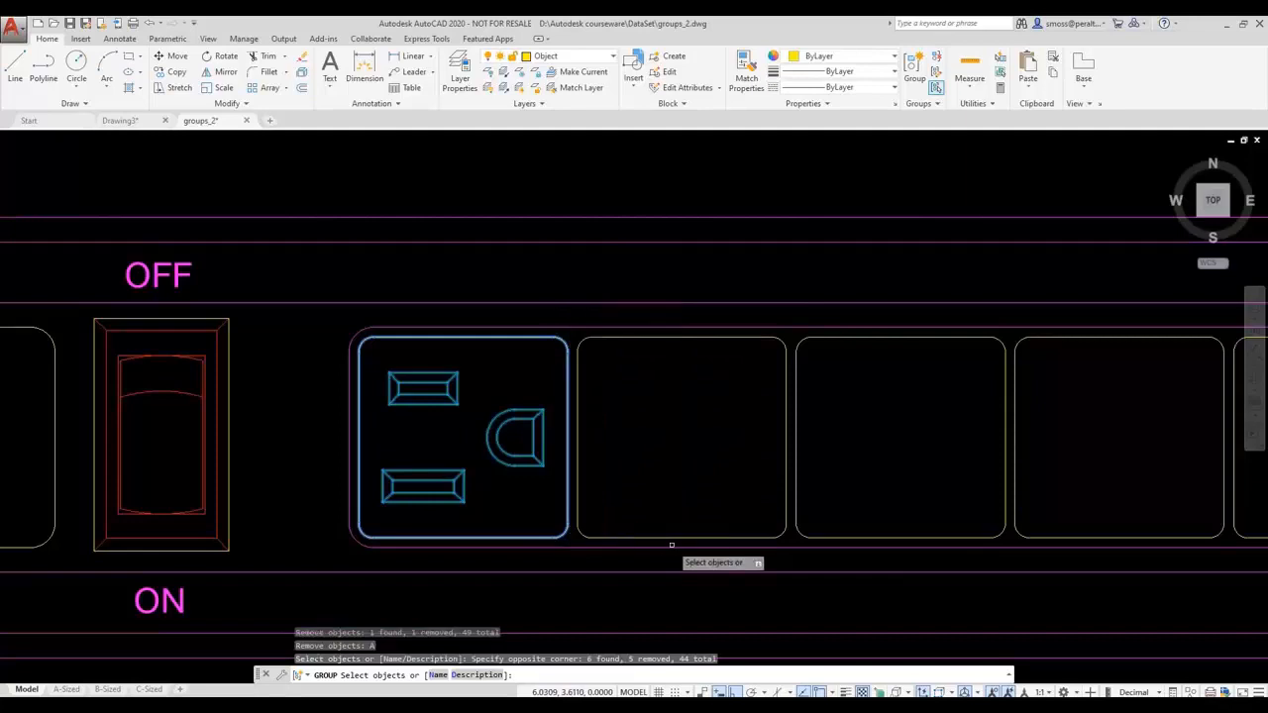
Remove the D-shaped ground hole from the selection and create the group from the remaining outlet objects
{"action": "left_click", "coordinate": [484, 390]}
{"action": "left_click", "coordinate": [557, 475]}
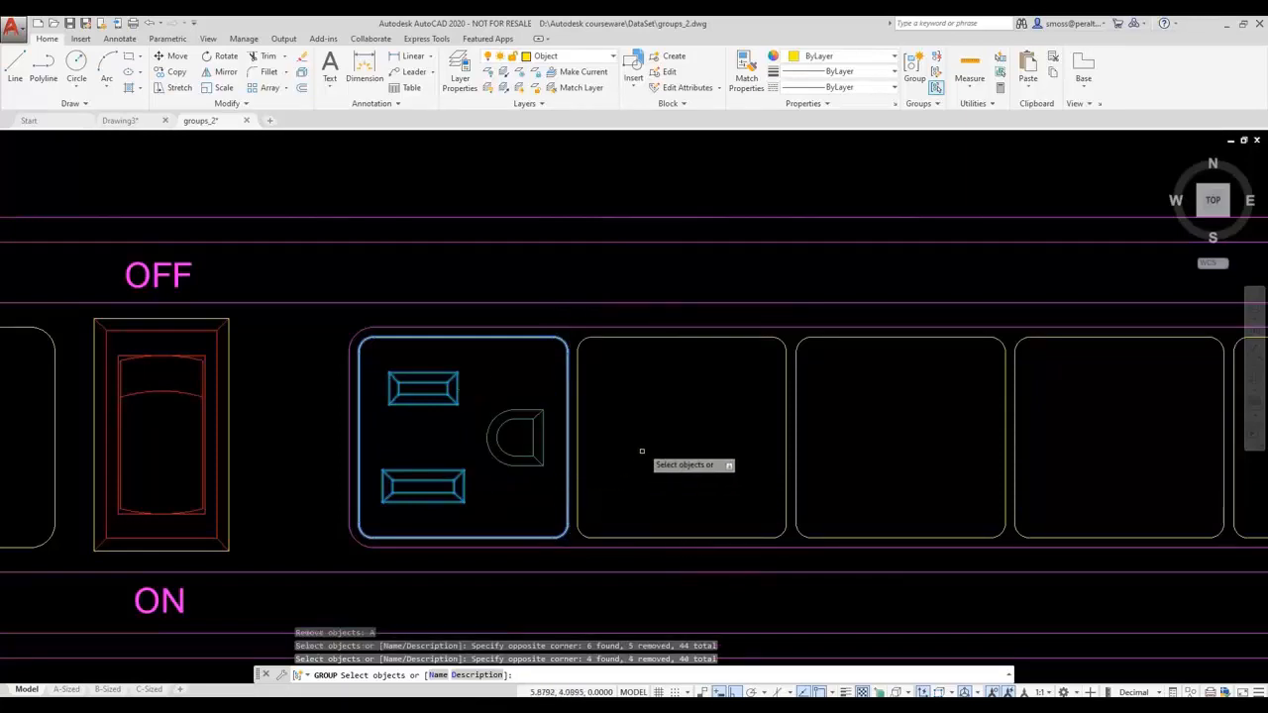
{"action": "right_click", "coordinate": [627, 393]}
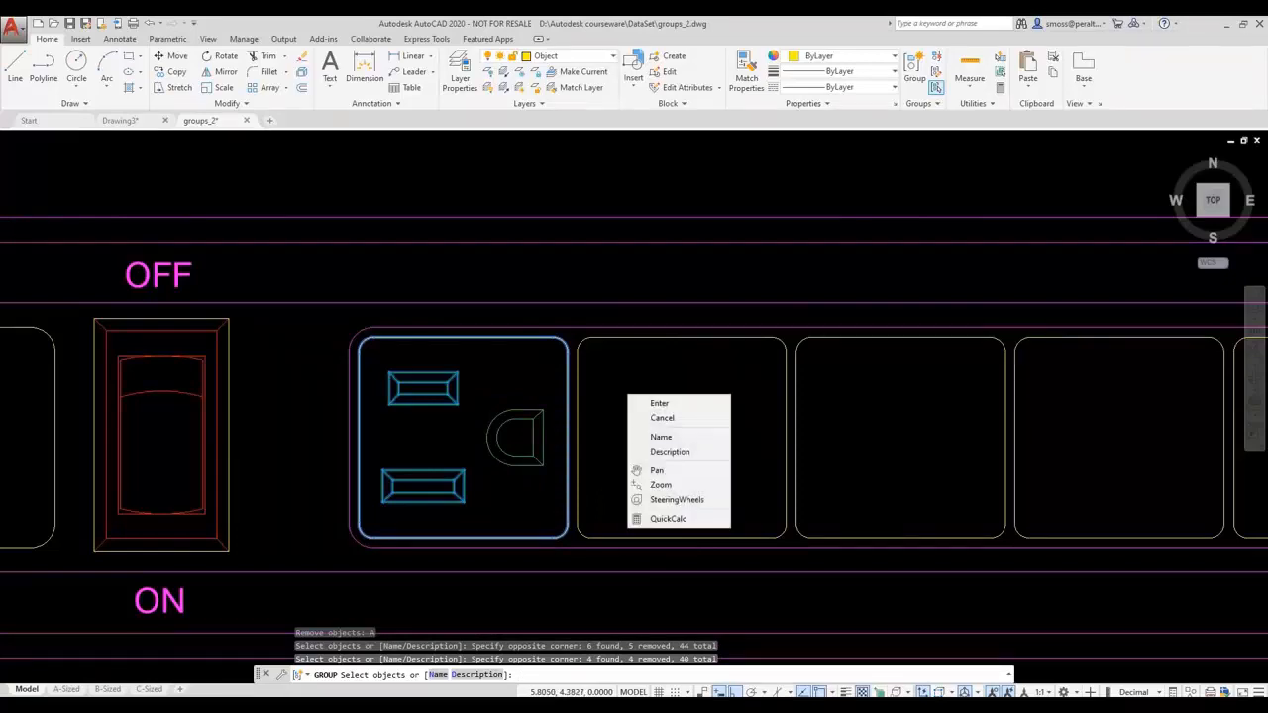
{"action": "left_click", "coordinate": [658, 404]}
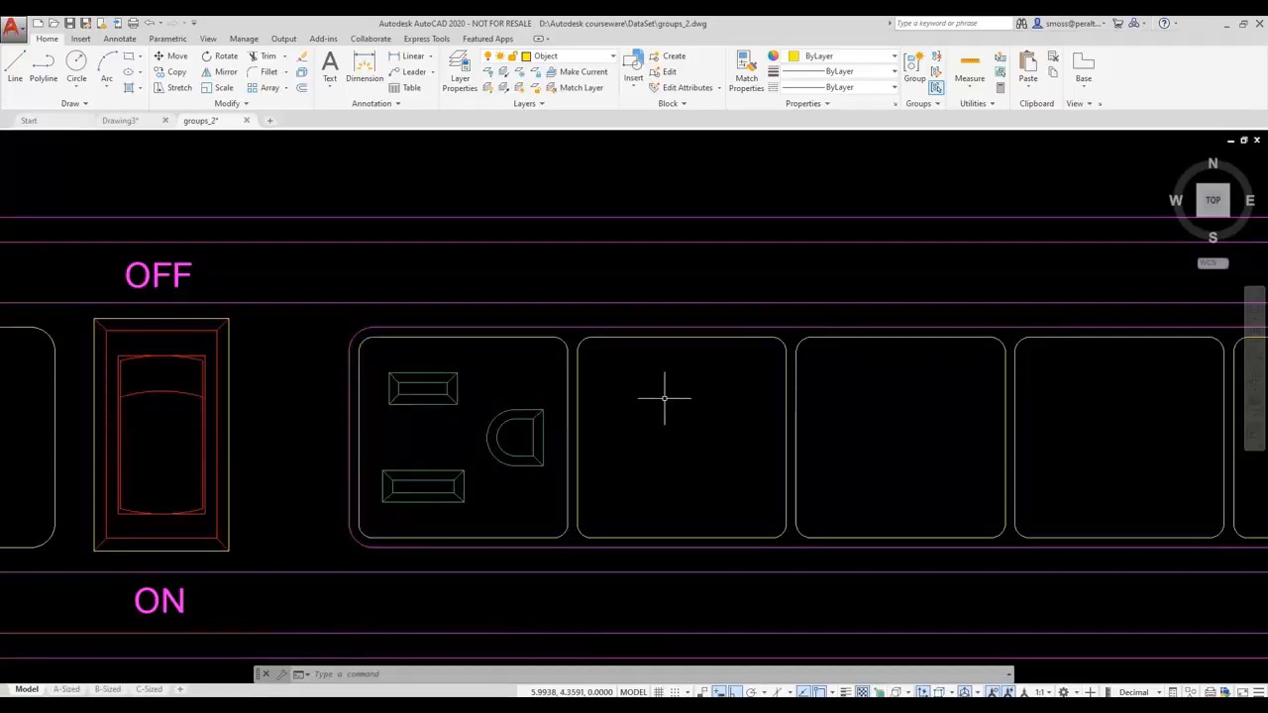
Include unnamed groups in the Group Manager's list and select the unnamed outlet group
{"action": "left_click", "coordinate": [931, 103]}
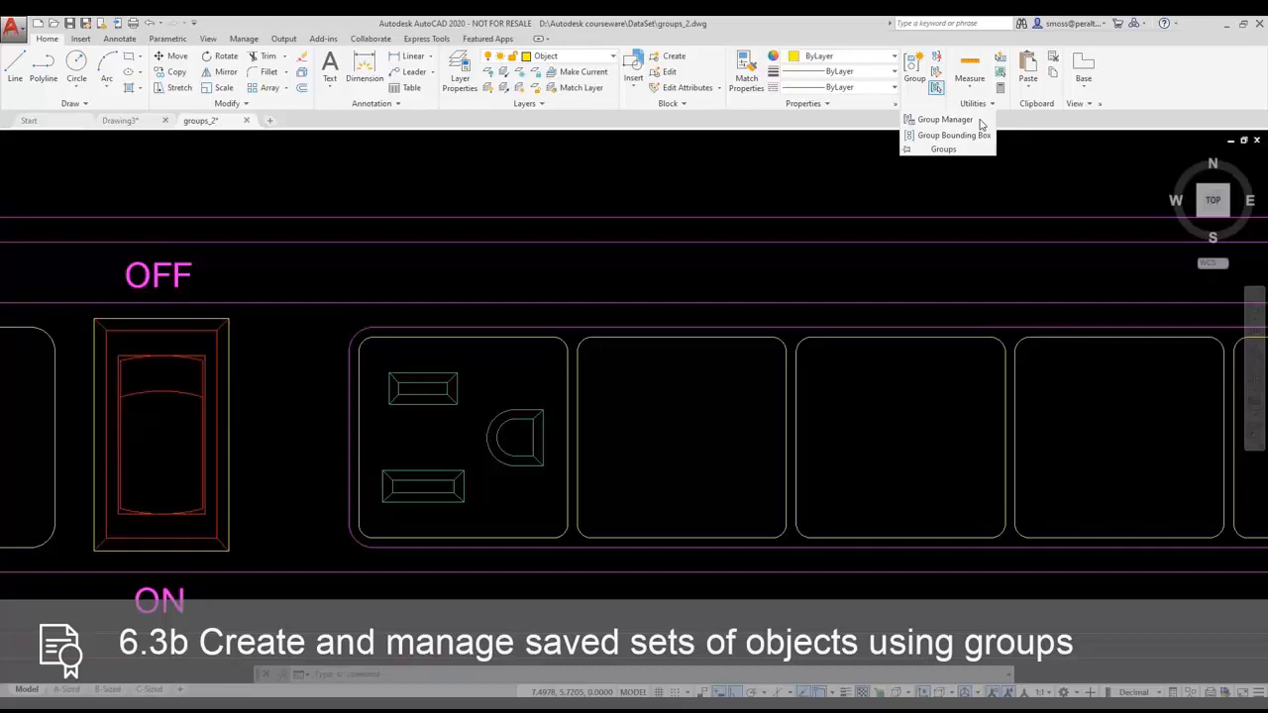
{"action": "left_click", "coordinate": [947, 119]}
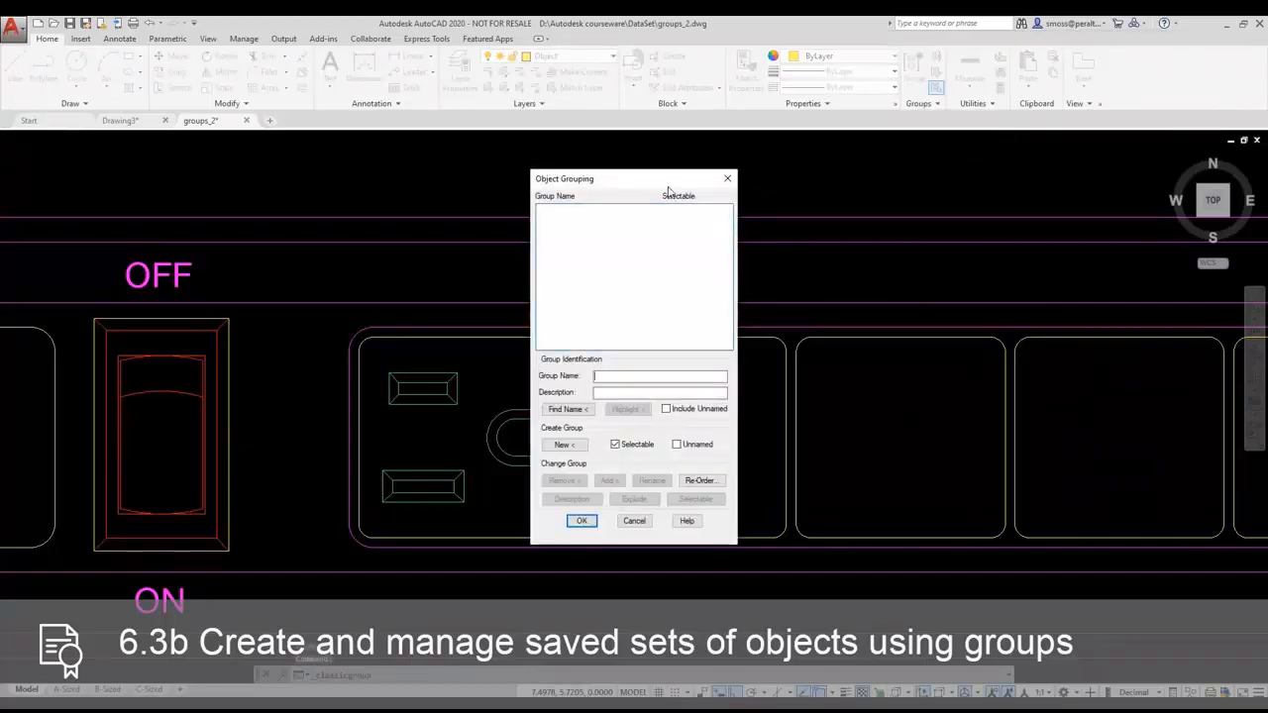
{"action": "left_click_drag", "start_coordinate": [657, 178], "coordinate": [808, 178]}
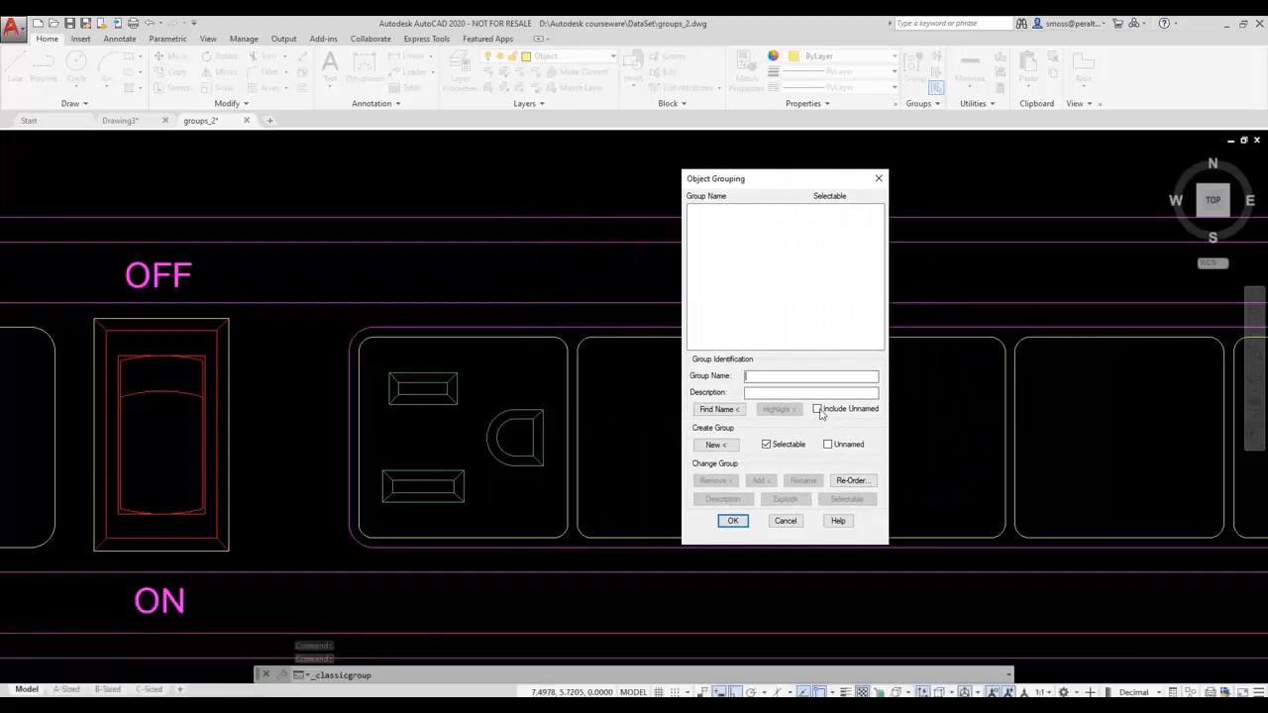
{"action": "left_click", "coordinate": [818, 409]}
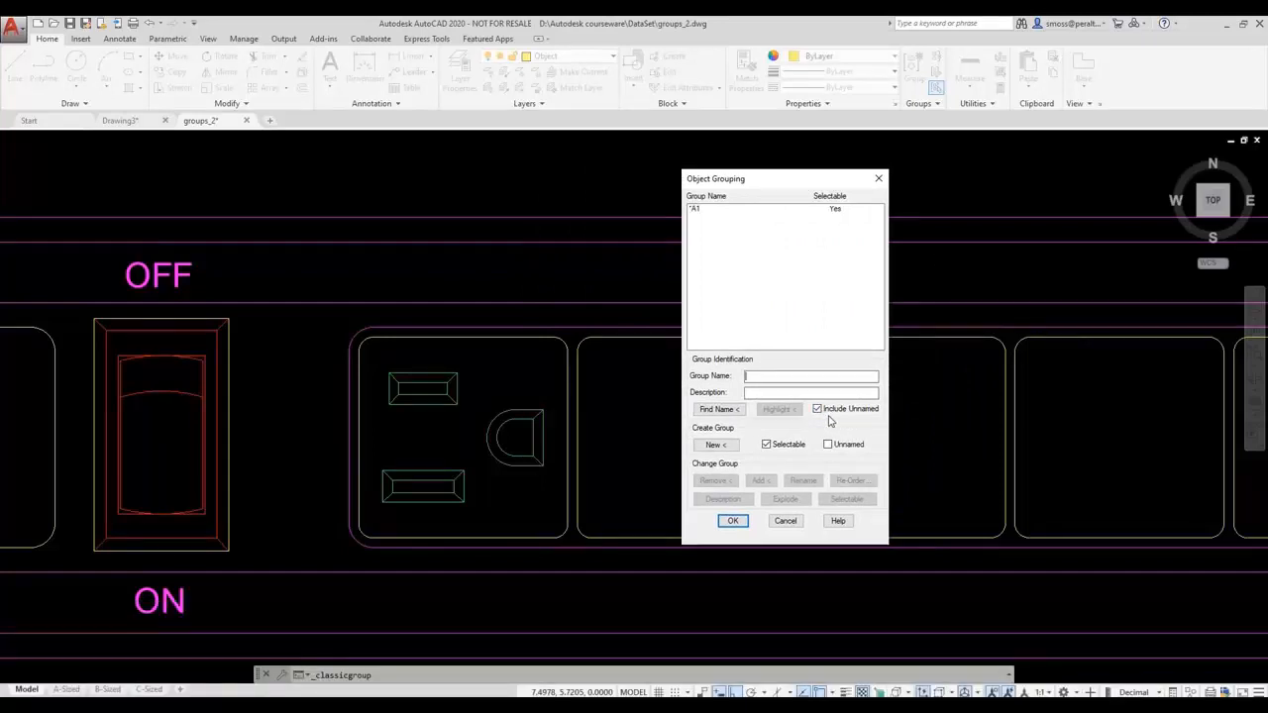
{"action": "left_click", "coordinate": [733, 210]}
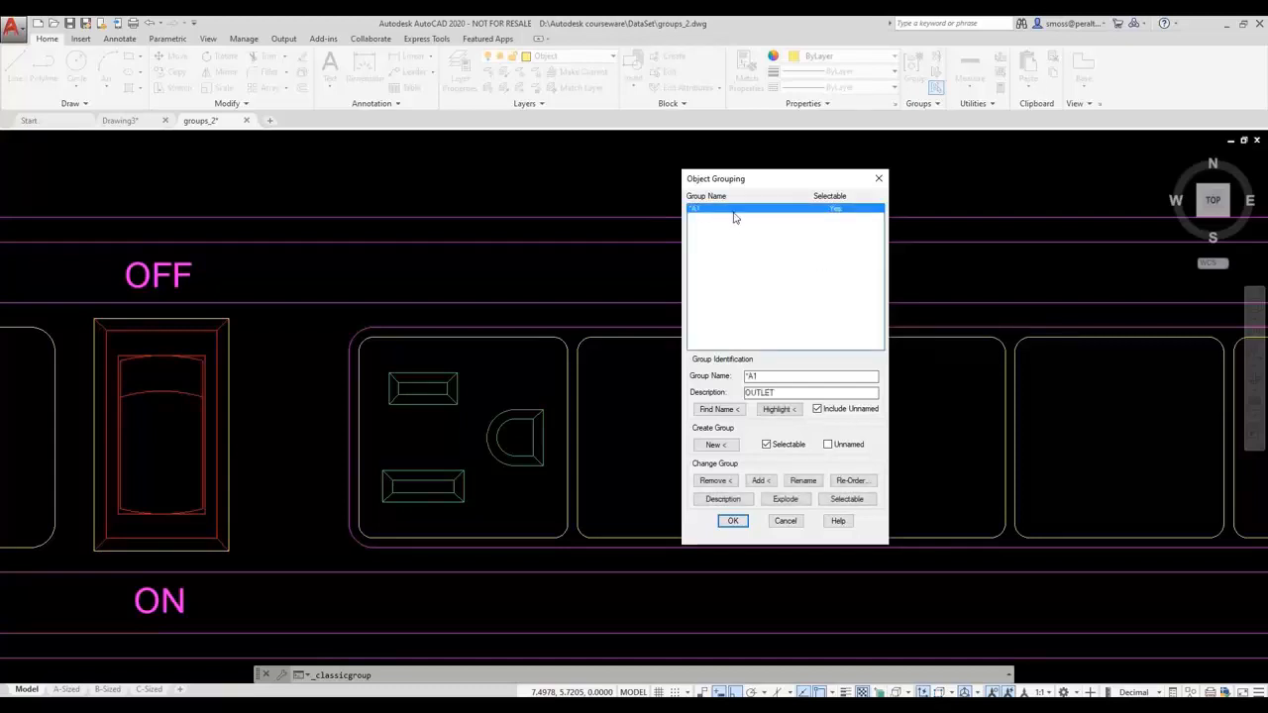
Rename the selected unnamed group to OUTLET
{"action": "left_click", "coordinate": [767, 376]}
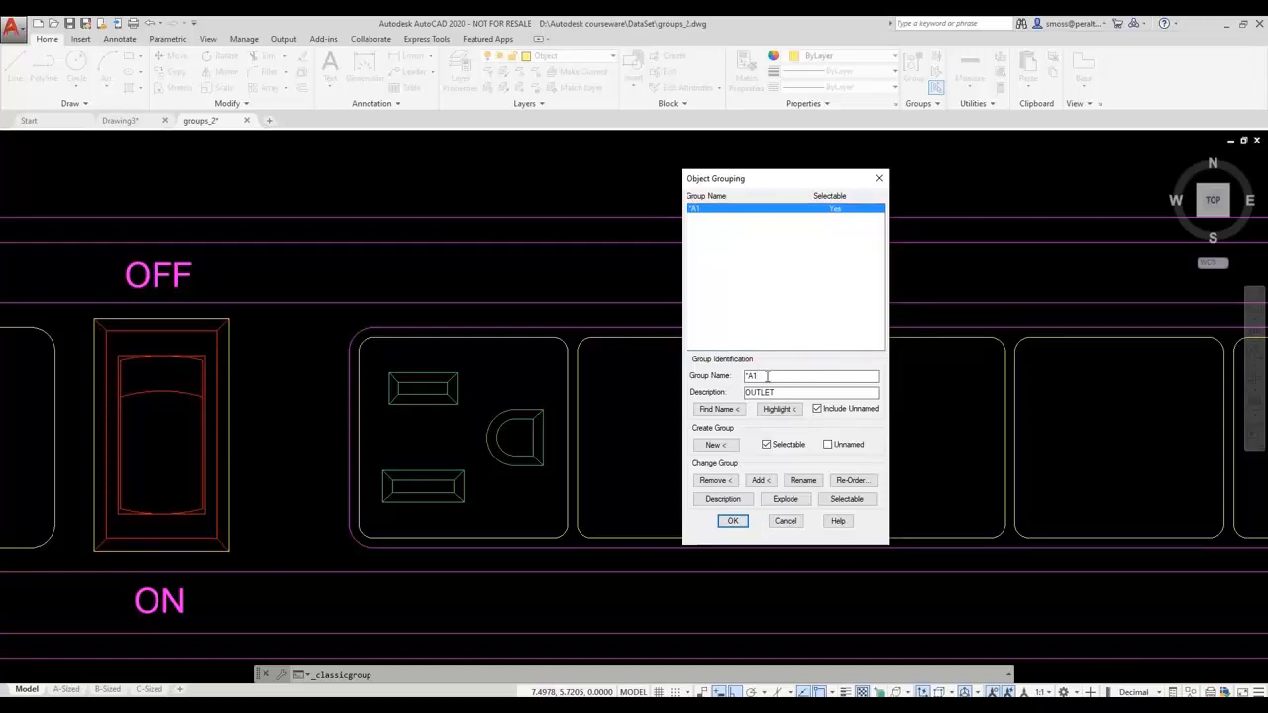
{"action": "type", "text": "outl"}
{"action": "key", "text": "BackSpace"}
{"action": "key", "text": "BackSpace"}
{"action": "key", "text": "BackSpace"}
{"action": "key", "text": "BackSpace"}
{"action": "left_click", "coordinate": [803, 481]}
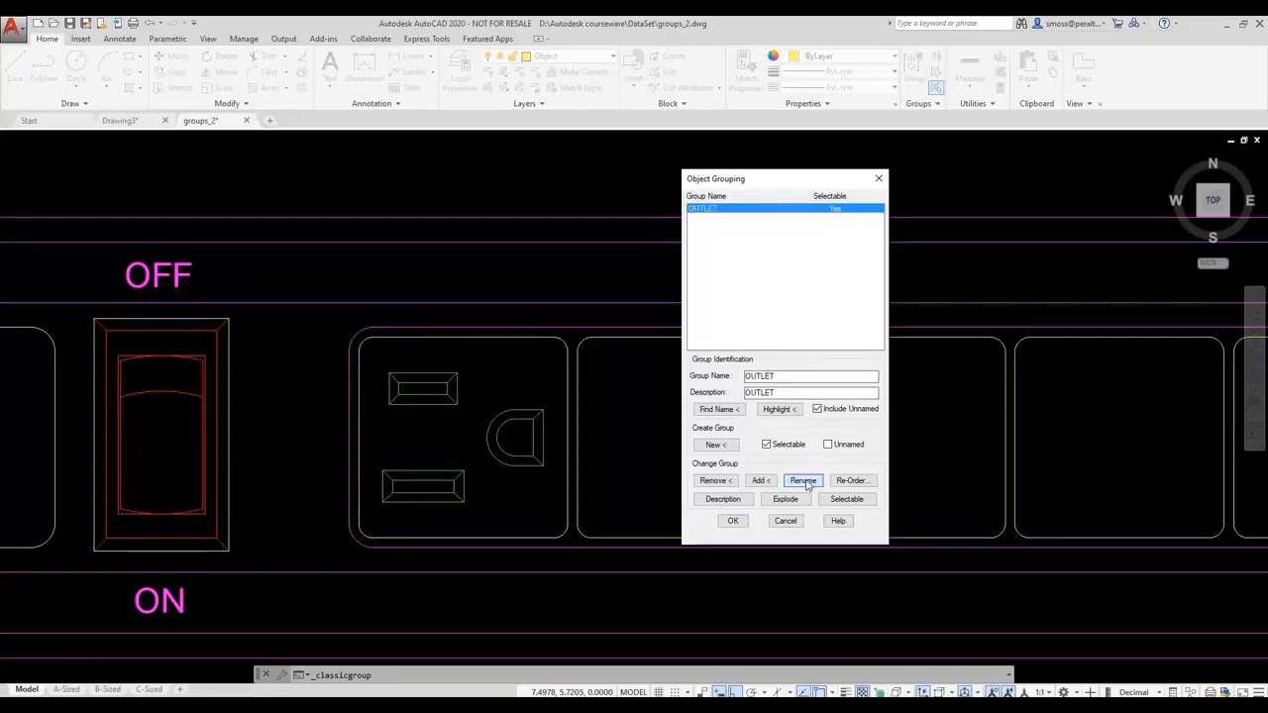
Add the D-shaped ground hole objects to the OUTLET group and accept the group changes
{"action": "left_click", "coordinate": [758, 481]}
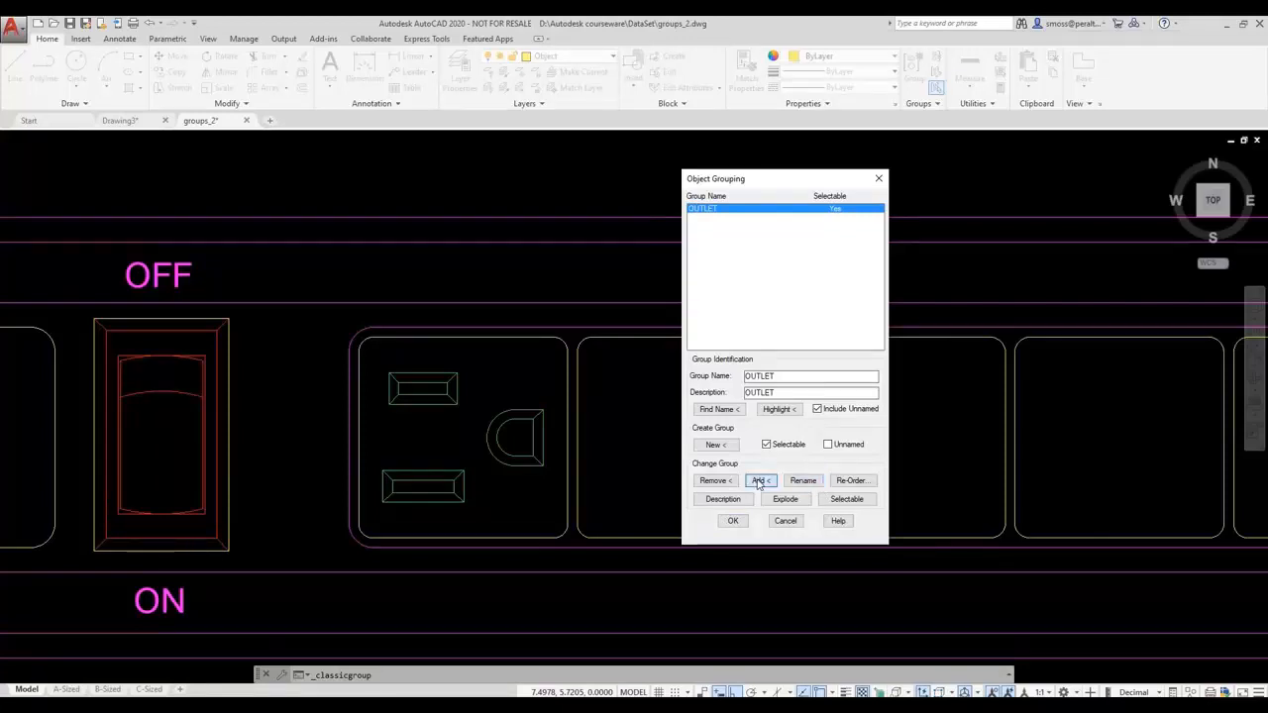
{"action": "left_click", "coordinate": [480, 392]}
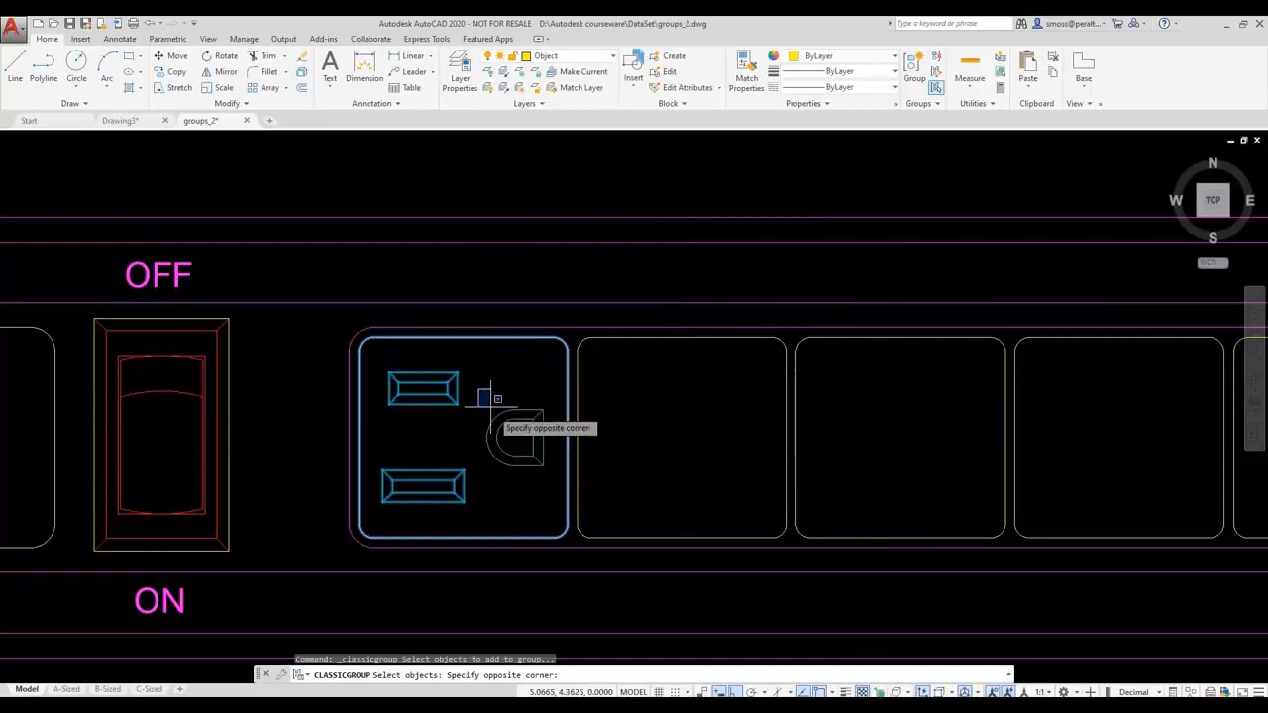
{"action": "left_click", "coordinate": [563, 476]}
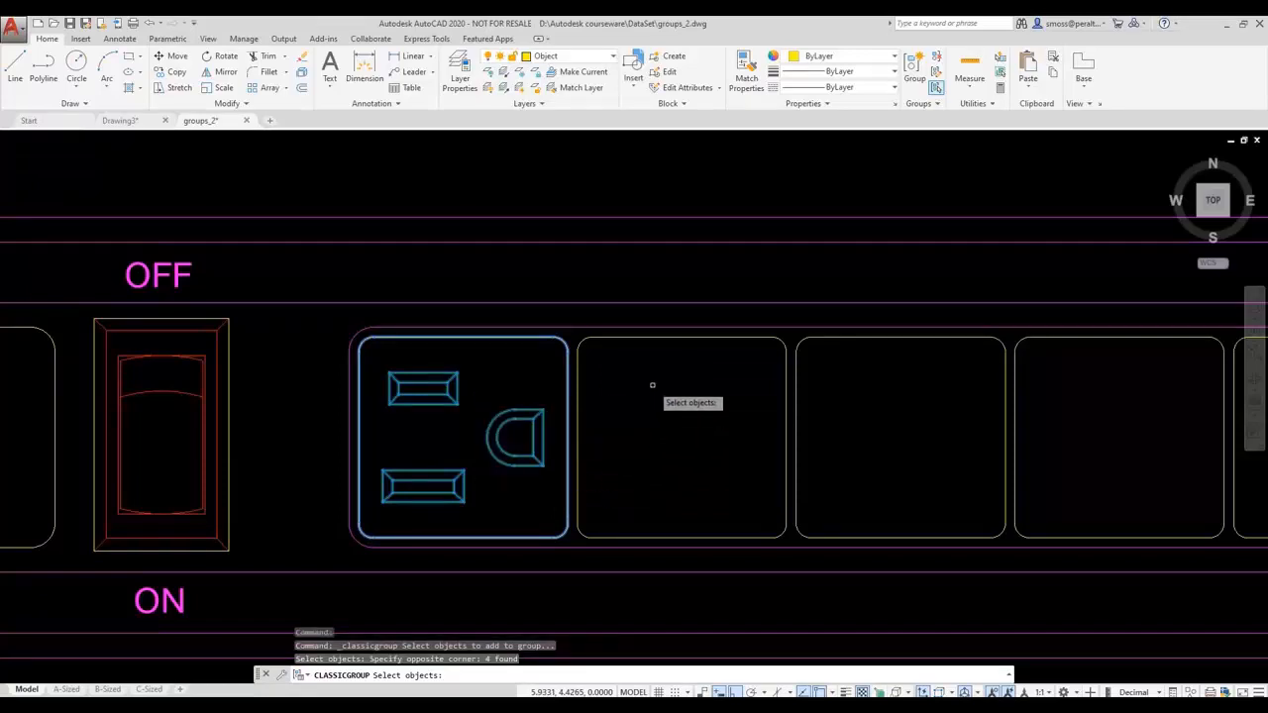
{"action": "key", "text": "Return"}
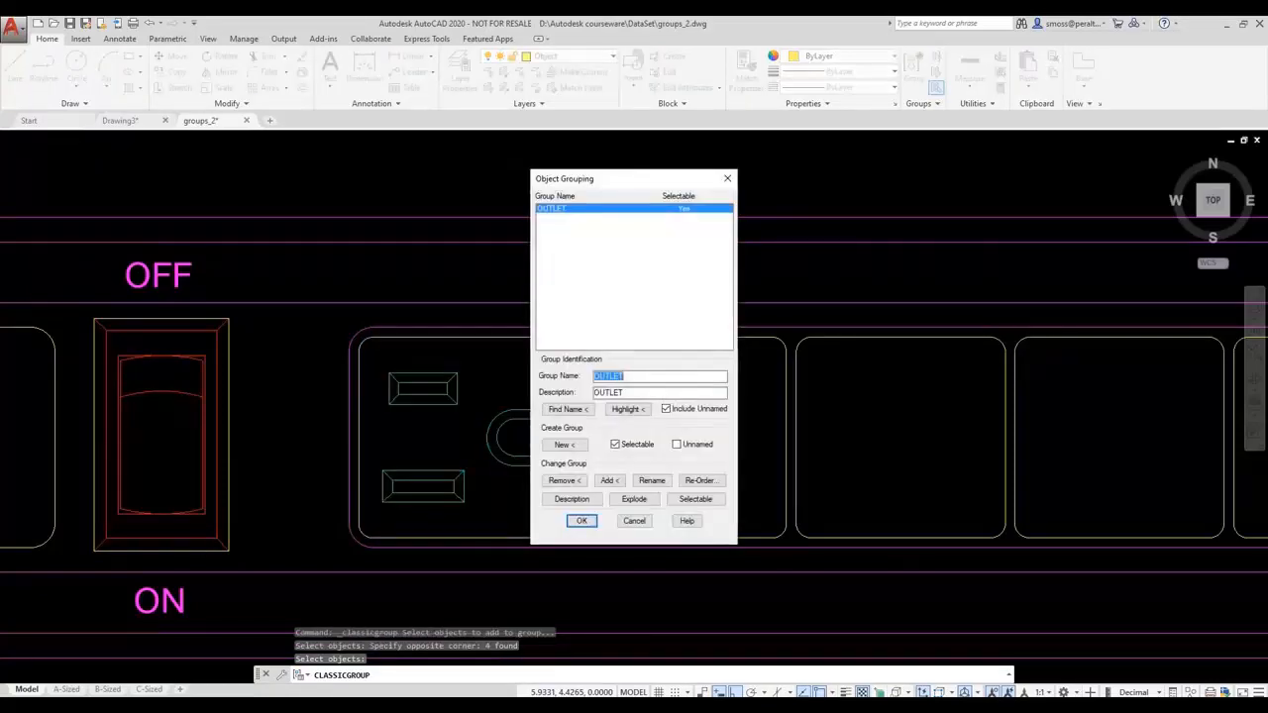
{"action": "left_click", "coordinate": [581, 520]}
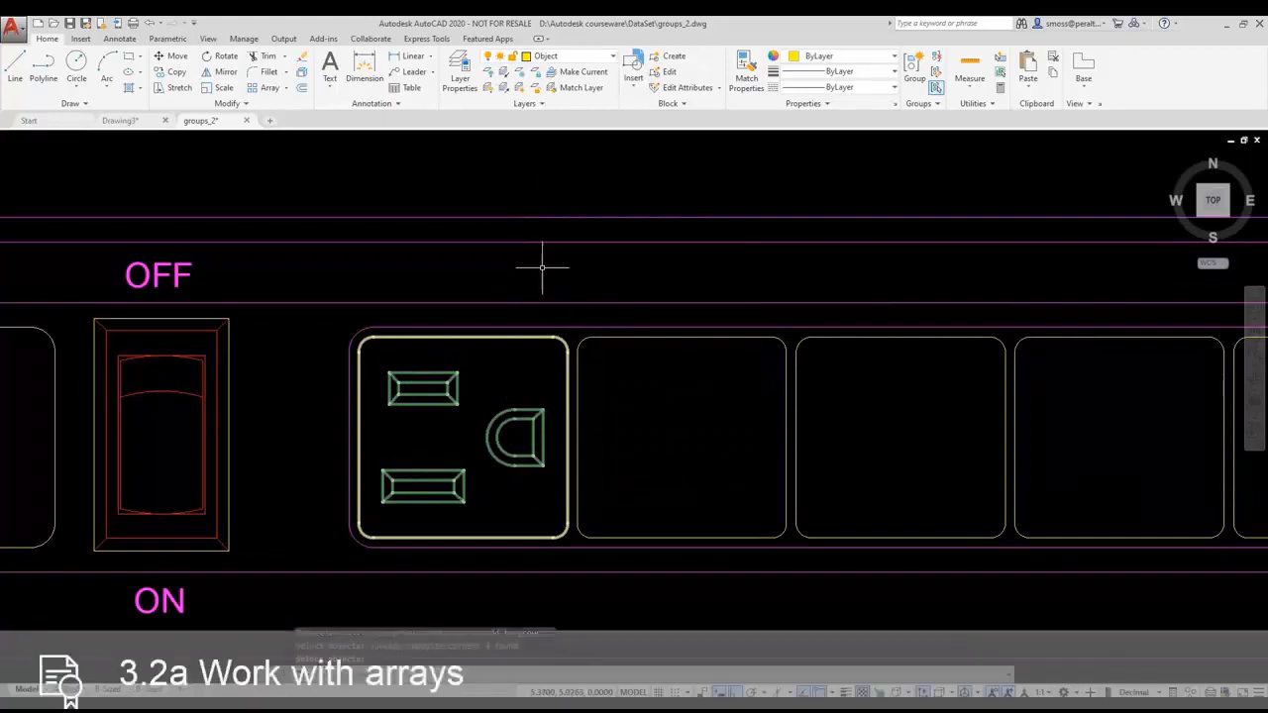
Start a rectangular array of the OUTLET group and limit it to 1 row
{"action": "scroll", "coordinate": [560, 280], "scroll_direction": "down", "scroll_amount": 4}
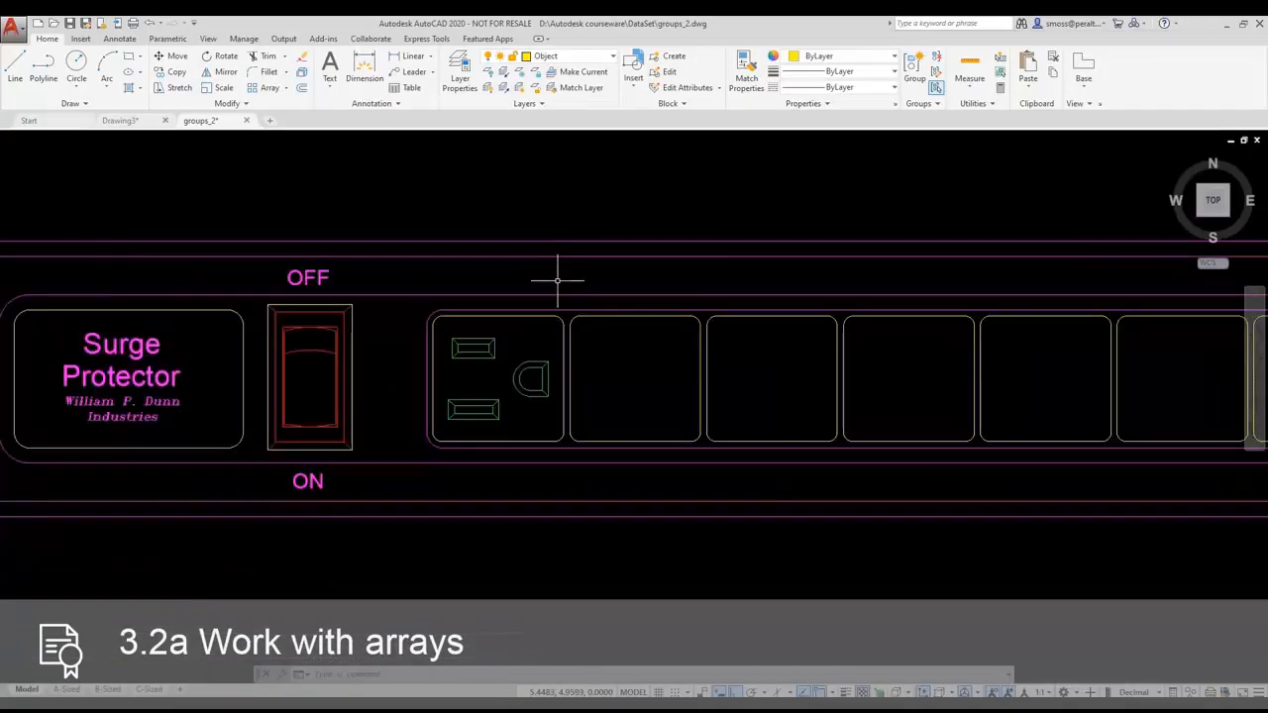
{"action": "mouse_move", "coordinate": [557, 280]}
{"action": "middle_mouse_down"}
{"action": "mouse_move", "coordinate": [558, 344]}
{"action": "mouse_move", "coordinate": [488, 350]}
{"action": "middle_mouse_up"}
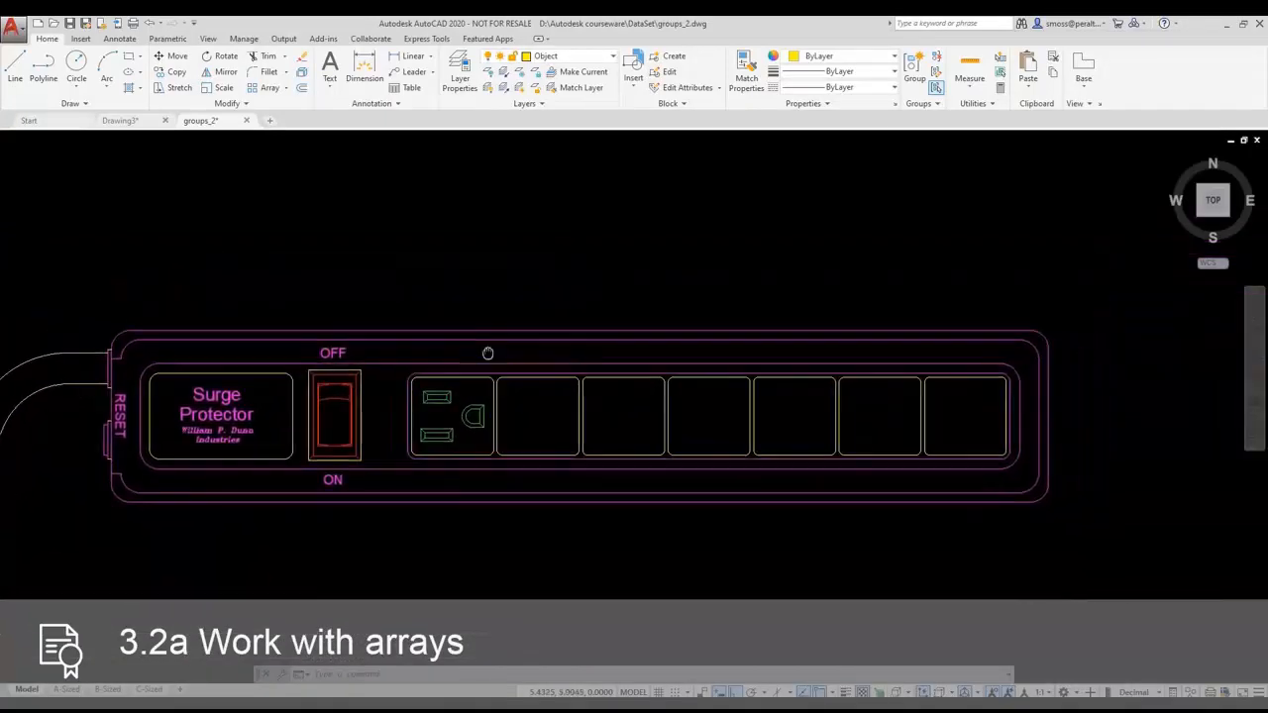
{"action": "left_click", "coordinate": [285, 87]}
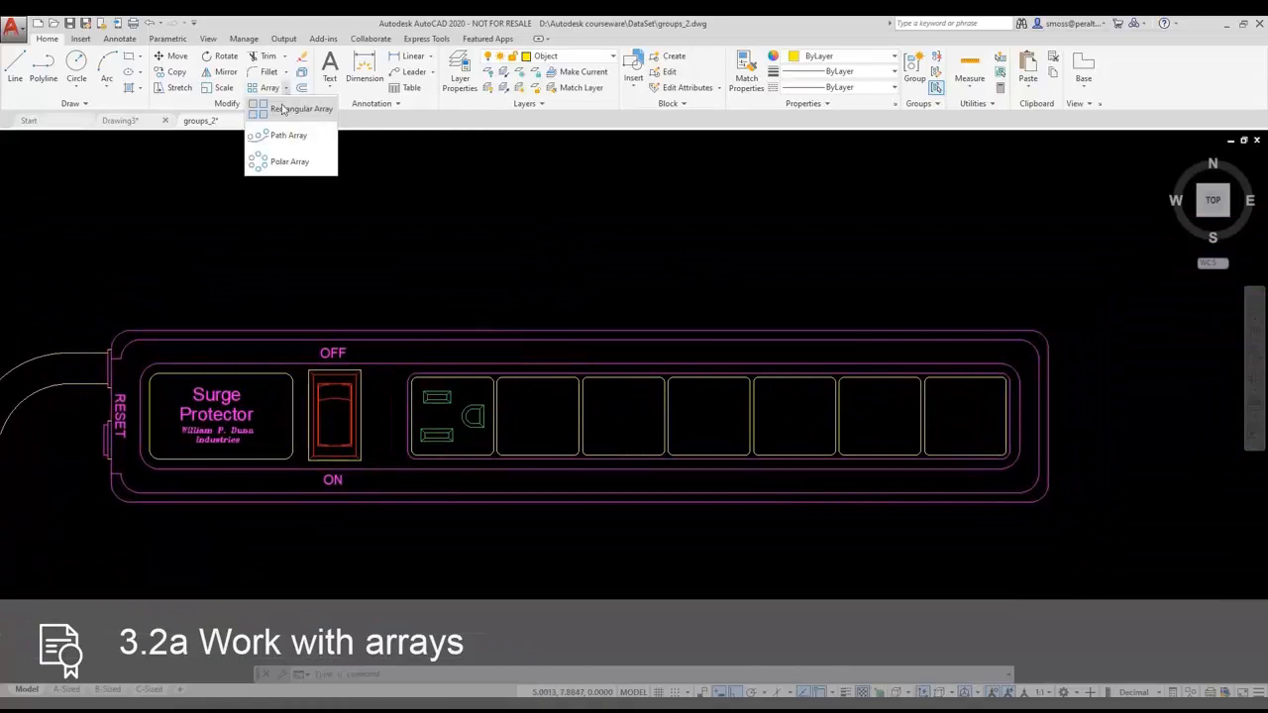
{"action": "left_click", "coordinate": [283, 115]}
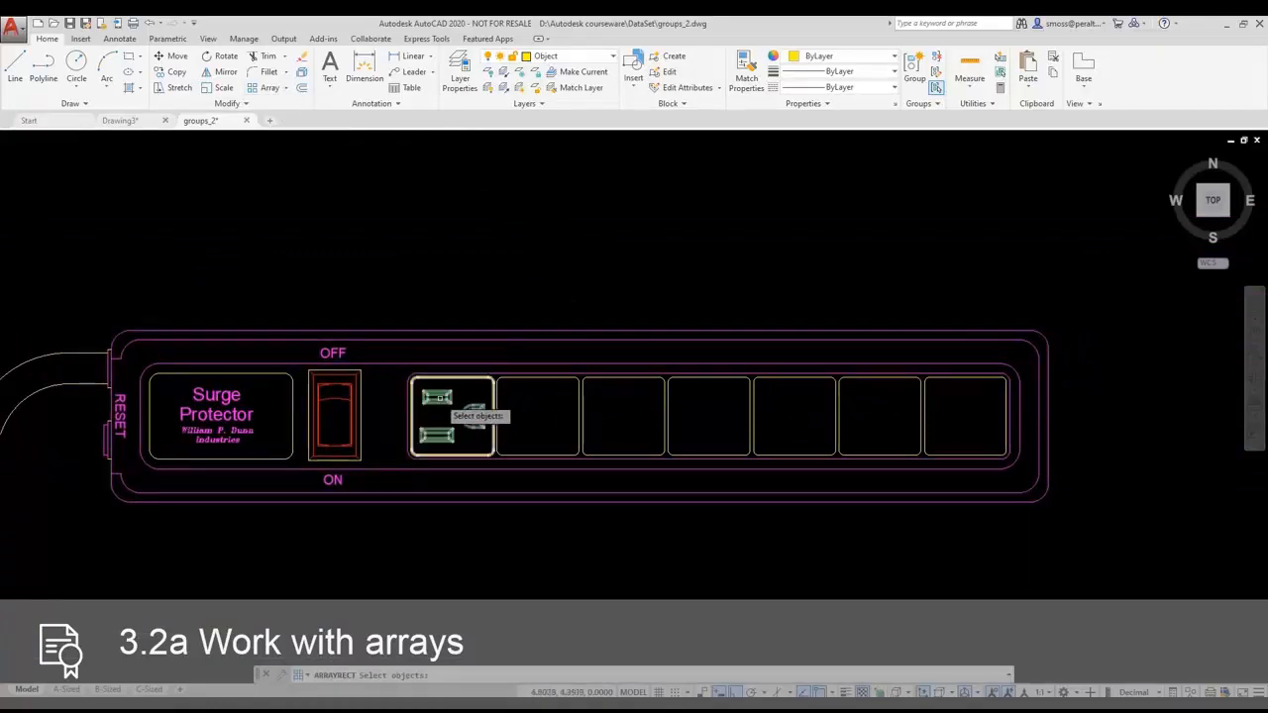
{"action": "left_click", "coordinate": [465, 416]}
{"action": "key", "text": "Return"}
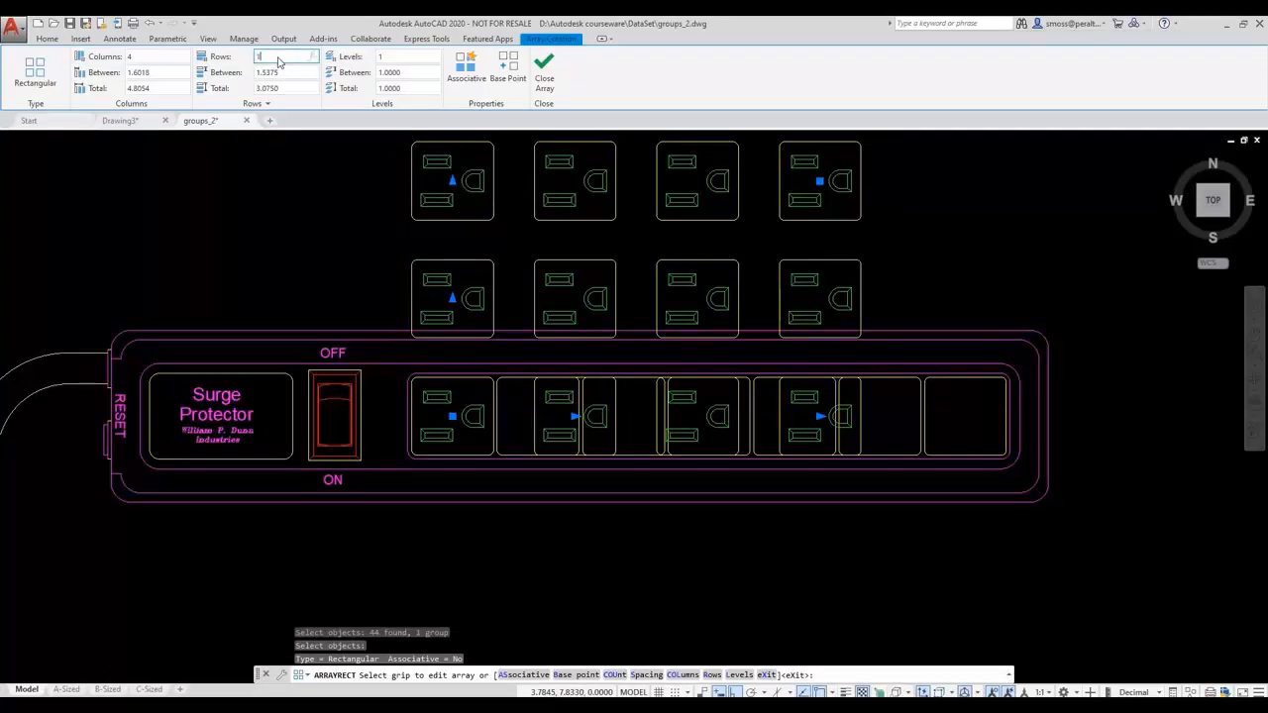
{"action": "key", "text": "Return"}
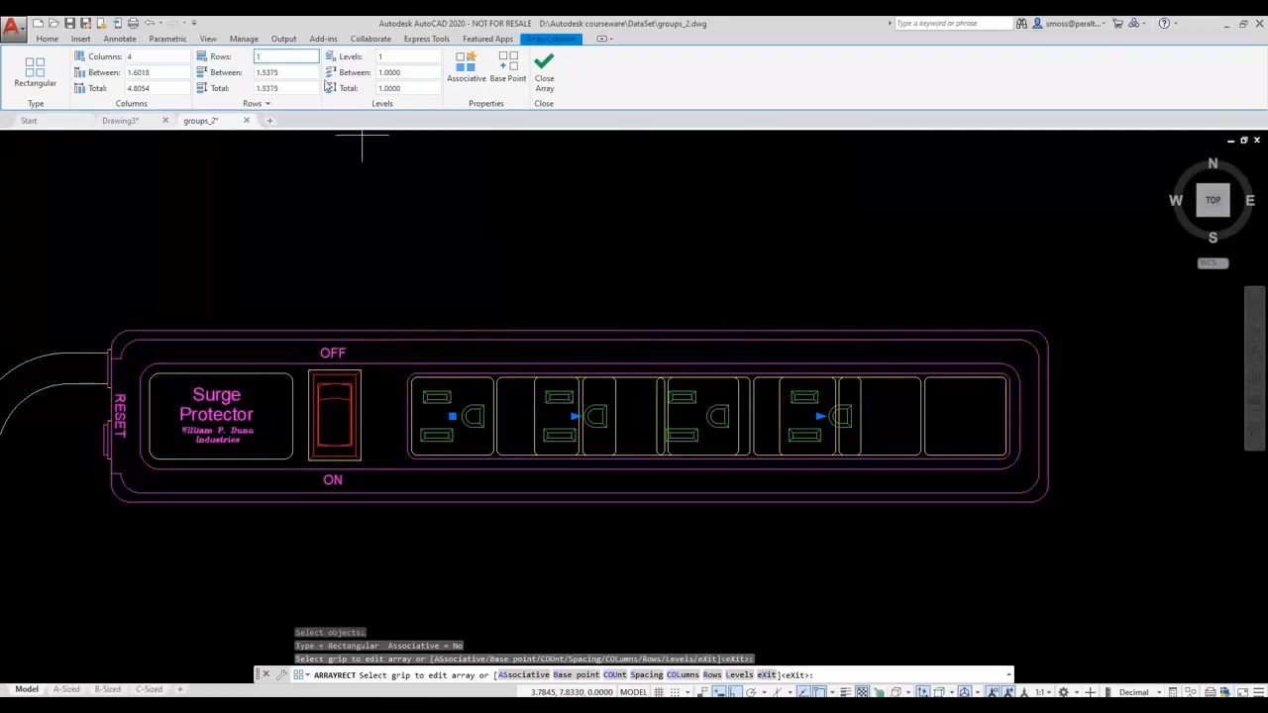
Set the array's column spacing by picking the upper-left corner arc centres of the first and second outlet squares
{"action": "scroll", "coordinate": [514, 471], "scroll_direction": "up", "scroll_amount": 2}
{"action": "scroll", "coordinate": [484, 472], "scroll_direction": "up", "scroll_amount": 2}
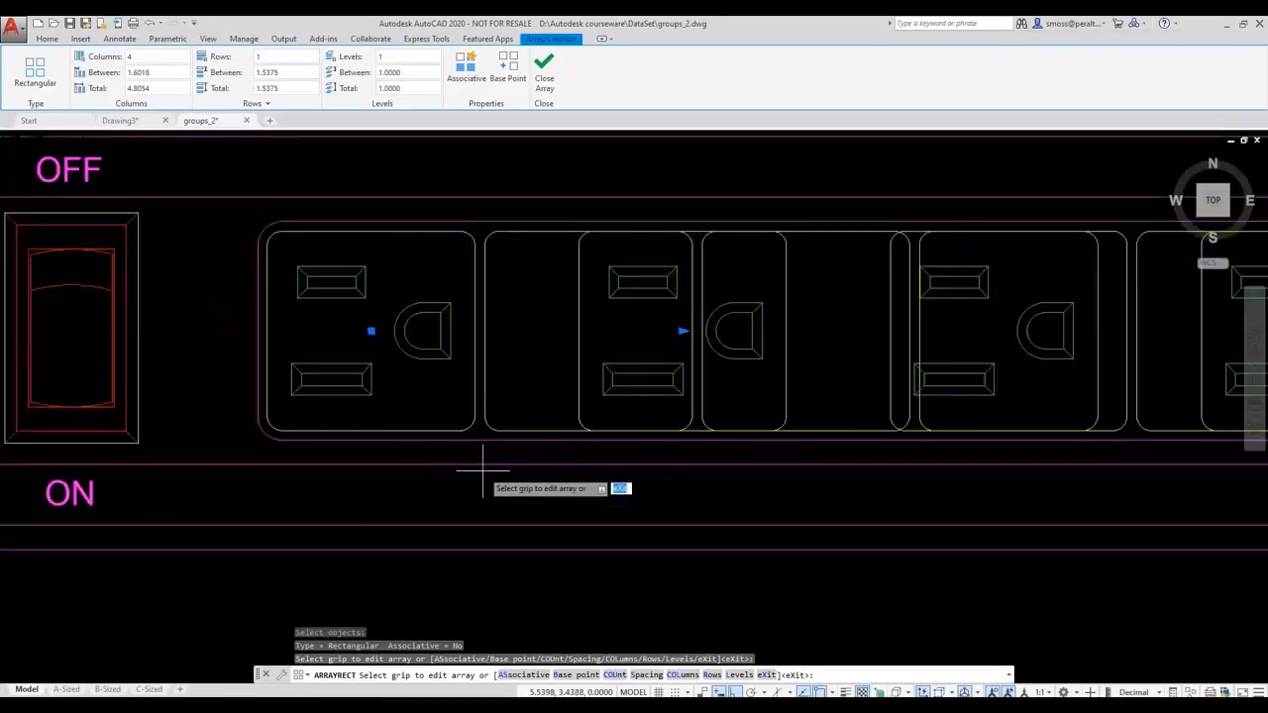
{"action": "left_click", "coordinate": [646, 675]}
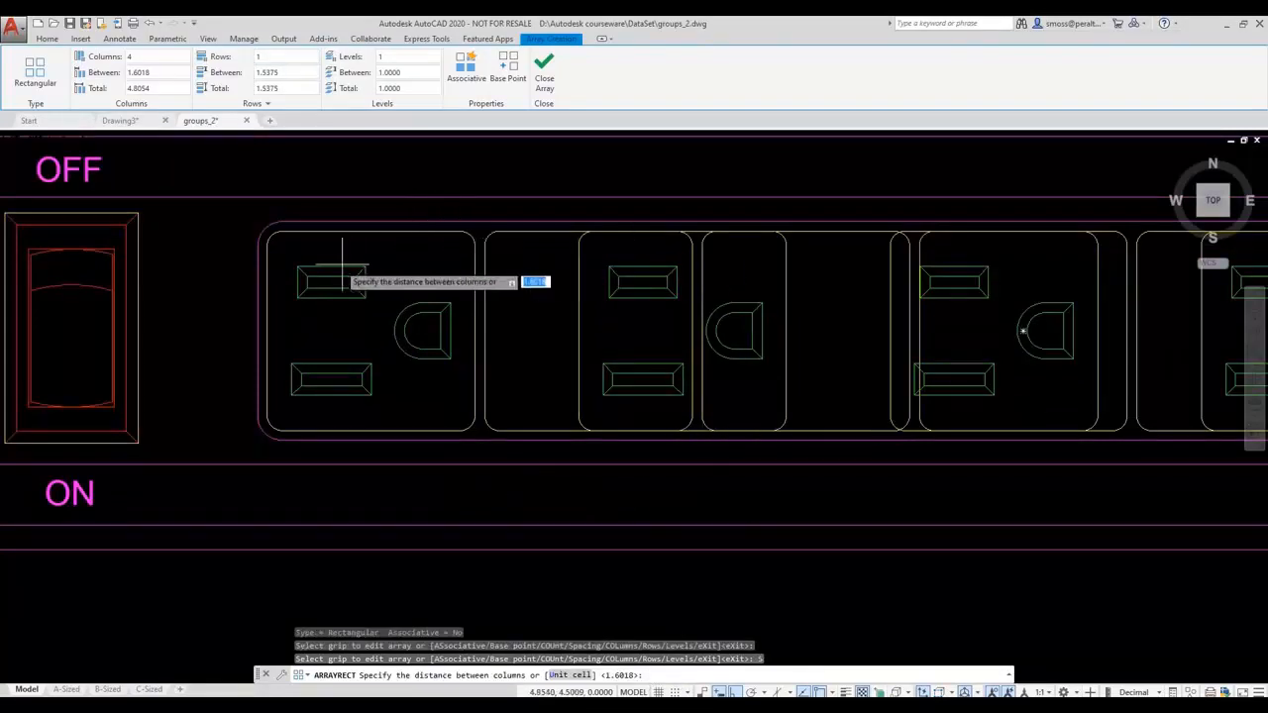
{"action": "left_click", "coordinate": [272, 243]}
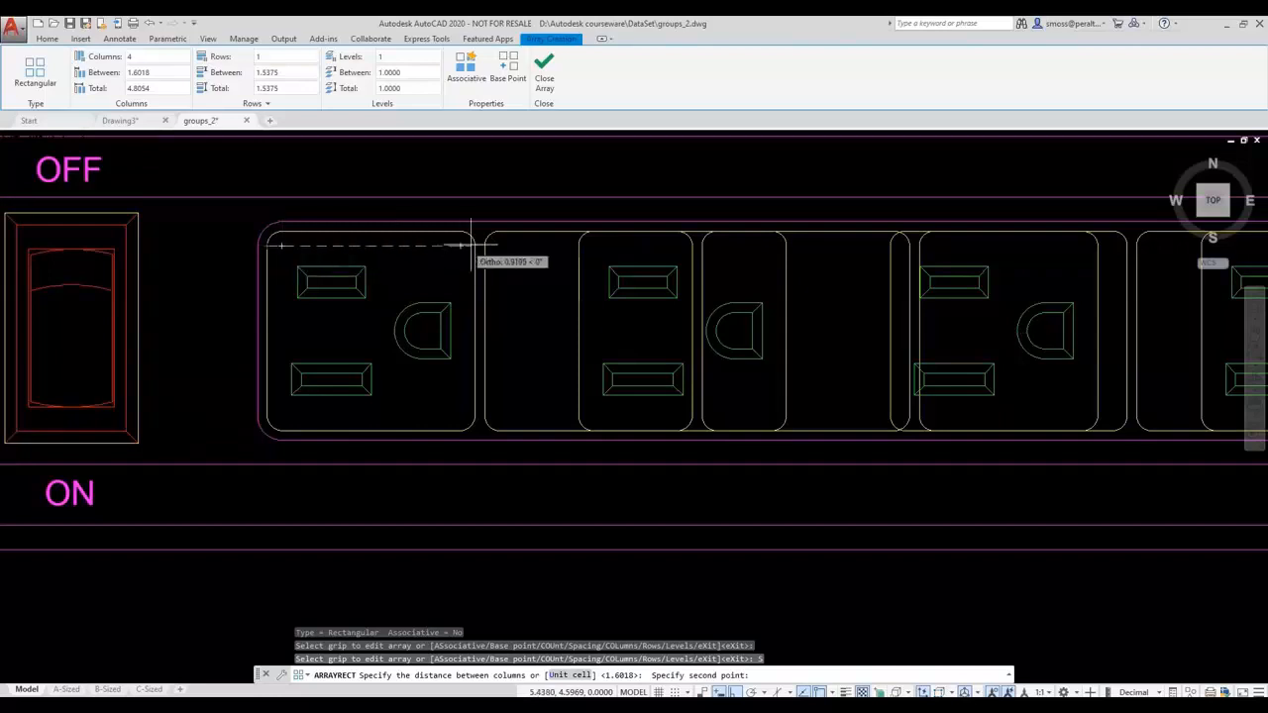
{"action": "left_click", "coordinate": [493, 245]}
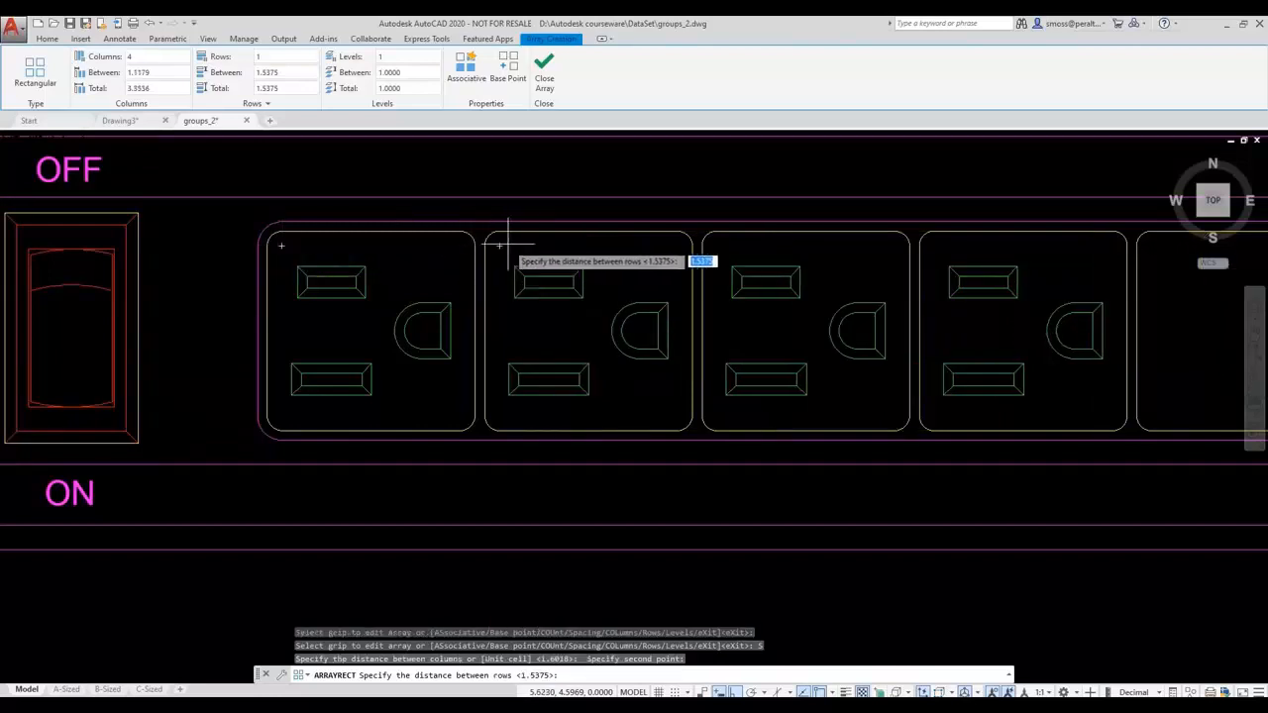
Set the outlet array to 7 columns, make it associative and finish the array
{"action": "scroll", "coordinate": [500, 243], "scroll_direction": "down", "scroll_amount": 4}
{"action": "middle_click_drag", "start_coordinate": [500, 243], "coordinate": [495, 351]}
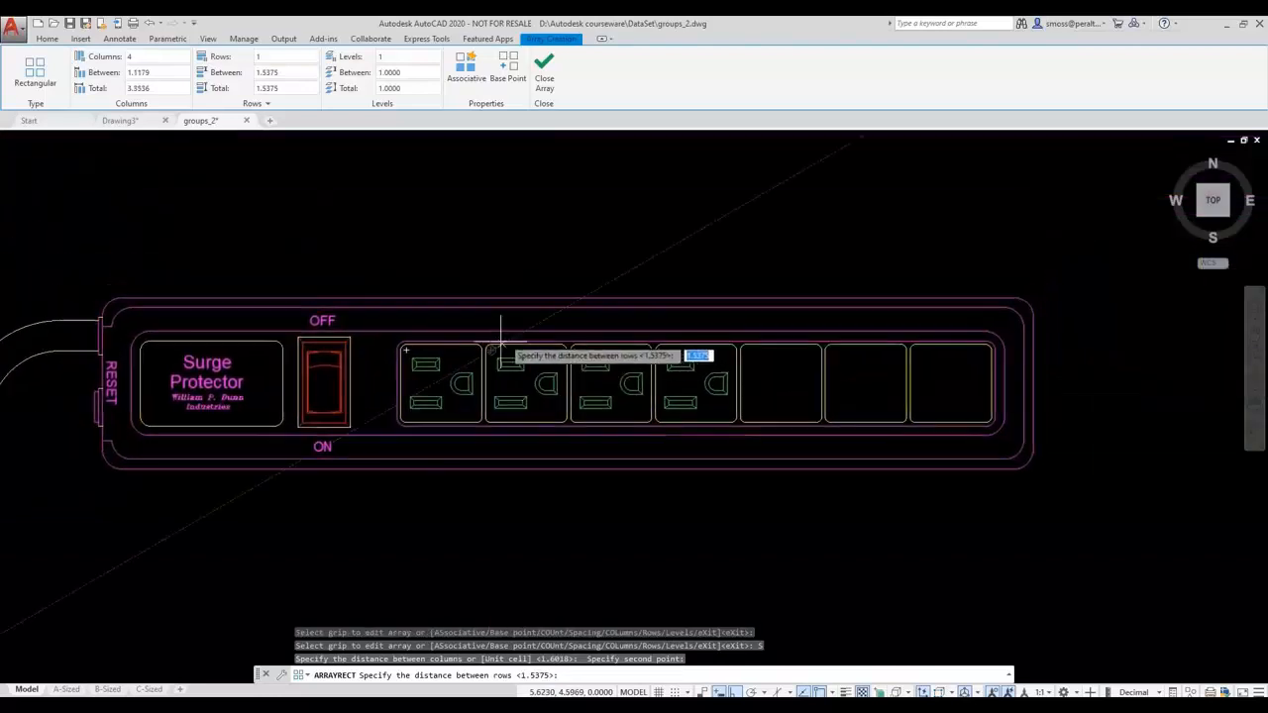
{"action": "left_click", "coordinate": [160, 59]}
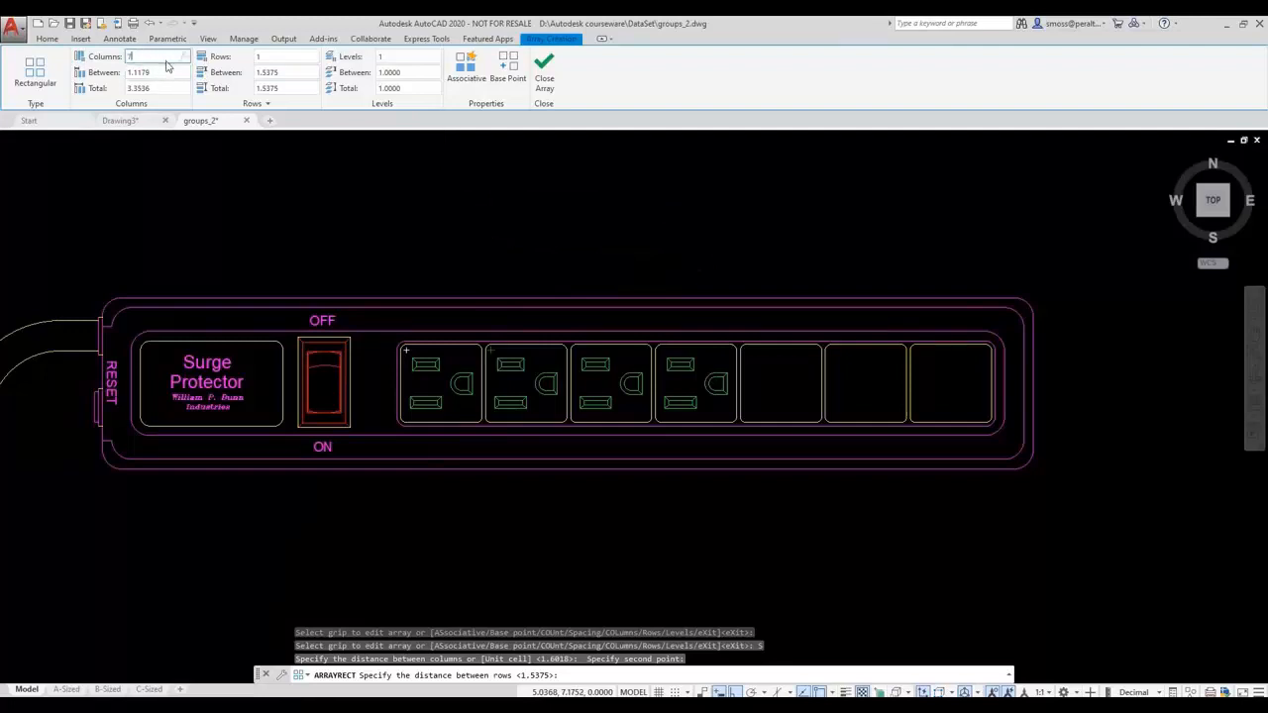
{"action": "type", "text": "7"}
{"action": "key", "text": "Return"}
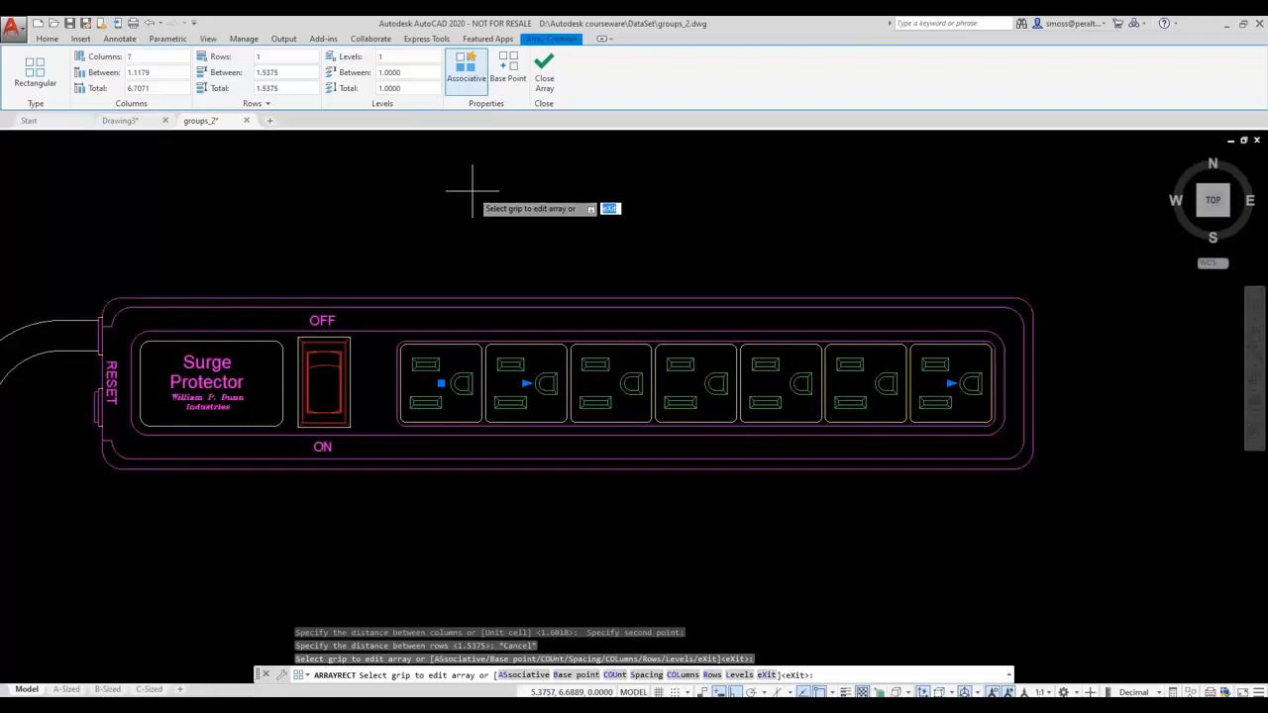
{"action": "left_click", "coordinate": [544, 78]}
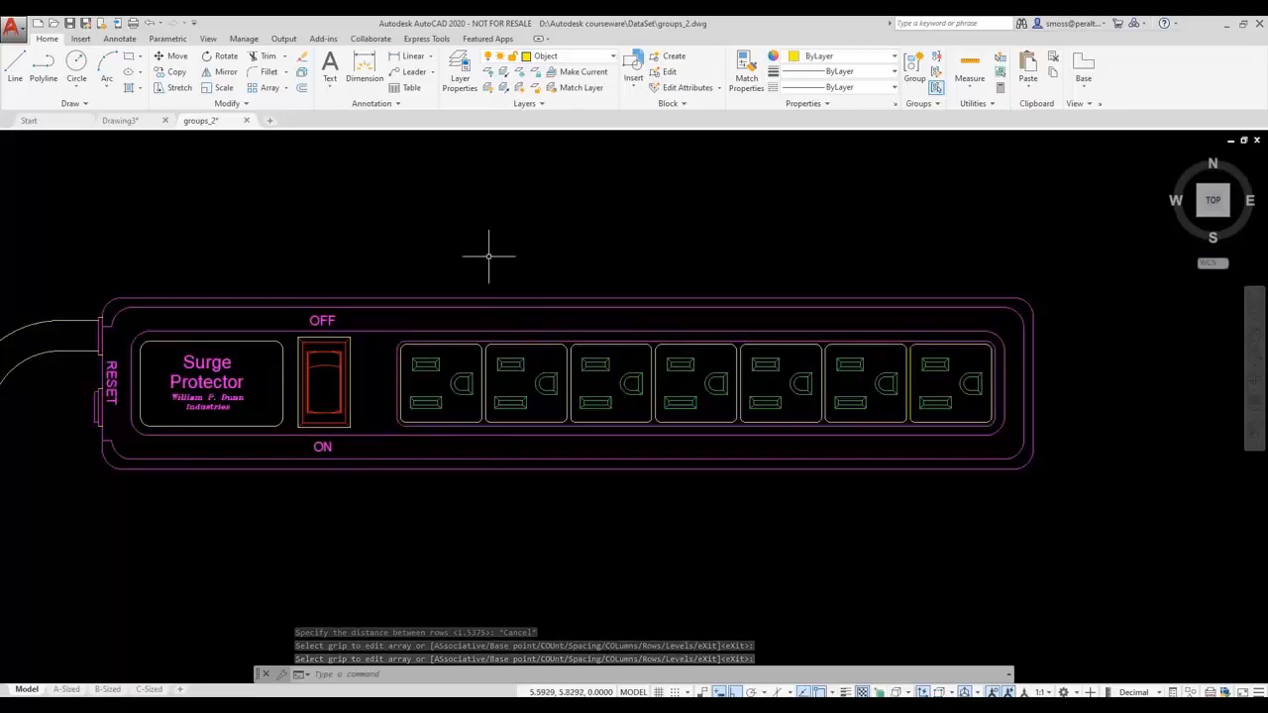
Insert the singapore outlet block in the empty space above the surge protector
{"action": "left_click", "coordinate": [82, 40]}
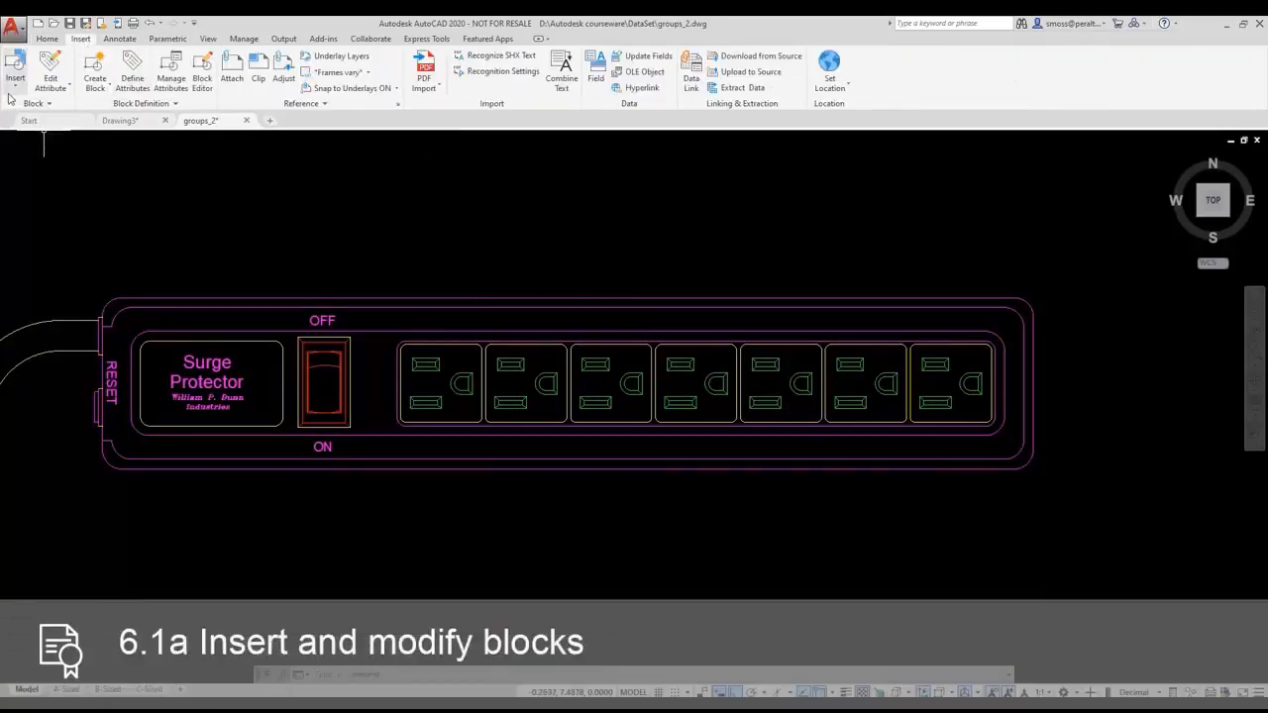
{"action": "left_click", "coordinate": [14, 92]}
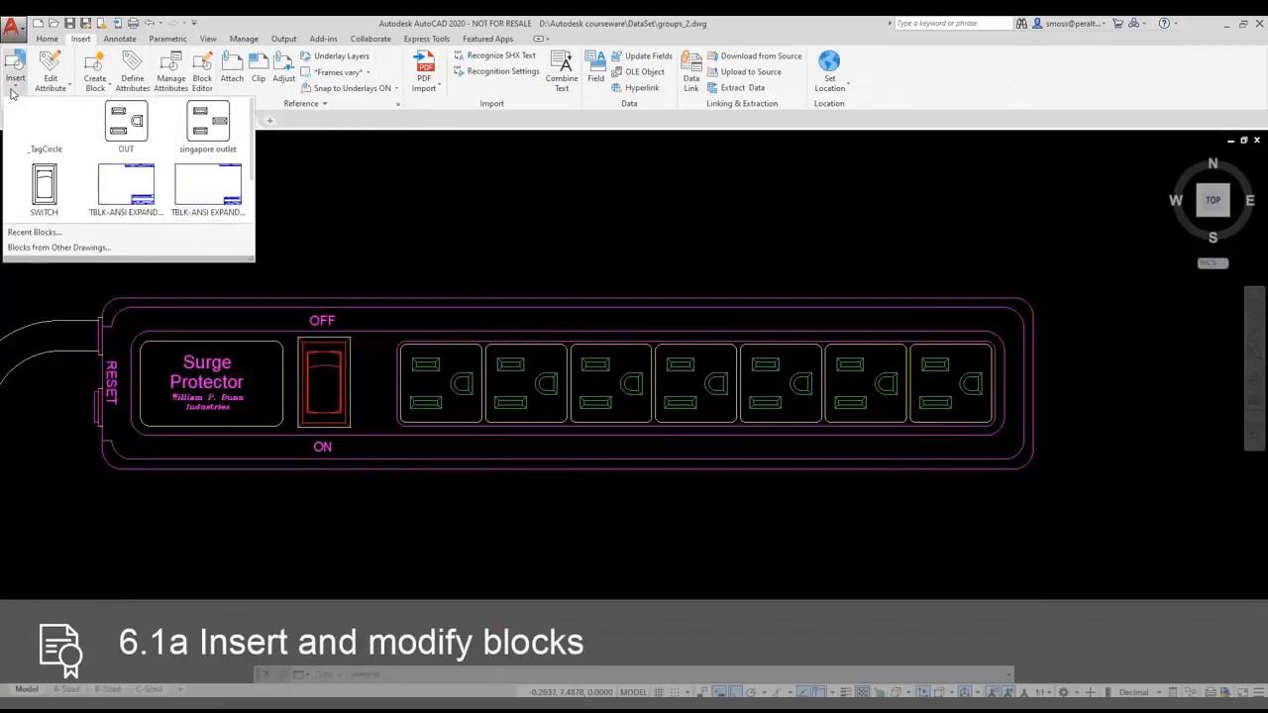
{"action": "left_click", "coordinate": [199, 127]}
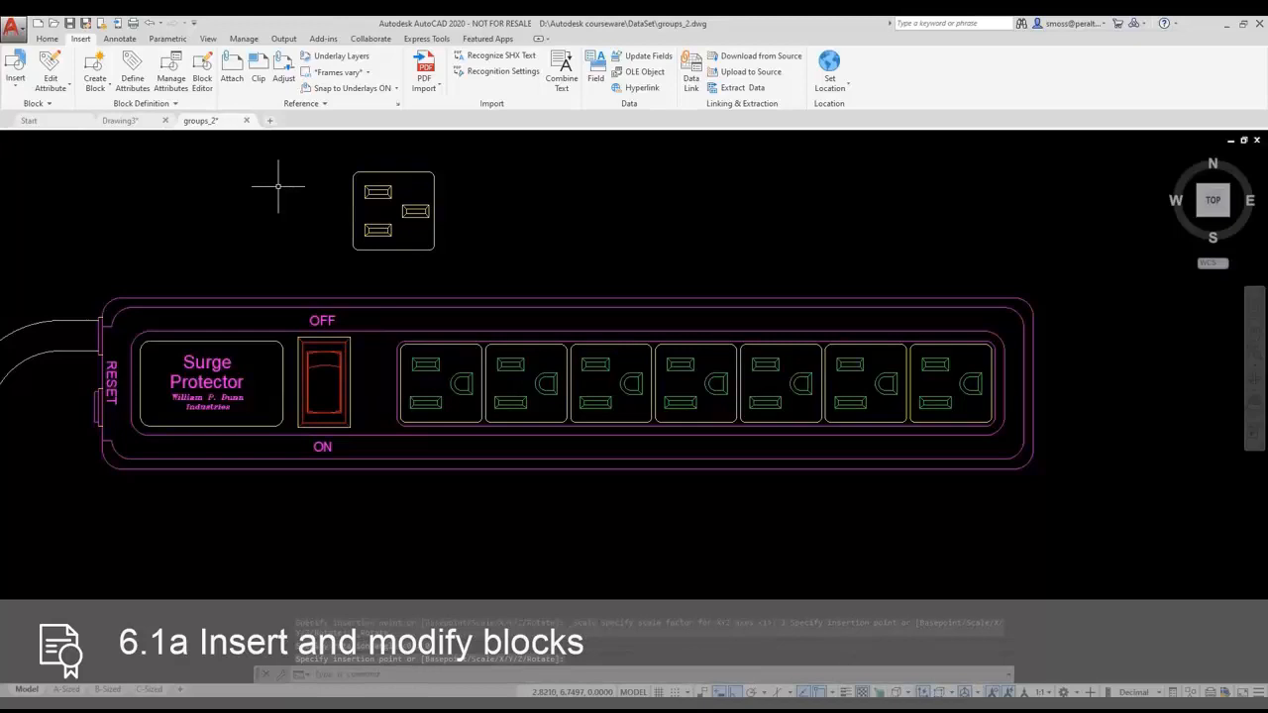
Start replacing items in the outlet array, using the singapore outlet block as replacement with its centroid as base point
{"action": "left_click", "coordinate": [459, 384]}
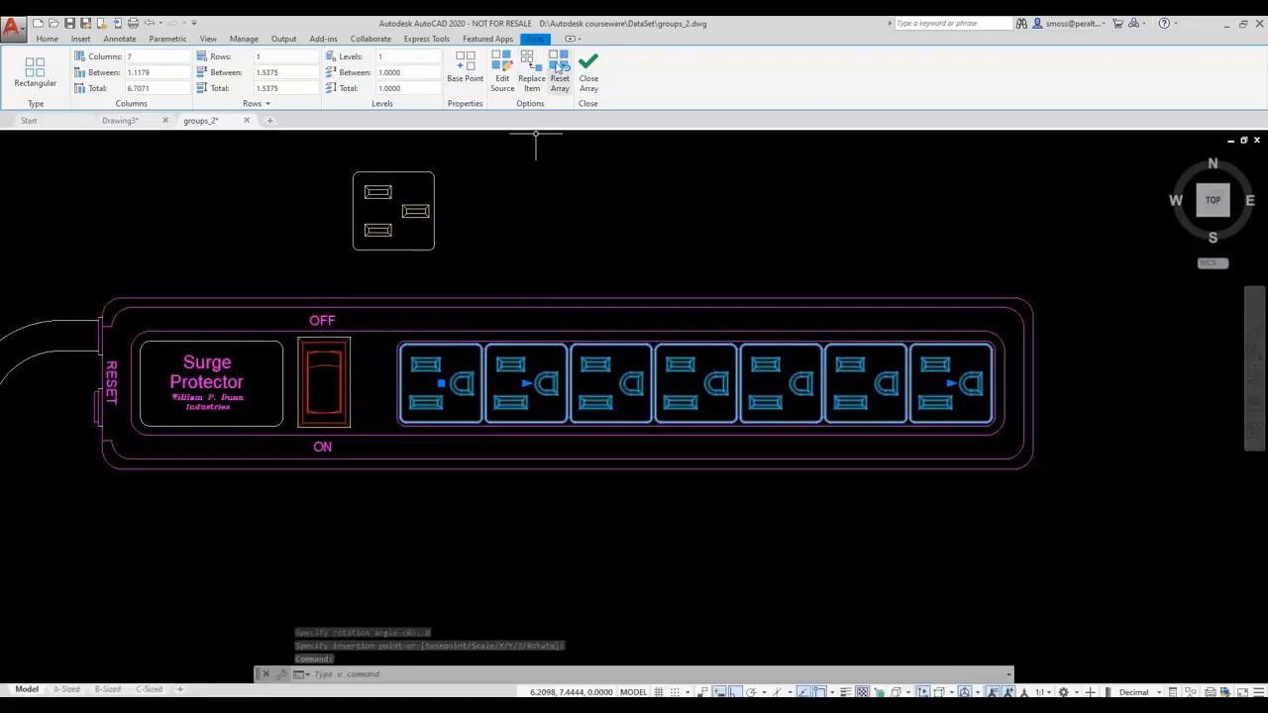
{"action": "left_click", "coordinate": [532, 72]}
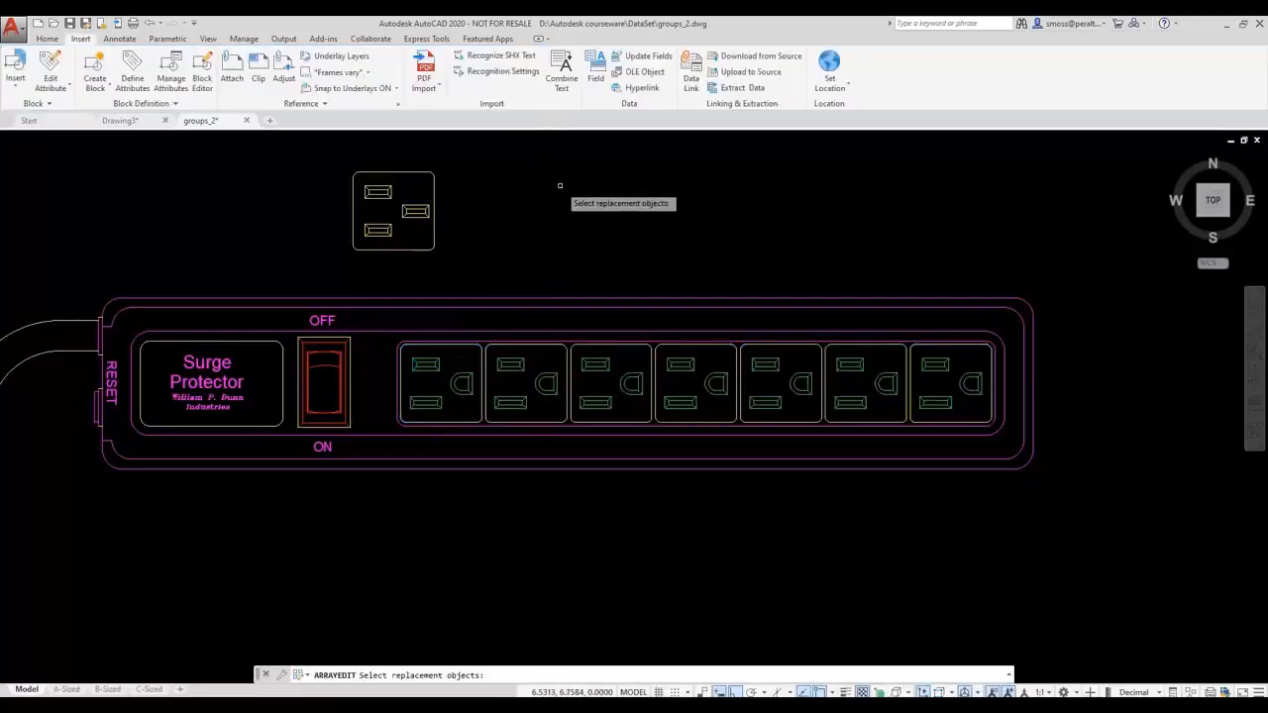
{"action": "left_click", "coordinate": [432, 251]}
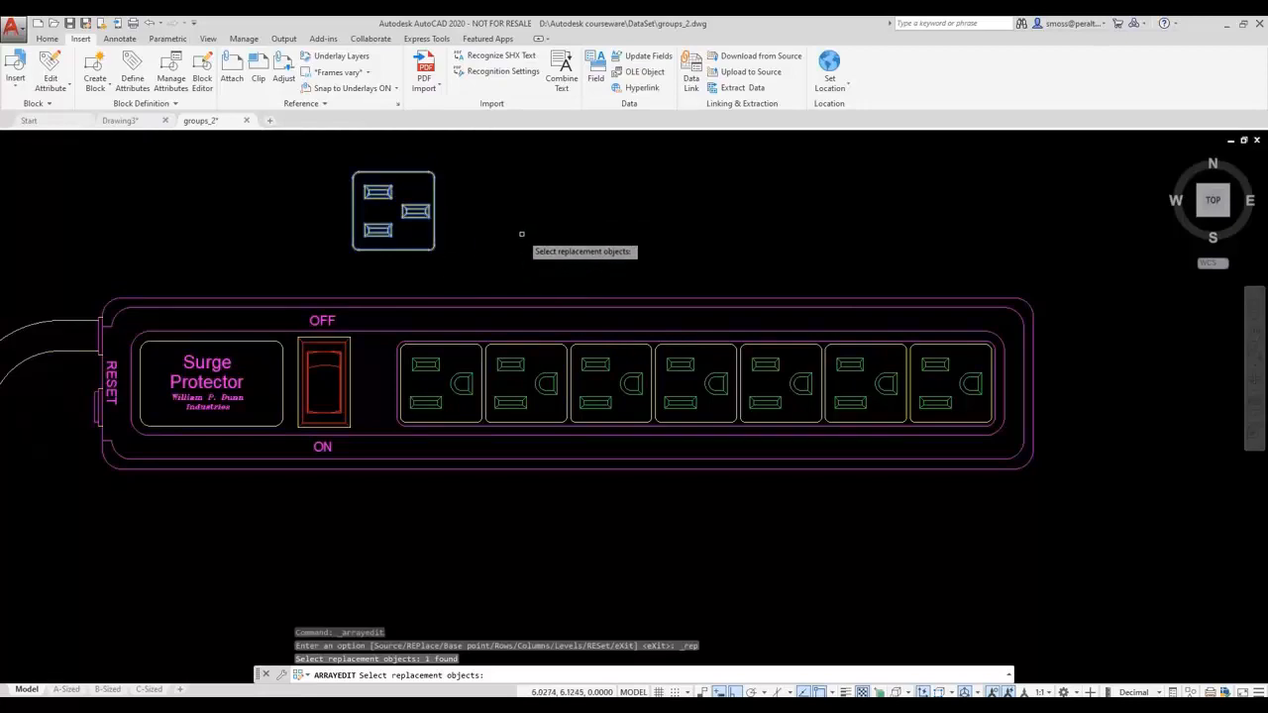
{"action": "key", "text": "Return"}
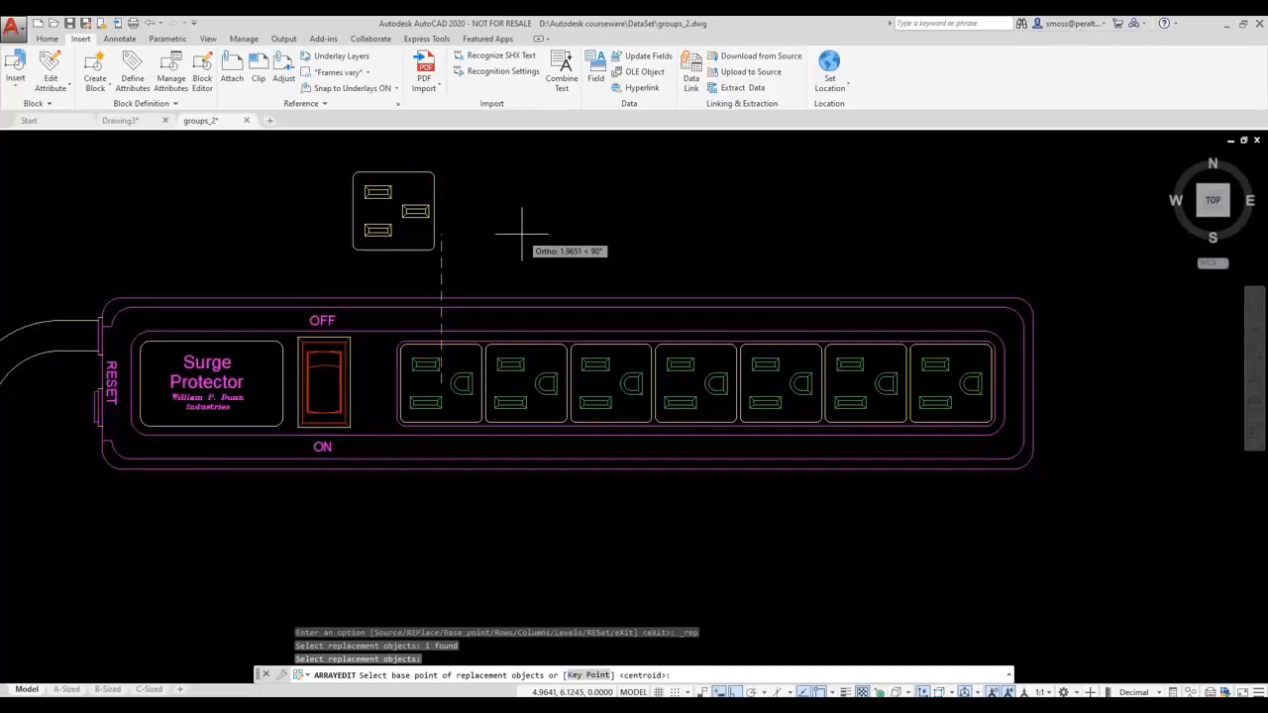
{"action": "key", "text": "Return"}
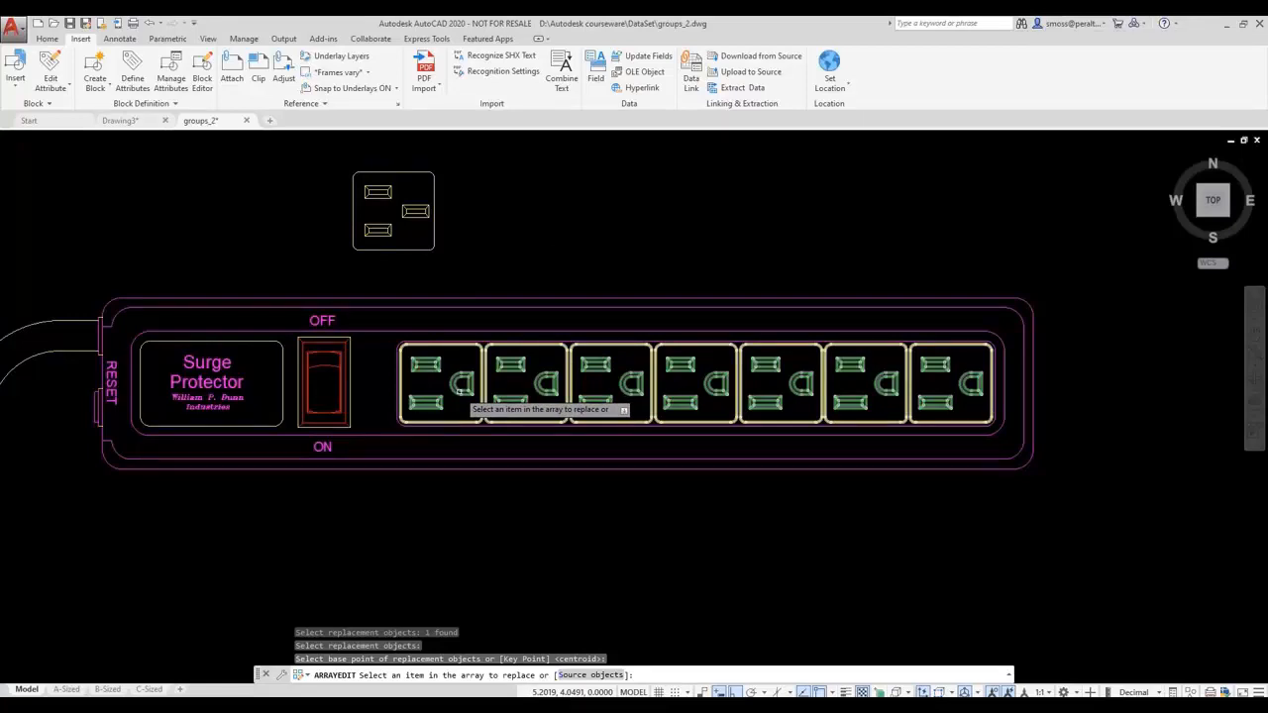
Replace the first, third, fifth and seventh outlets of the array with the singapore outlet block
{"action": "left_click", "coordinate": [460, 389]}
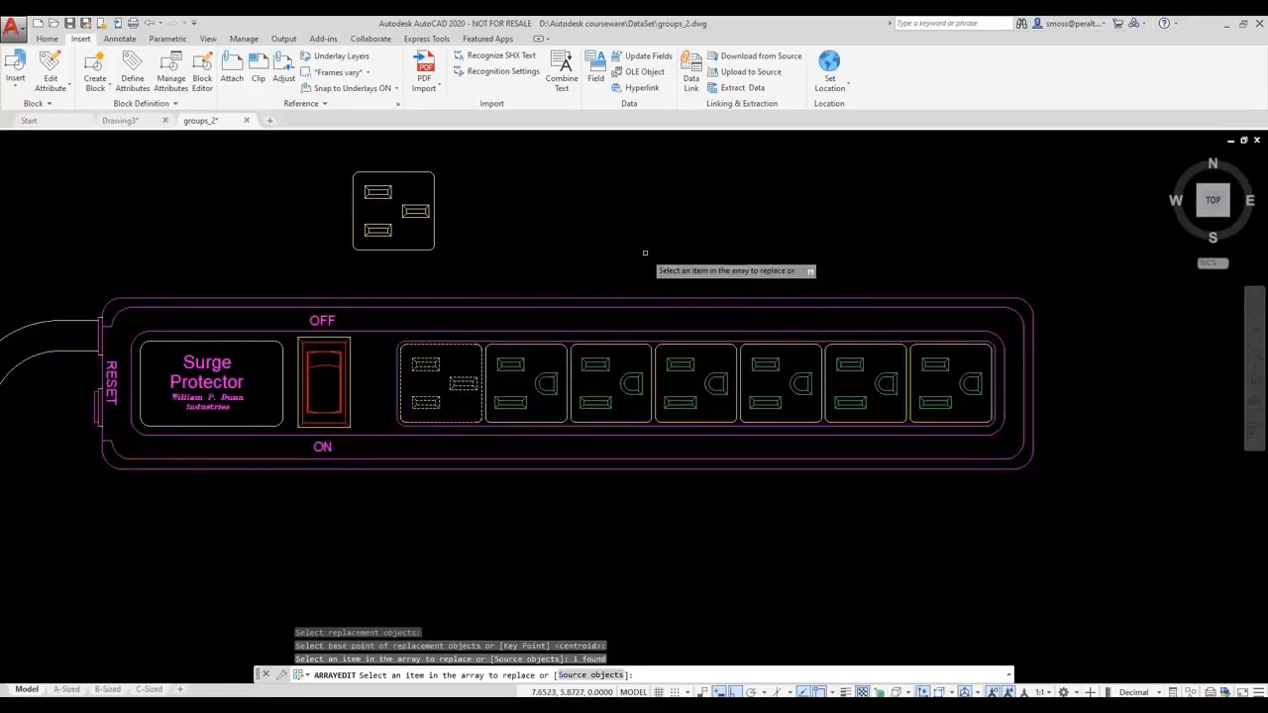
{"action": "left_click", "coordinate": [598, 367]}
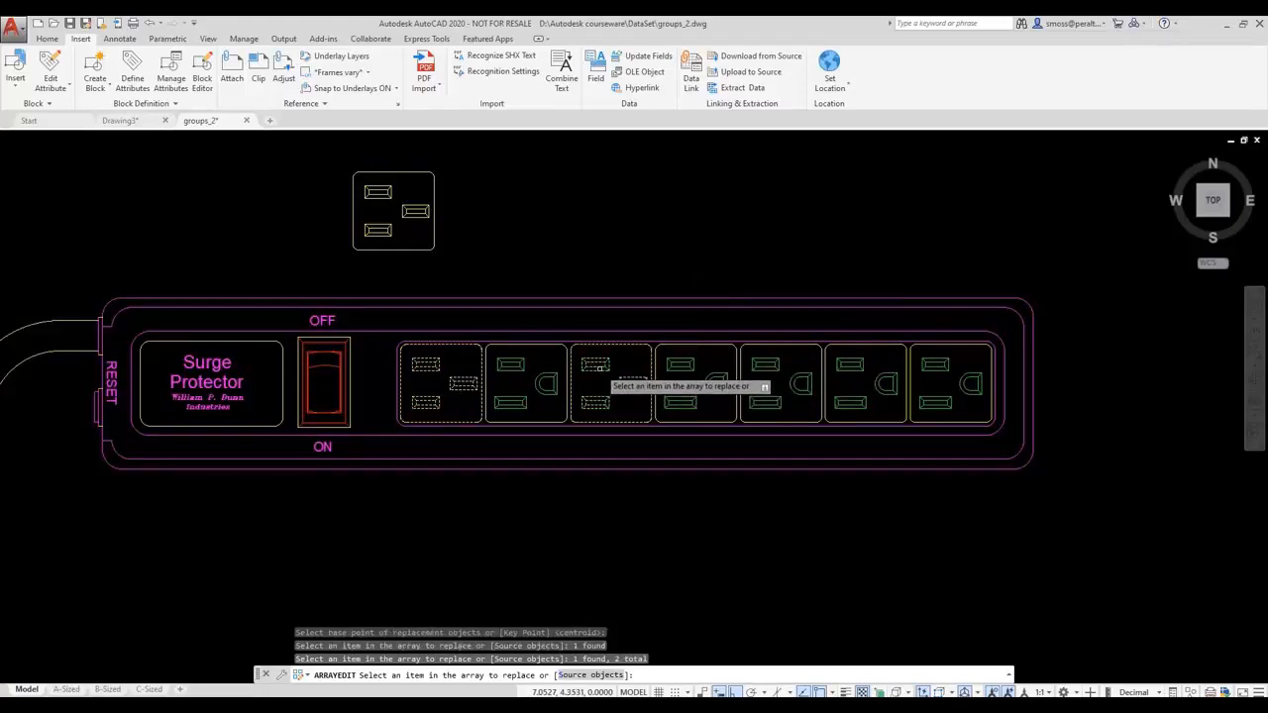
{"action": "left_click", "coordinate": [766, 368]}
{"action": "left_click", "coordinate": [933, 372]}
{"action": "right_click", "coordinate": [715, 242]}
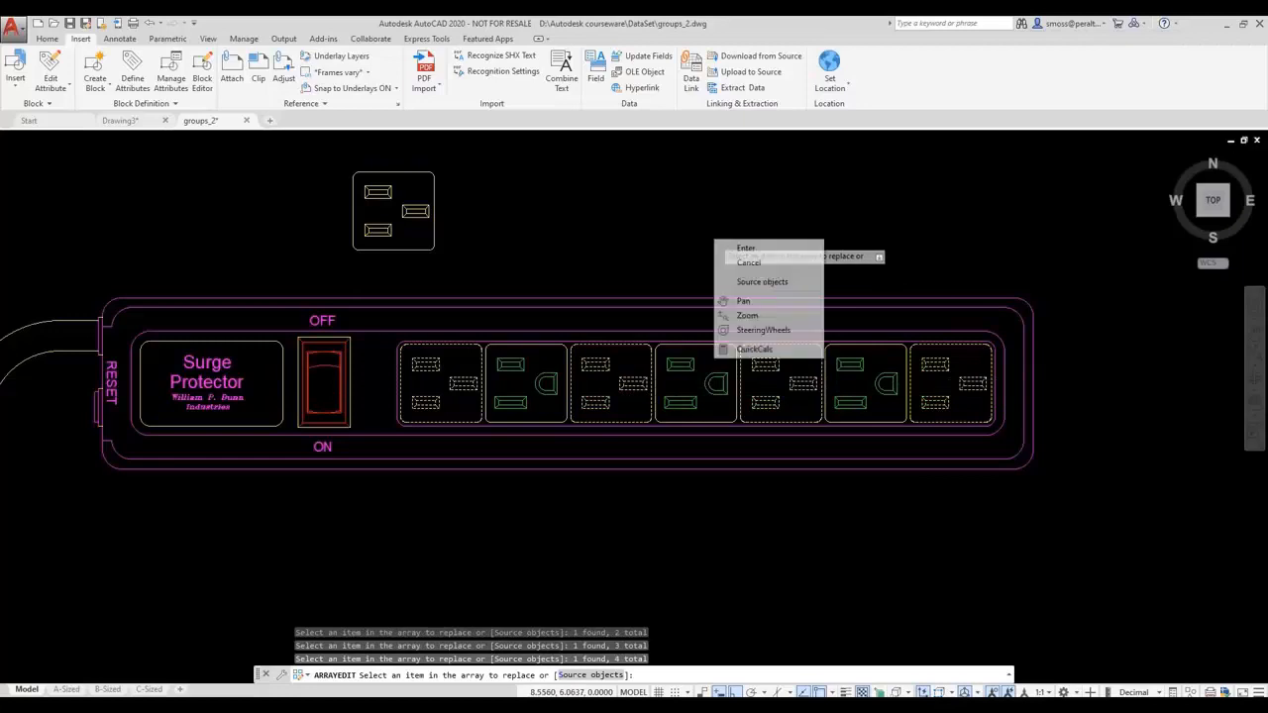
{"action": "left_click", "coordinate": [743, 248]}
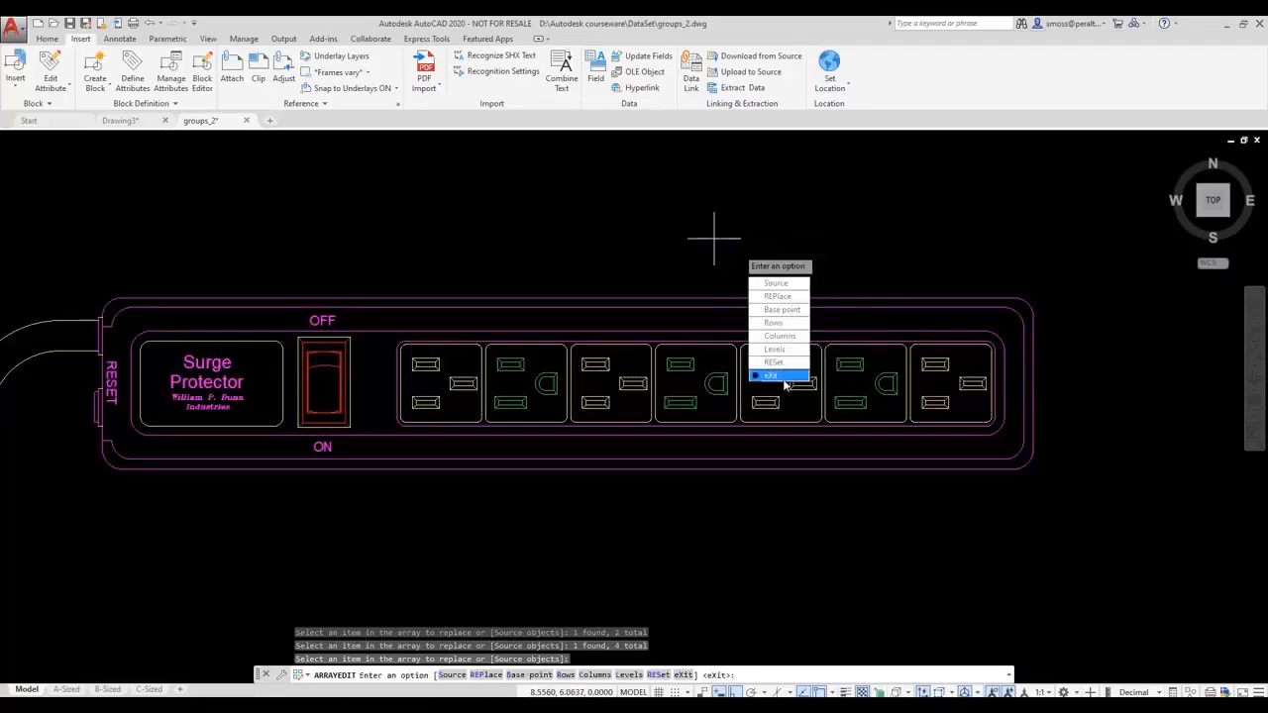